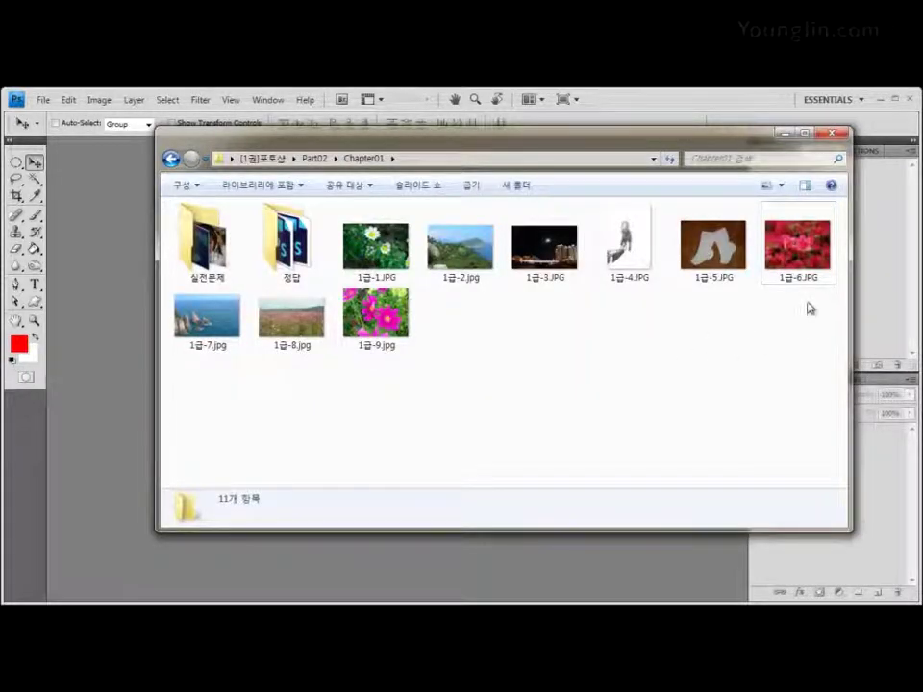
Step: Open 1급-5.JPG and 1급-6.JPG from the Chapter01 folder in Photoshop
left_click(712, 236)
left_click_drag(711, 234, 822, 219)
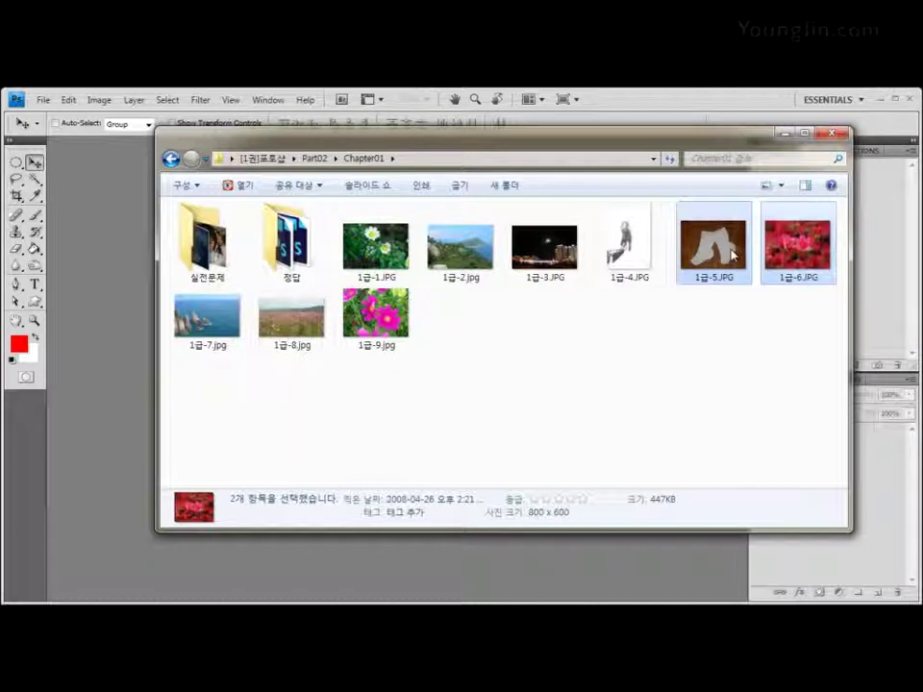
left_click_drag(732, 257, 97, 265)
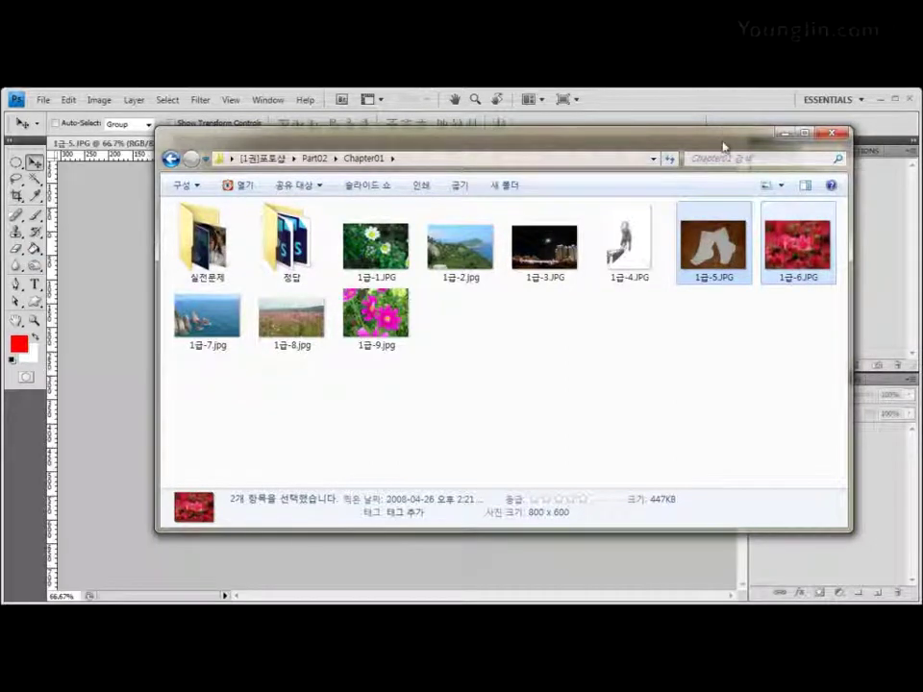
left_click(696, 96)
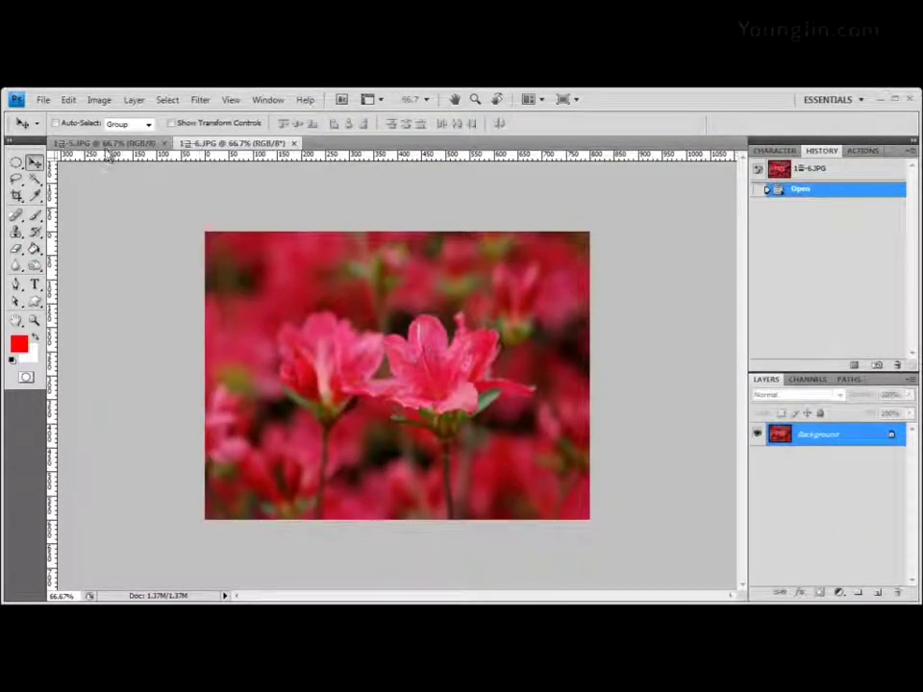
Step: Create a new blank document 800 pixels wide and 600 pixels high
left_click(43, 99)
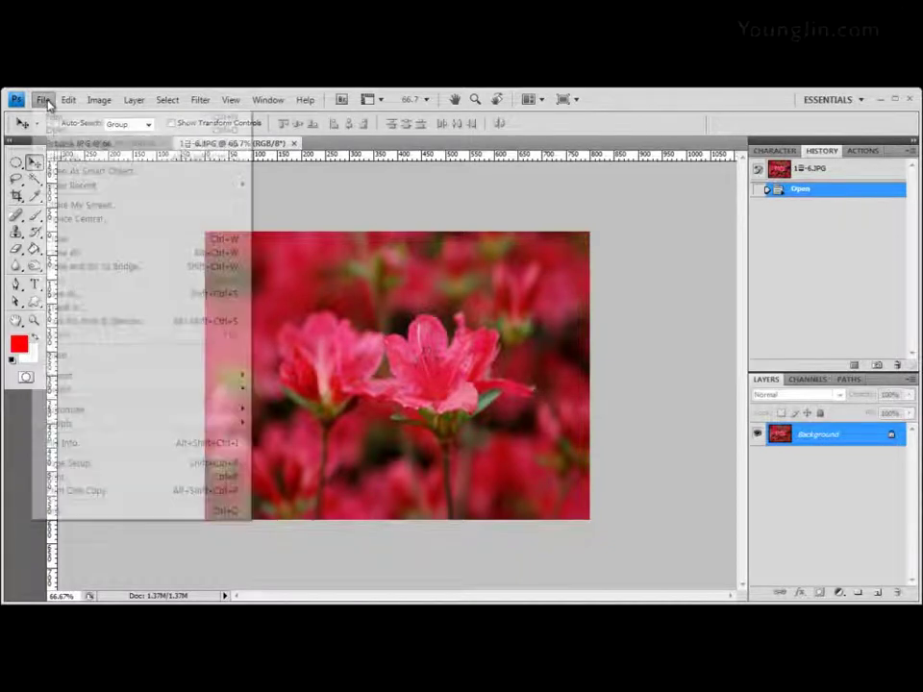
left_click(48, 114)
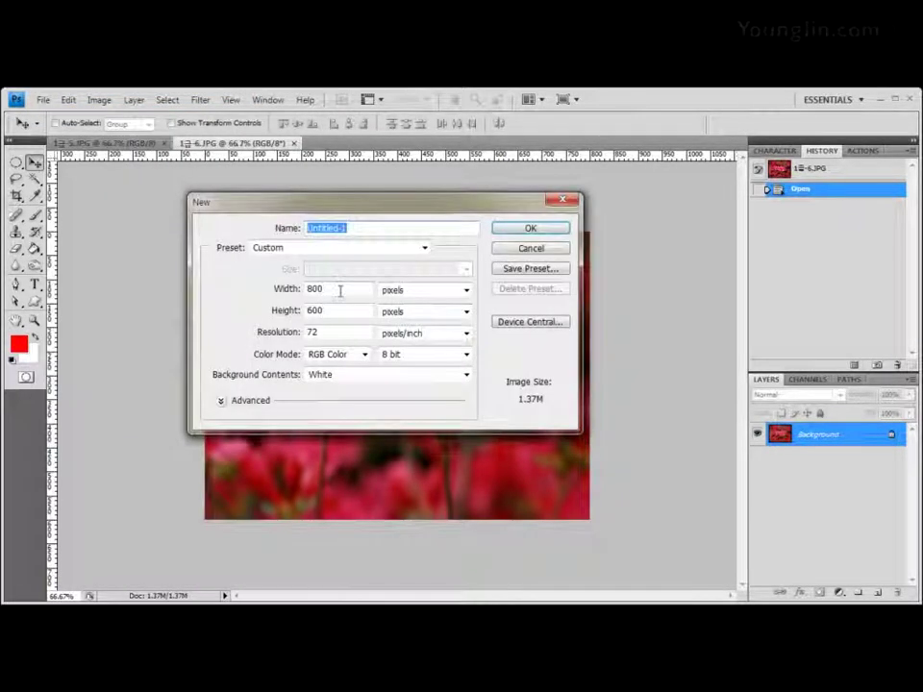
double_click(339, 290)
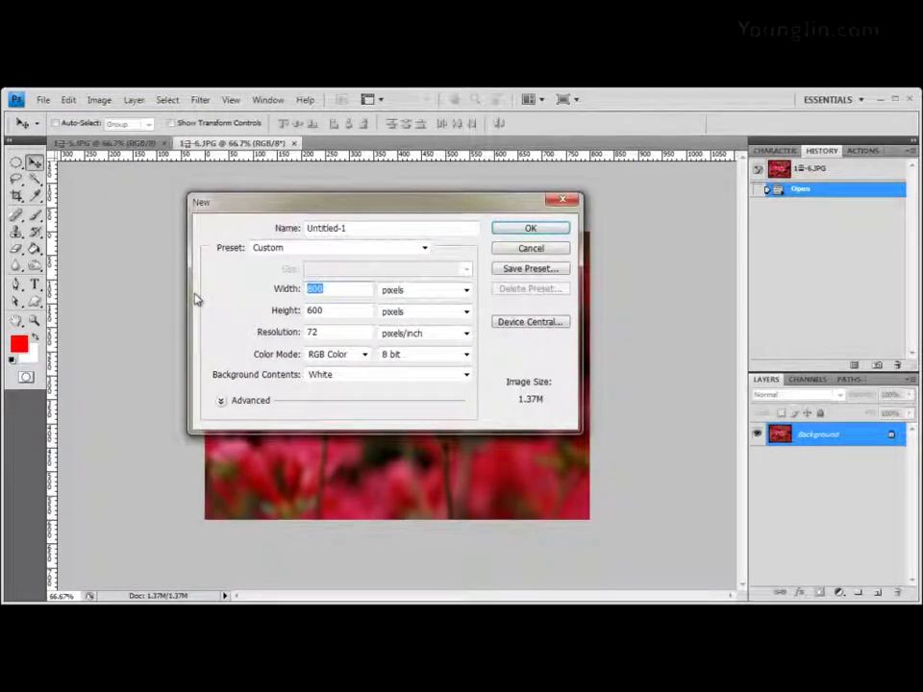
type("800")
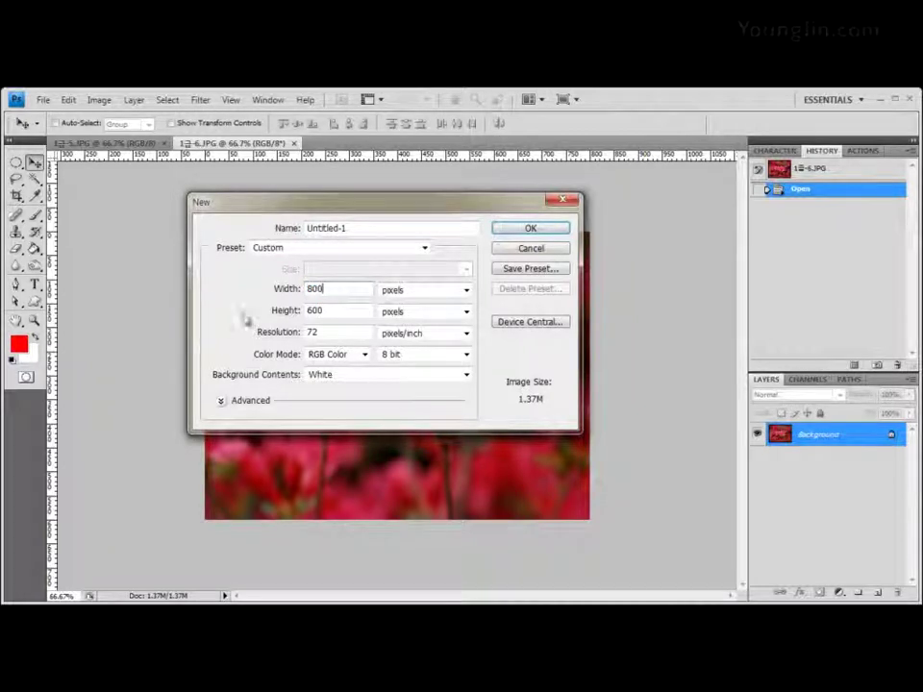
key("Tab")
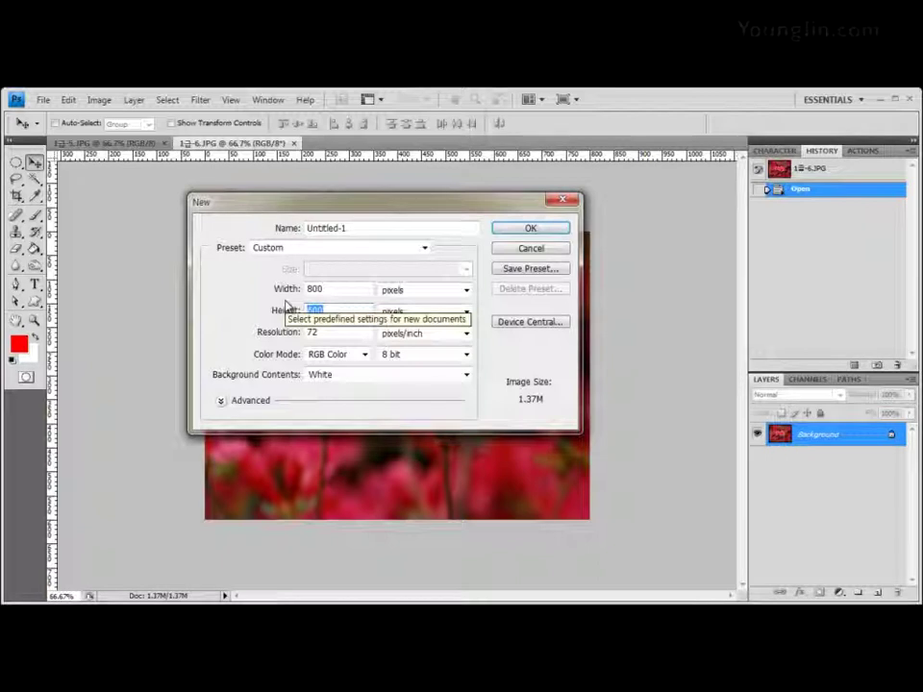
type("600")
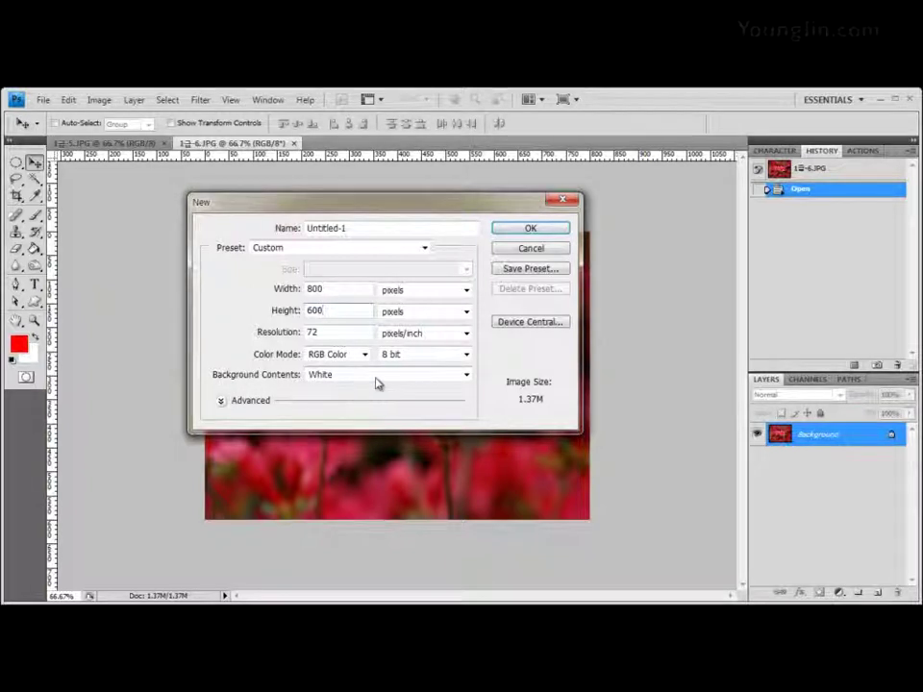
left_click(544, 232)
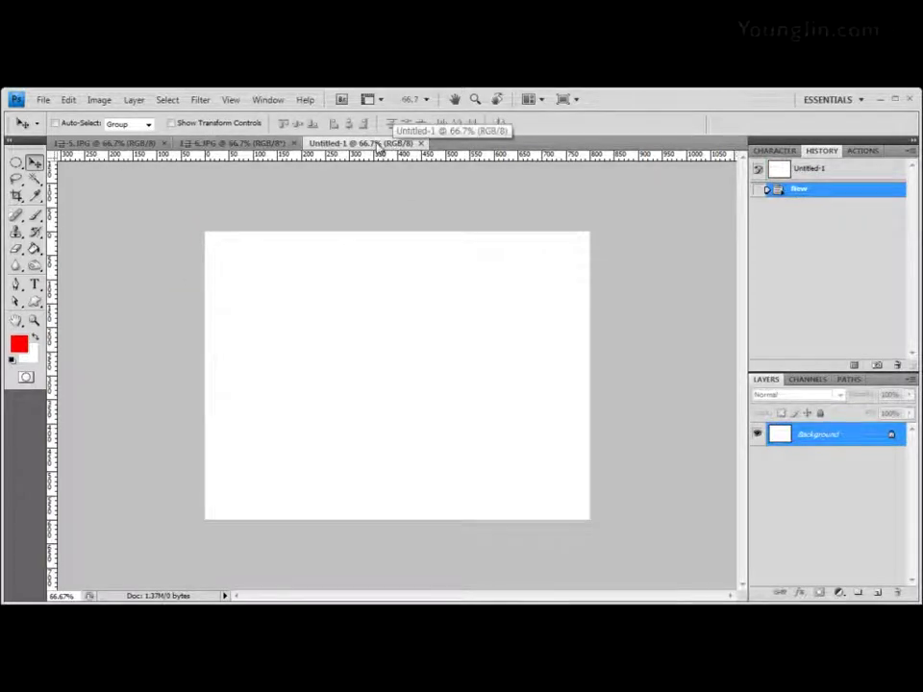
Step: Save the new blank document as 챕터-4.psd in Photoshop format, alongside 챕터-3.psd
left_click(44, 99)
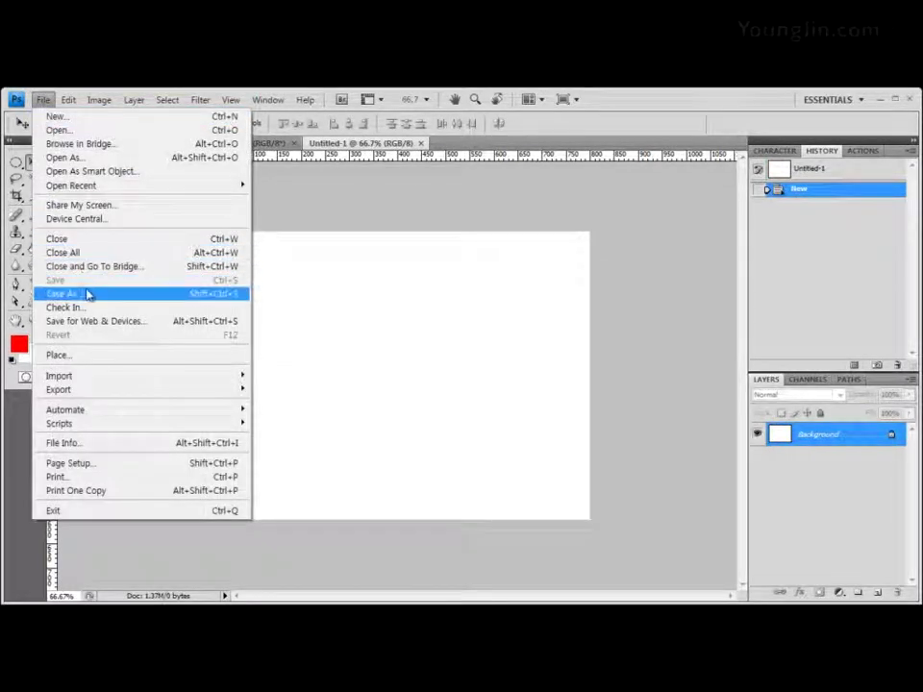
left_click(88, 293)
left_click(458, 206)
left_click(297, 411)
double_click(297, 411)
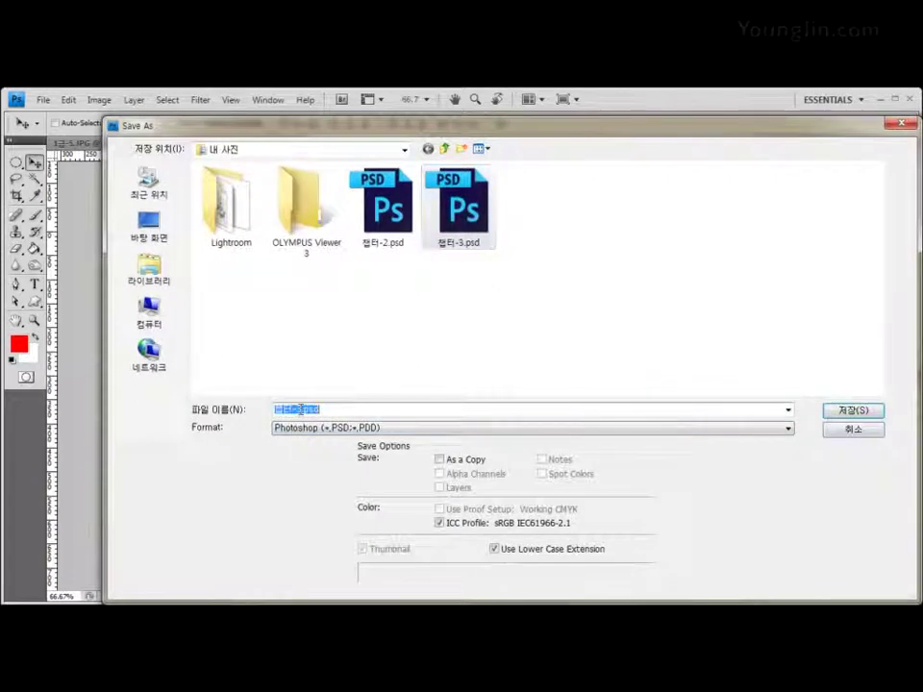
left_click_drag(296, 411, 303, 412)
type("4")
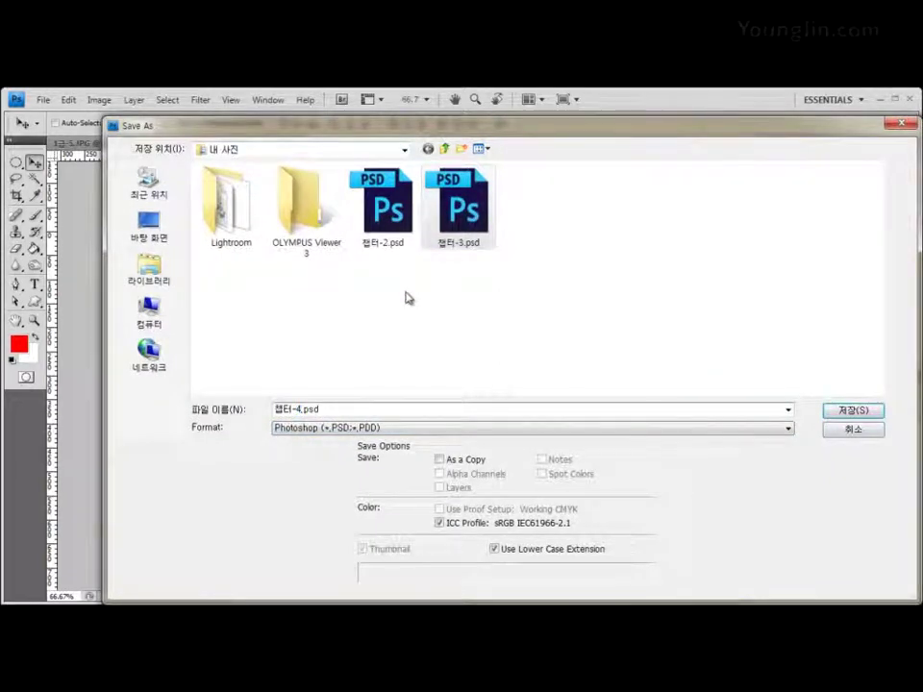
left_click(874, 417)
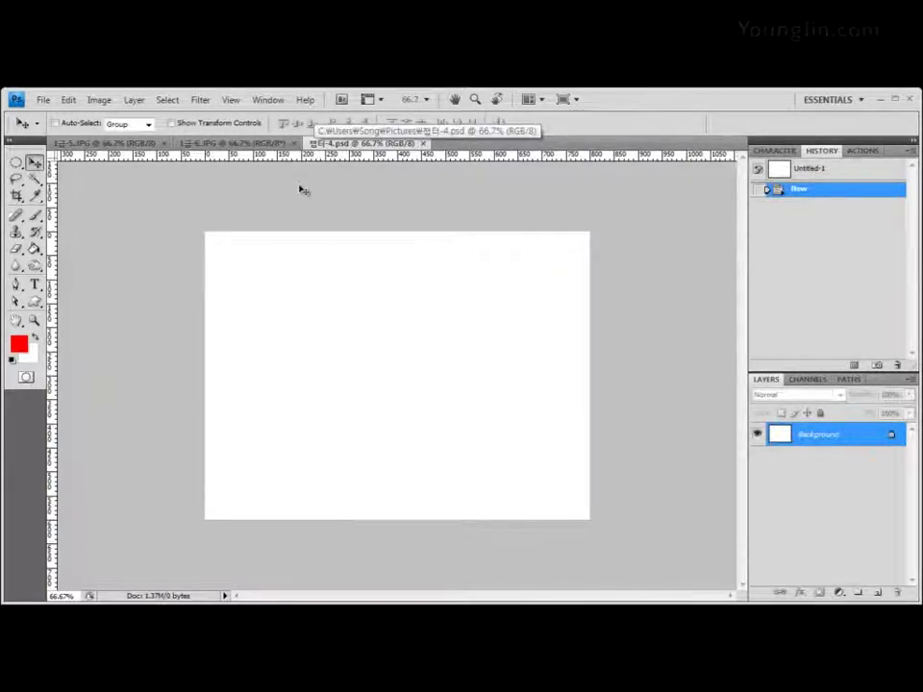
Step: Float the 1급-5.JPG and 챕터-4.psd documents as separate windows placed side by side
left_click(209, 144)
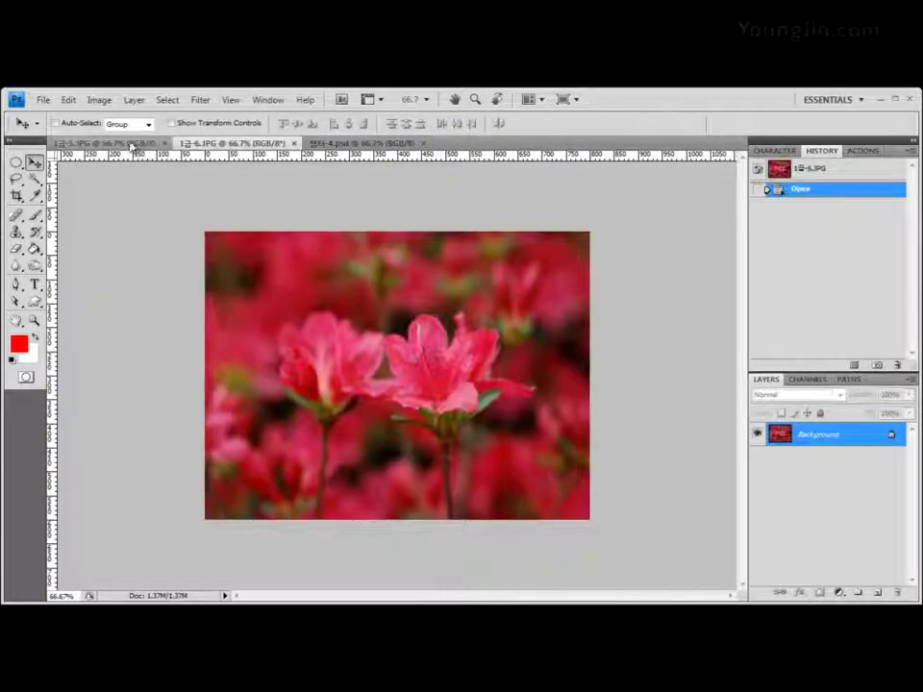
left_click(96, 144)
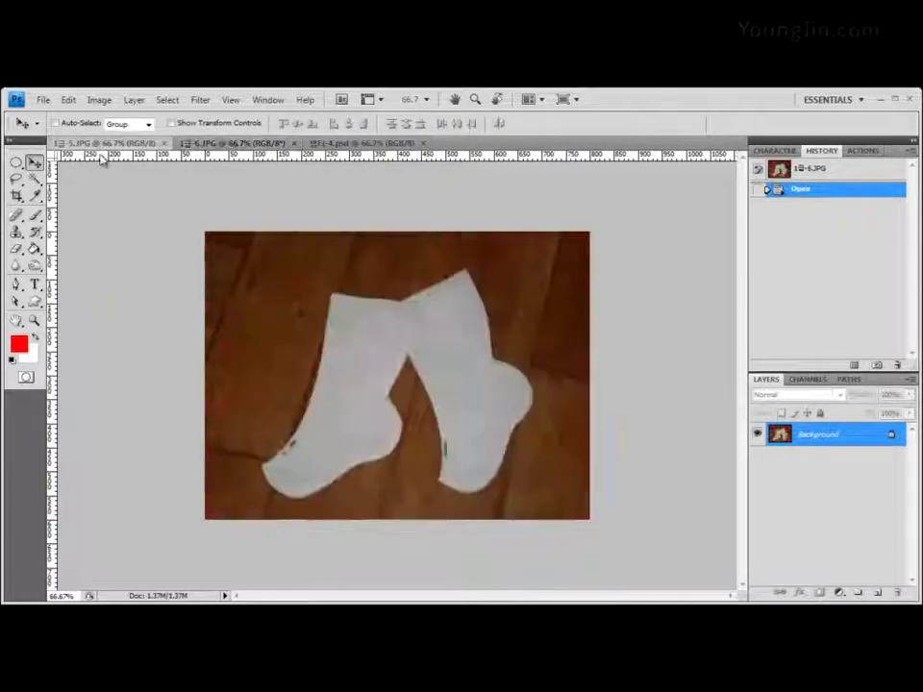
left_click_drag(97, 144, 507, 200)
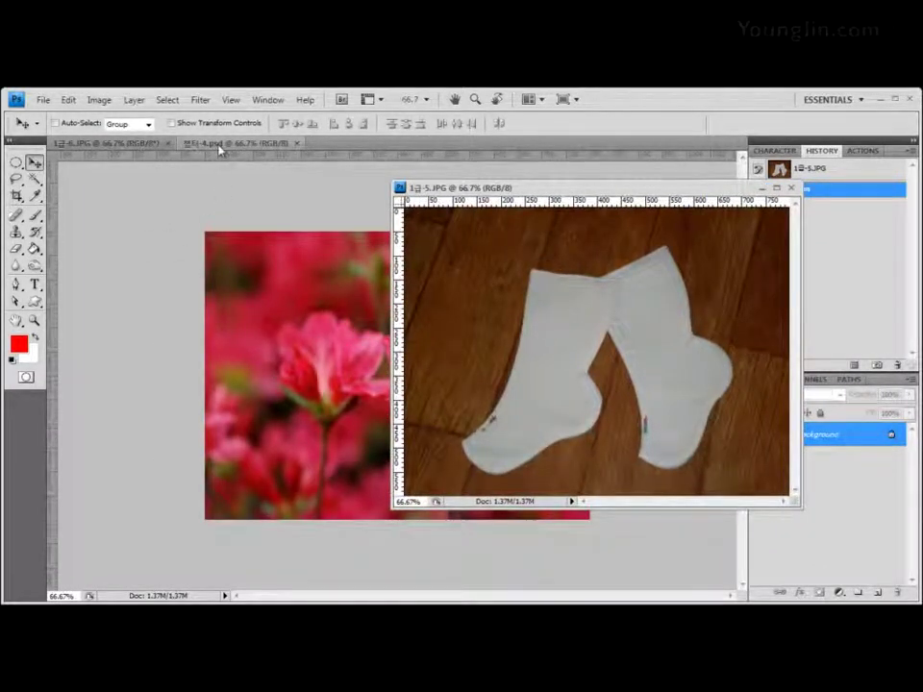
left_click(229, 144)
left_click_drag(229, 146, 125, 196)
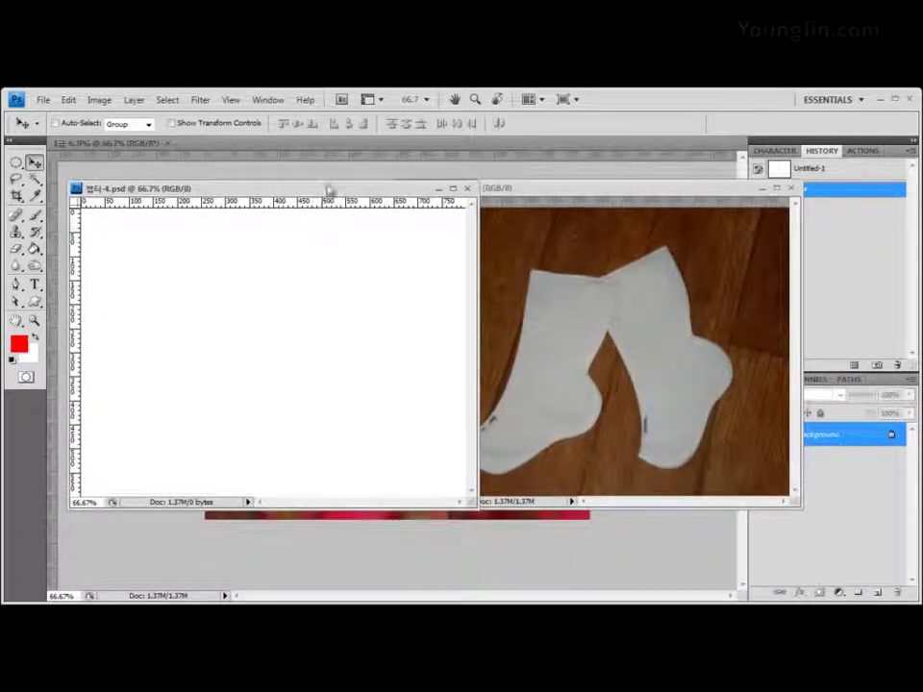
left_click_drag(523, 190, 440, 190)
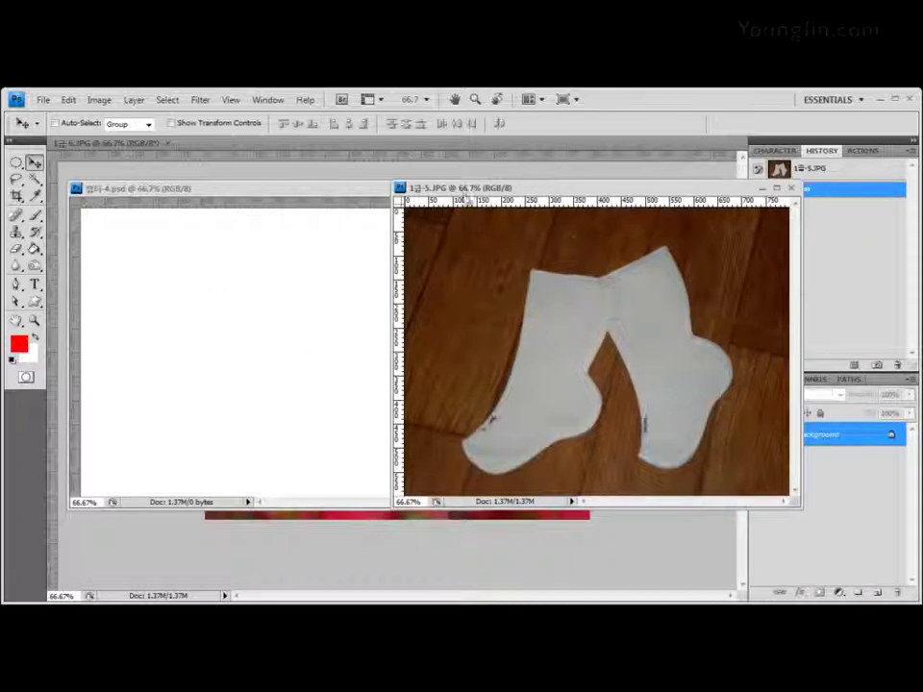
Step: Check the pixel dimensions and resolution of 1급-5.JPG, leaving its image size as is
left_click(110, 104)
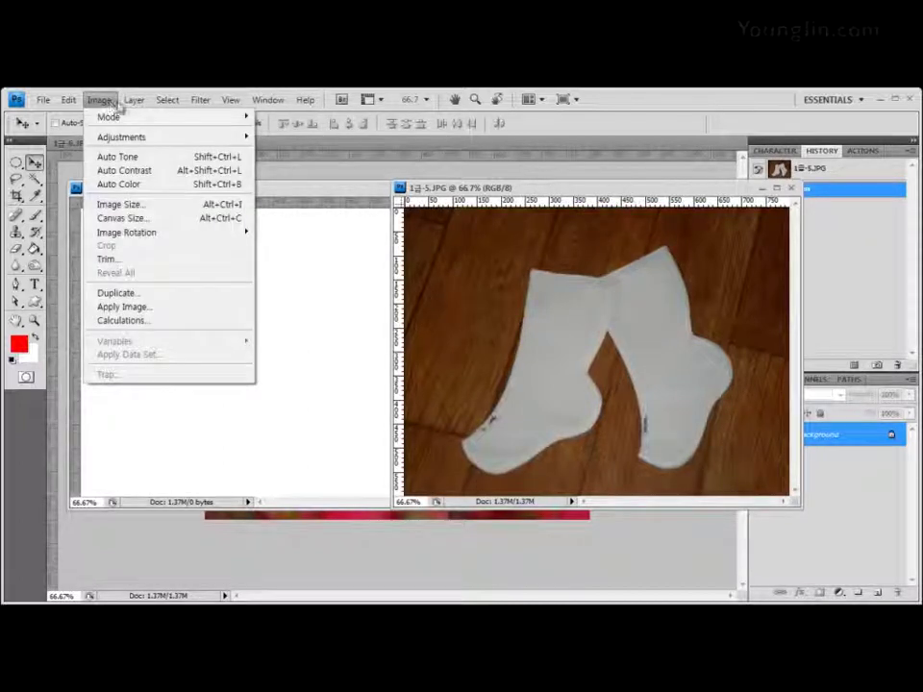
left_click(137, 210)
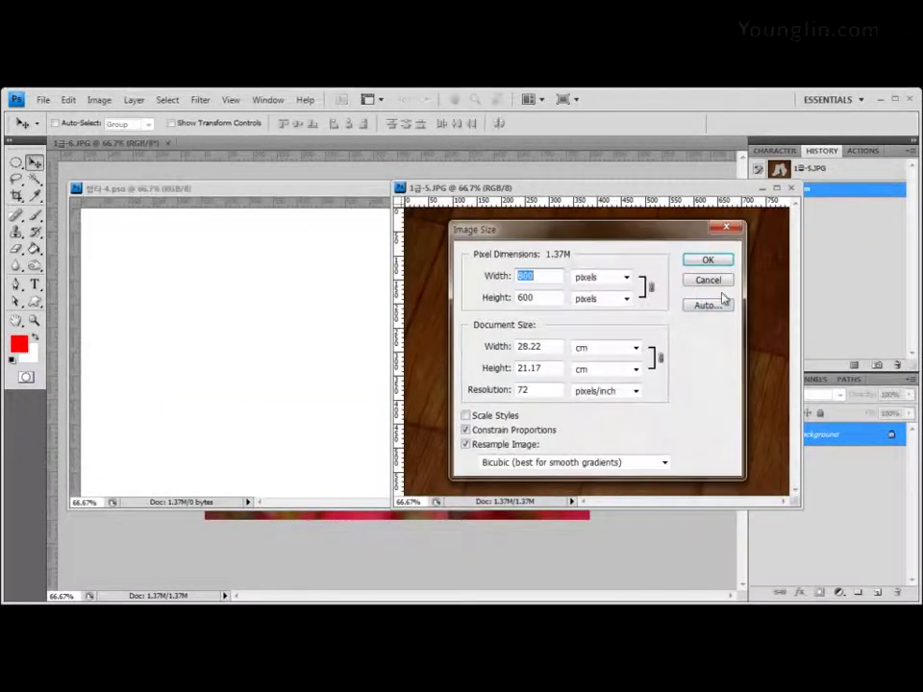
left_click(711, 280)
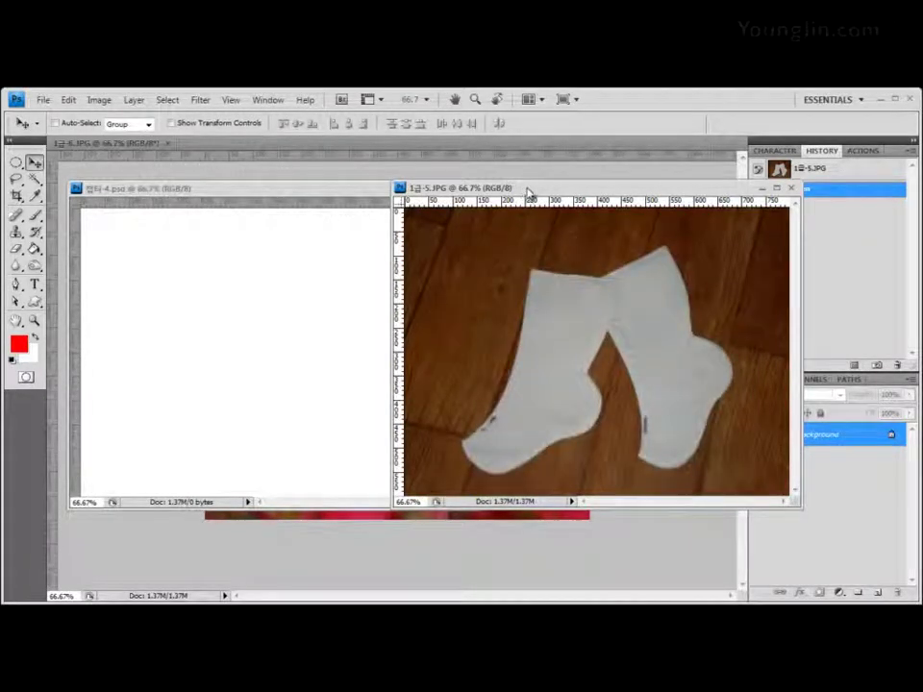
Step: Copy the socks image from 1급-5.JPG into 챕터-4.psd as a new layer and close 1급-5.JPG
left_click_drag(528, 192, 545, 190)
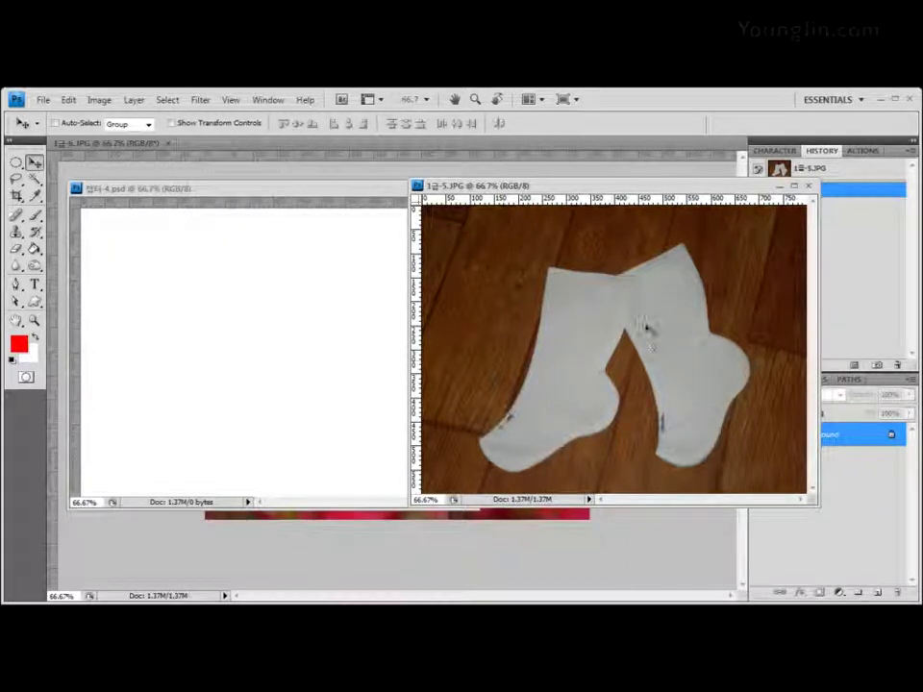
left_click_drag(649, 330, 320, 319)
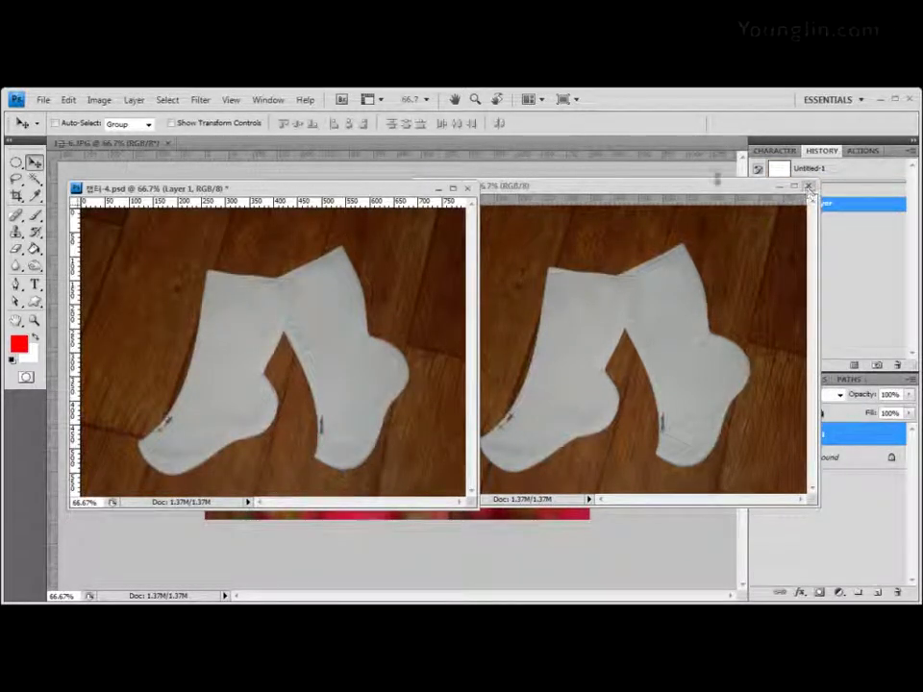
left_click(665, 186)
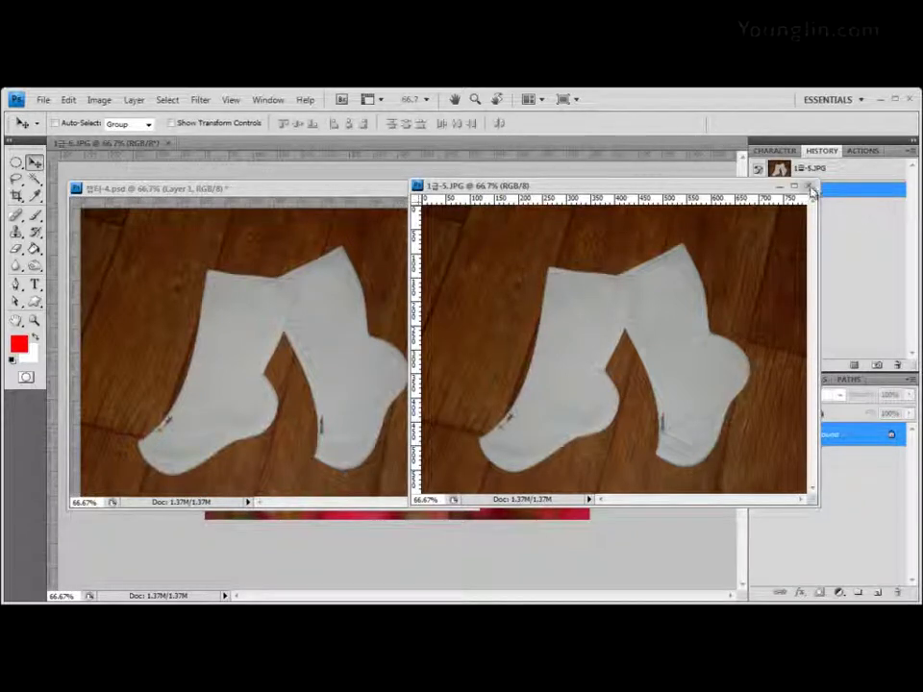
left_click(809, 186)
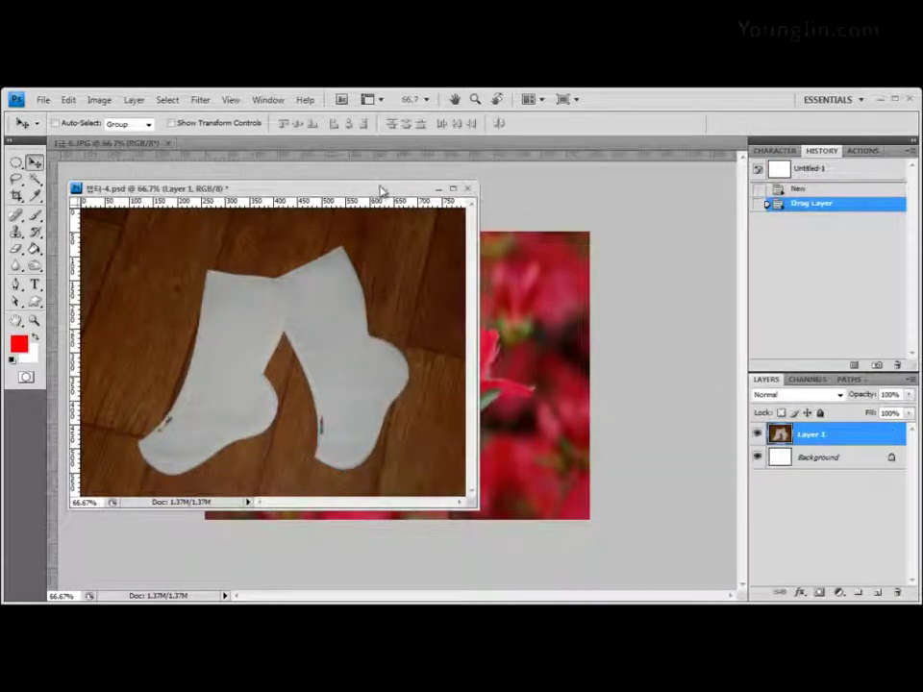
left_click_drag(465, 186, 563, 181)
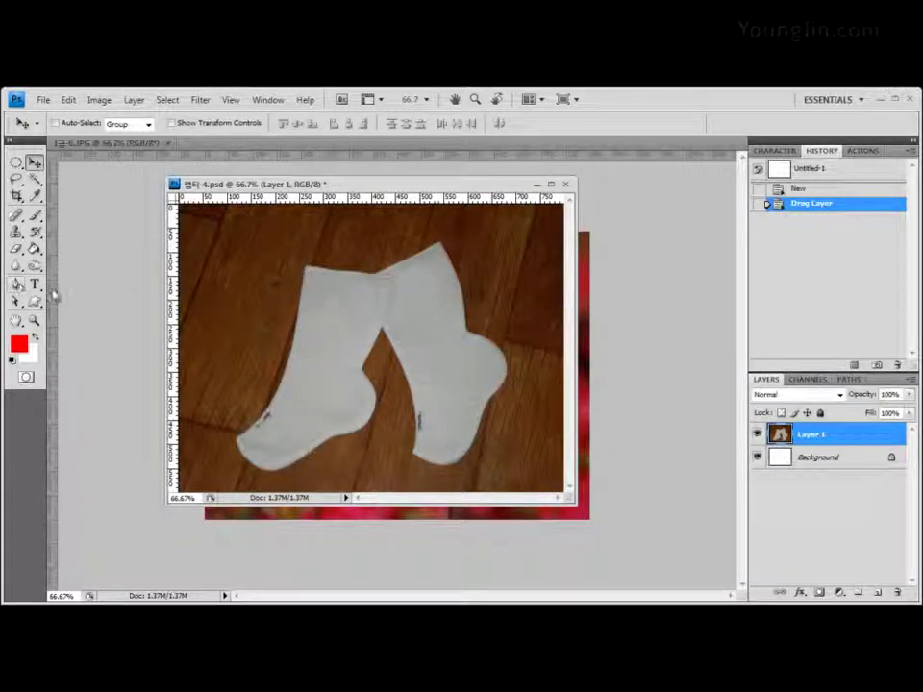
Step: Review the pen tool variants and keep the standard Pen Tool active for 챕터-4.psd
left_click(15, 286)
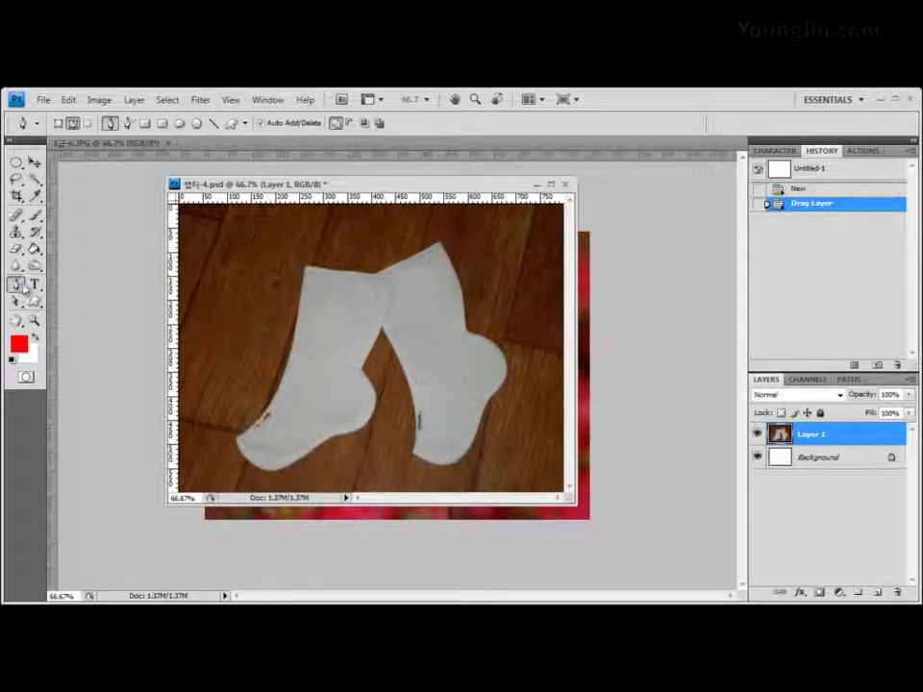
left_click(19, 285)
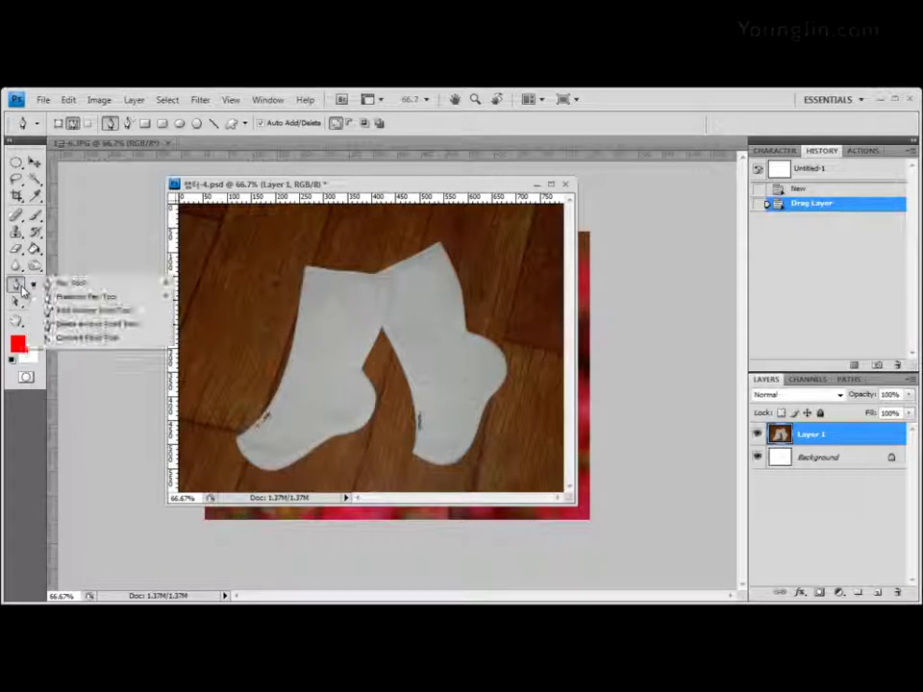
left_click(19, 286)
left_click(17, 285)
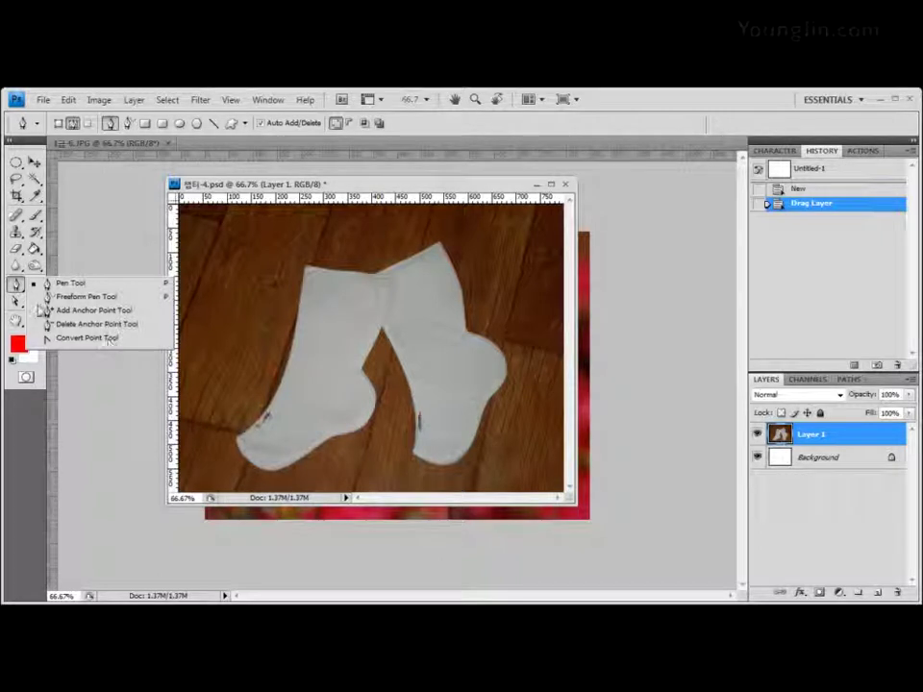
left_click(17, 287)
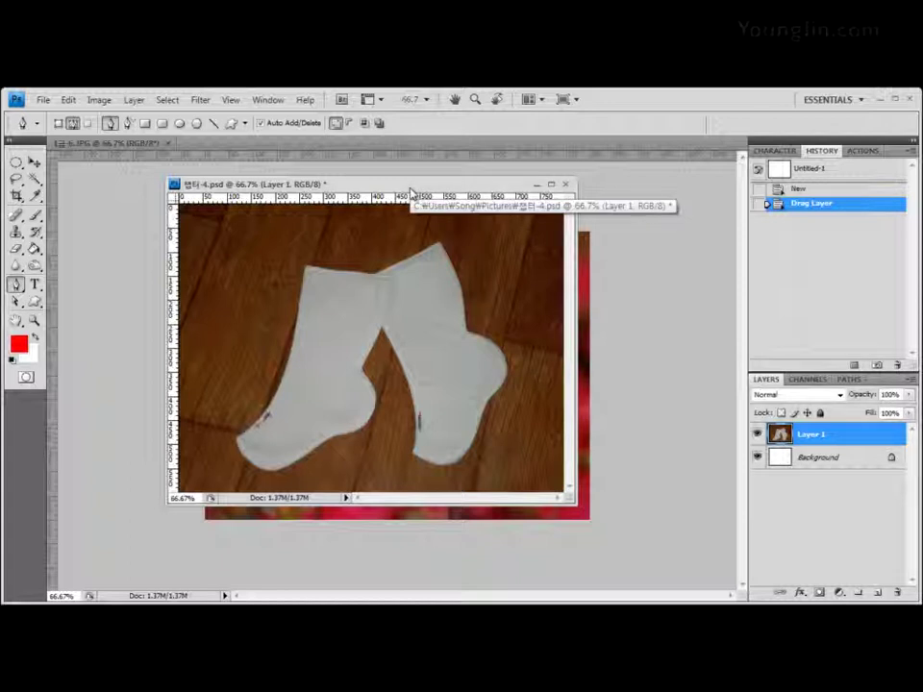
key("ctrl+plus")
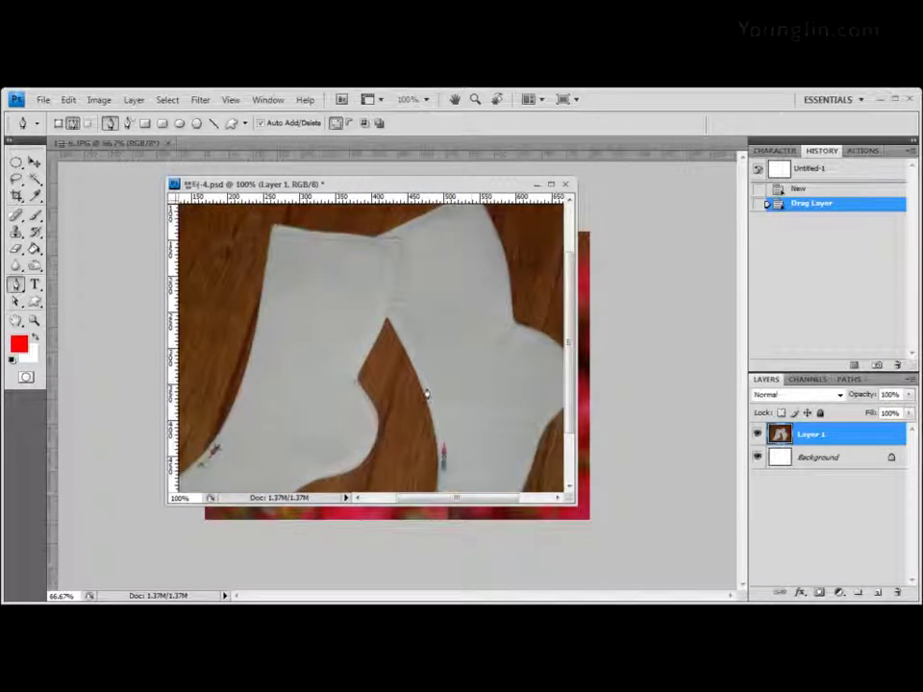
scroll(452, 395, "up", 3)
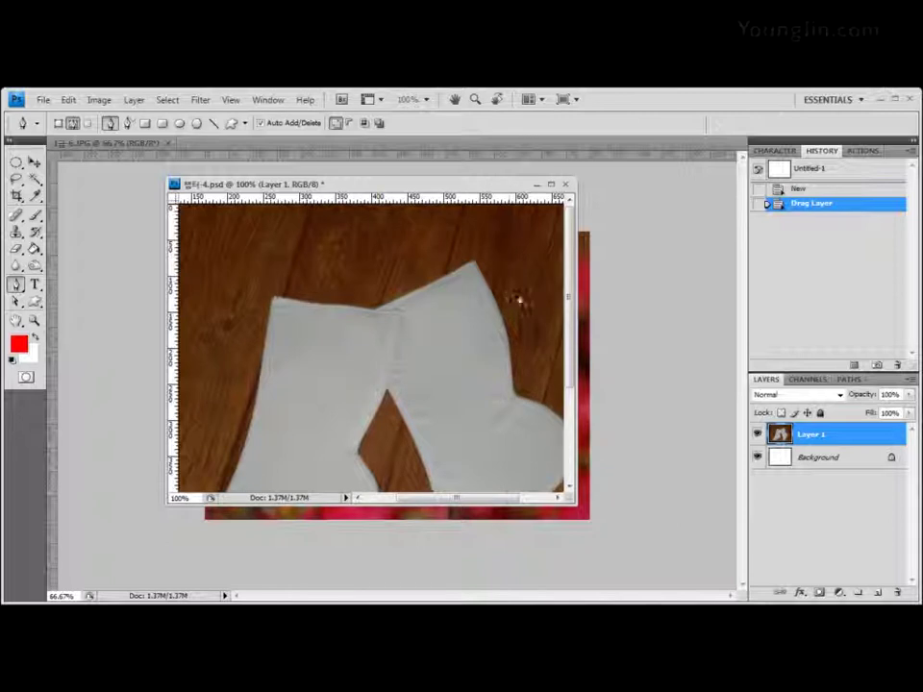
key("ctrl+minus")
key("ctrl+minus")
key("ctrl+minus")
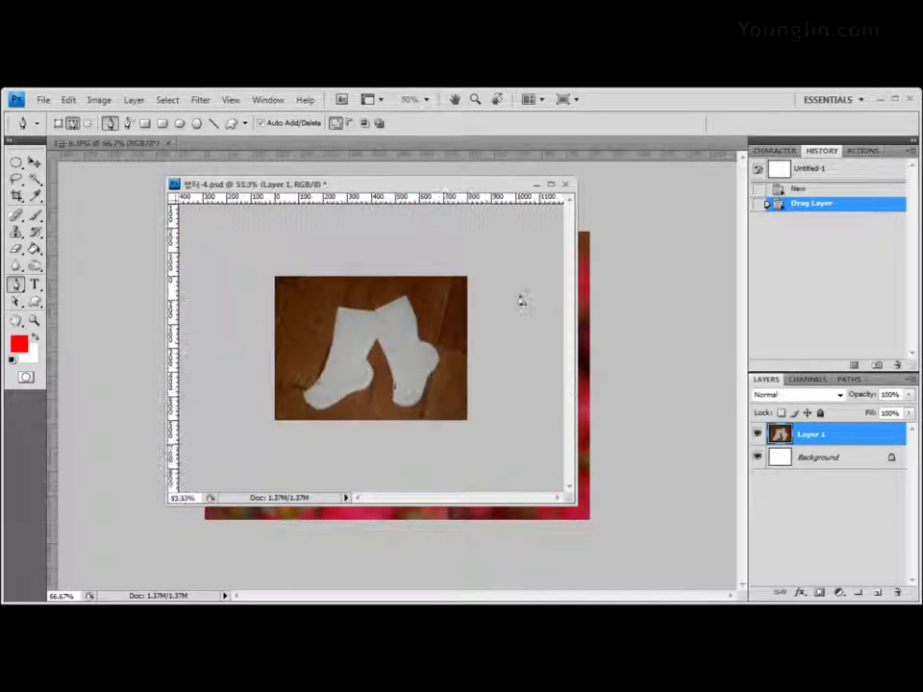
key("ctrl+0")
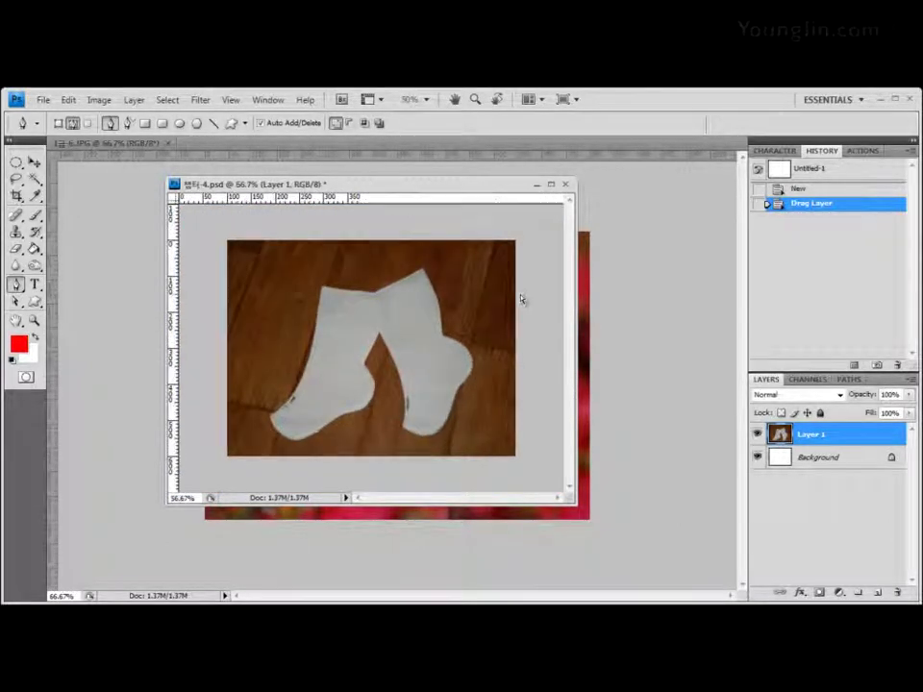
Step: Start a work path at the right sock's upper outer corner and add a curved anchor where the leg meets the heel
key("ctrl+plus")
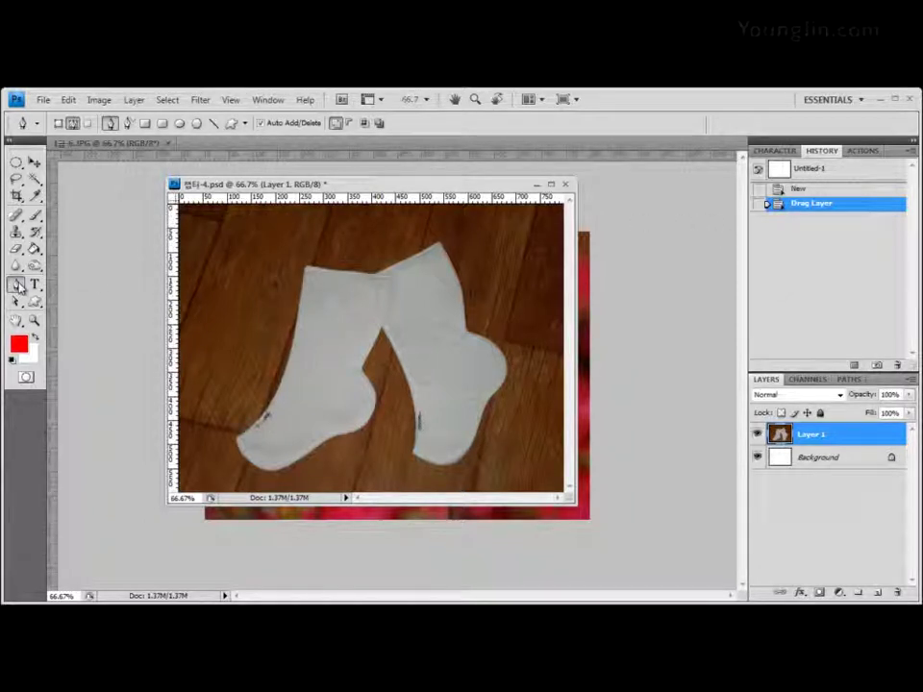
left_click(393, 289)
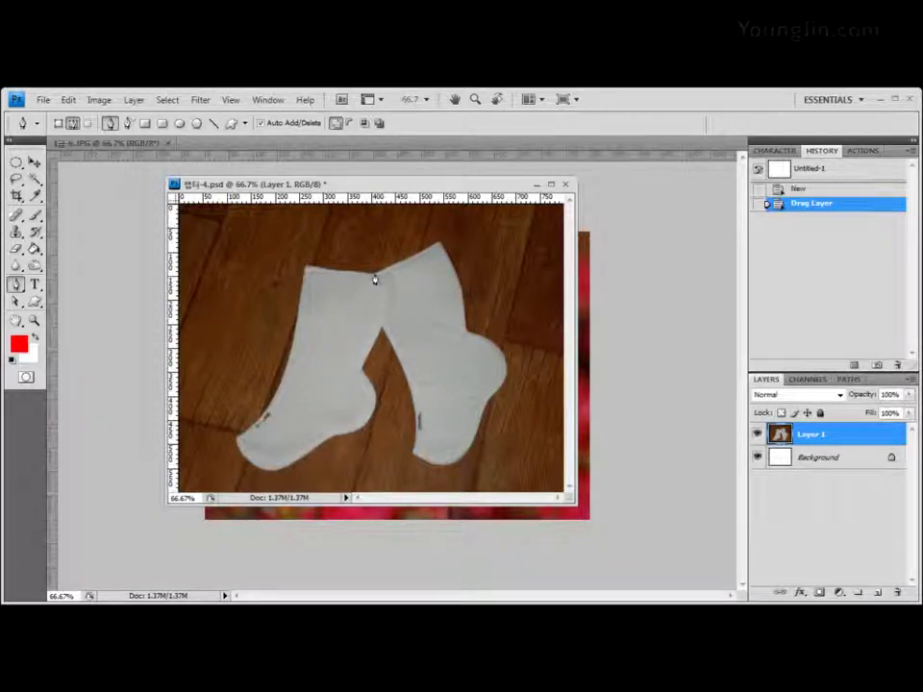
left_click(440, 247)
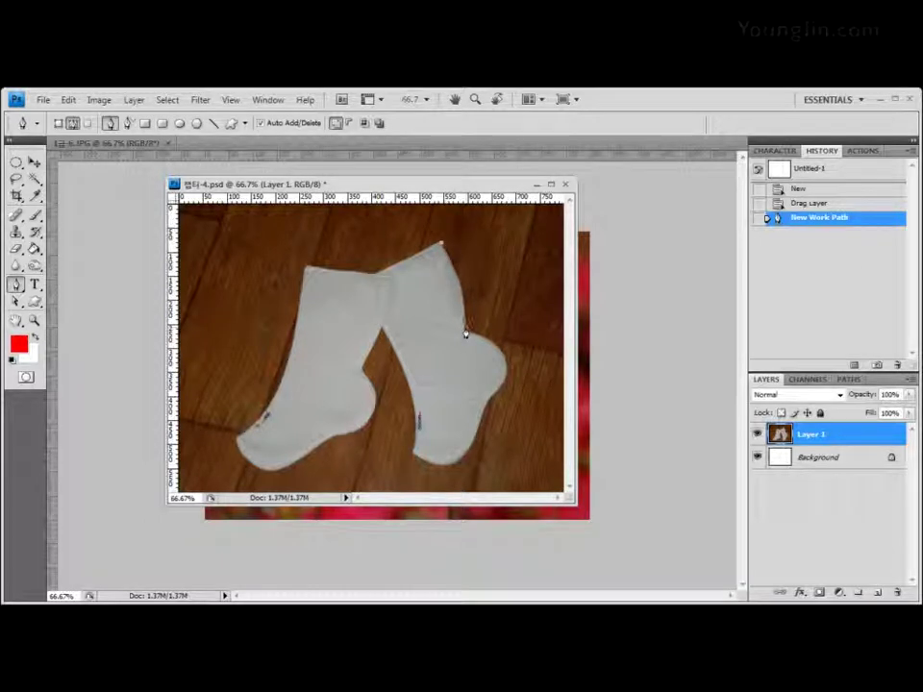
left_click(465, 333)
left_click_drag(466, 332, 465, 377)
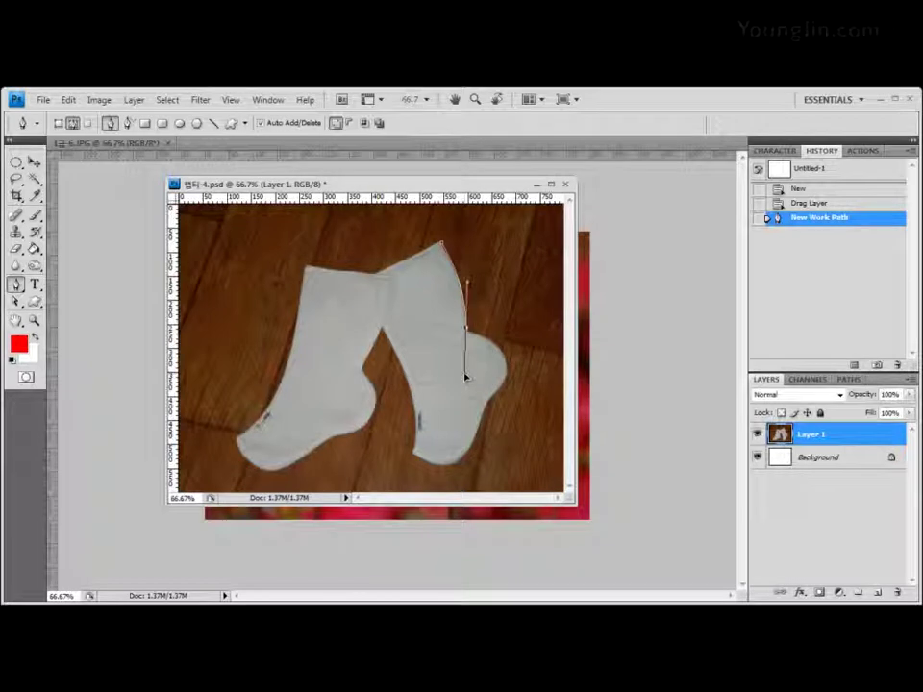
left_click_drag(465, 377, 464, 378)
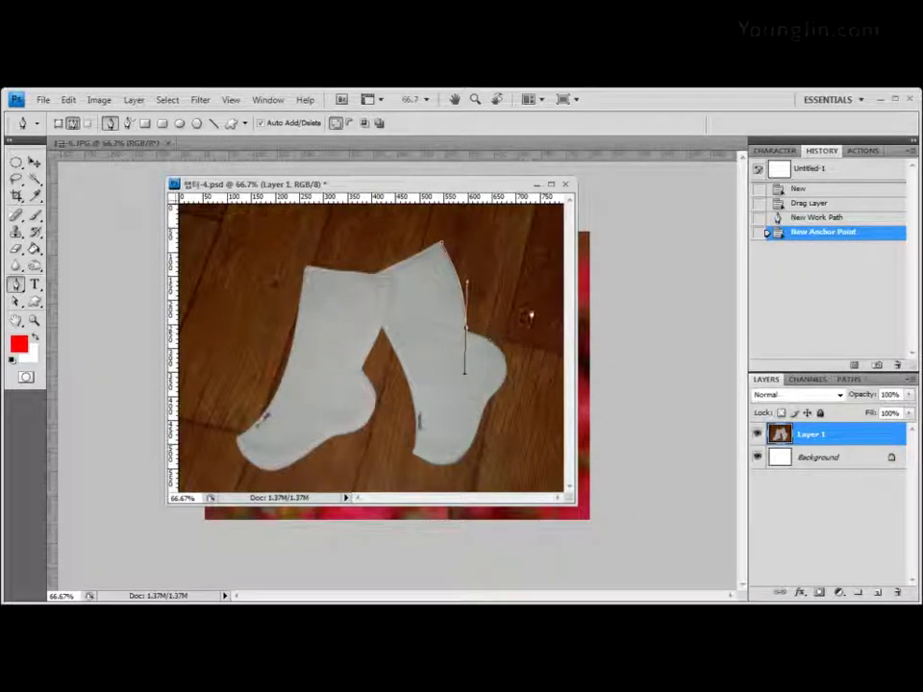
Step: Try to redirect the outgoing direction handle where the leg meets the heel and retract it into its anchor using the Convert Point Tool
left_click(19, 287)
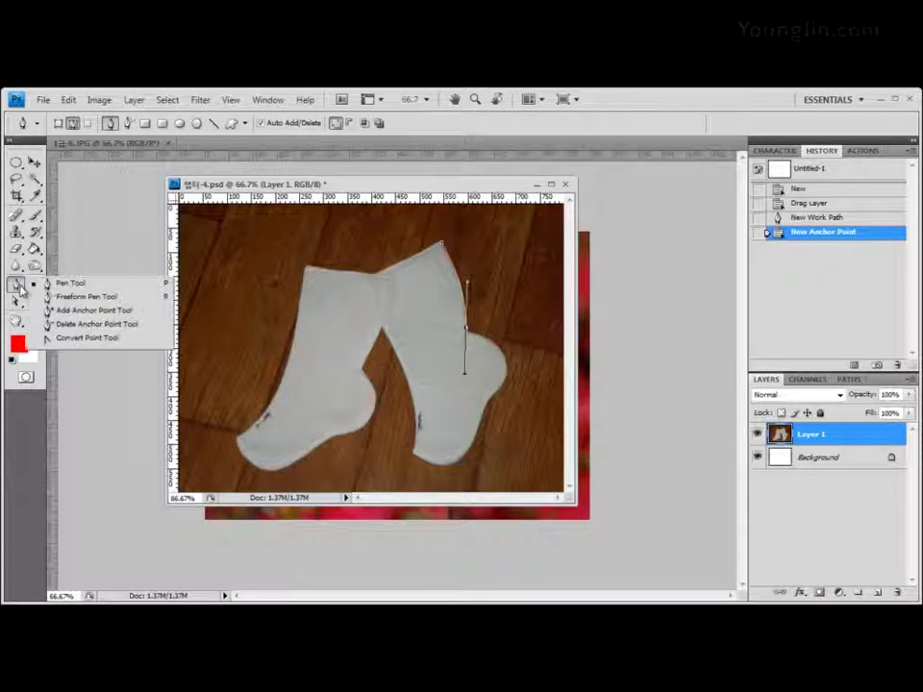
left_click(85, 339)
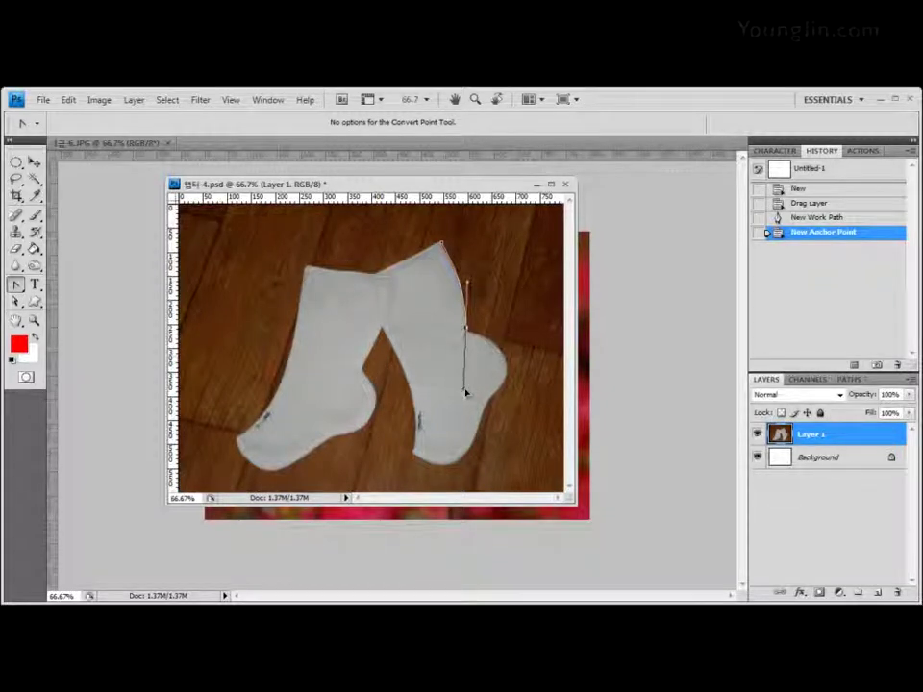
mouse_move(465, 282)
left_mouse_down()
mouse_move(440, 278)
mouse_move(464, 274)
mouse_move(470, 287)
mouse_move(483, 274)
mouse_move(471, 267)
mouse_move(468, 283)
left_mouse_up()
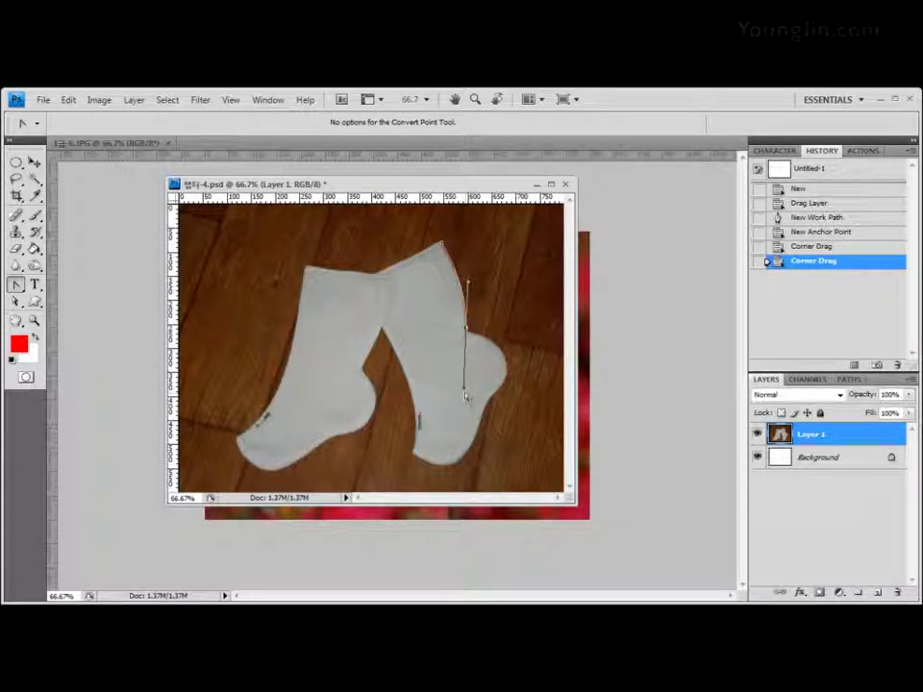
left_click_drag(464, 397, 465, 352)
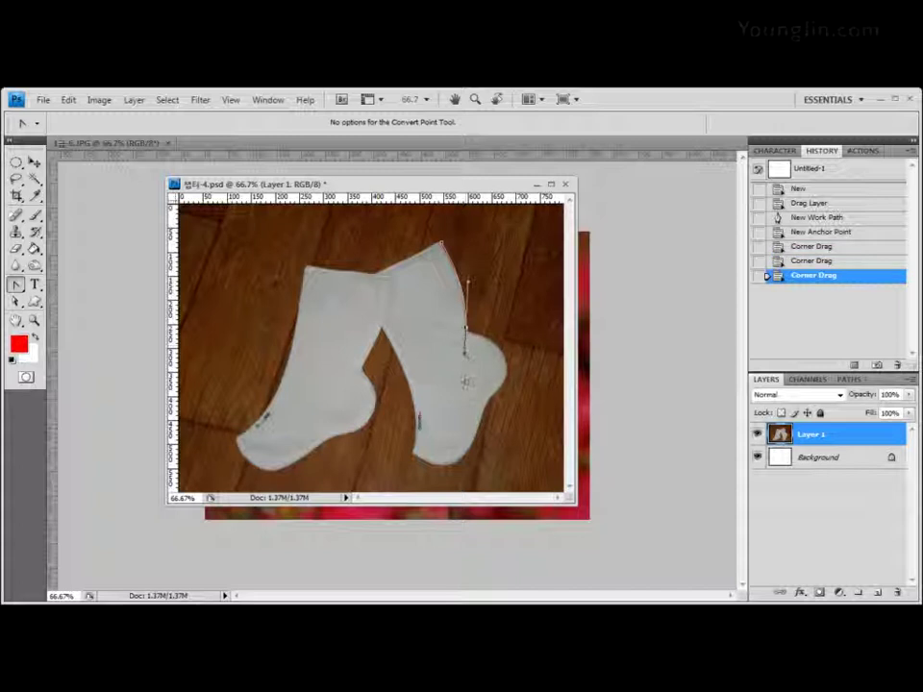
left_click_drag(470, 355, 495, 318)
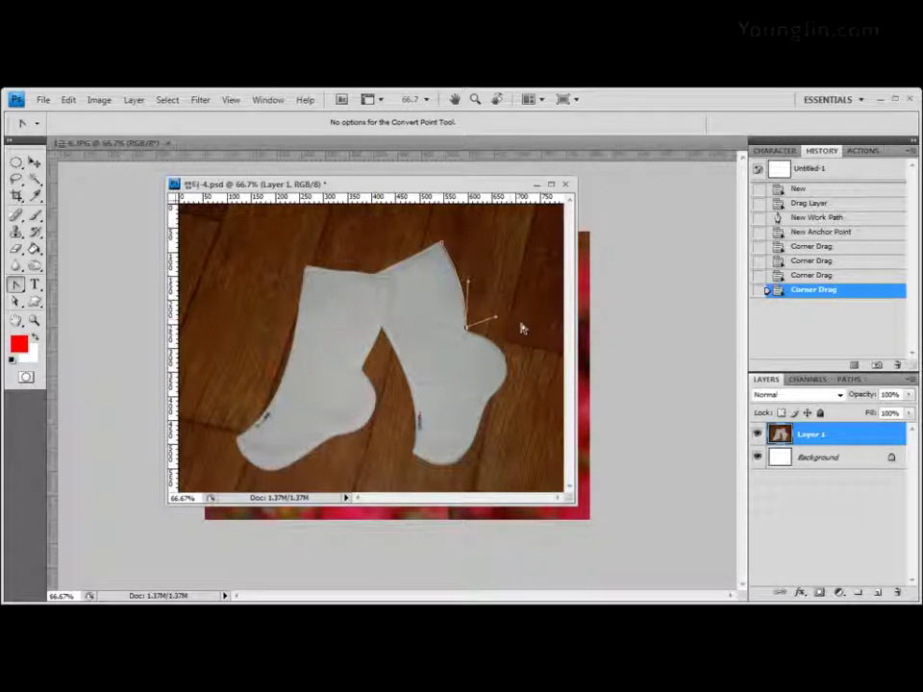
left_click_drag(495, 317, 468, 332)
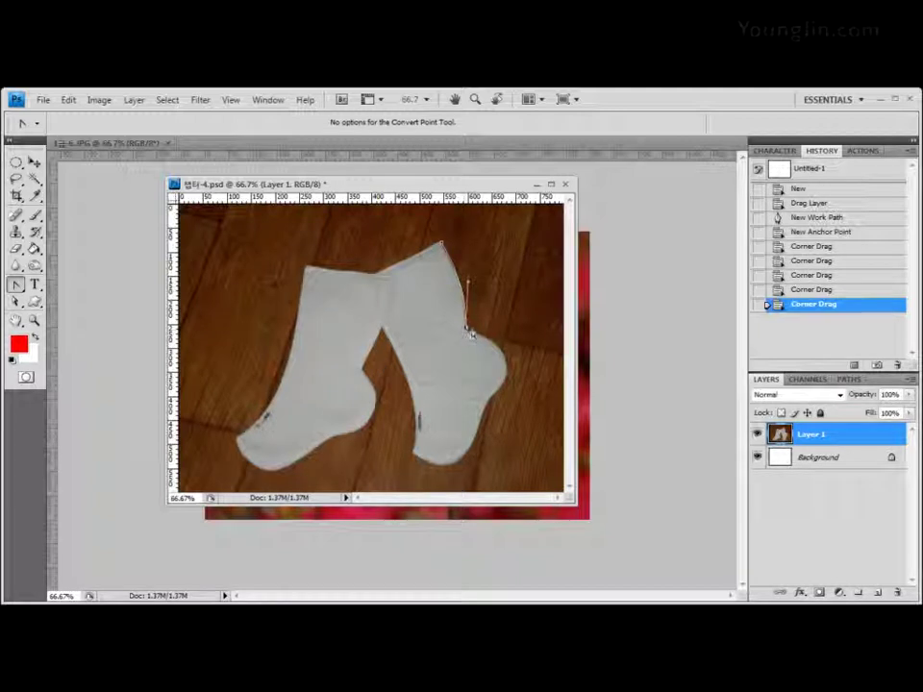
Step: Undo the last handle retraction, then pull the handle out slightly and retract it into the anchor again with the Convert Point Tool
key("ctrl+plus")
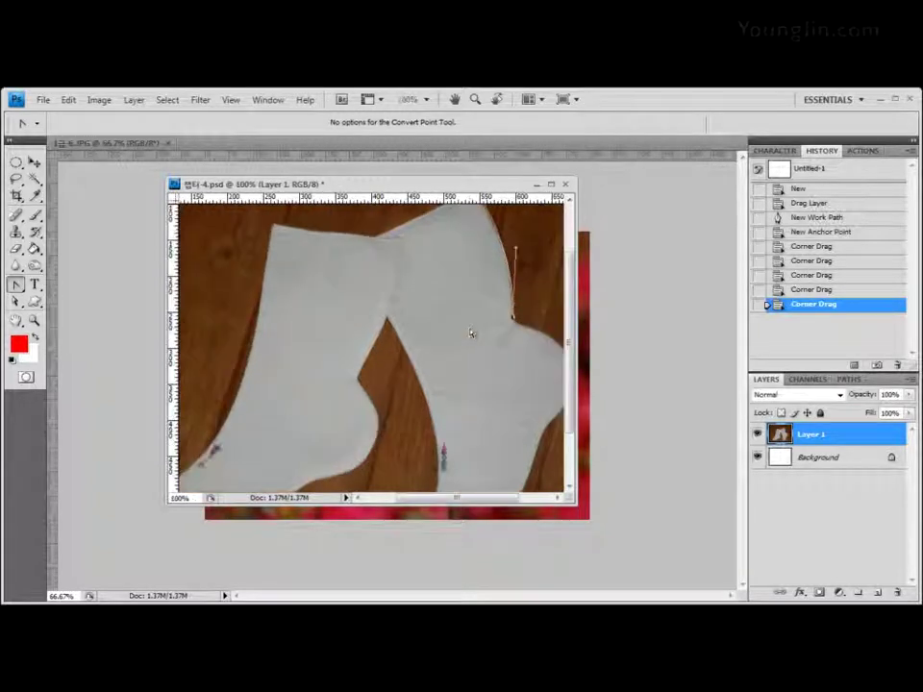
key("ctrl+plus")
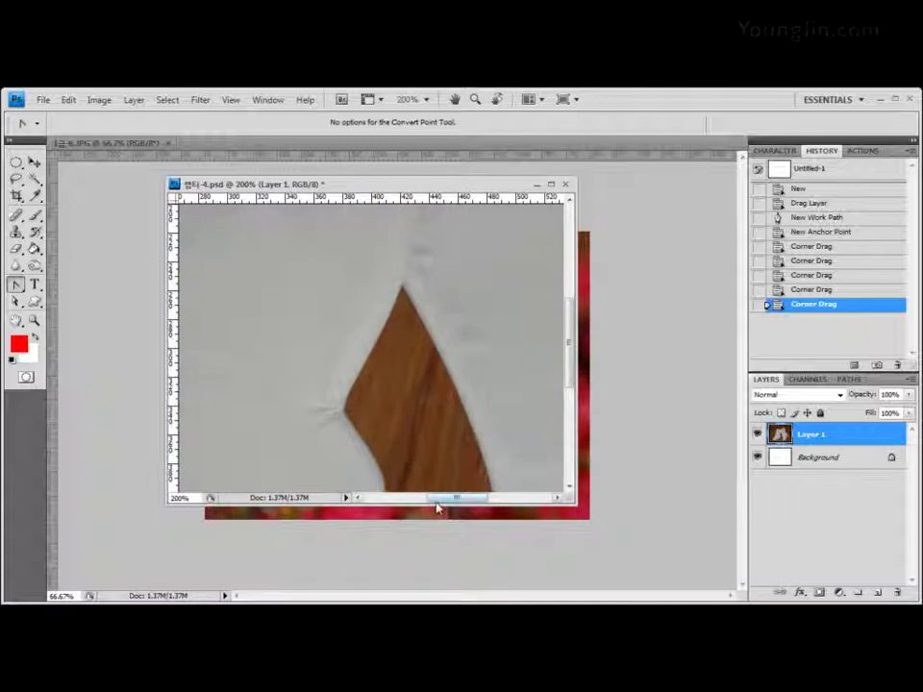
left_click_drag(444, 501, 475, 503)
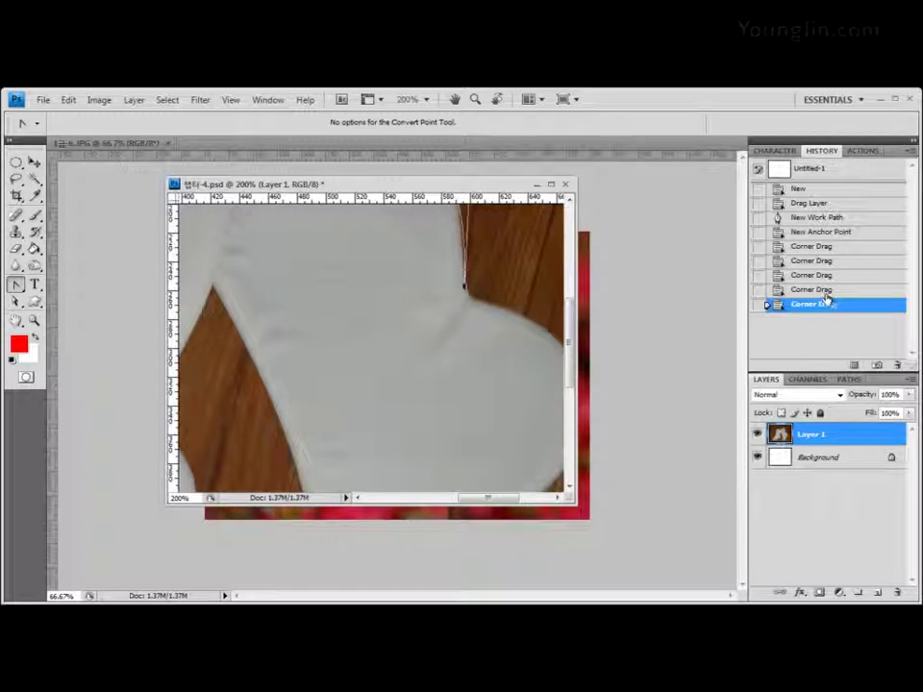
key("ctrl+z")
left_click_drag(553, 256, 458, 340)
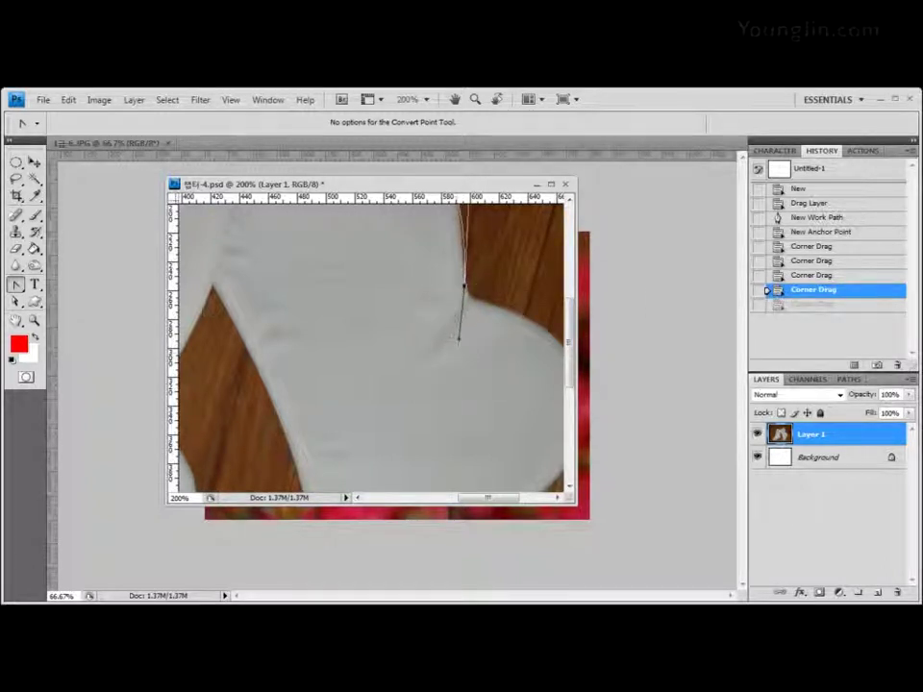
left_click(20, 286)
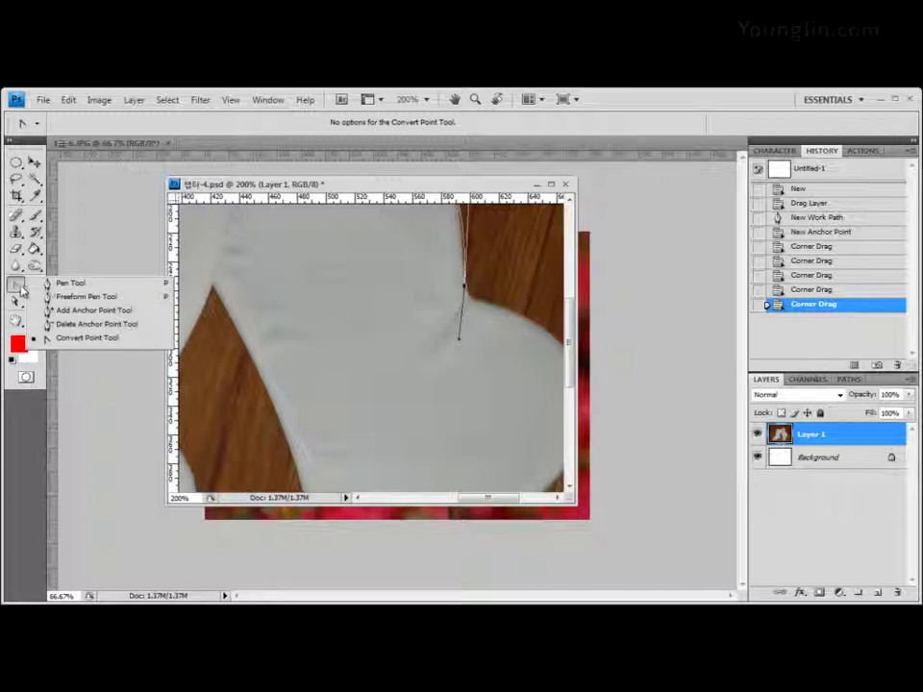
left_click(86, 337)
left_click_drag(460, 333, 465, 291)
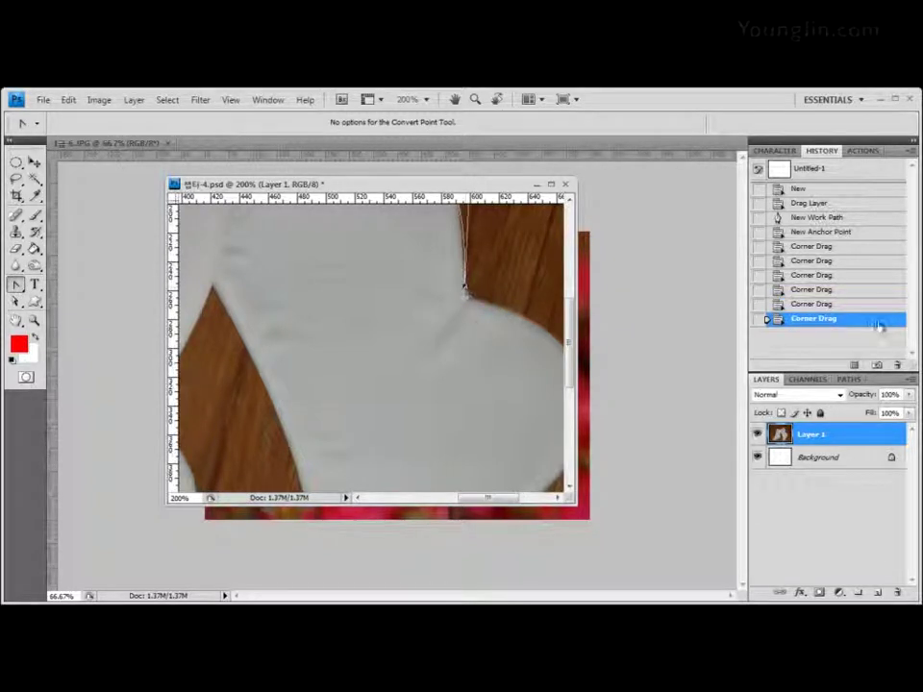
Step: Revert to the first Corner Drag state and remove the outgoing handle of the anchor above the heel using the Pen Tool
left_click(820, 247)
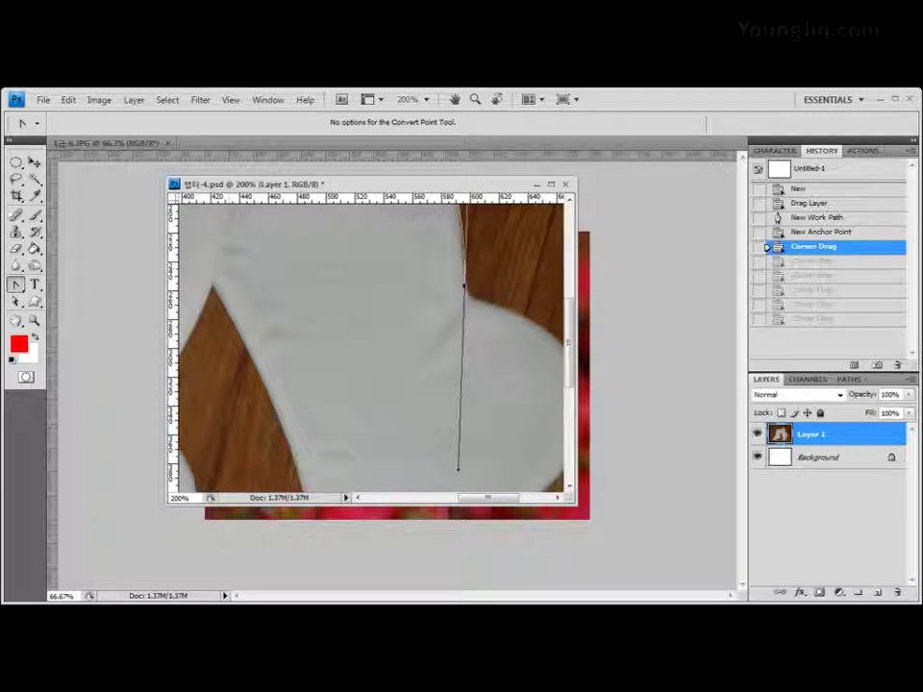
left_click(12, 288)
left_click(72, 282)
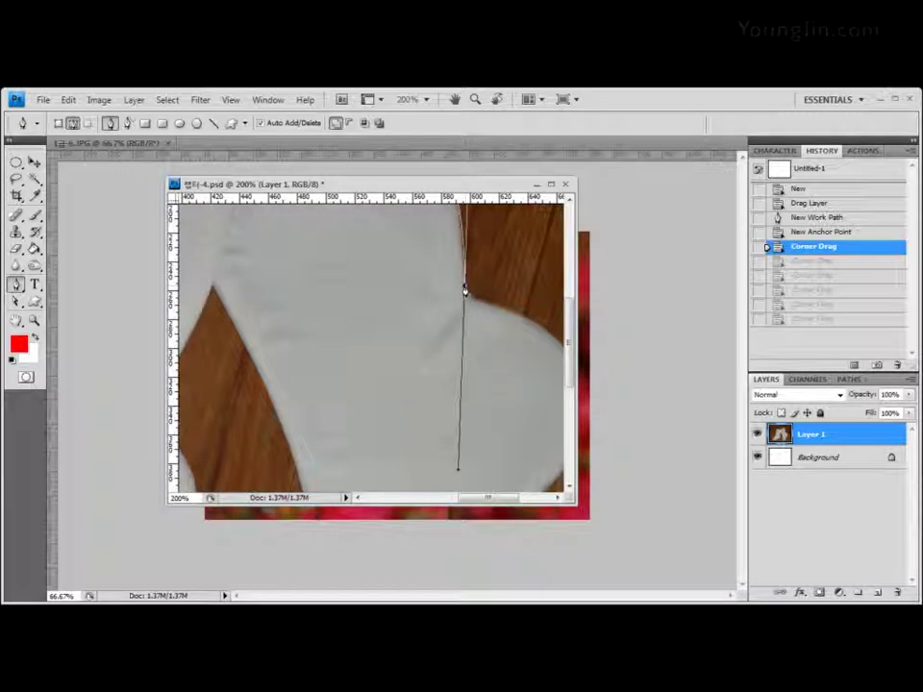
key("alt")
key("ctrl+minus")
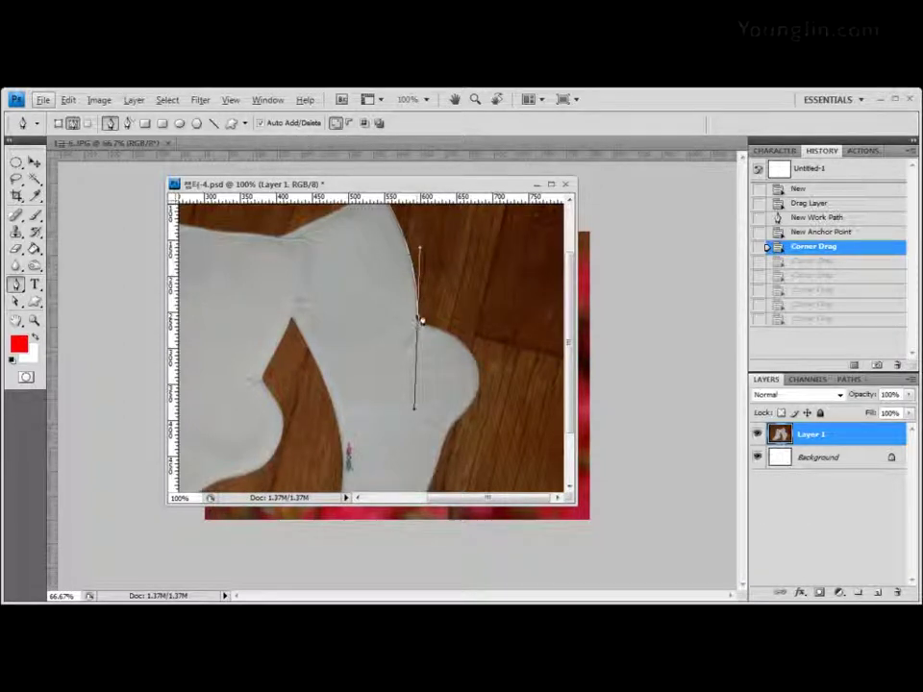
key("alt")
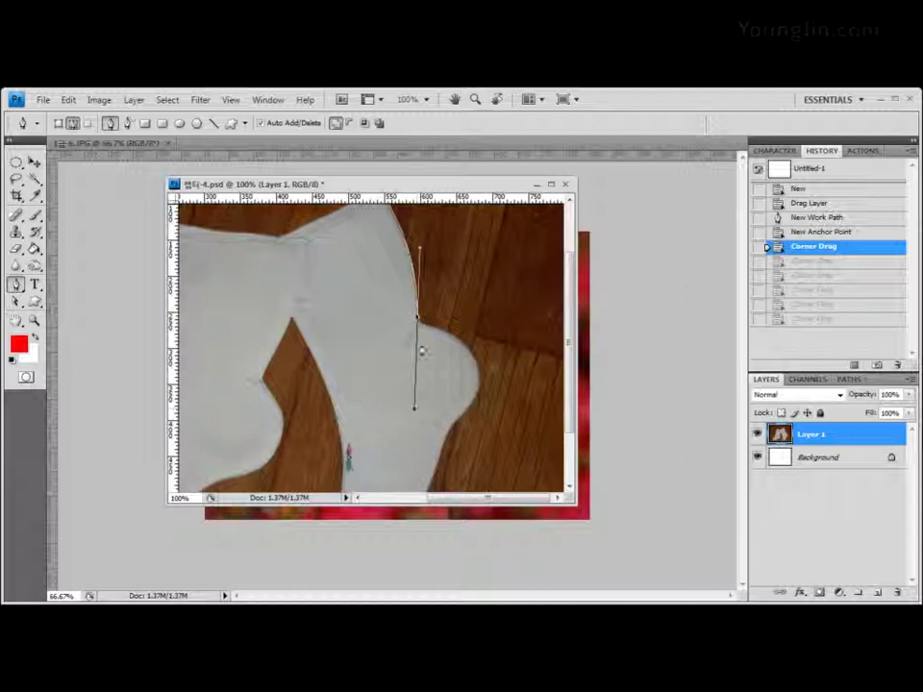
key("alt")
left_click(417, 321)
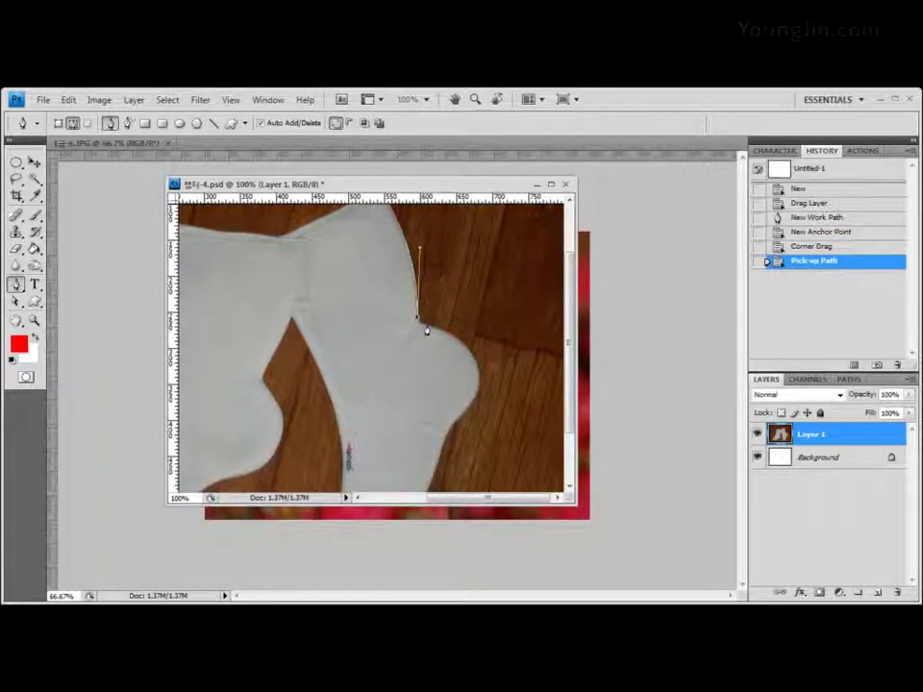
Step: Extend the path around the right sock's heel with three curved anchors, removing the outgoing handle of each
left_click_drag(423, 330, 435, 333)
left_click(435, 332)
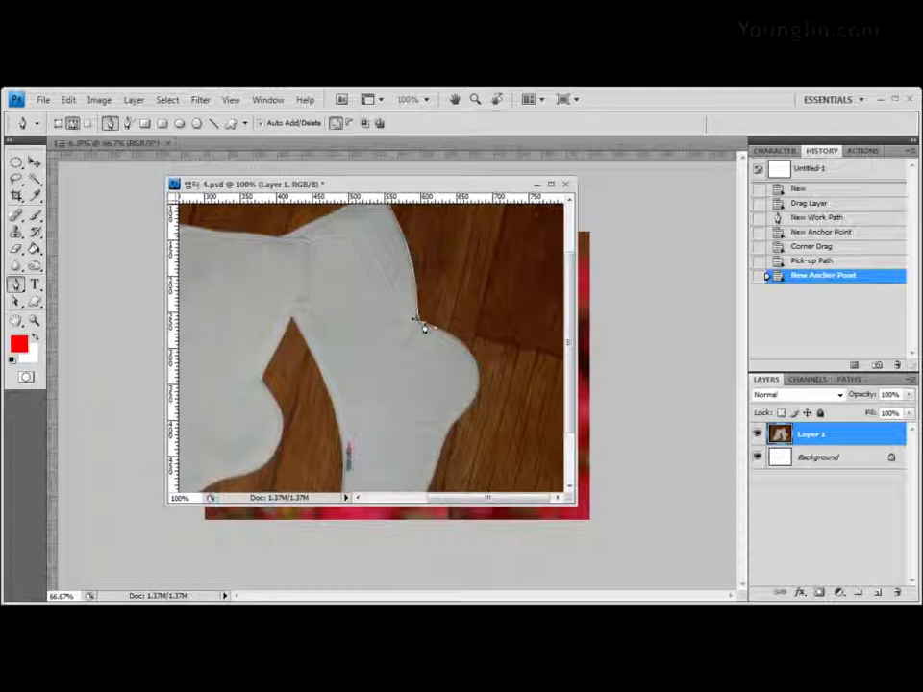
left_click(422, 324)
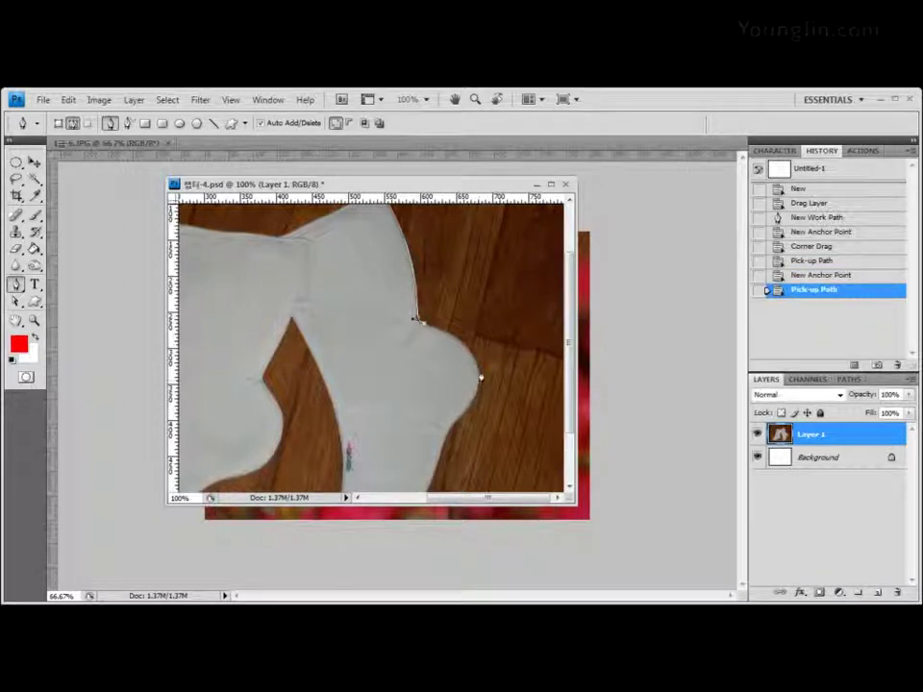
left_click_drag(477, 375, 483, 404)
left_click(476, 375)
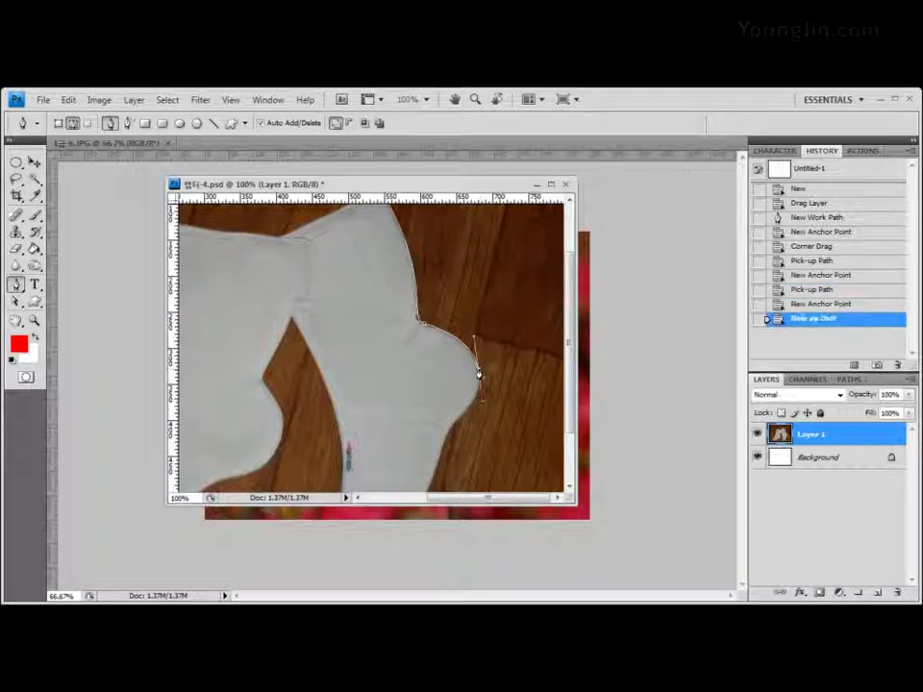
scroll(449, 384, "down", 3)
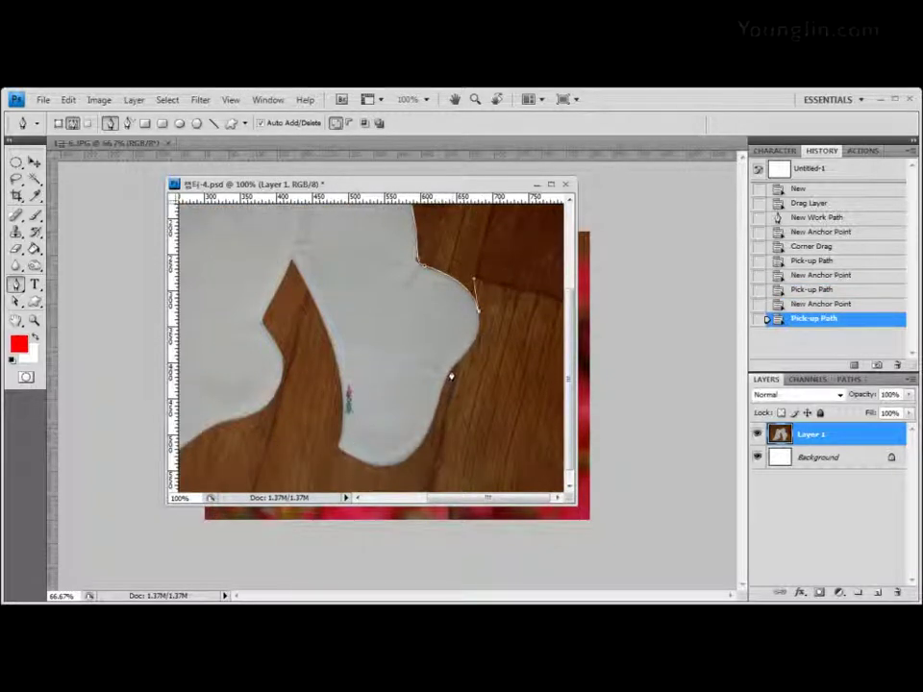
left_click_drag(457, 363, 425, 388)
left_click(456, 365, "alt")
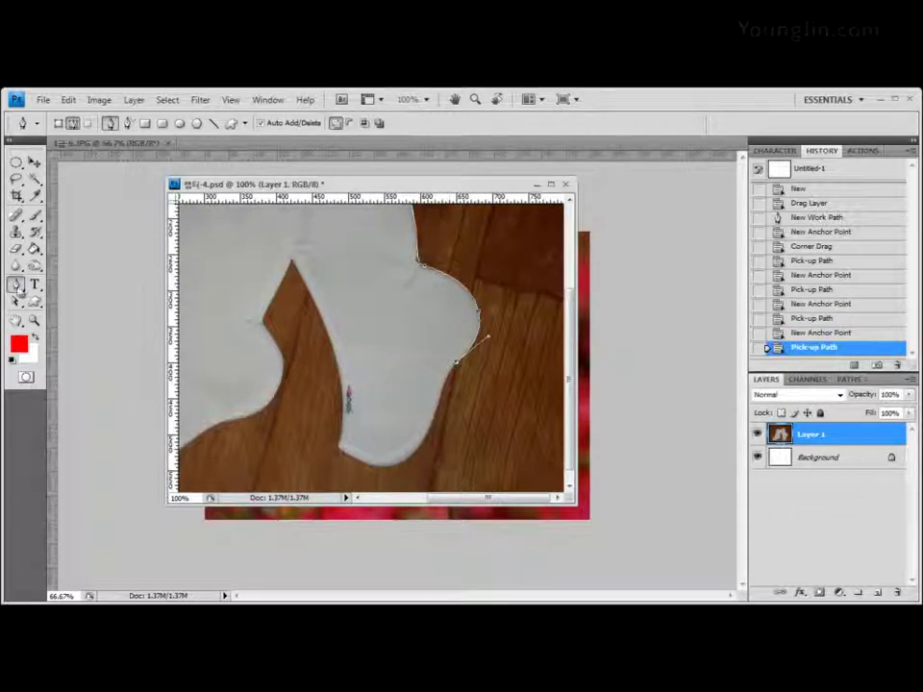
left_click_drag(16, 284, 16, 285)
left_click(53, 336)
left_click(67, 285)
left_click(53, 336)
left_click(67, 285)
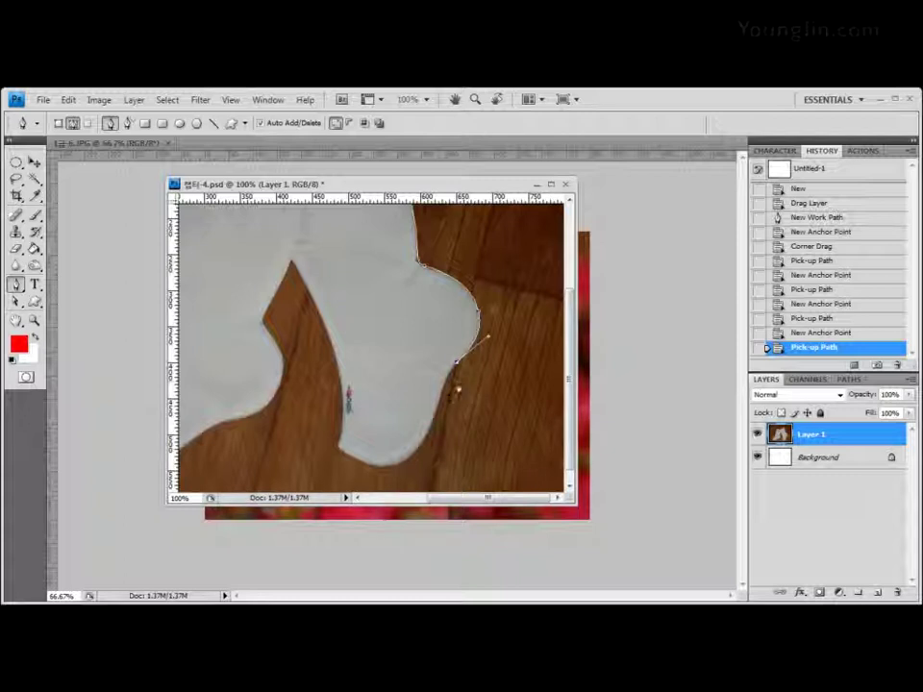
Step: Continue the path along the right sock's sole and around the toe with three curved anchors, removing each outgoing handle
scroll(452, 385, "down", 2)
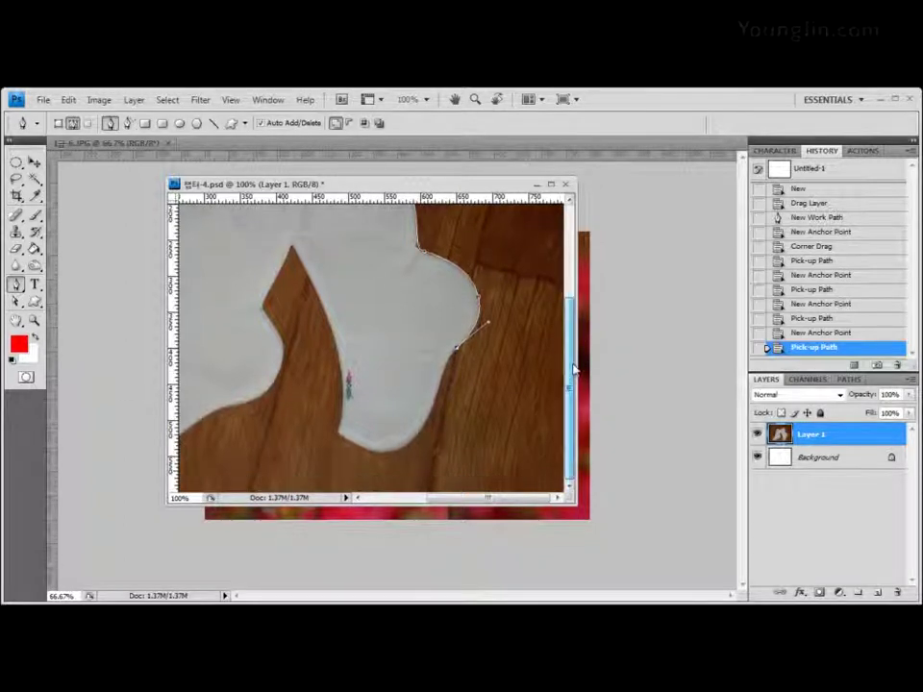
left_click_drag(443, 363, 438, 398)
left_click(441, 384, "alt")
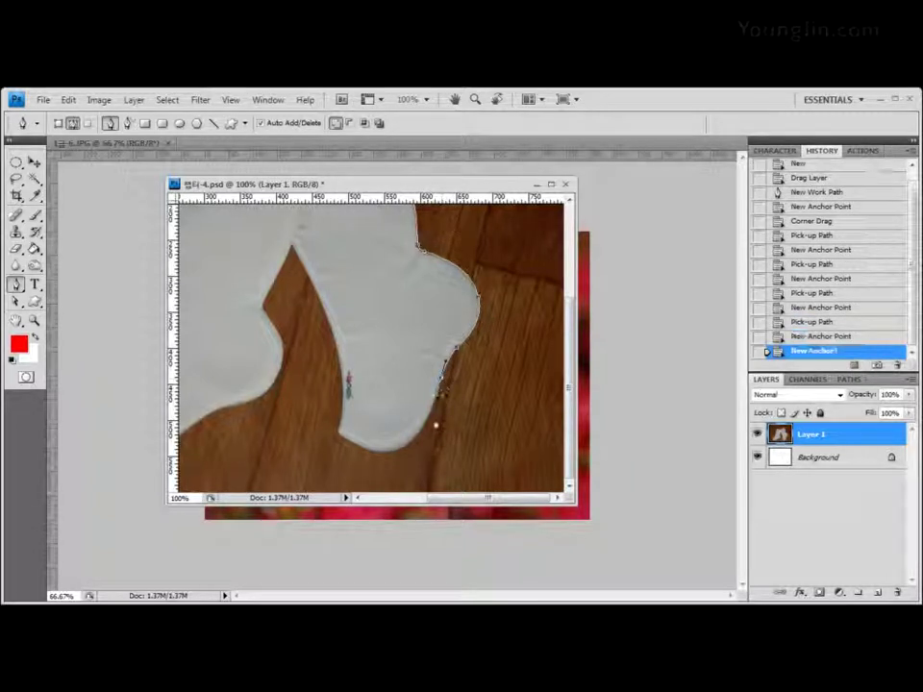
left_click_drag(406, 447, 342, 440)
left_click(405, 447, "alt")
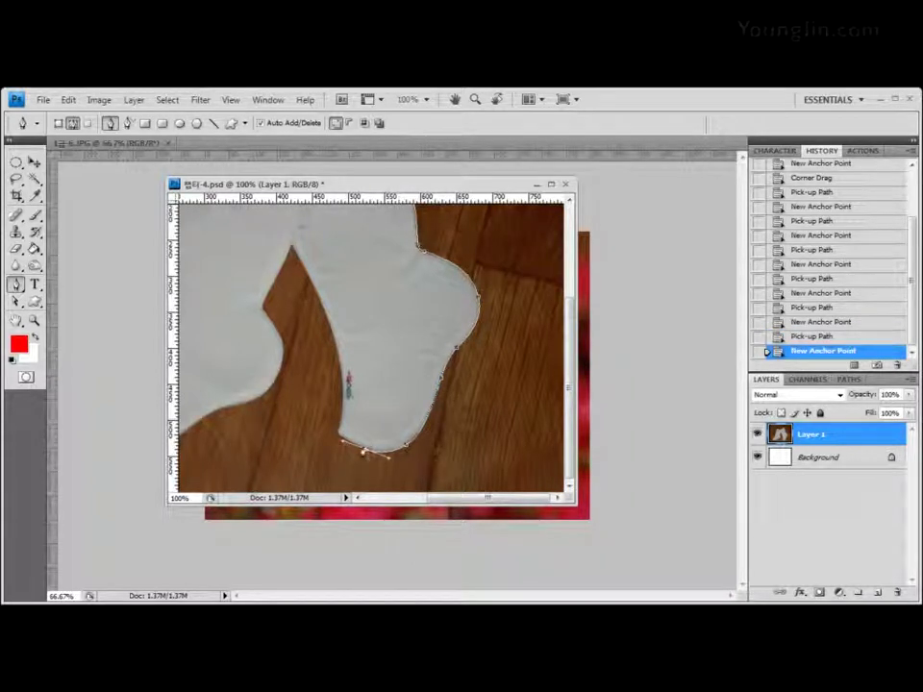
left_click(365, 452, "alt")
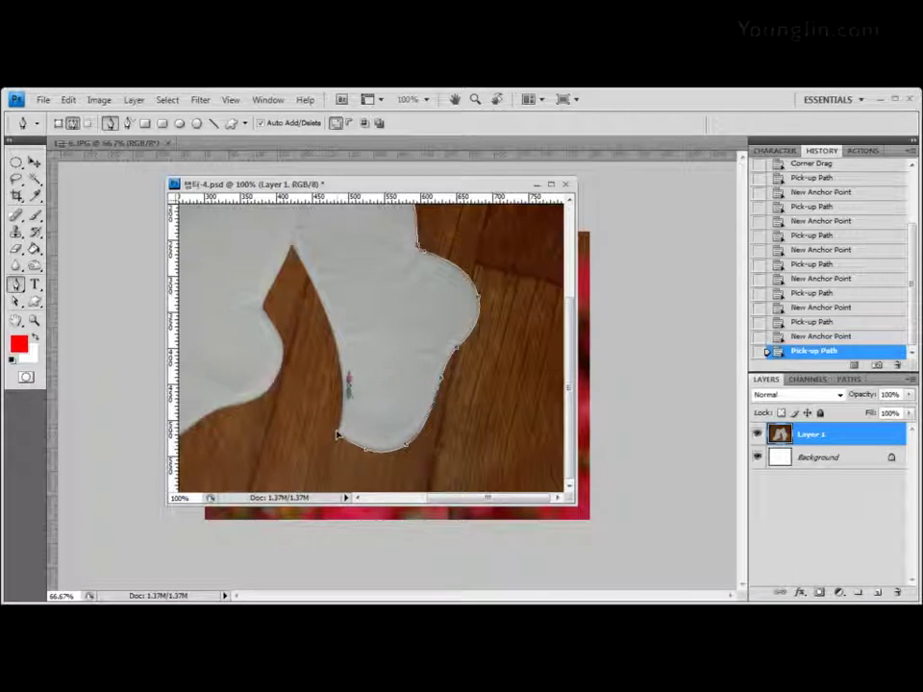
Step: Round the pointed toe corner of the right sock with two closely spaced anchors, removing the outgoing handle of each
left_click(336, 436)
left_click(337, 434, "alt")
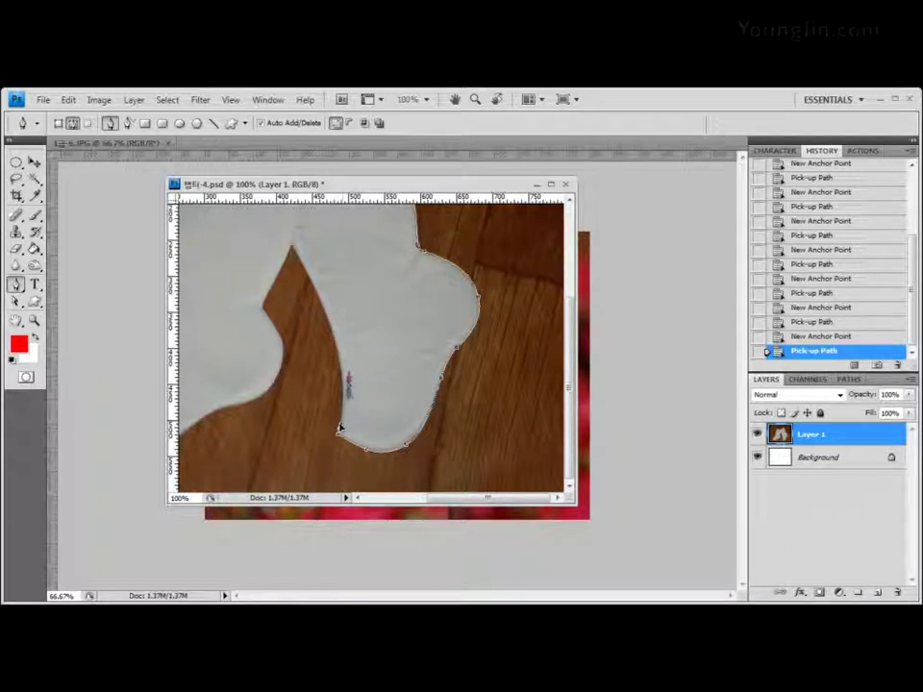
left_click(338, 435)
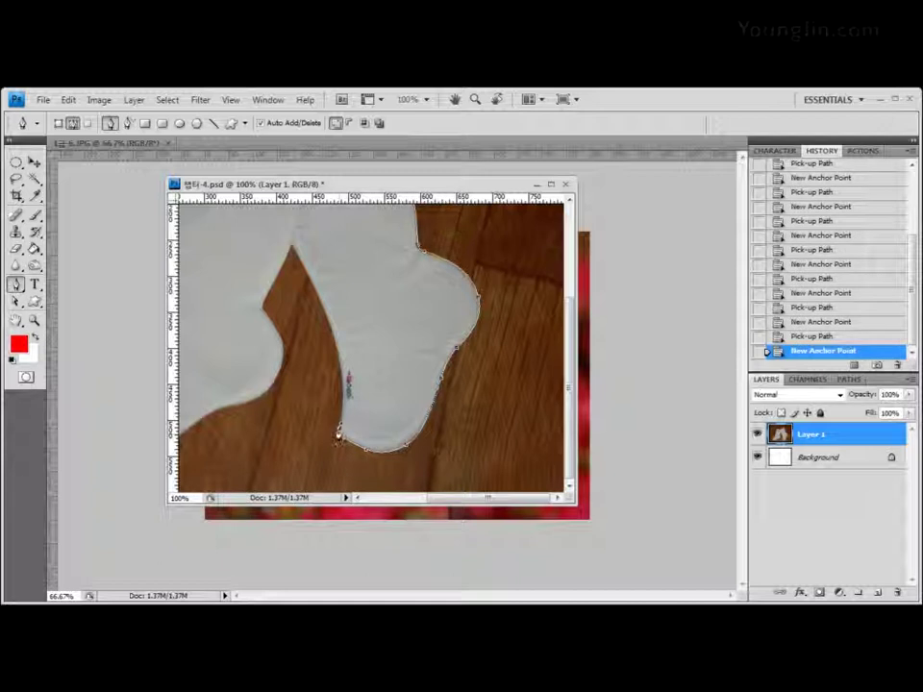
left_click(338, 434, "alt")
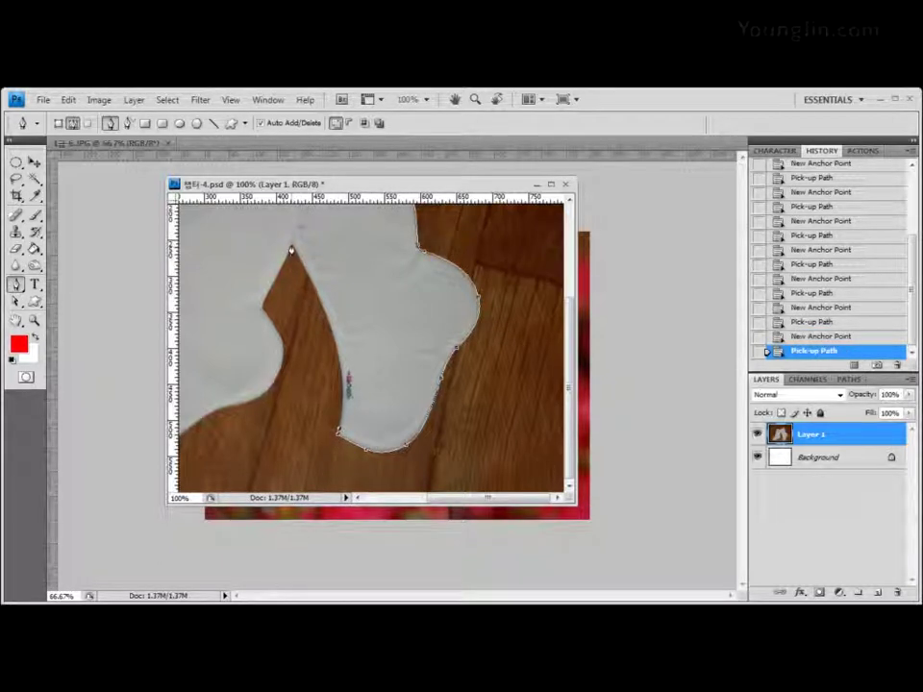
Step: Curve the path up the right sock's inner edge to the point where the socks meet, and remove that anchor's outgoing handle
left_click_drag(292, 252, 217, 216)
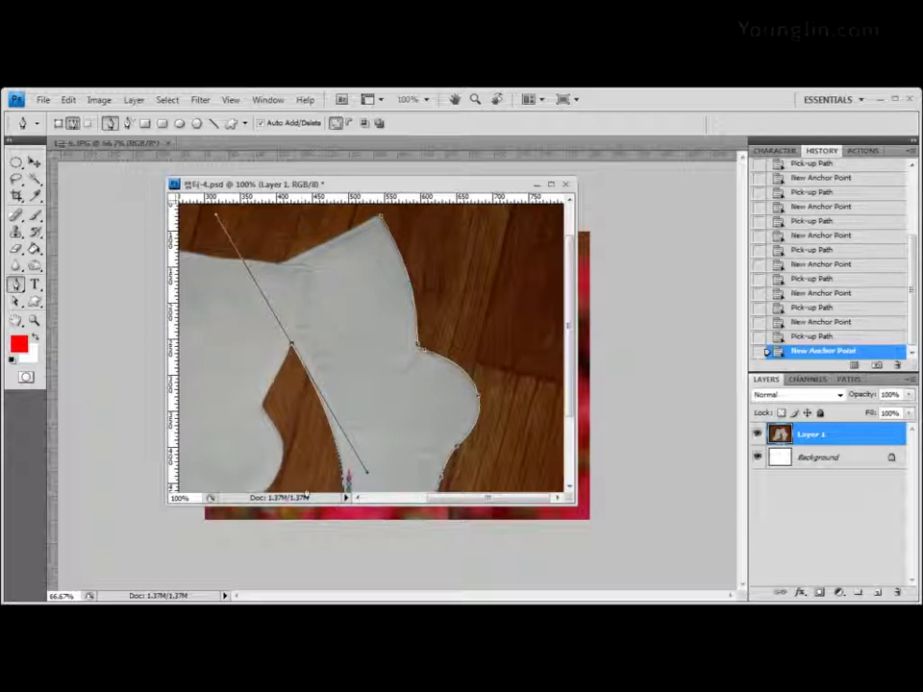
key("ctrl+minus")
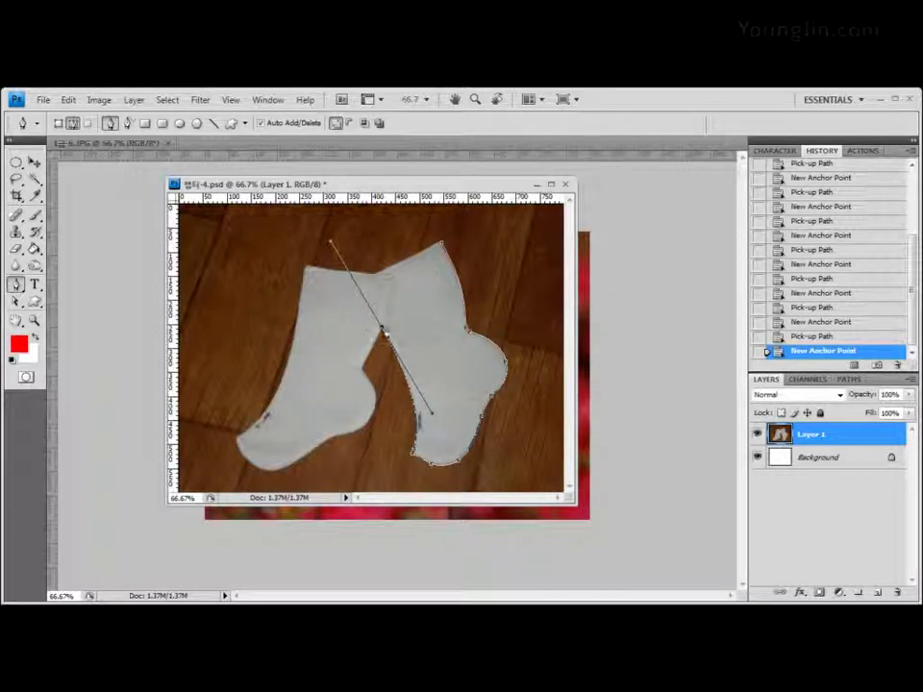
left_click(381, 333, "alt")
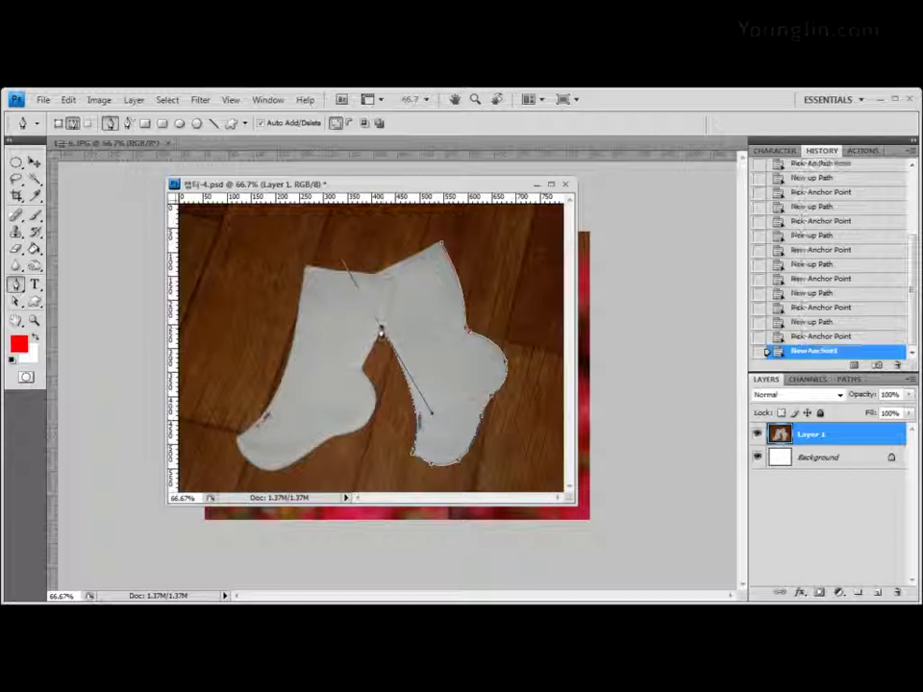
Step: Extend the path down to the left sock and around its heel to the start of the sole with curved anchors, removing outgoing handles
key("ctrl+plus")
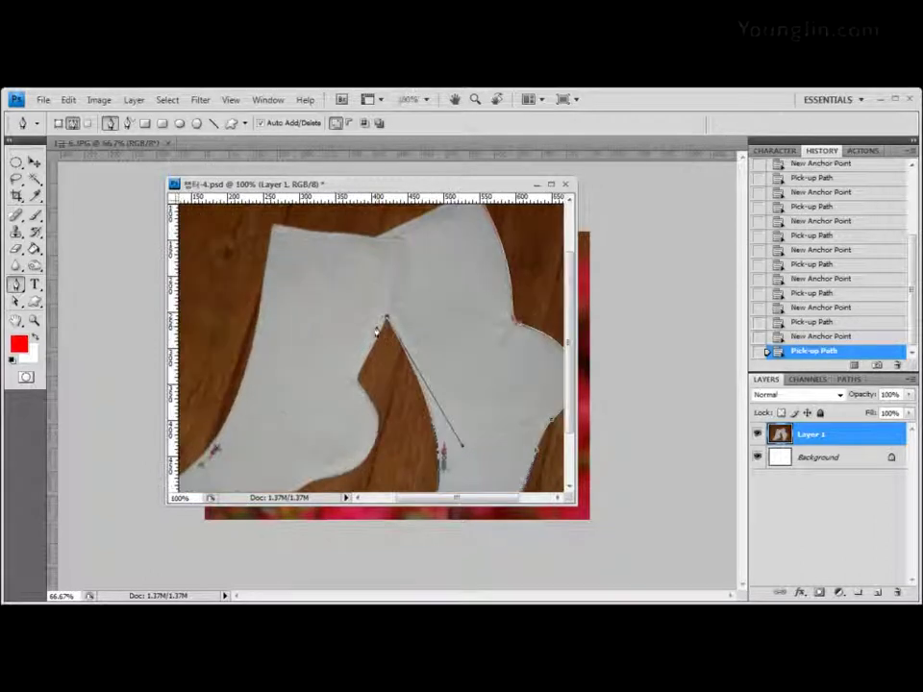
scroll(397, 369, "down", 3)
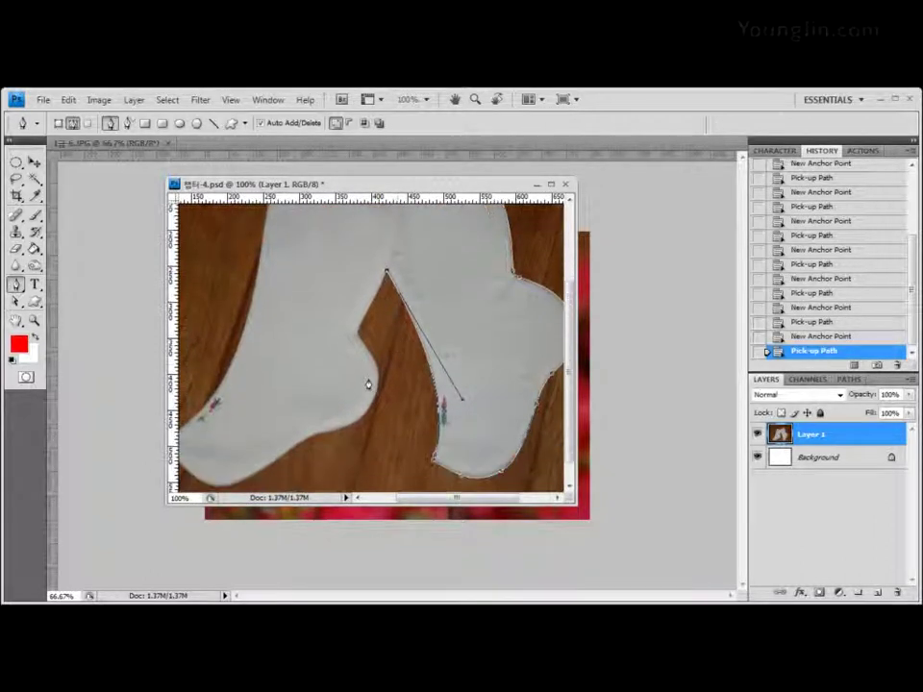
left_click(358, 330)
left_click(359, 335)
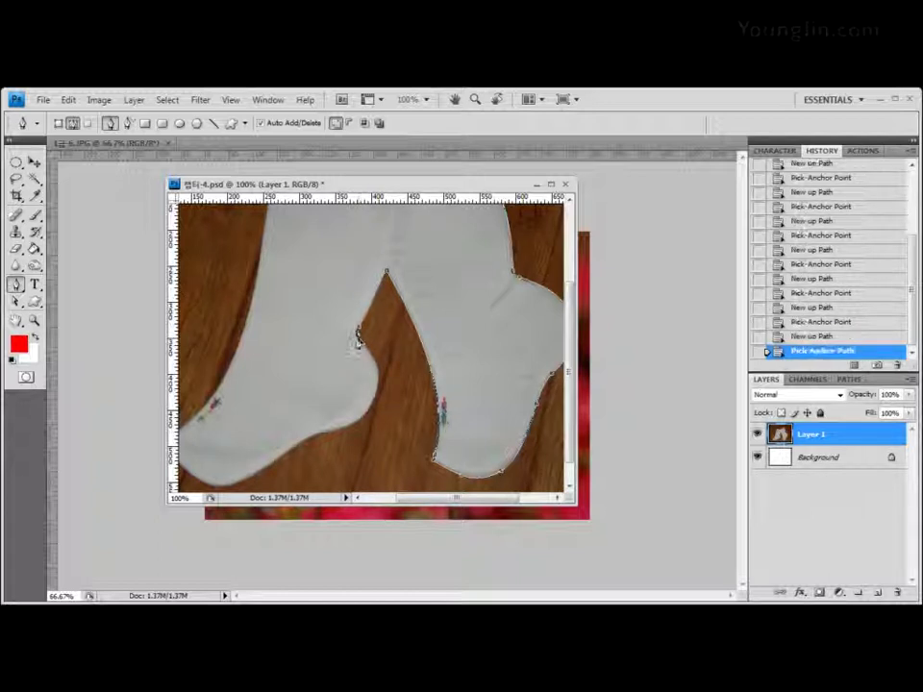
left_click(379, 380)
left_click(379, 380)
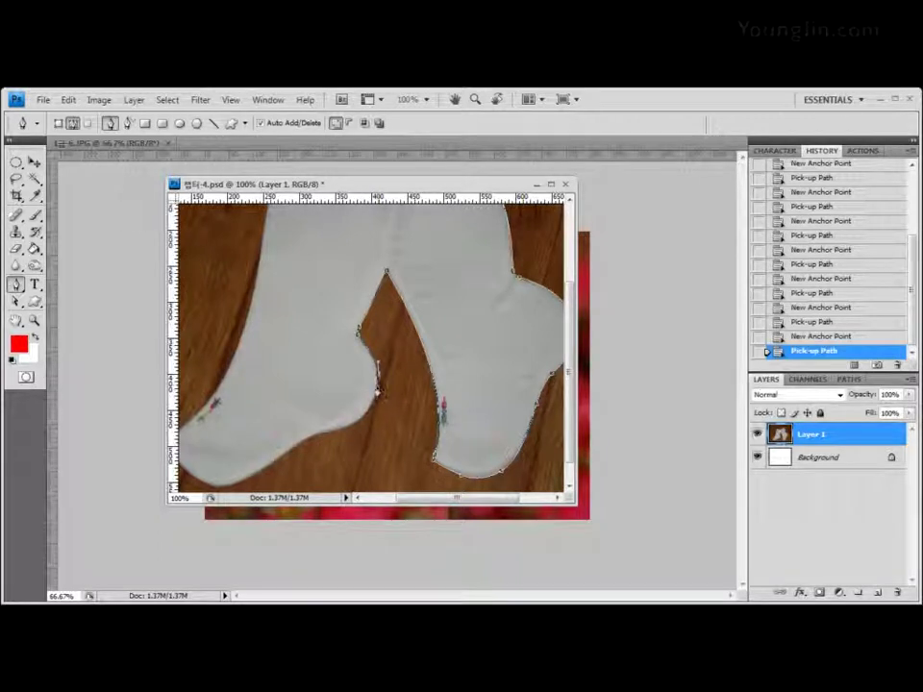
left_click(382, 381)
left_click(377, 382)
left_click_drag(336, 432, 293, 438)
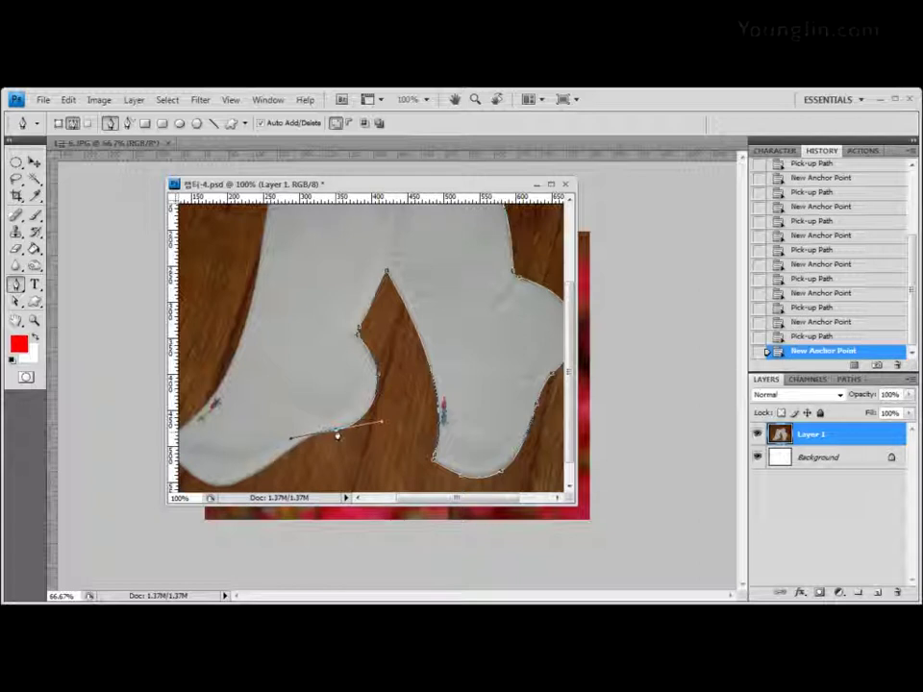
left_click(336, 432, "alt")
scroll(378, 414, "down", 1)
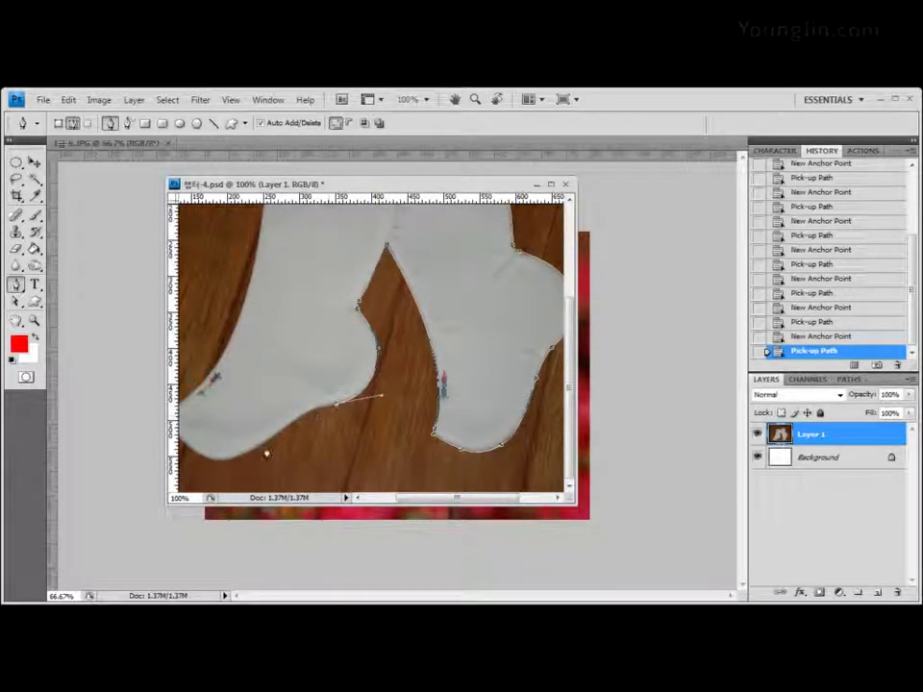
left_click_drag(261, 446, 220, 484)
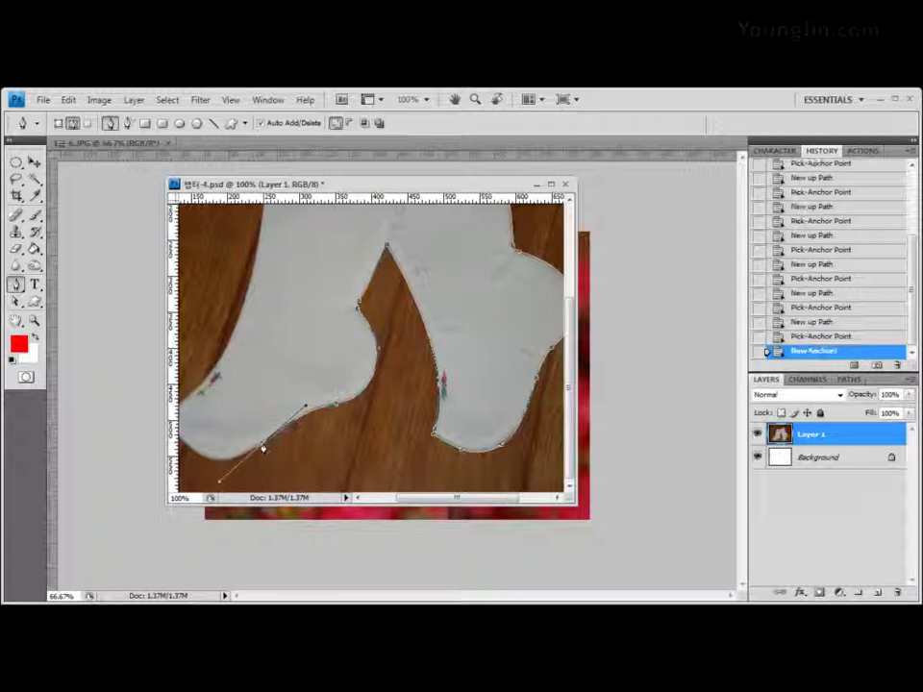
left_click(262, 447)
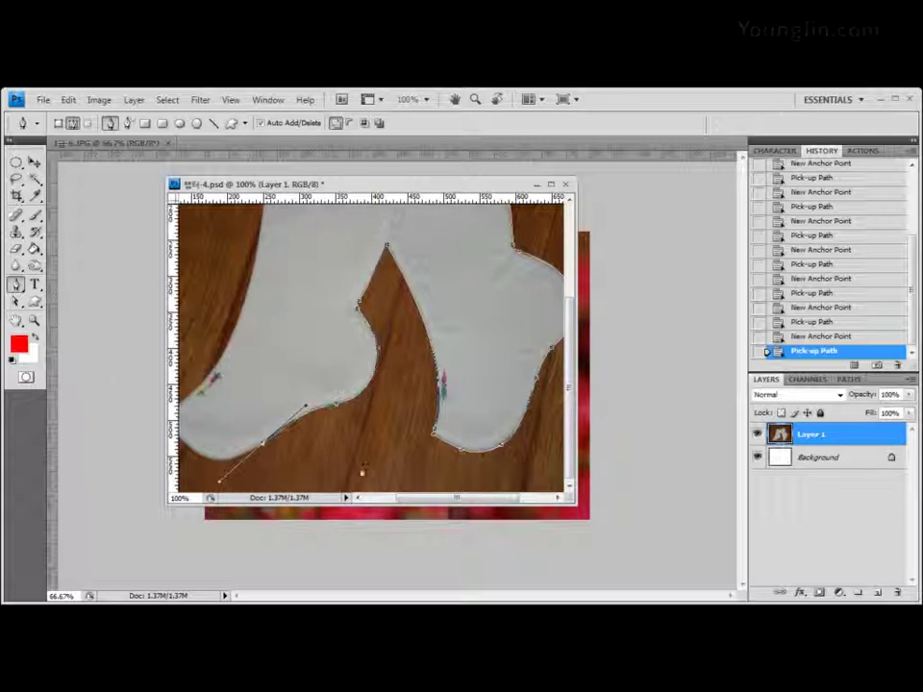
left_click_drag(16, 285, 85, 325)
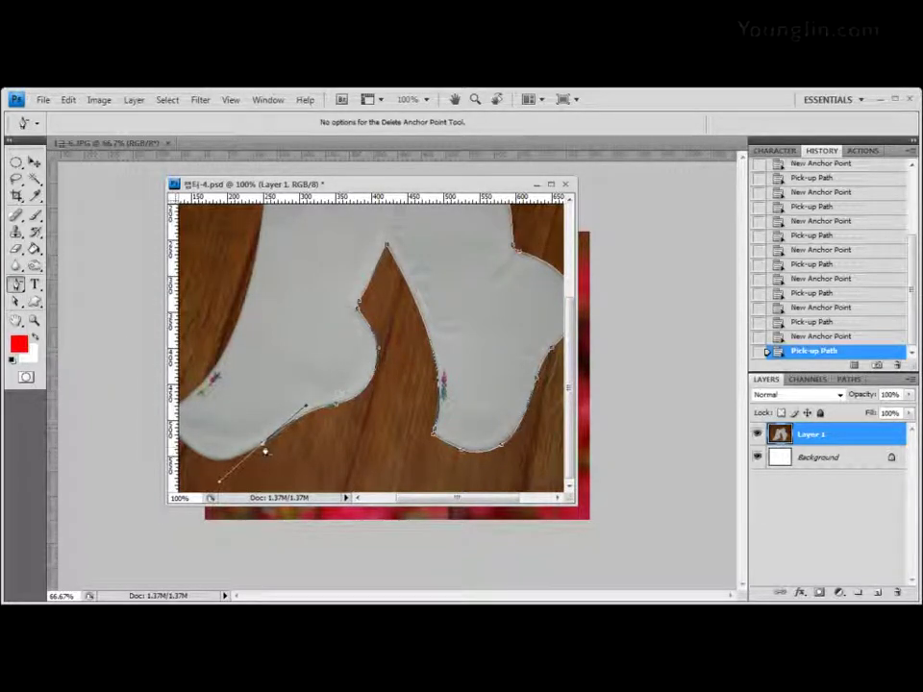
left_click(263, 448)
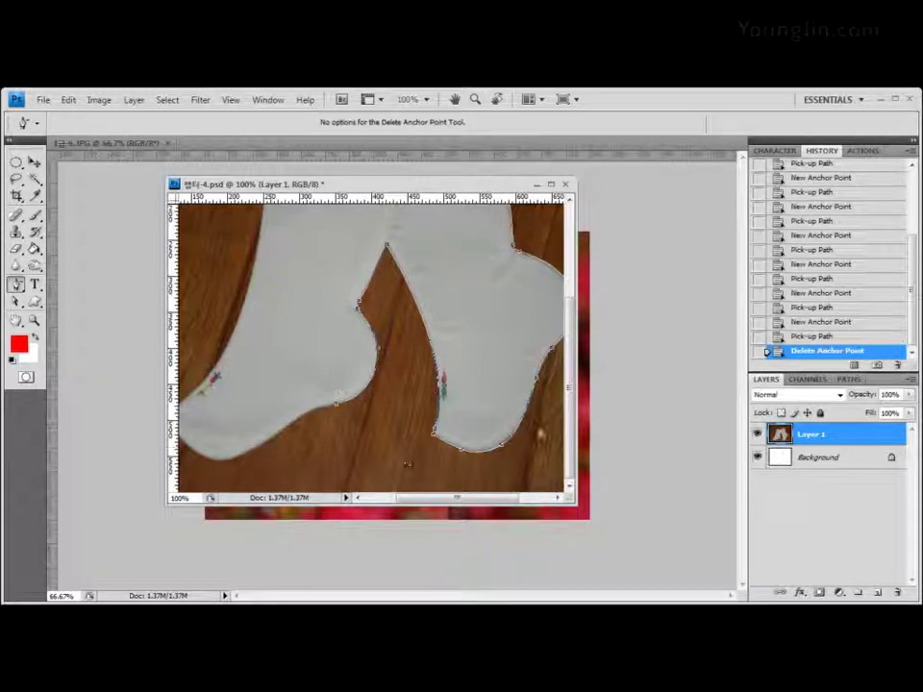
left_click(841, 323)
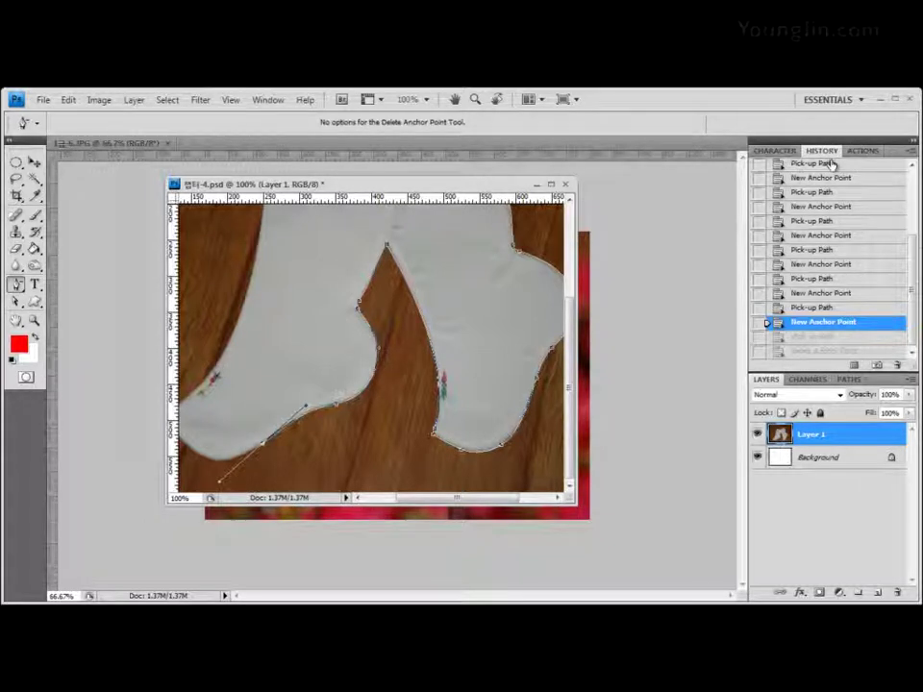
left_click(824, 337)
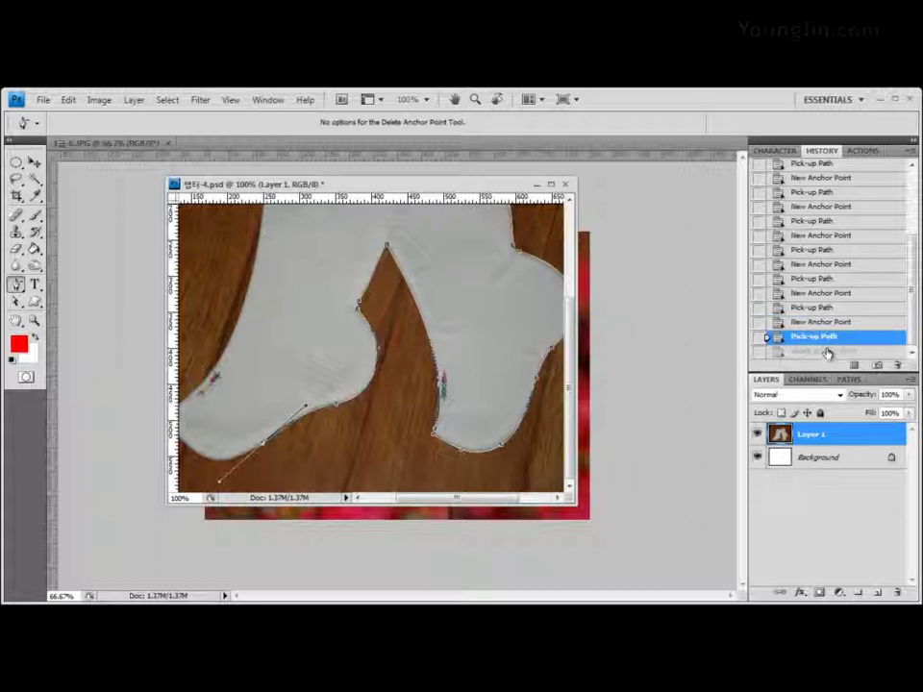
left_click(828, 323)
left_click(827, 307)
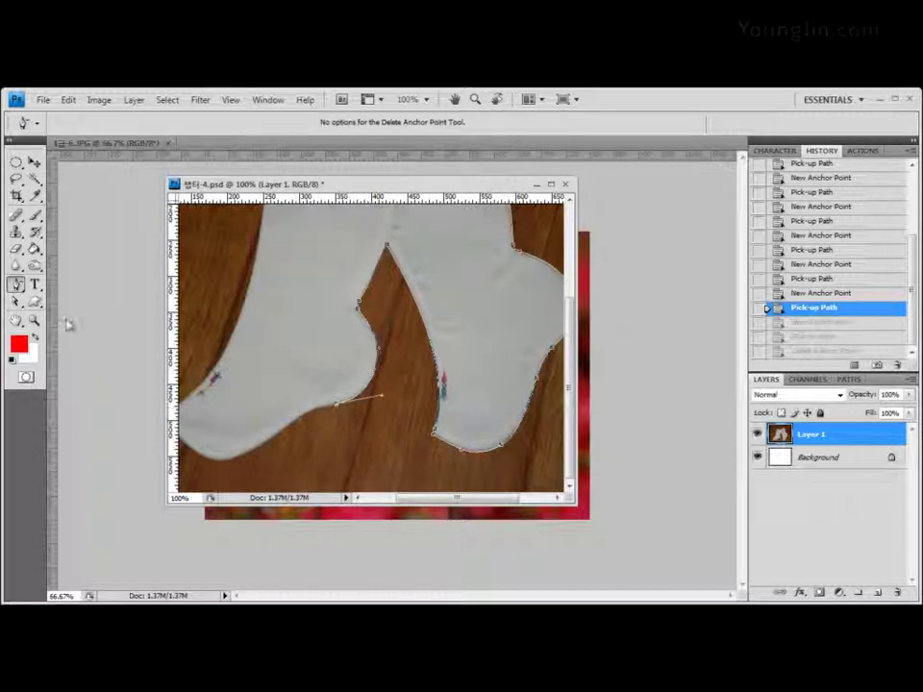
left_click_drag(16, 285, 58, 289)
left_click(60, 284)
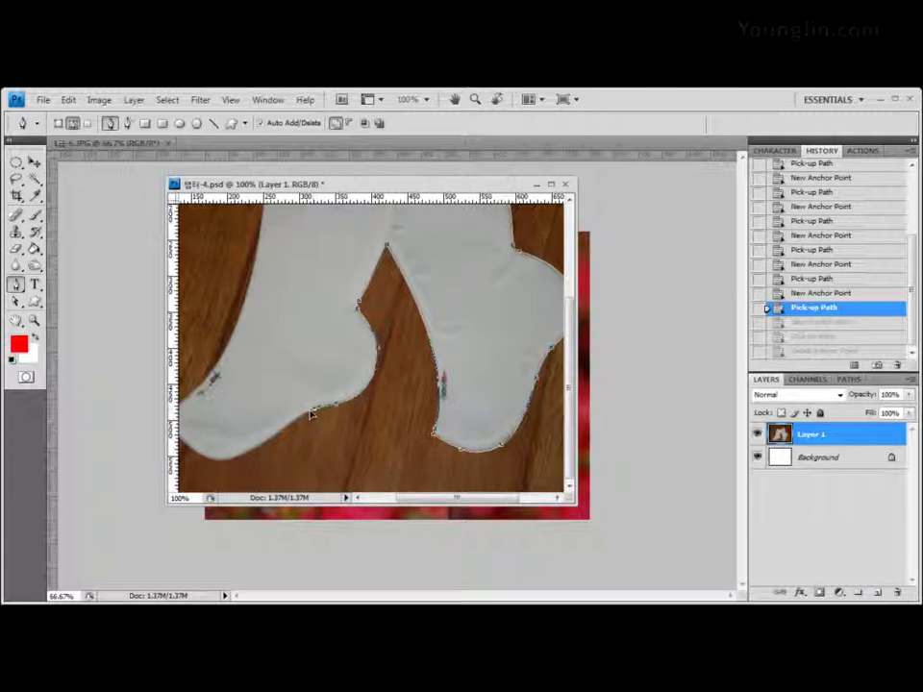
Step: Continue the path along the left sock's sole to the underside of the toe with three short curved segments, removing outgoing handles
left_click(312, 416)
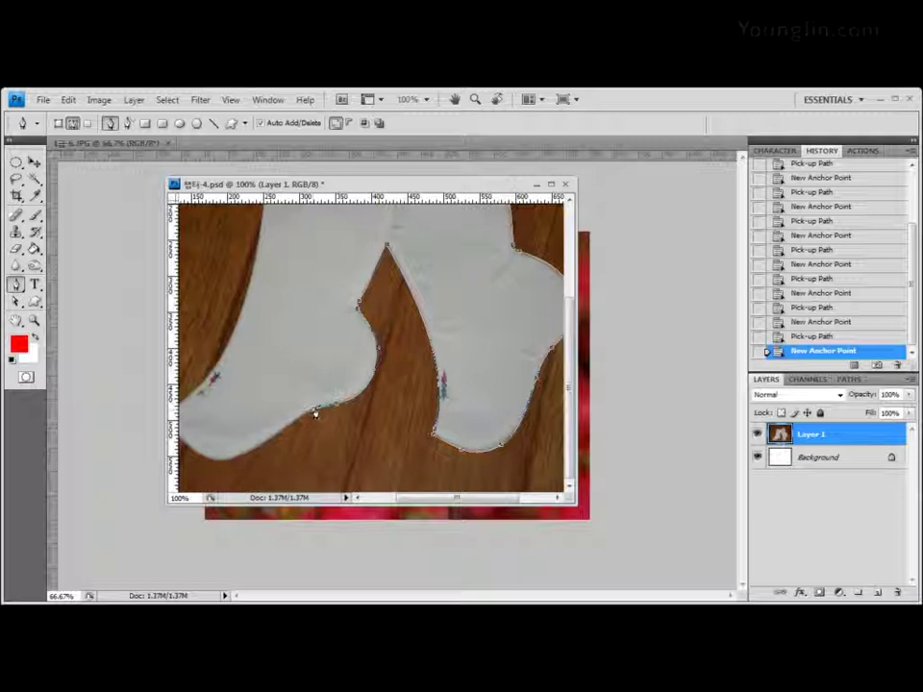
left_click(312, 415)
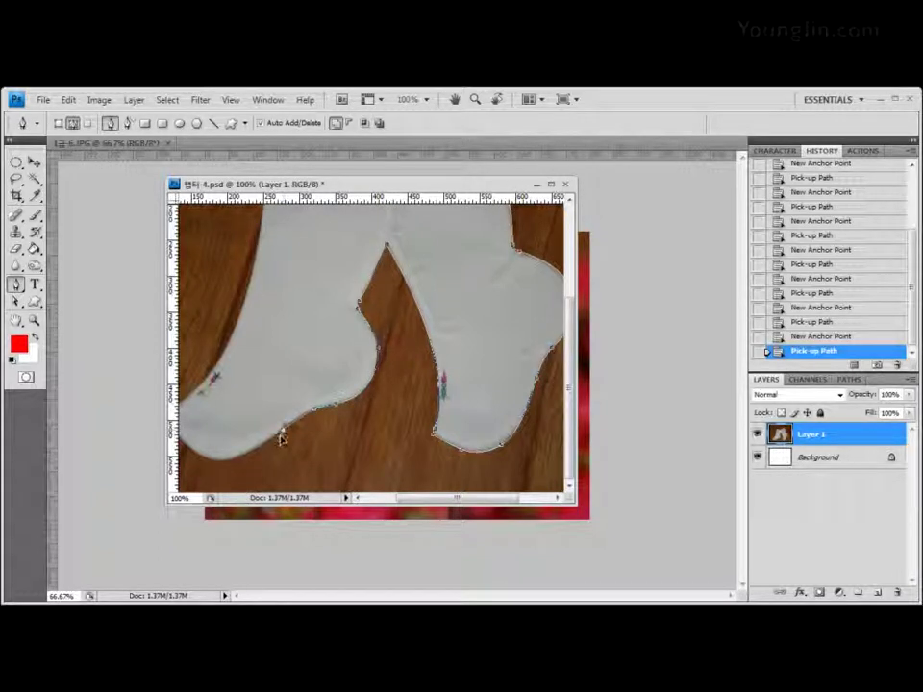
left_click(280, 436)
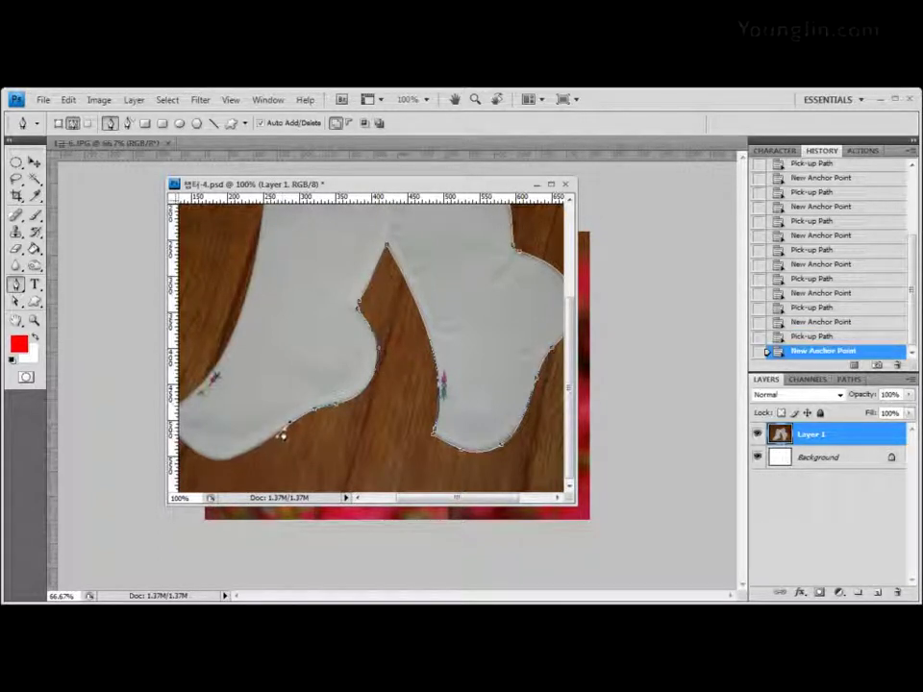
left_click(232, 461)
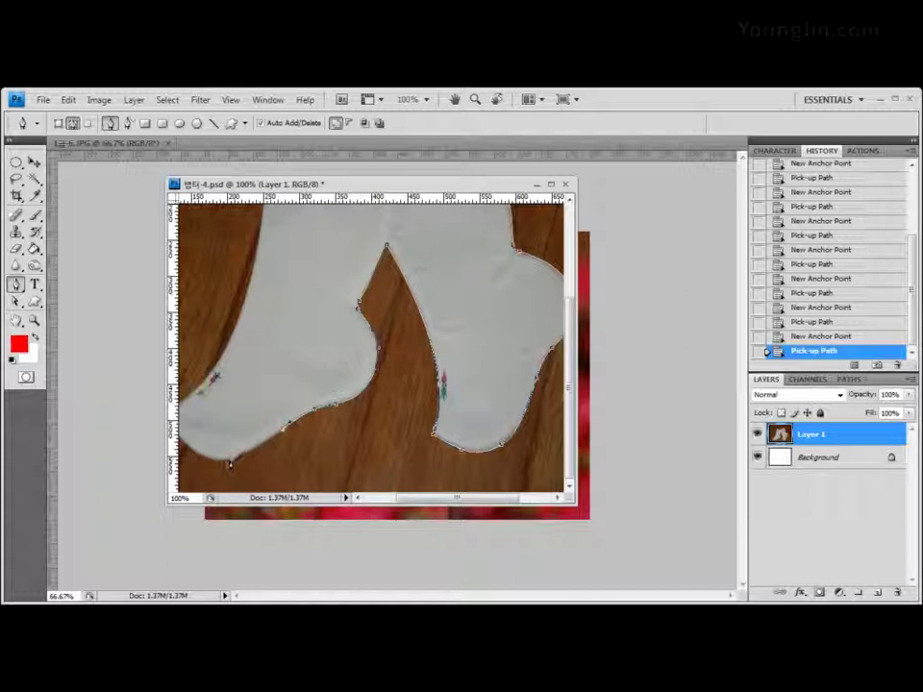
left_click(218, 461)
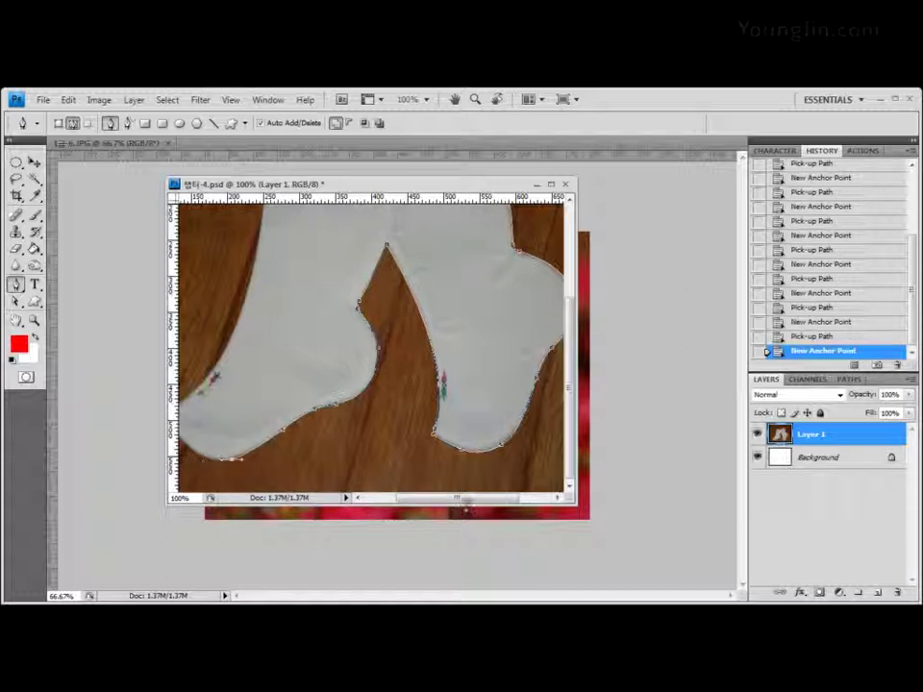
Step: Trace around the left sock's toe tip and up to the embroidered motif with closely spaced curved anchors, removing outgoing handles
left_click_drag(251, 462, 310, 462)
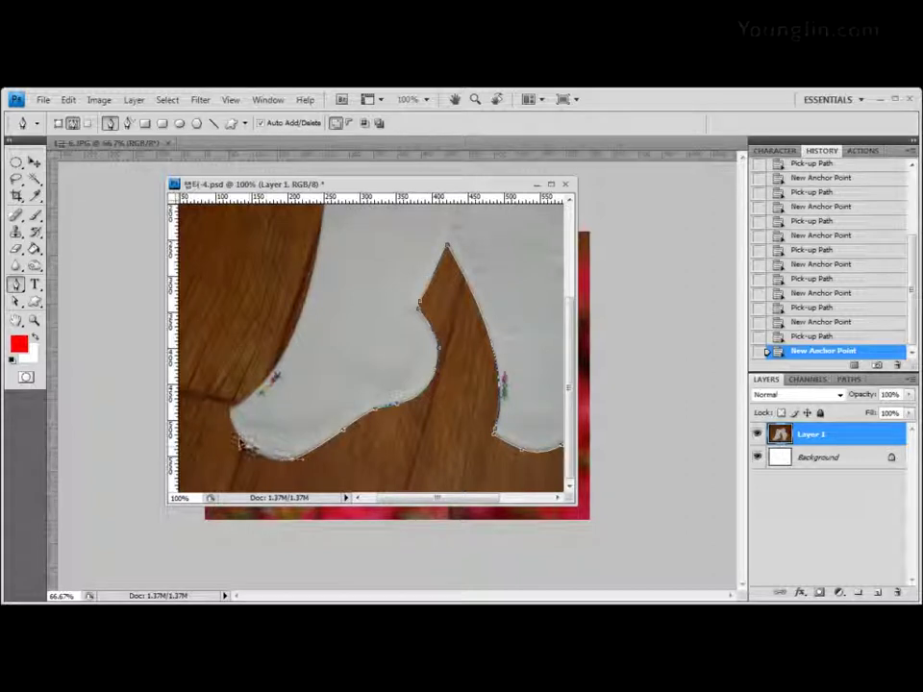
left_click(229, 430)
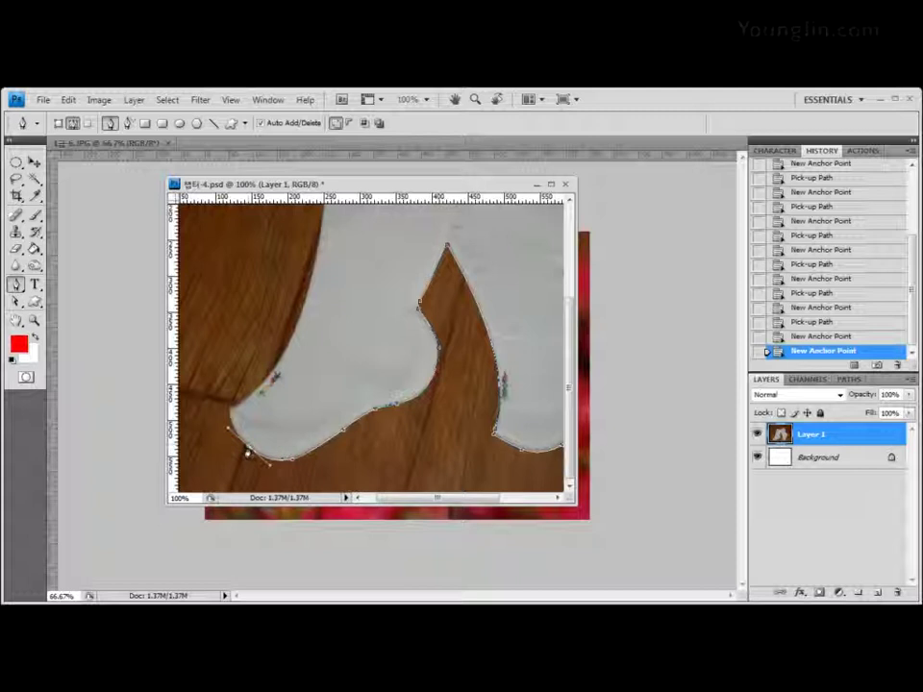
left_click(225, 423)
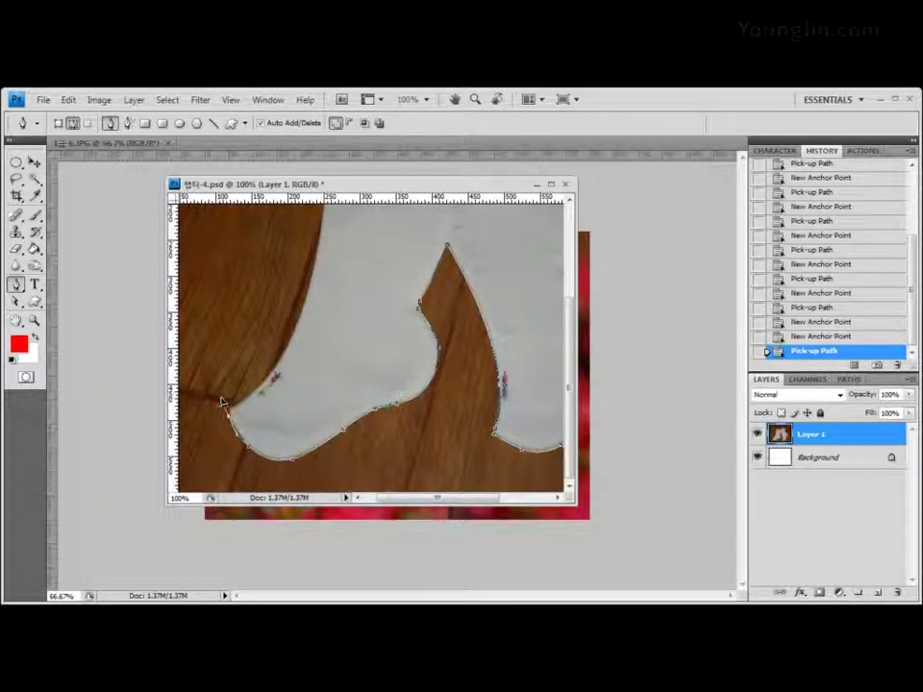
left_click(230, 416)
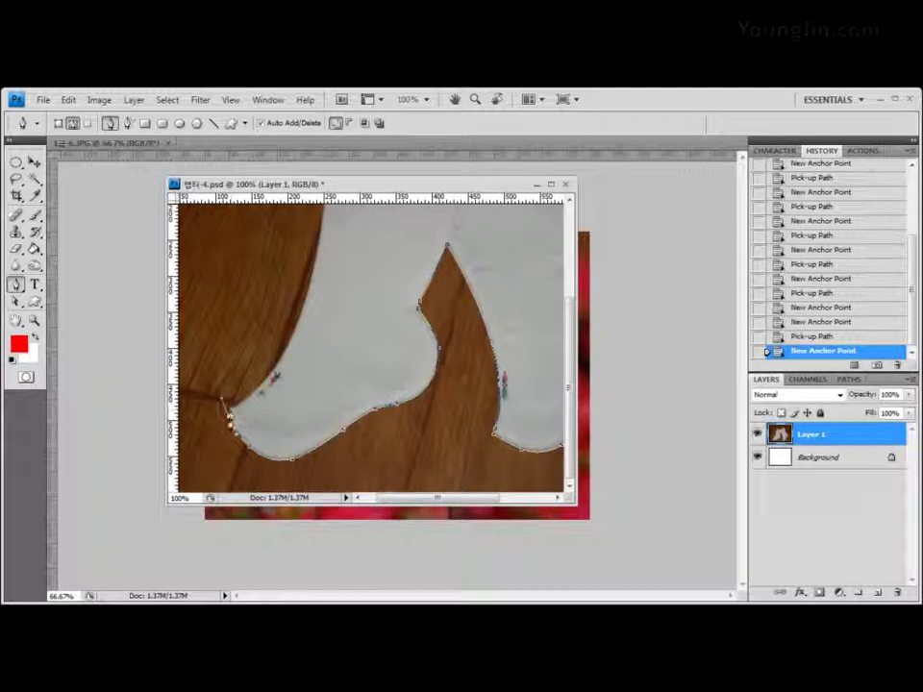
left_click(230, 416)
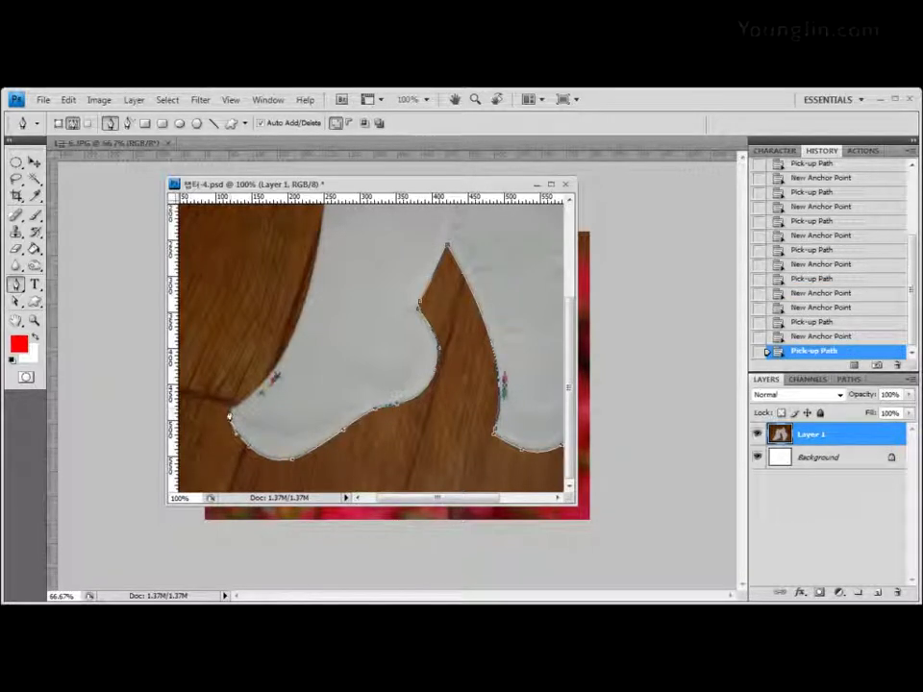
left_click(269, 381)
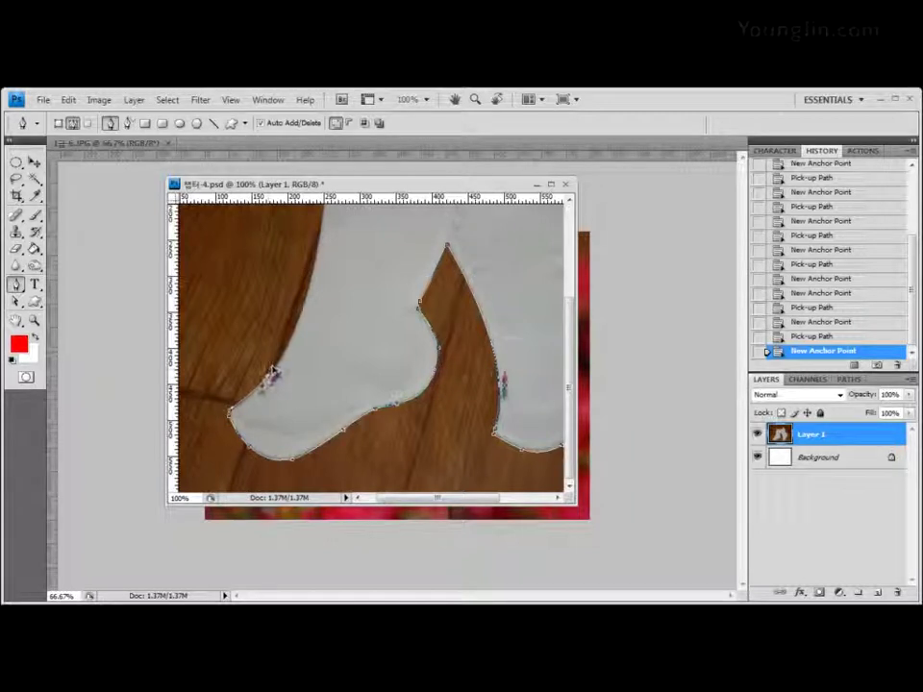
left_click(272, 375)
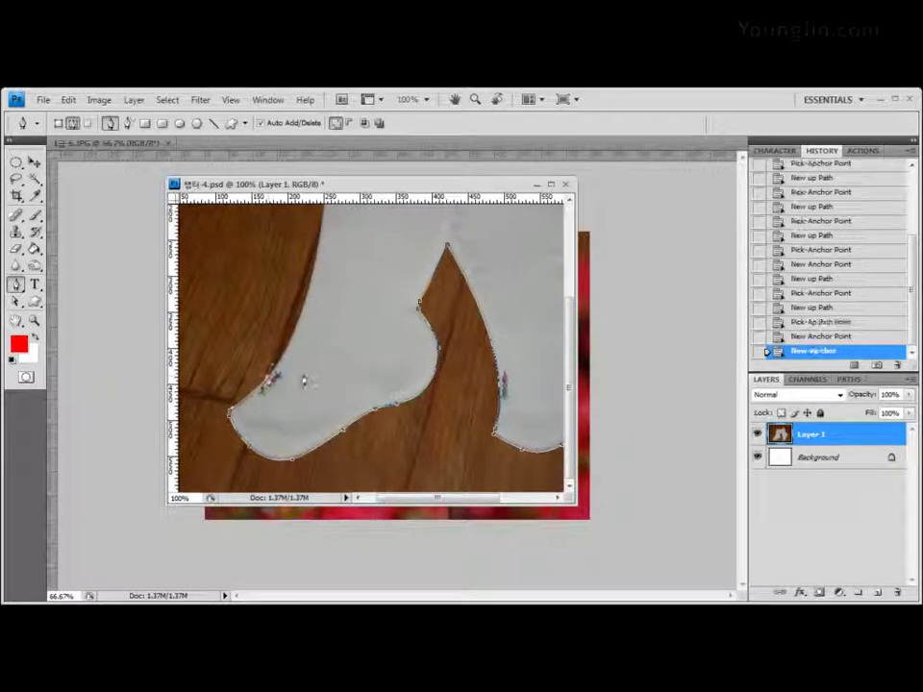
Step: Curve the path up the left sock's front edge to its outer cuff corner and remove the outgoing handle there
scroll(316, 373, "up", 3)
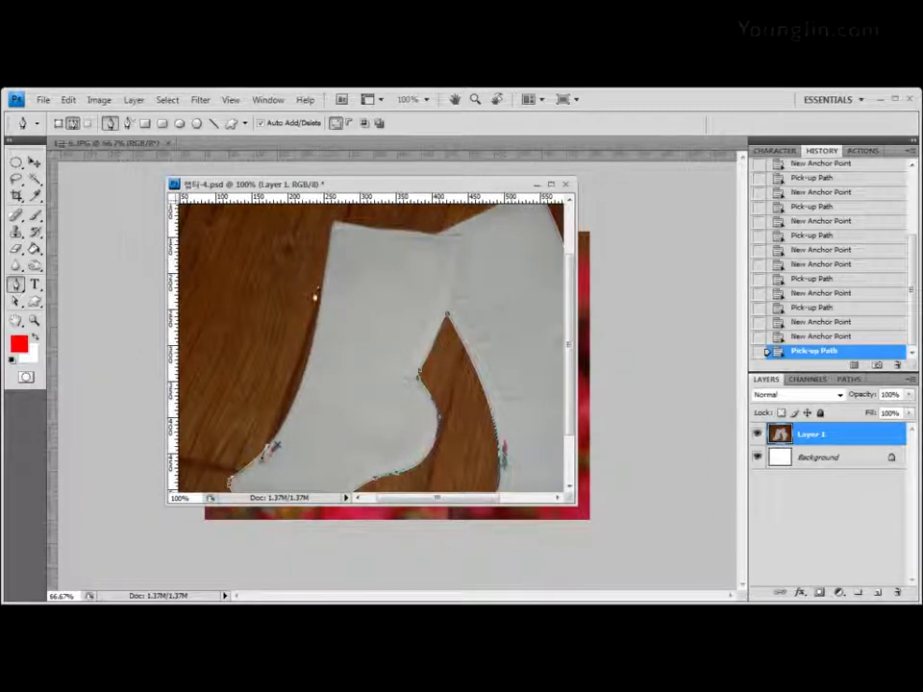
key("ctrl+minus")
key("ctrl+minus")
key("ctrl+minus")
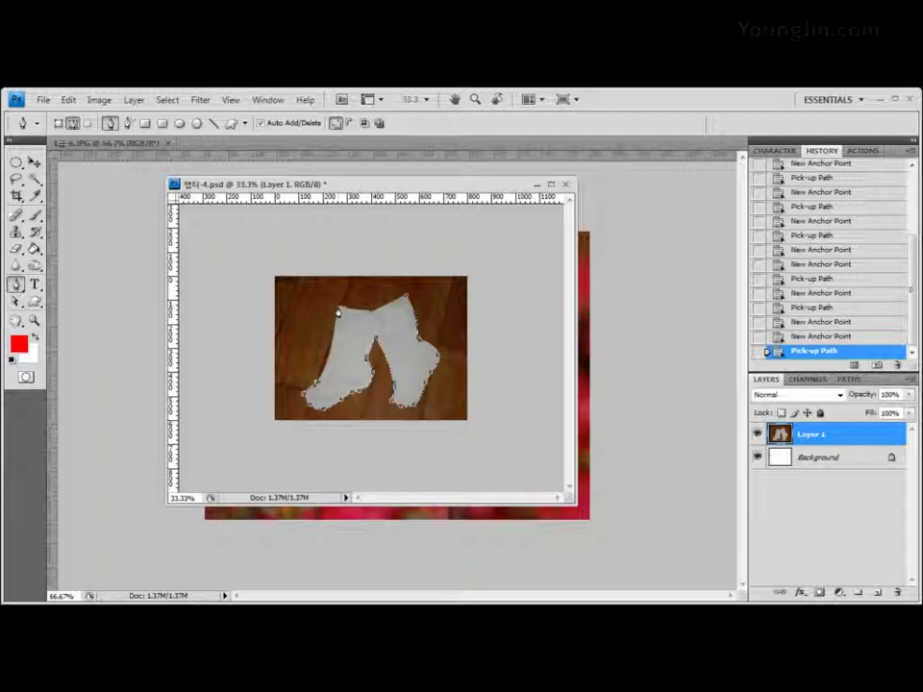
left_click_drag(337, 310, 346, 237)
left_click(338, 309, "alt")
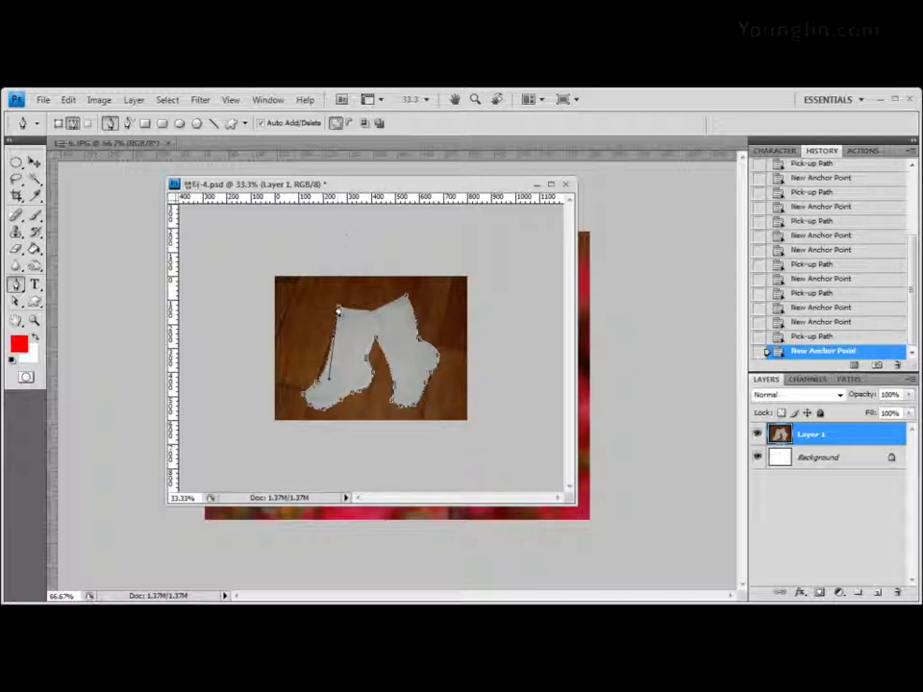
key("ctrl+plus")
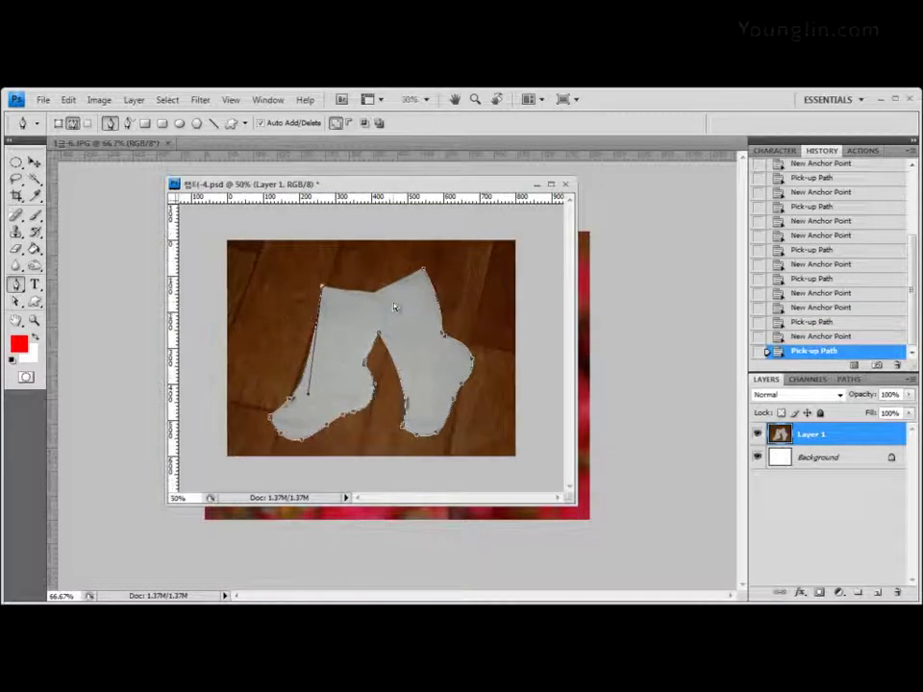
key("ctrl+plus")
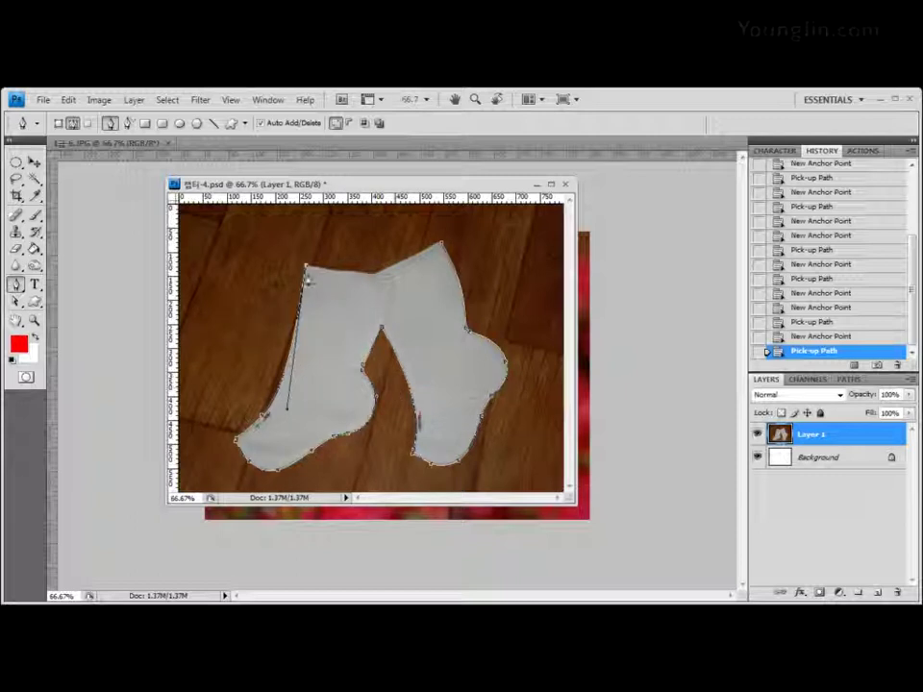
key("ctrl+plus")
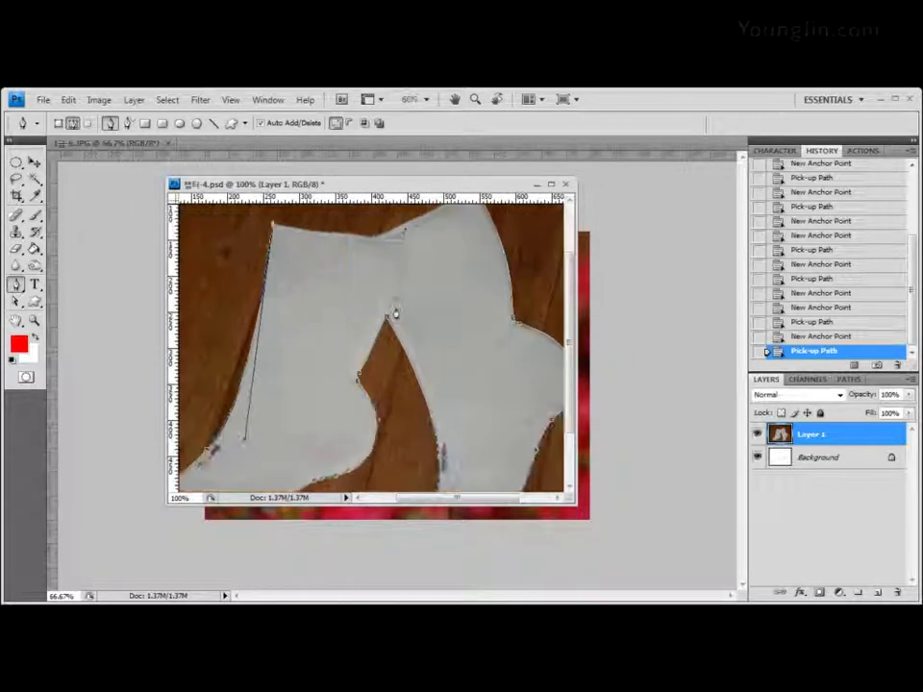
Step: Continue the path along the left sock's cuff edge to its junction with the right sock, removing outgoing handles
scroll(389, 337, "up", 3)
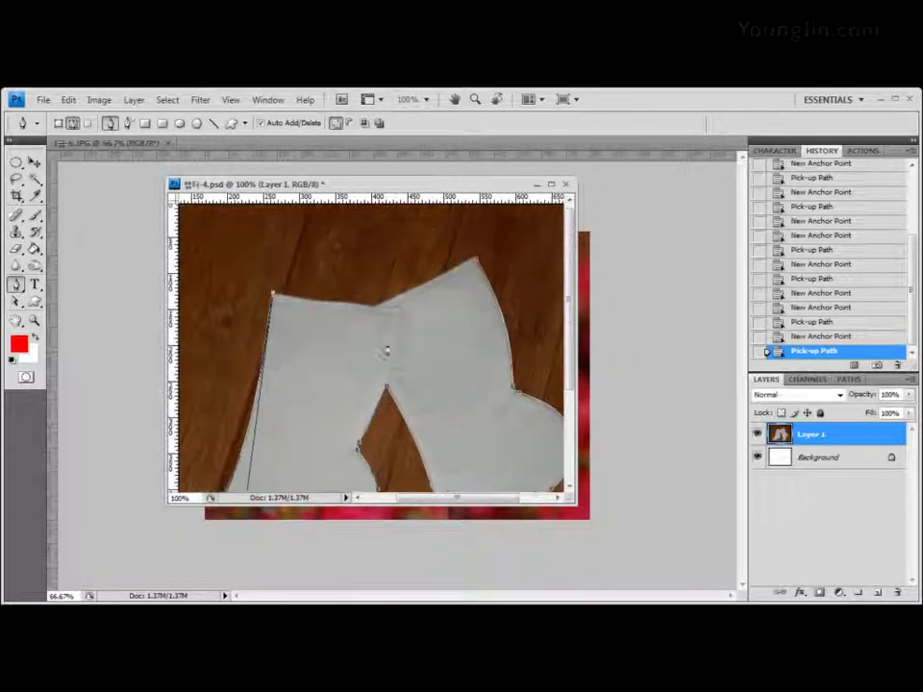
left_click(322, 307)
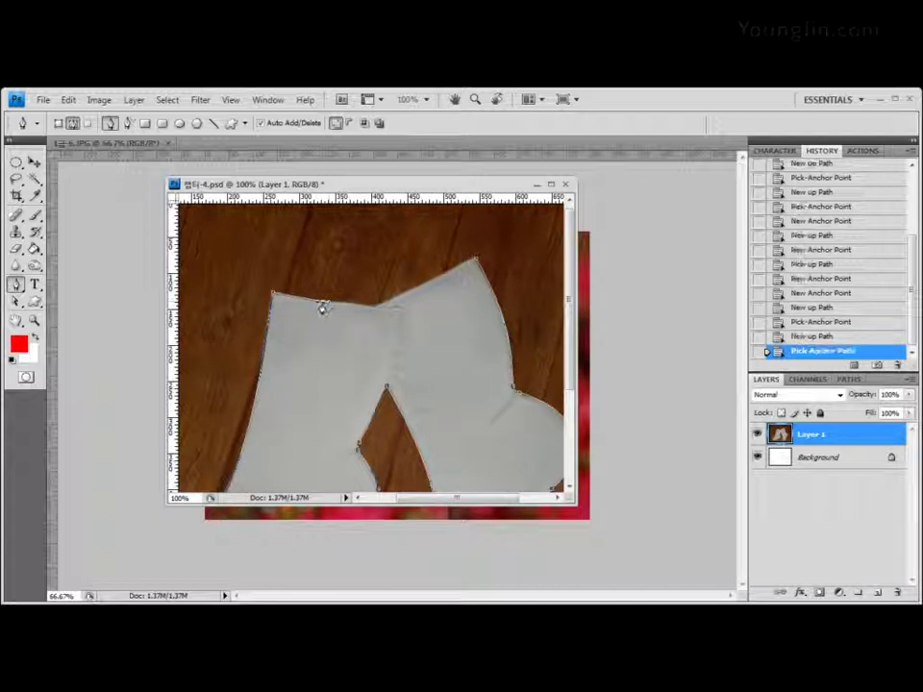
left_click(349, 307)
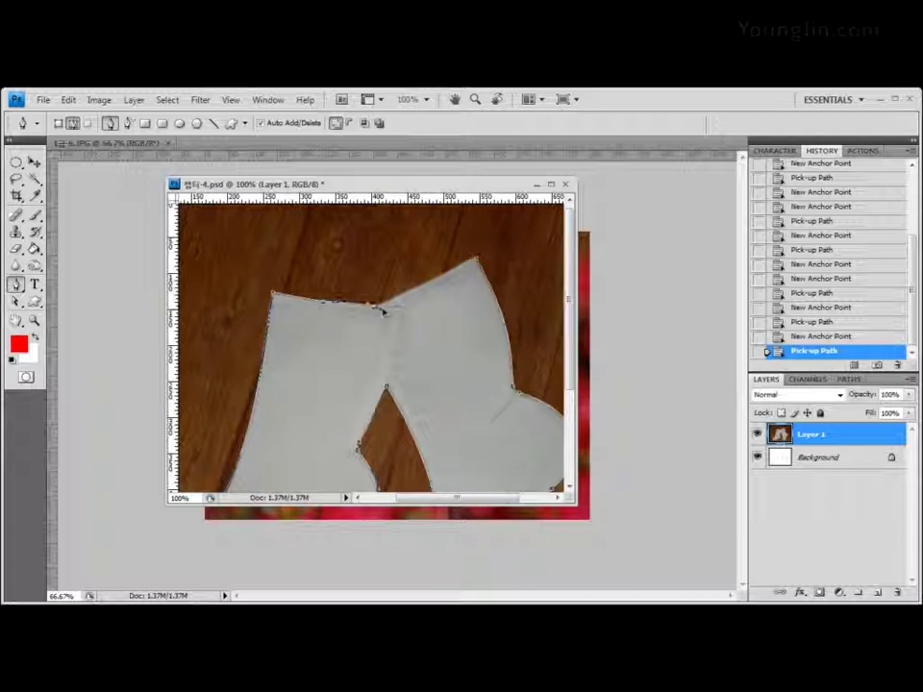
left_click(378, 310)
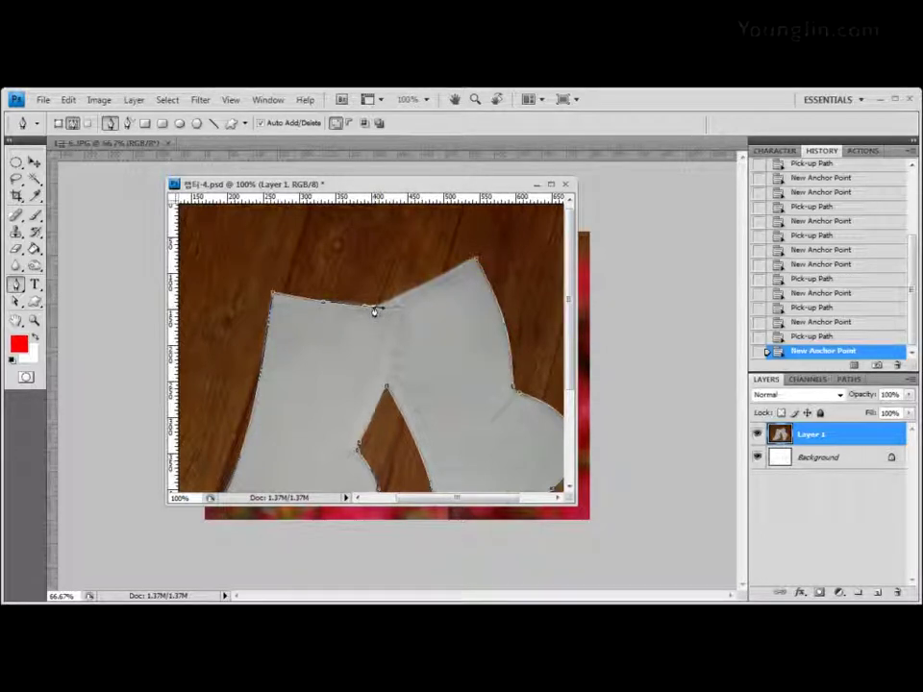
left_click(374, 309)
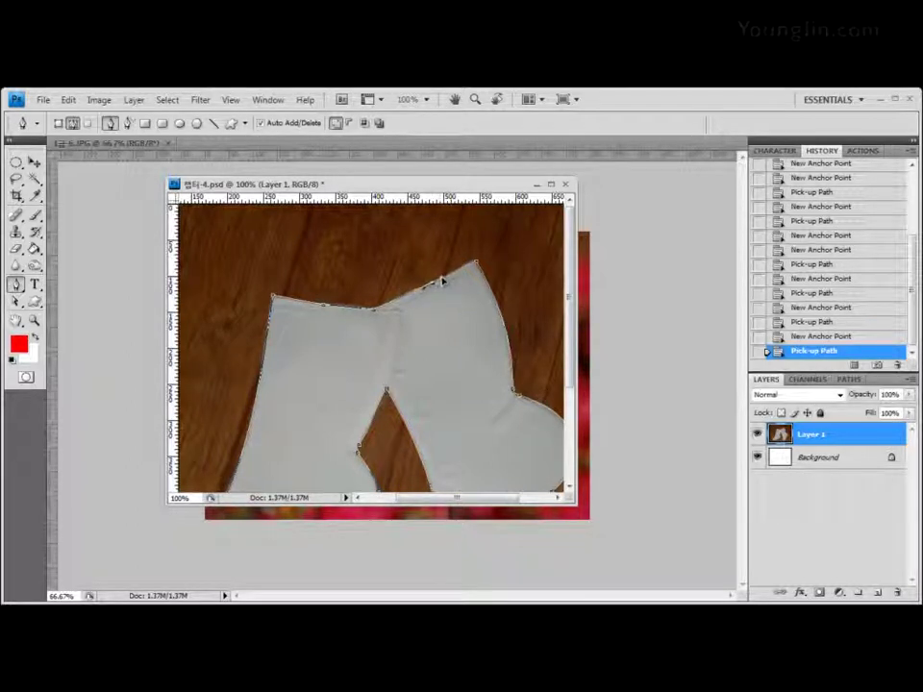
Step: Trace the right sock's cuff edge with curved anchors and close the path at its starting point on the cuff corner
left_click(439, 284)
left_click(433, 287)
left_click(475, 266)
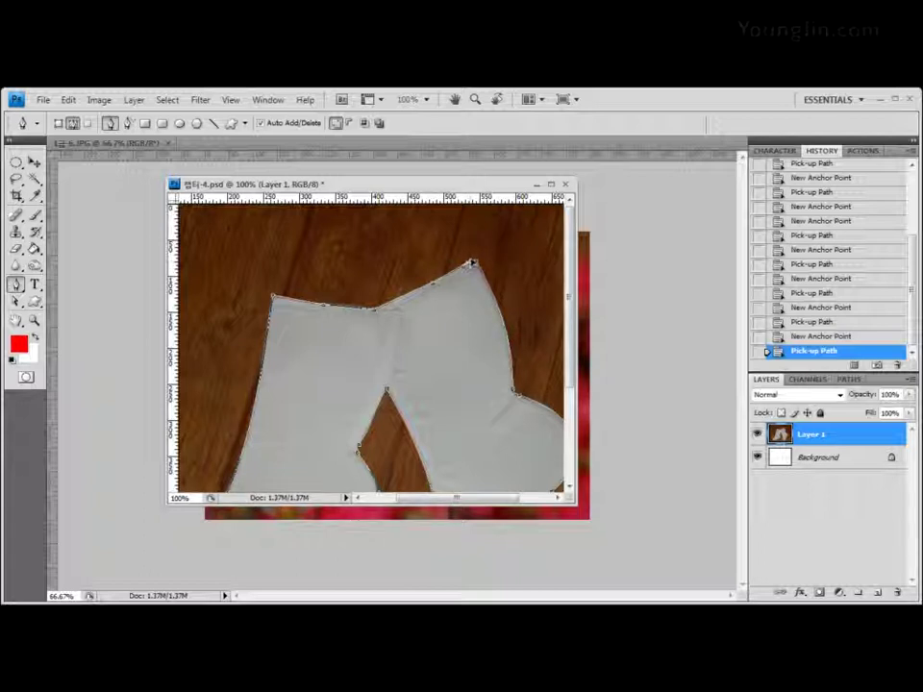
left_click(470, 265)
left_click(470, 265)
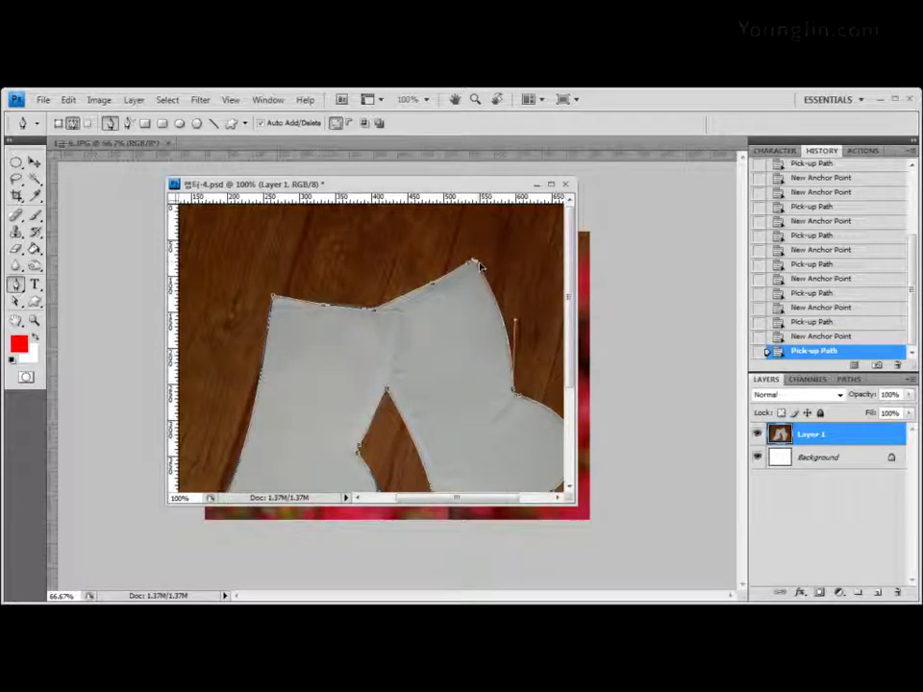
left_click(478, 266)
Step: Reposition and enlarge the 챕터-4.psd window to show the full width of the traced socks
scroll(474, 396, "down", 4)
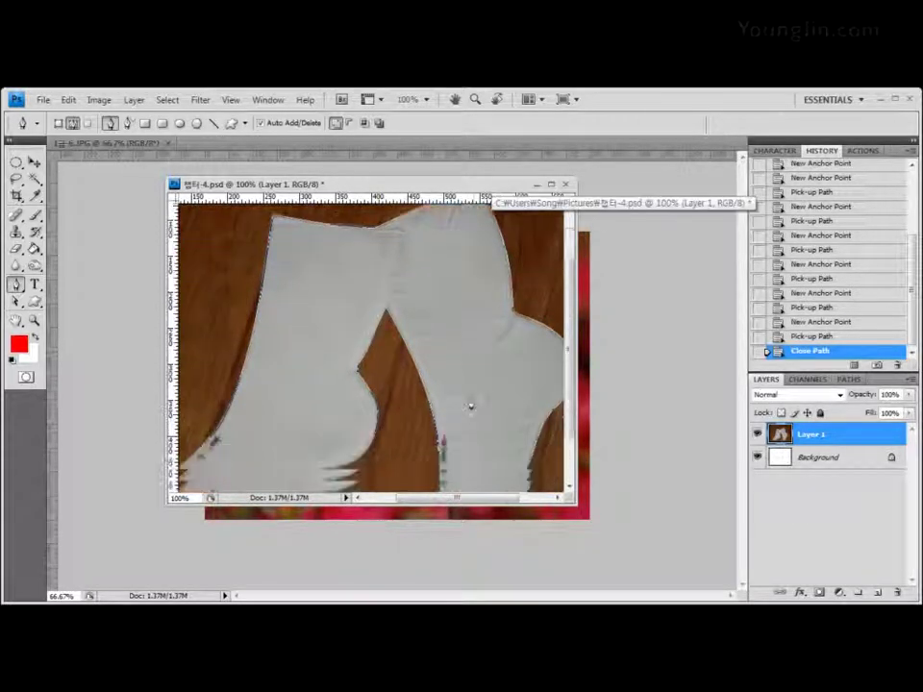
scroll(470, 406, "down", 3)
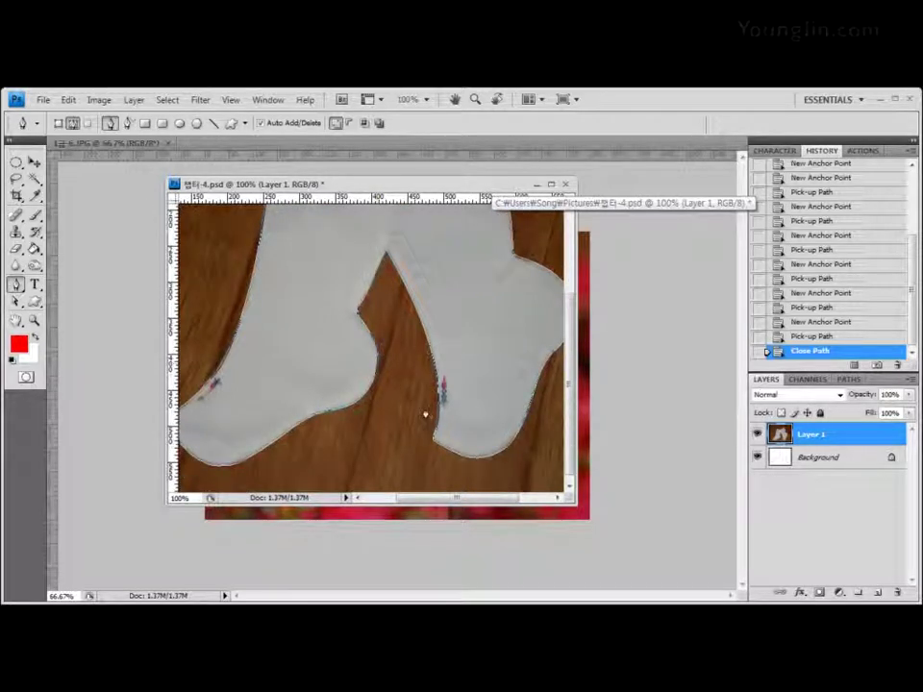
scroll(431, 419, "up", 1)
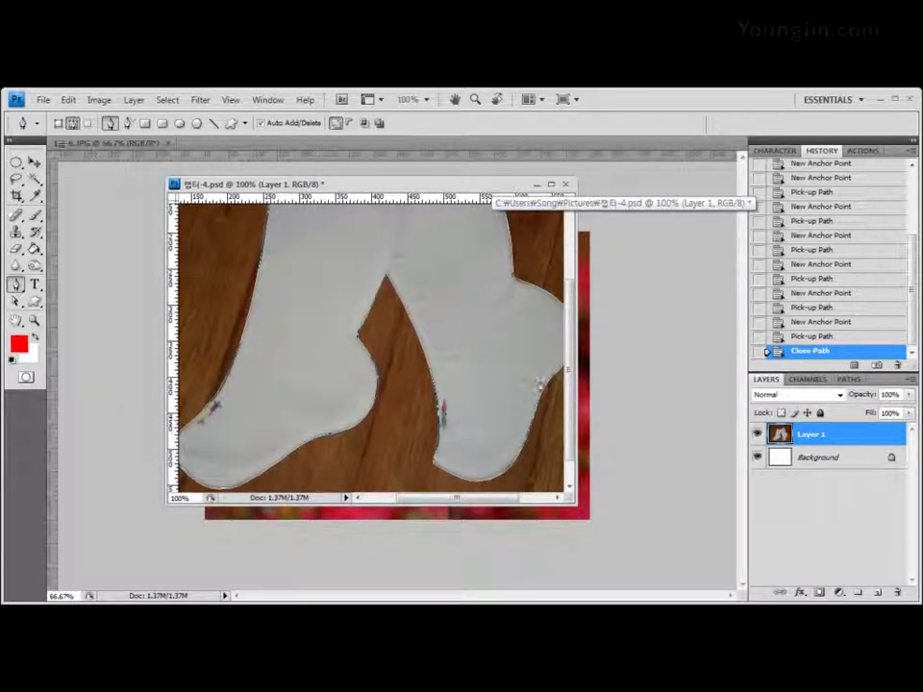
left_click_drag(365, 184, 294, 171)
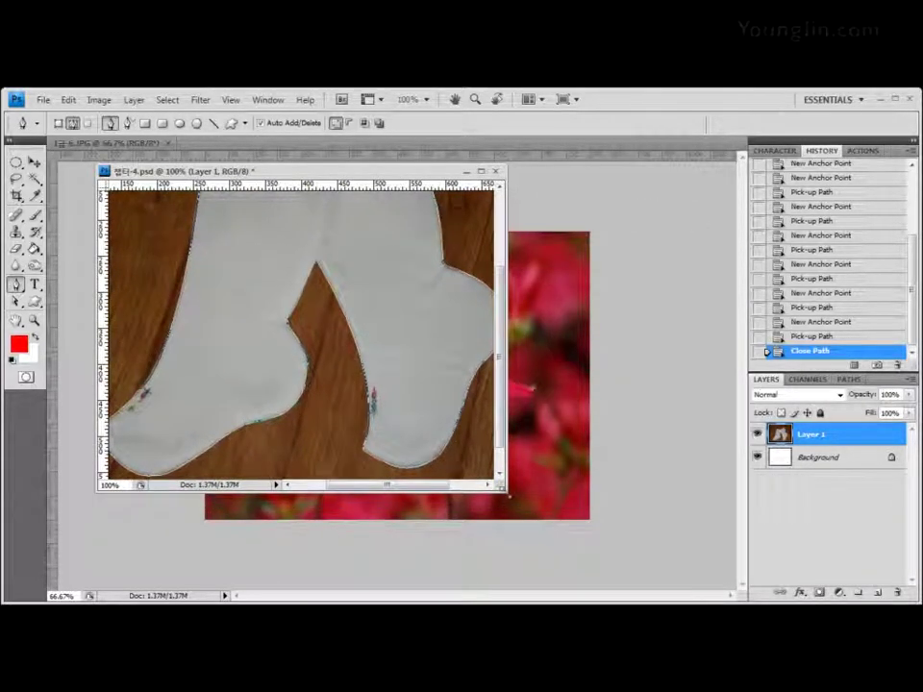
left_click_drag(500, 486, 701, 562)
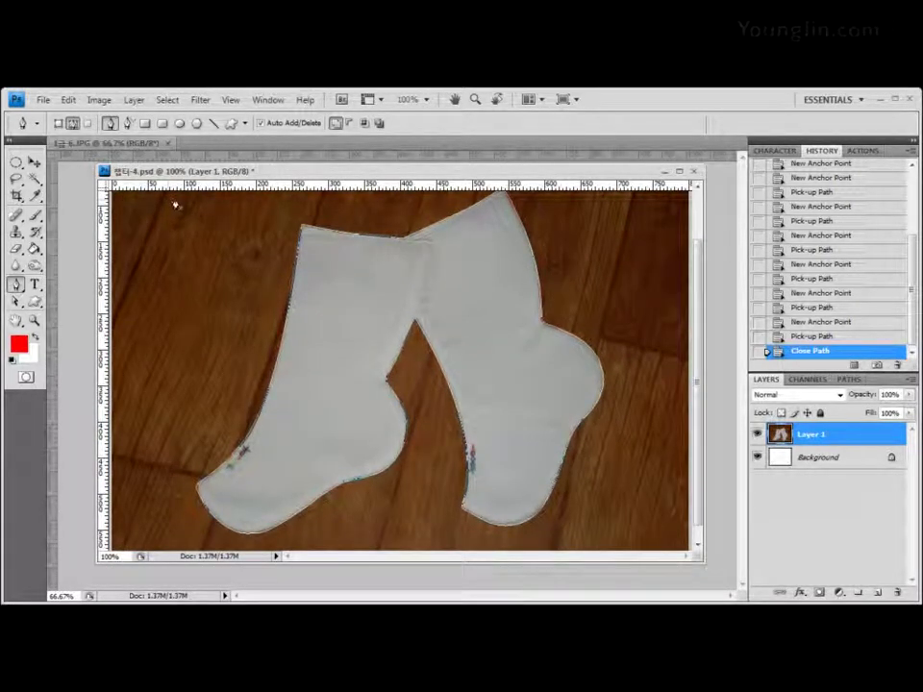
Step: Examine the closed path around both socks at 66.67% and 100% zoom
key("ctrl+minus")
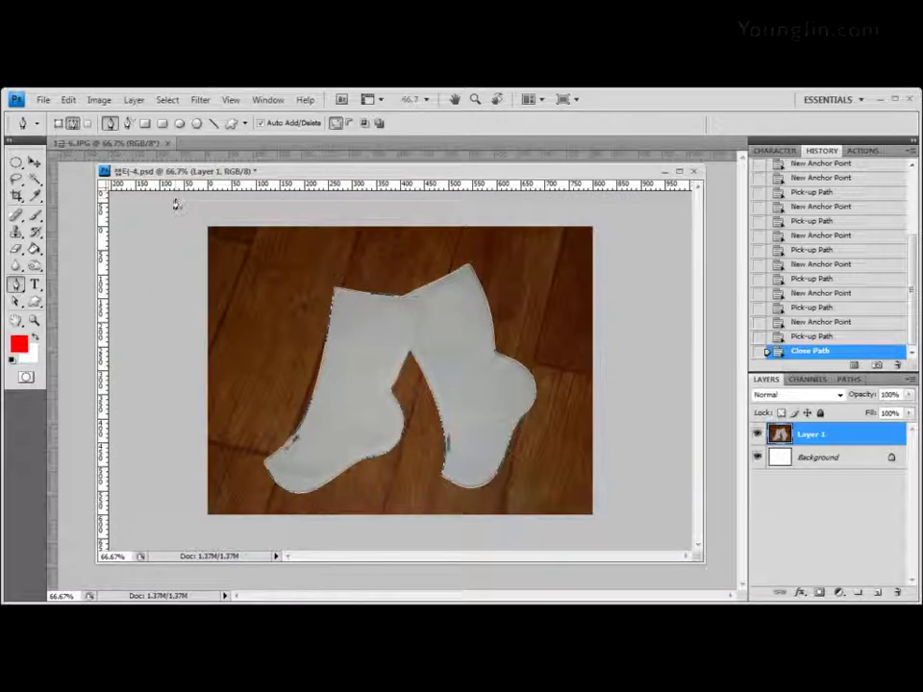
key("ctrl+plus")
key("ctrl+minus")
key("ctrl+plus")
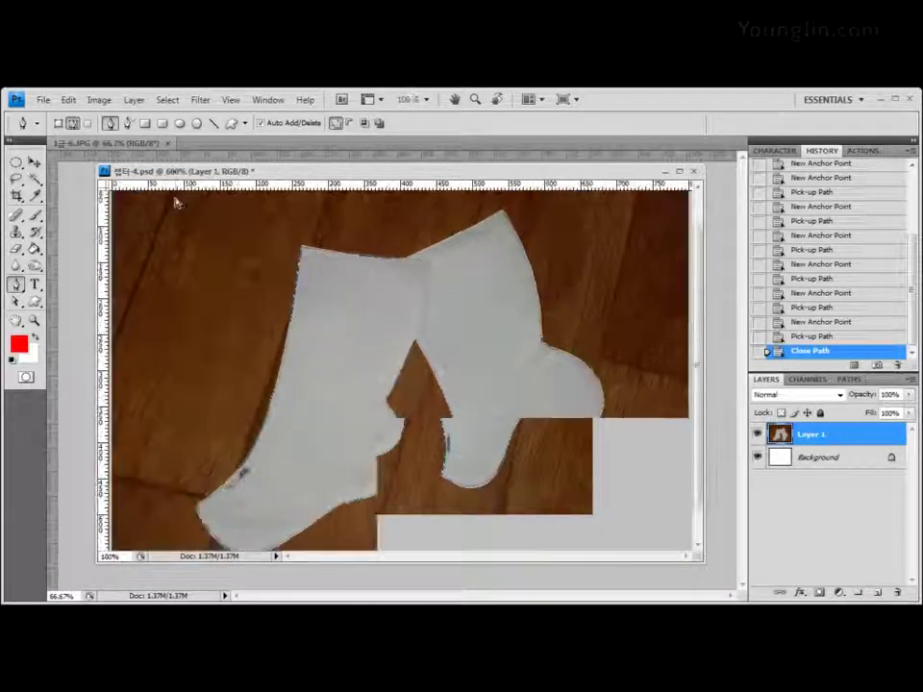
key("ctrl+plus")
key("ctrl+minus")
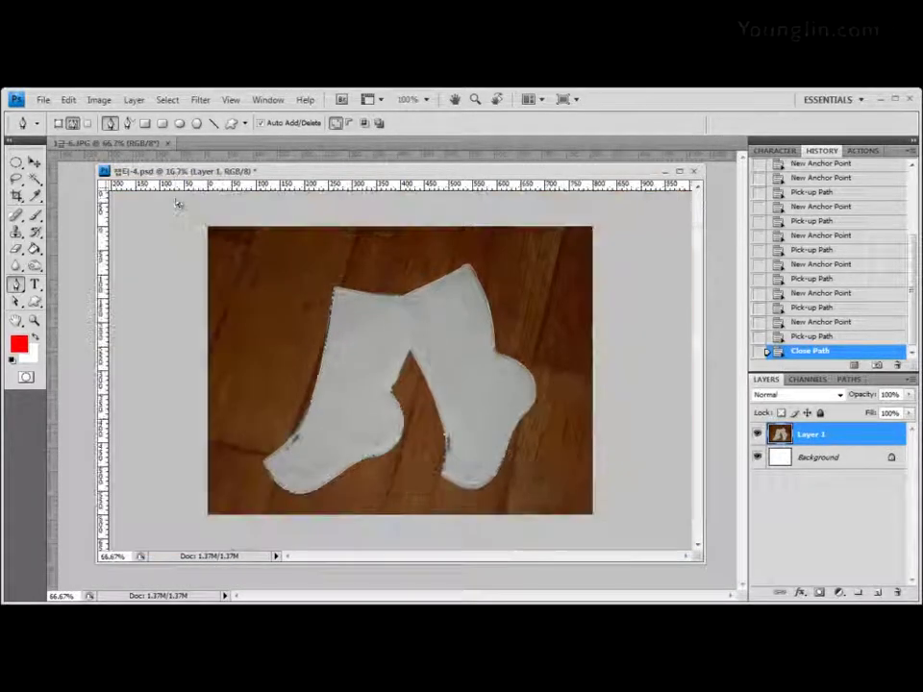
key("ctrl+plus")
key("ctrl+minus")
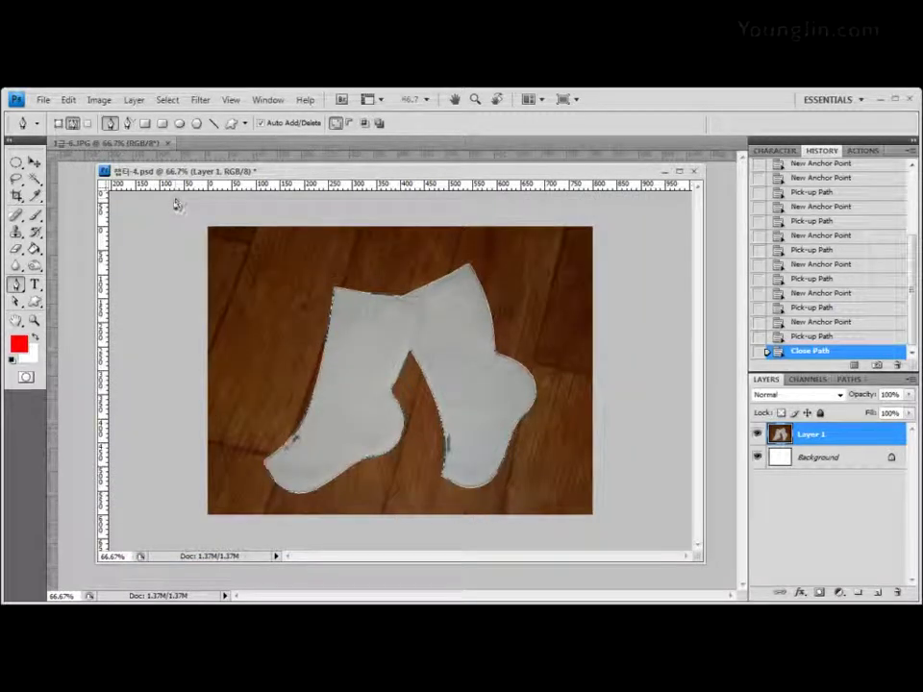
Step: Try viewing the document at 90% zoom and reposition its window
left_click(113, 555)
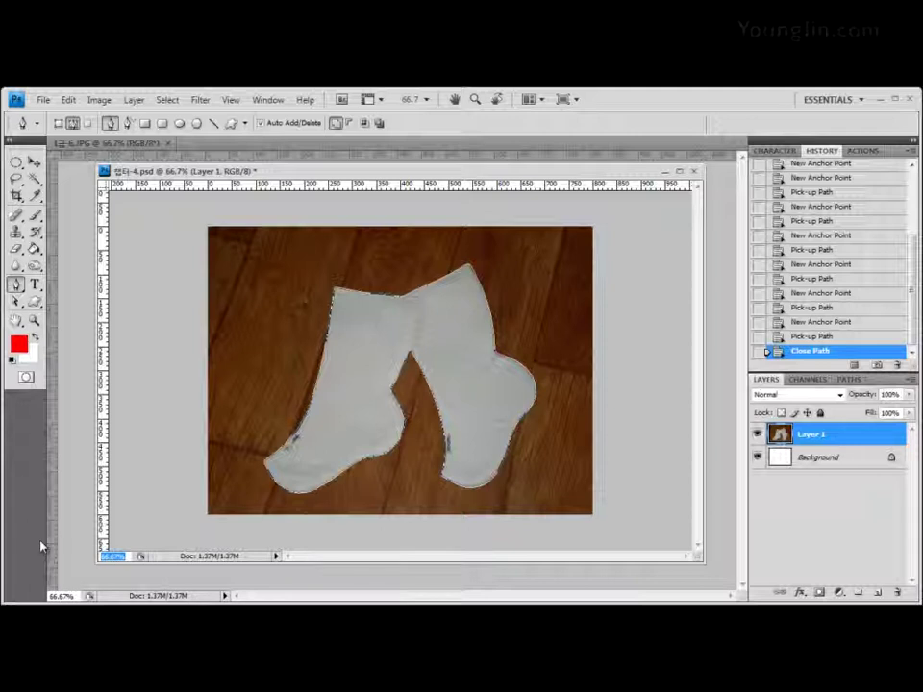
type("90")
key("Return")
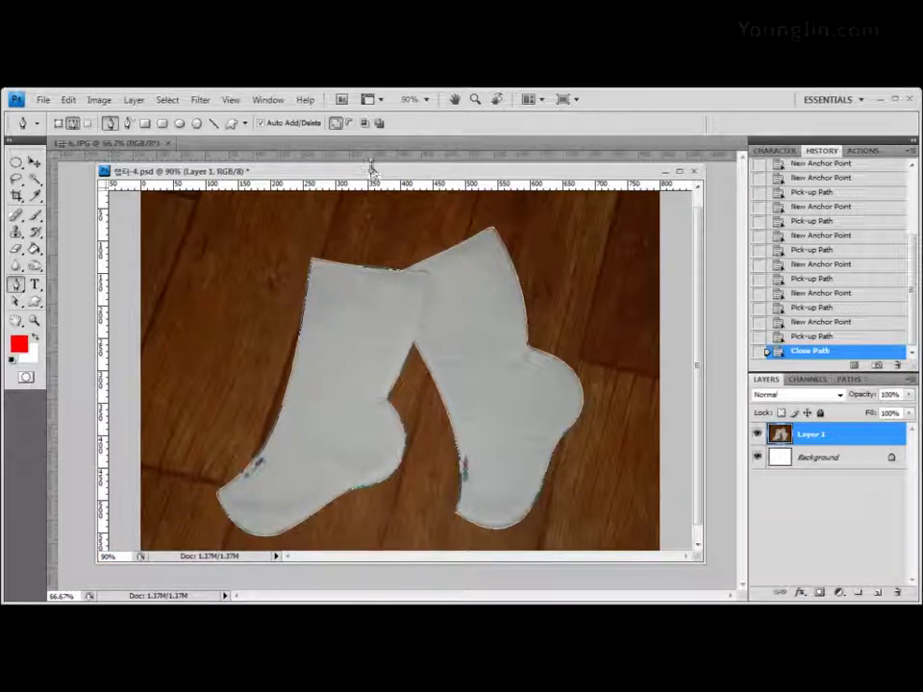
left_click_drag(372, 171, 371, 144)
Step: Set the document zoom to 80%, fit the floating window closely around the canvas and reposition it
left_click(108, 555)
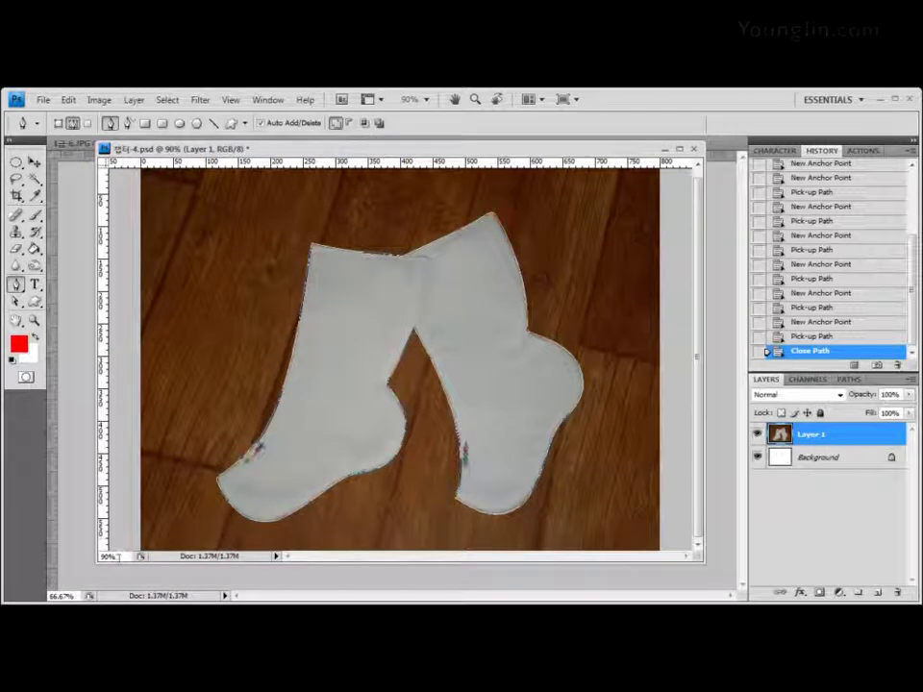
type("8")
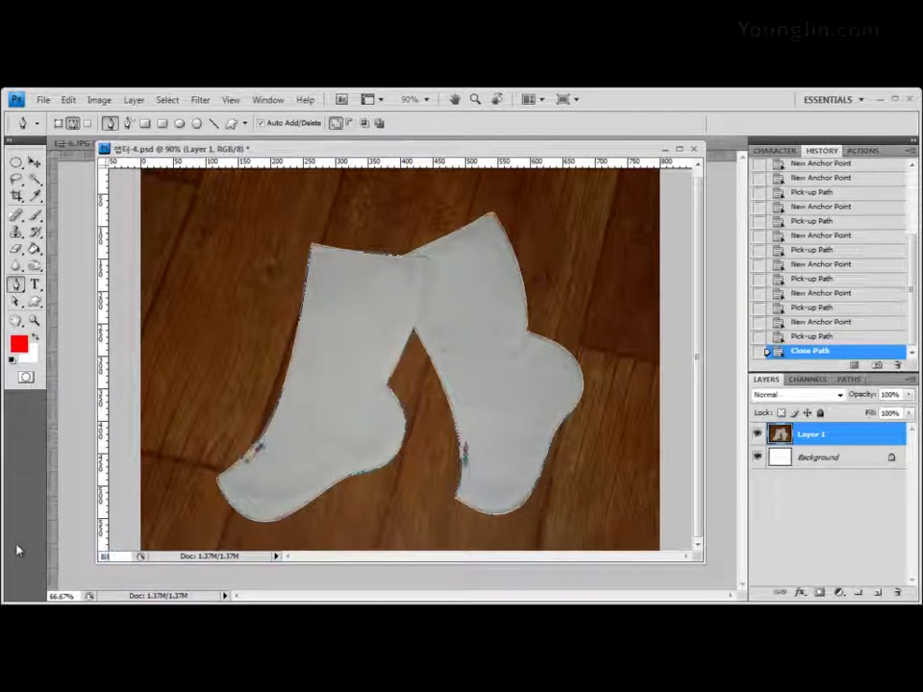
type("0")
key("Return")
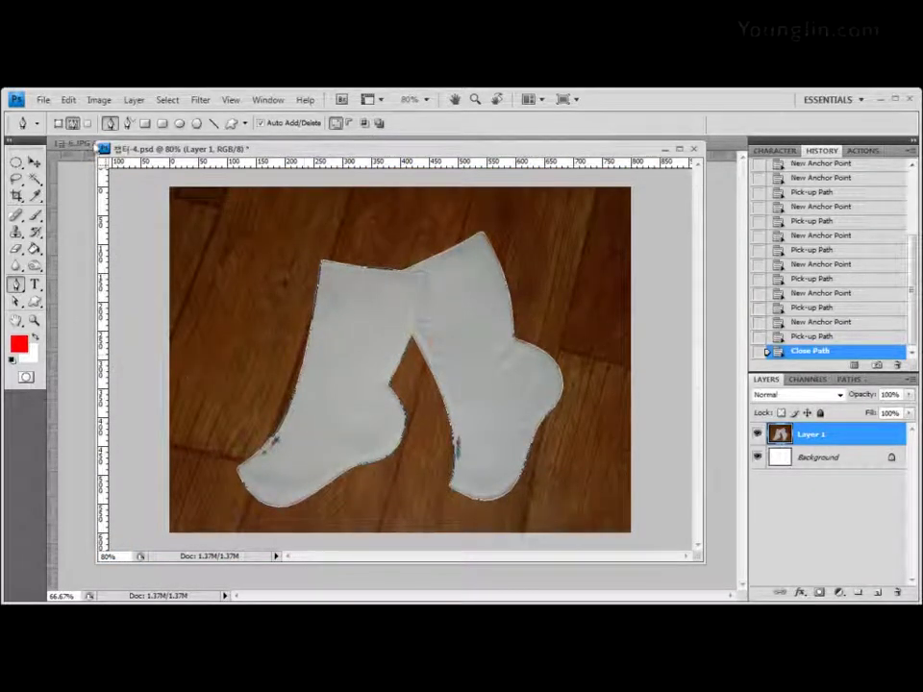
left_click_drag(106, 147, 200, 171)
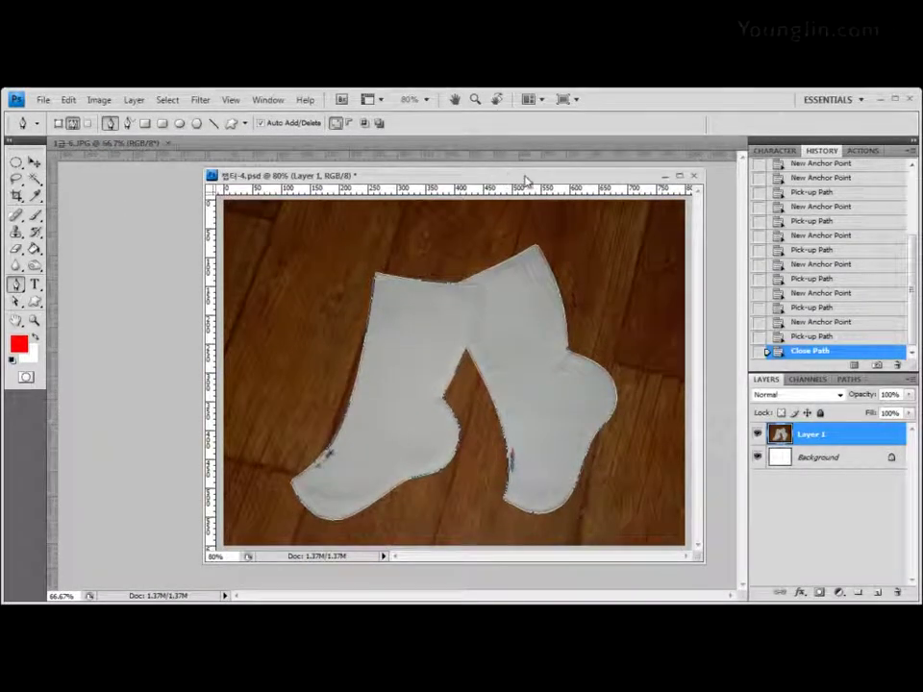
left_click_drag(525, 179, 540, 185)
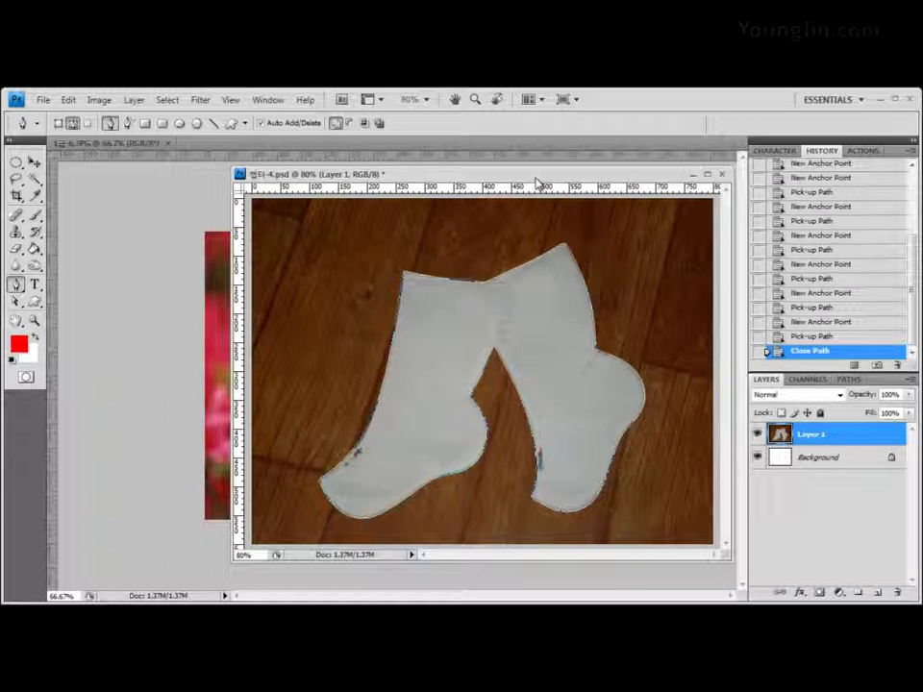
Step: Detach the Paths panel and draw a separate open path of three anchors on the floor beside the left sock
left_click_drag(848, 379, 432, 228)
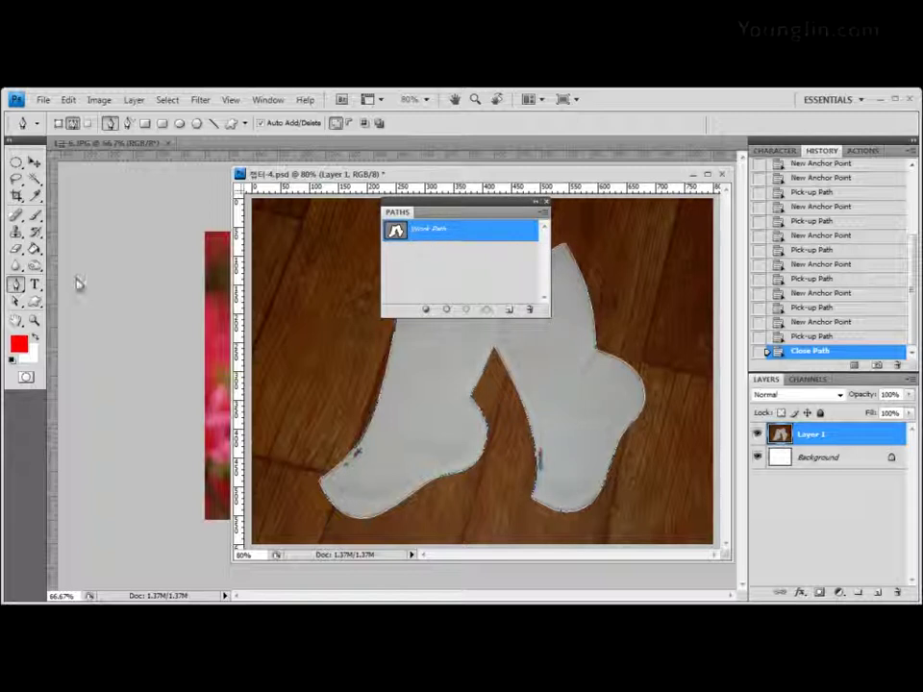
left_click(314, 309)
left_click(279, 354)
left_click(356, 348)
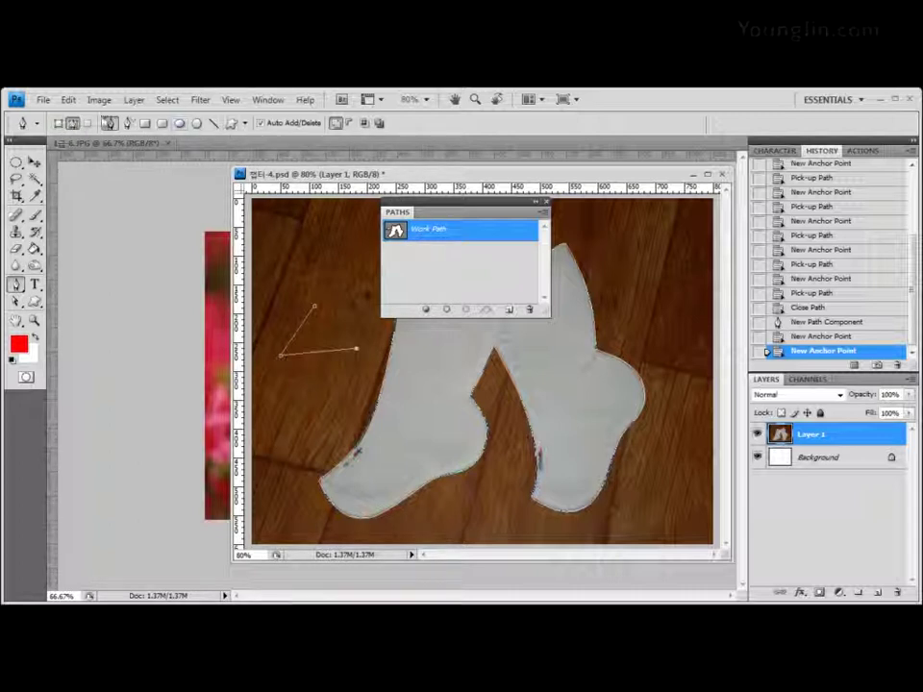
left_click(335, 125)
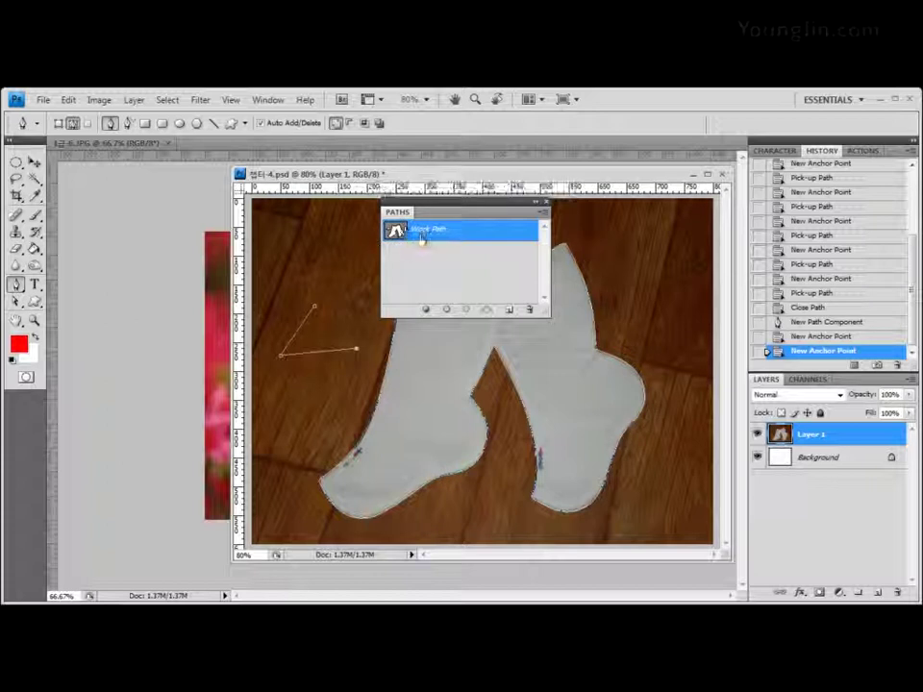
Step: Step back through the history to the closed socks path, removing the extra open path
left_click(809, 337)
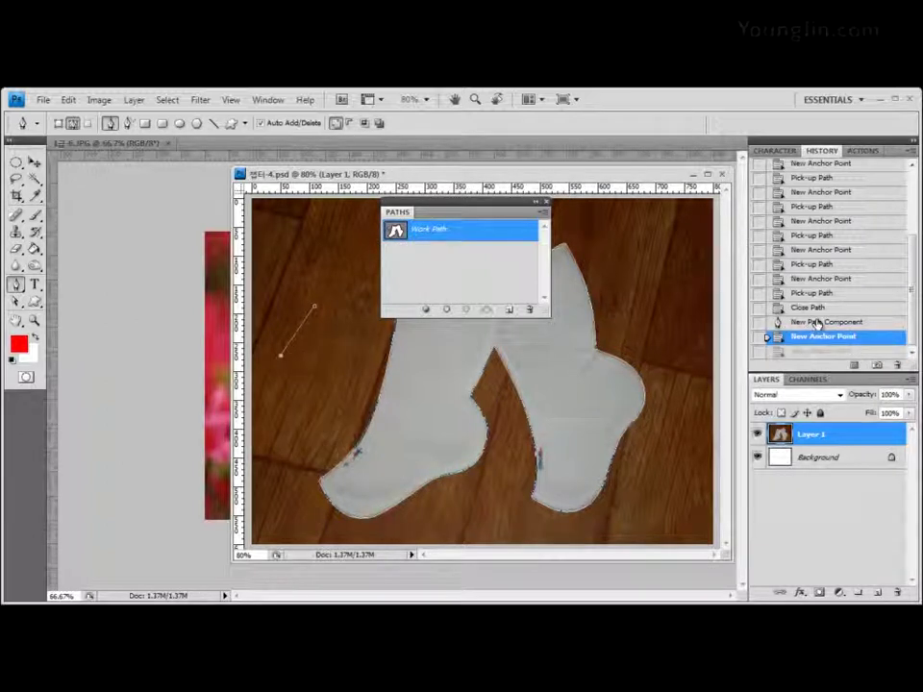
left_click(816, 320)
left_click(812, 308)
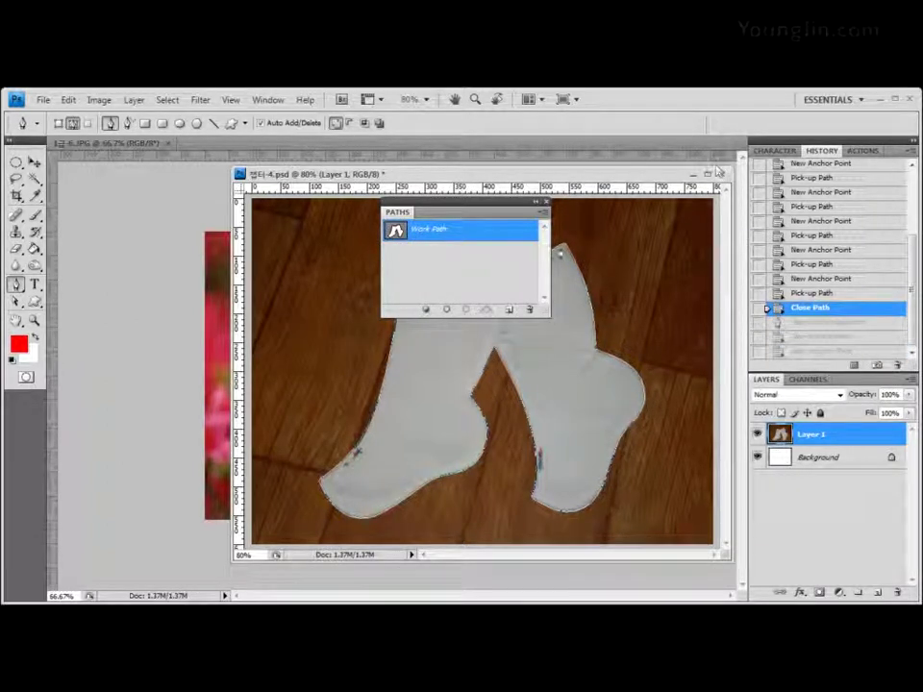
Step: Save the work path of the socks under the name Path 1
double_click(434, 235)
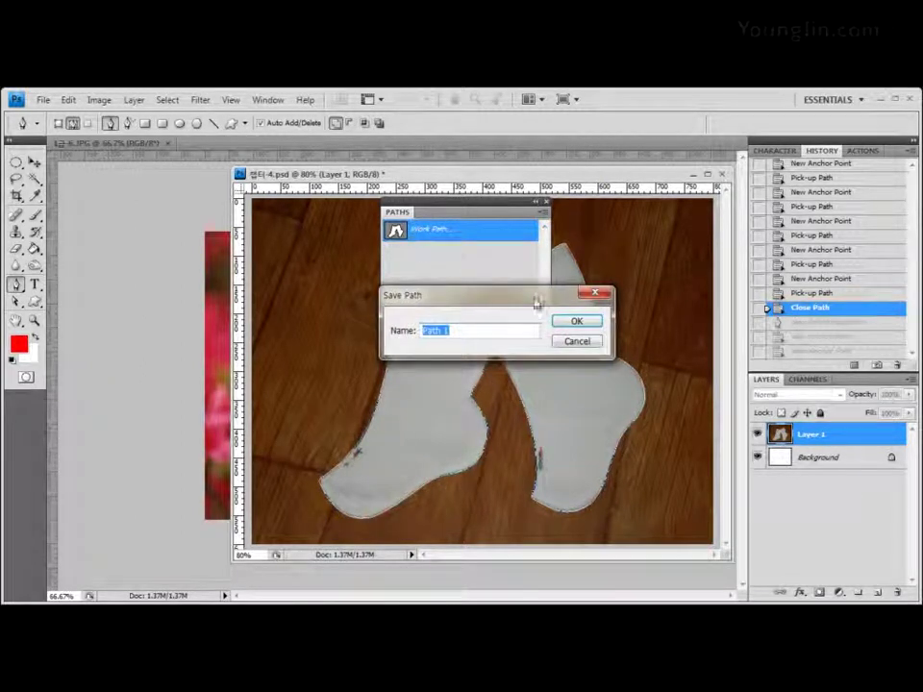
left_click_drag(534, 298, 507, 262)
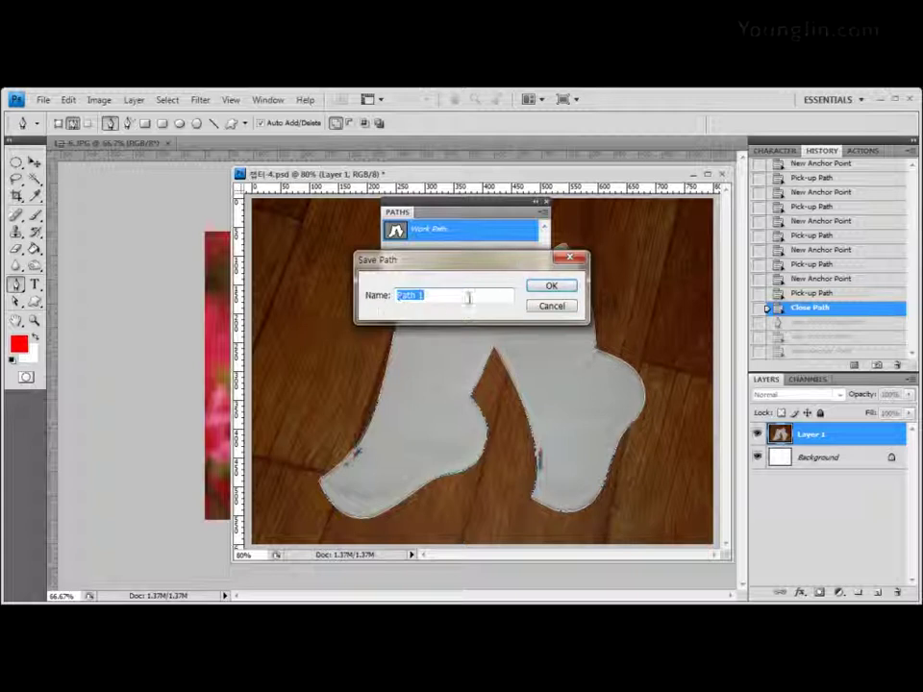
left_click_drag(470, 271, 467, 303)
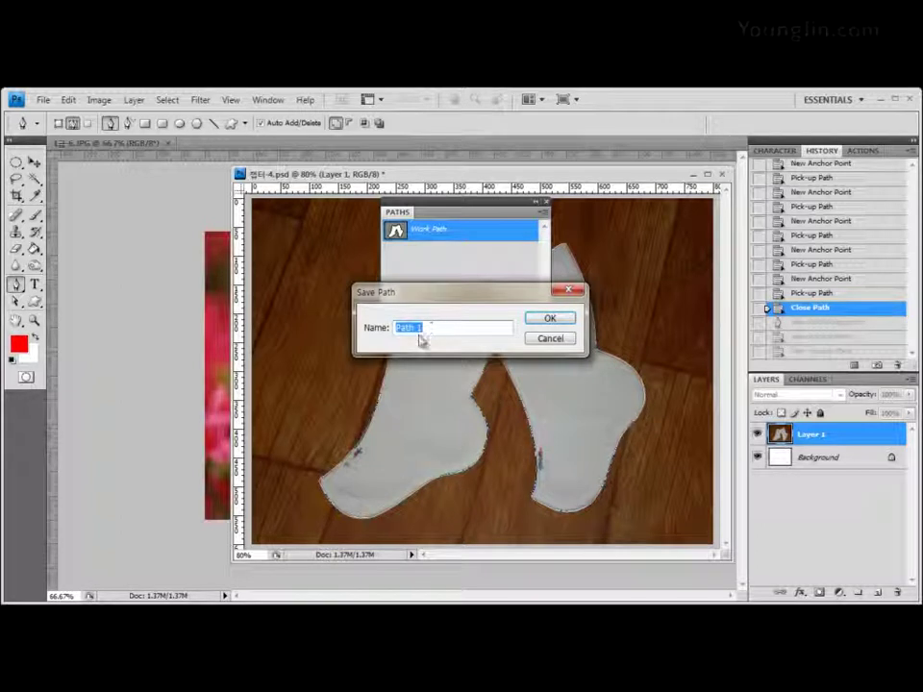
left_click(572, 321)
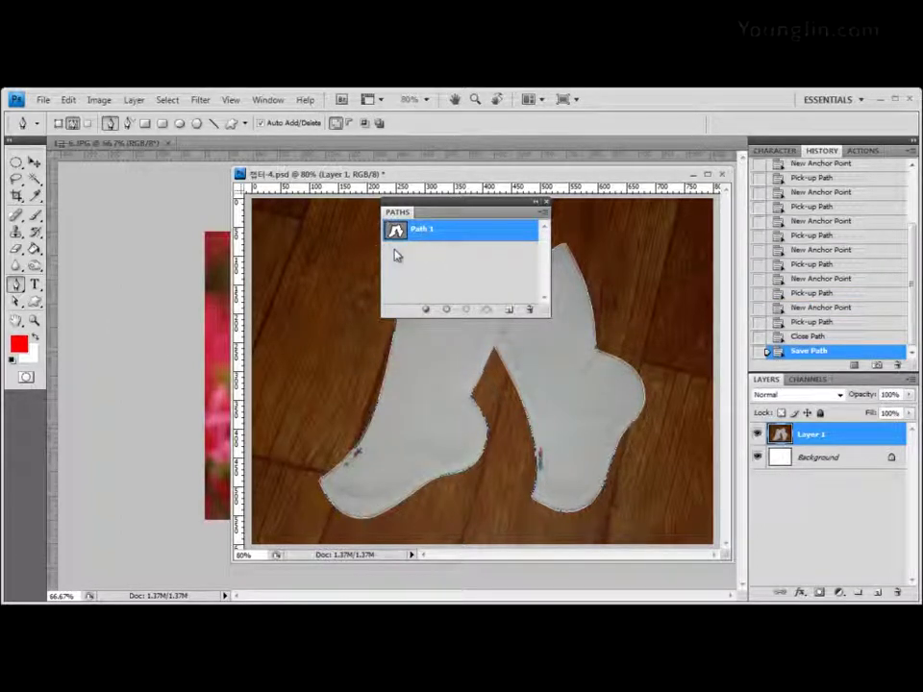
Step: Dock the Paths panel back into its group, return to the layer list and activate the Move Tool
left_click_drag(397, 211, 846, 382)
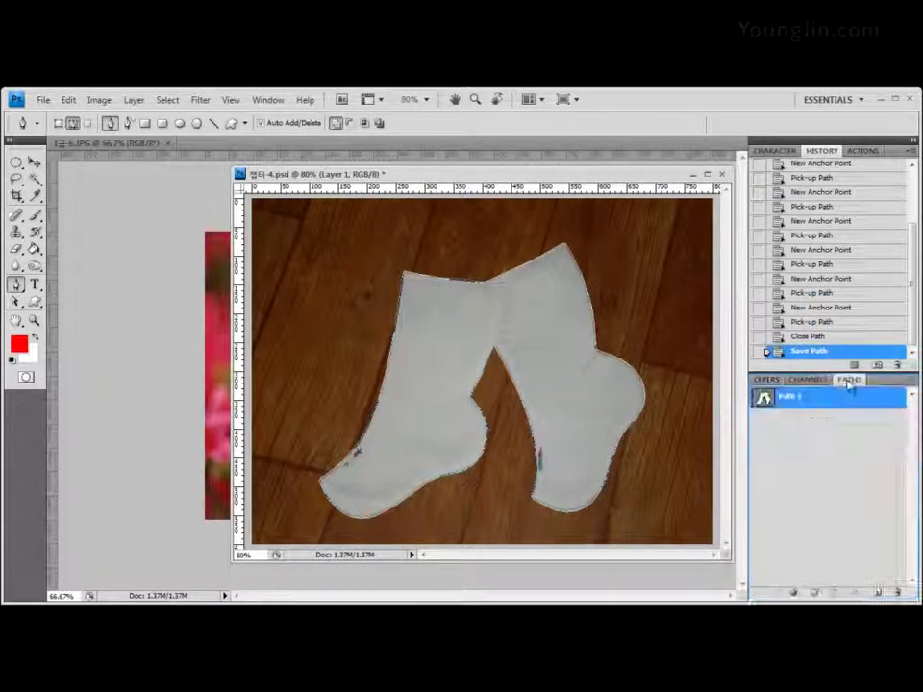
left_click(768, 378)
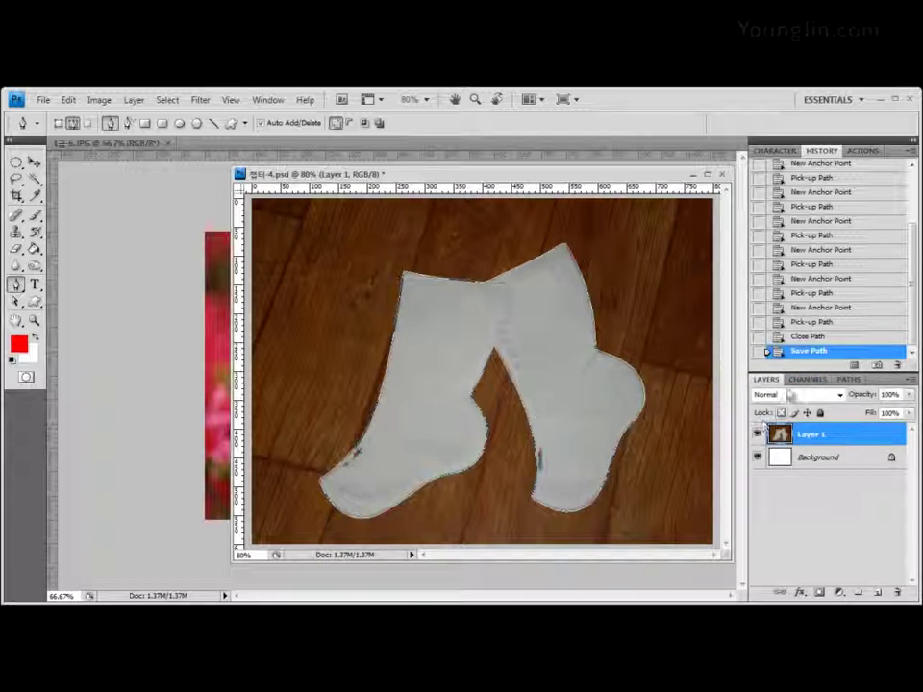
left_click(33, 164)
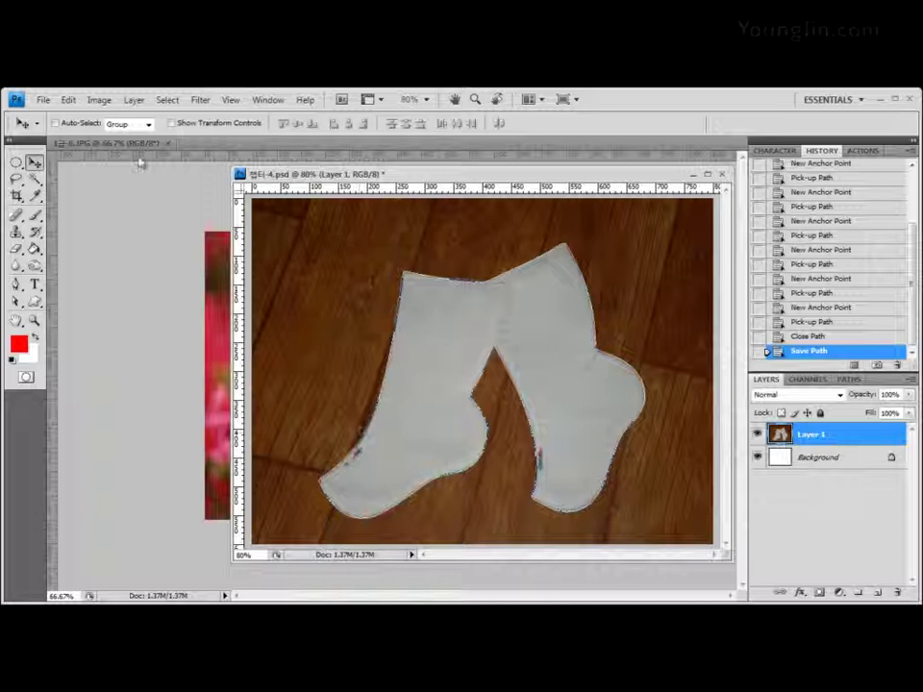
Step: Float the flower photo 1급-6.JPG beside 챕터-4.psd and copy it in as a new layer covering the canvas
left_click_drag(115, 144, 219, 252)
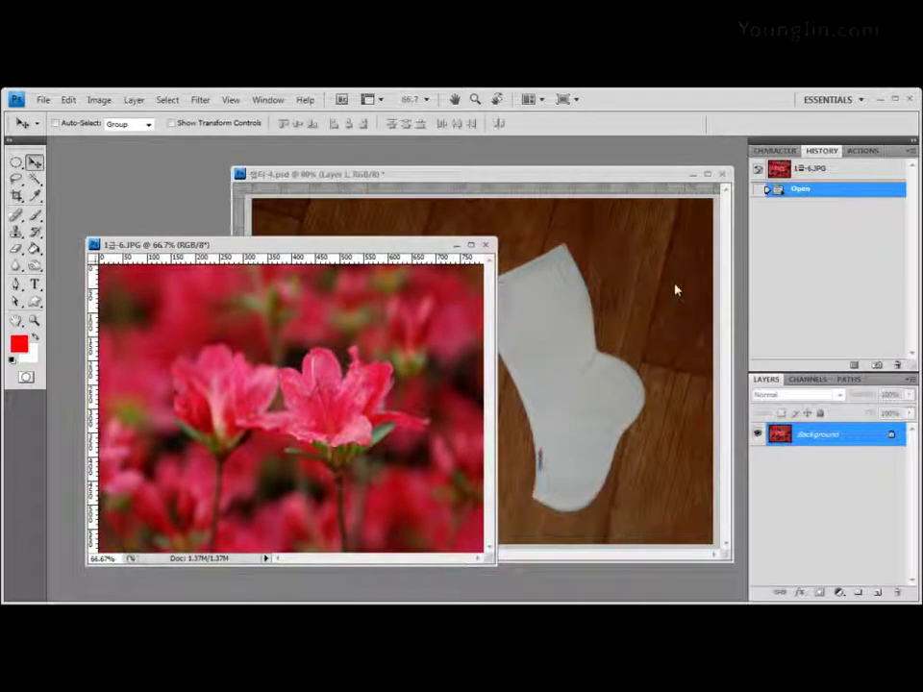
left_click_drag(390, 245, 356, 248)
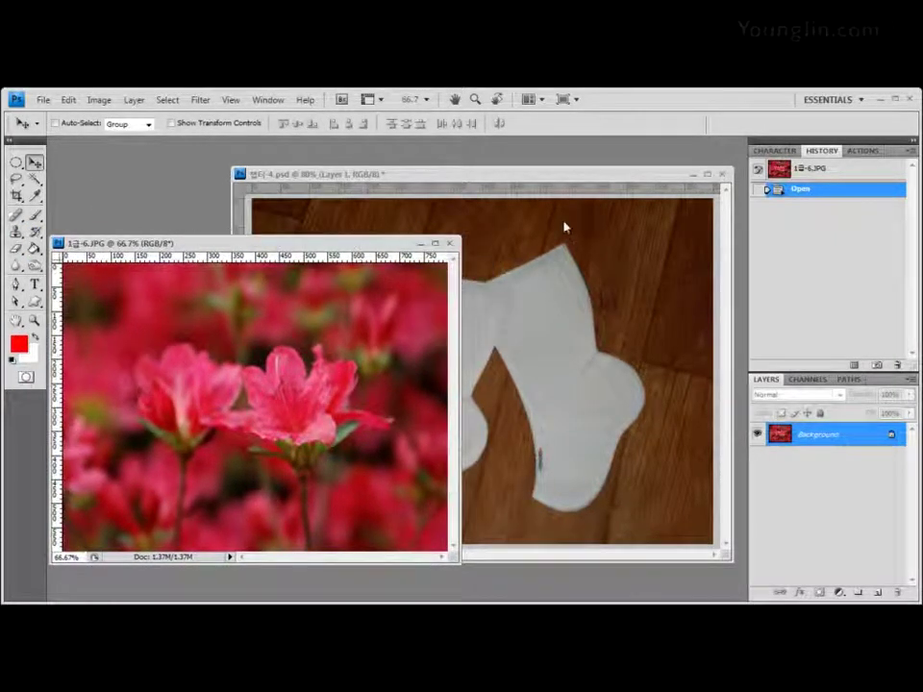
left_click(524, 177)
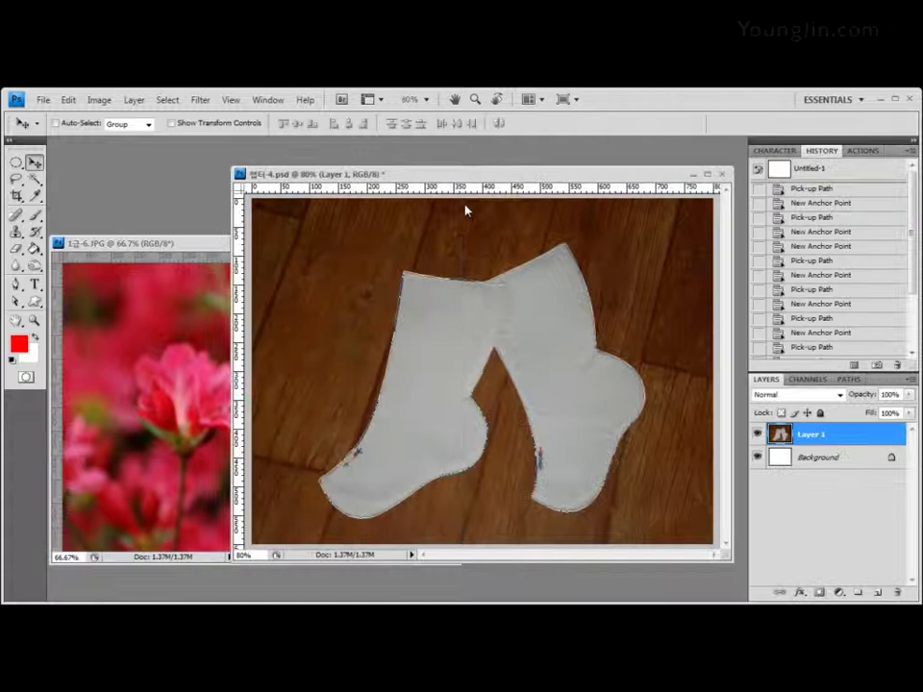
left_click(191, 245)
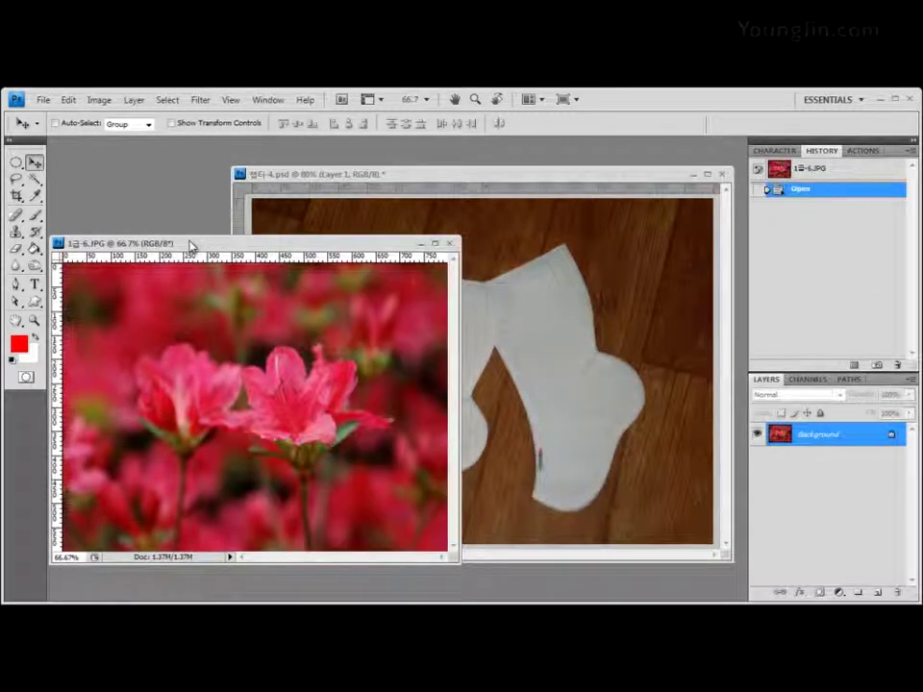
left_click_drag(217, 251, 217, 221)
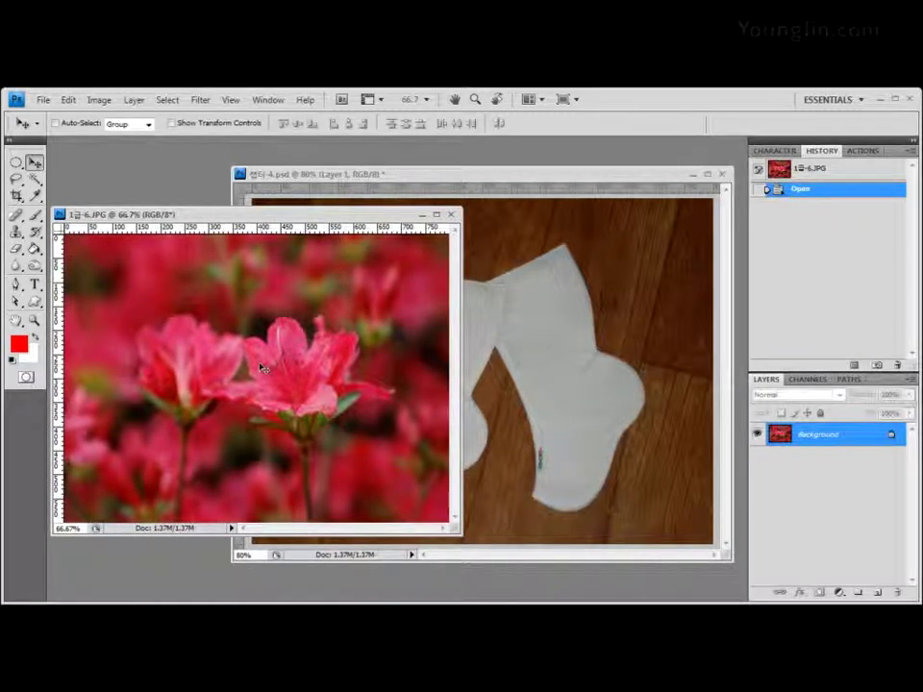
left_click_drag(264, 368, 582, 348)
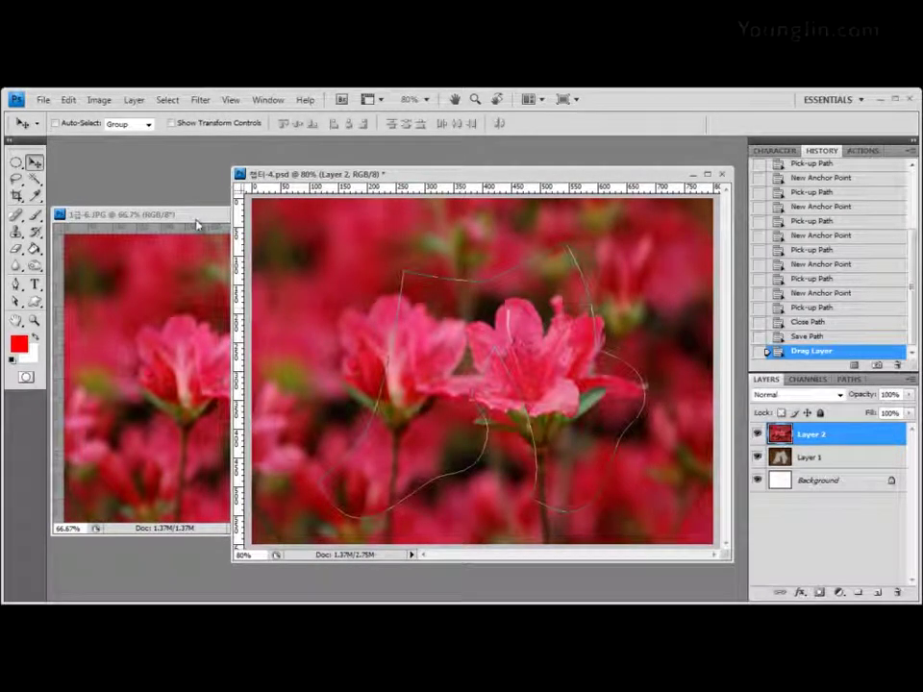
Step: Close the flower photo 1급-6.JPG and reposition the composition window in the workspace
left_click(154, 215)
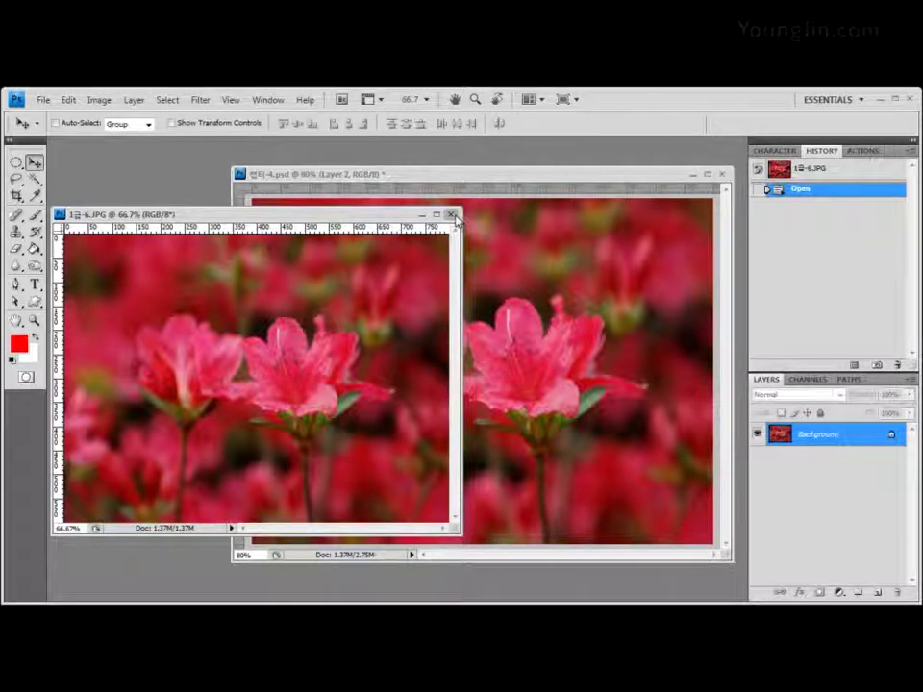
left_click(453, 216)
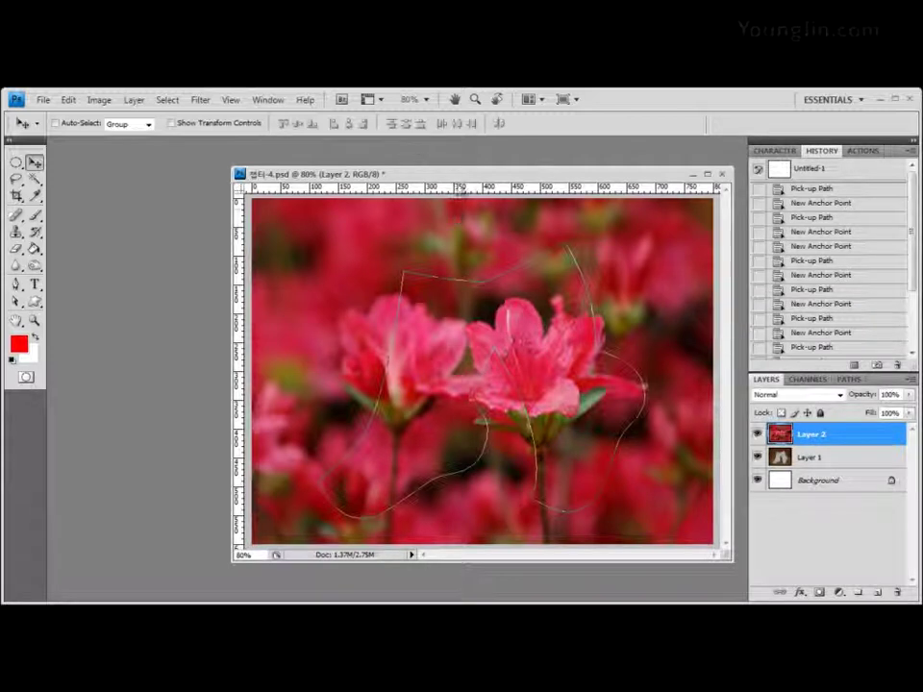
left_click_drag(468, 174, 351, 158)
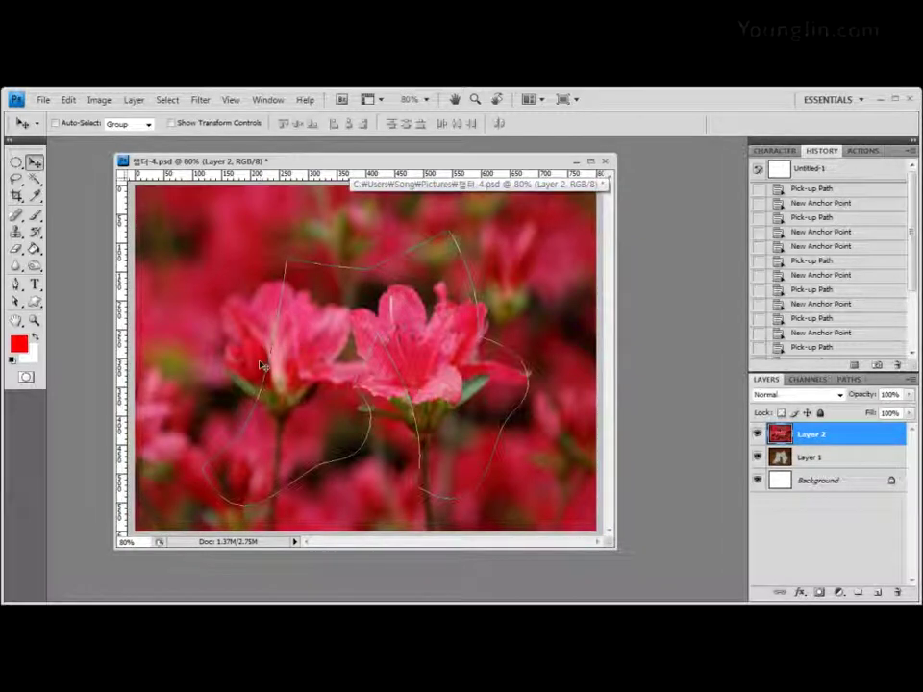
Step: Load the saved Path 1 of the socks as a selection over the flower layer
left_click(849, 380)
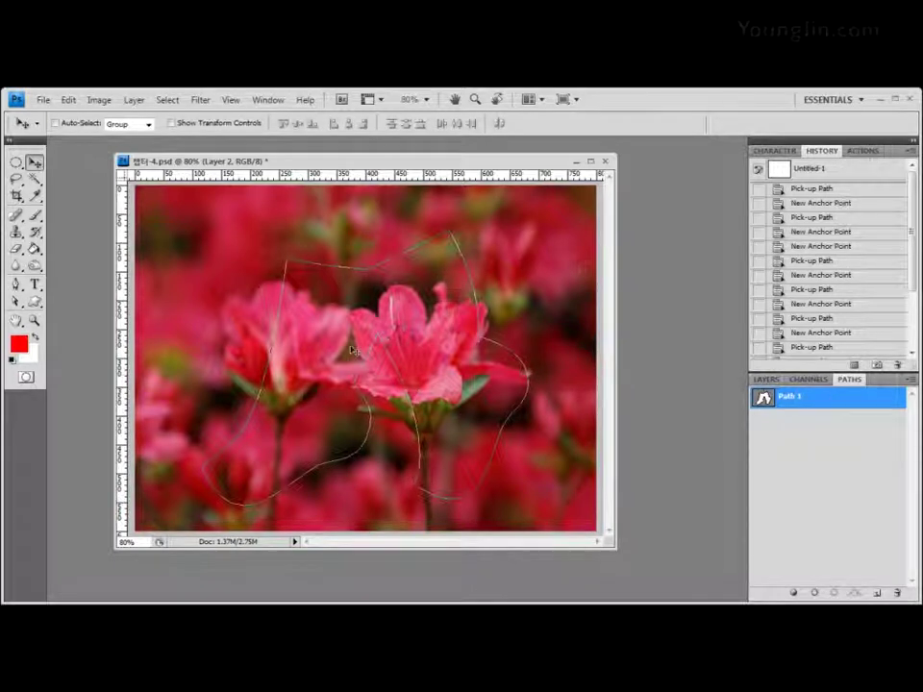
left_click(766, 380)
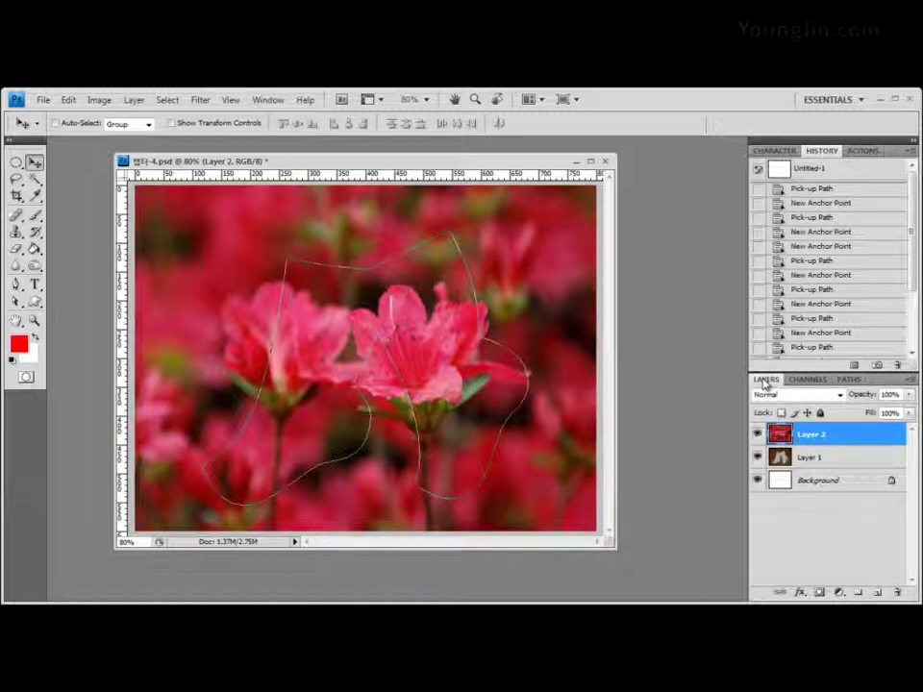
left_click(846, 380)
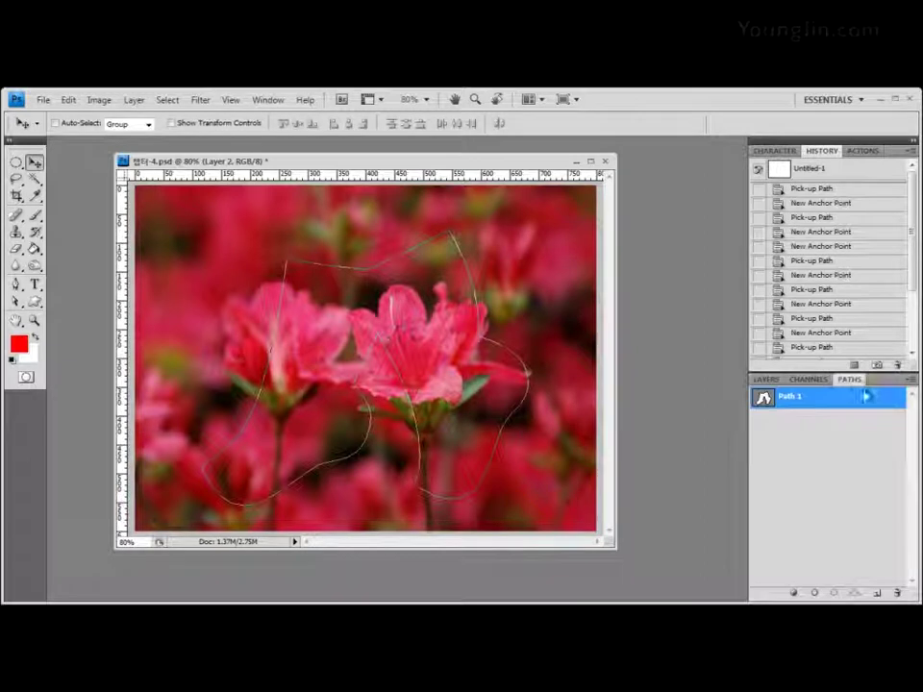
left_click(796, 400, "ctrl")
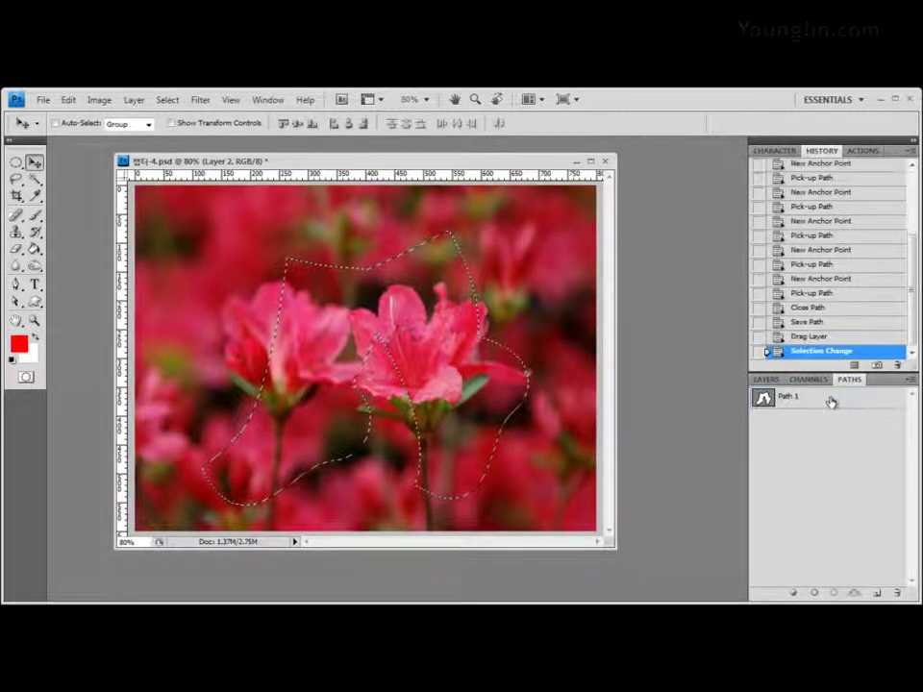
left_click(833, 336)
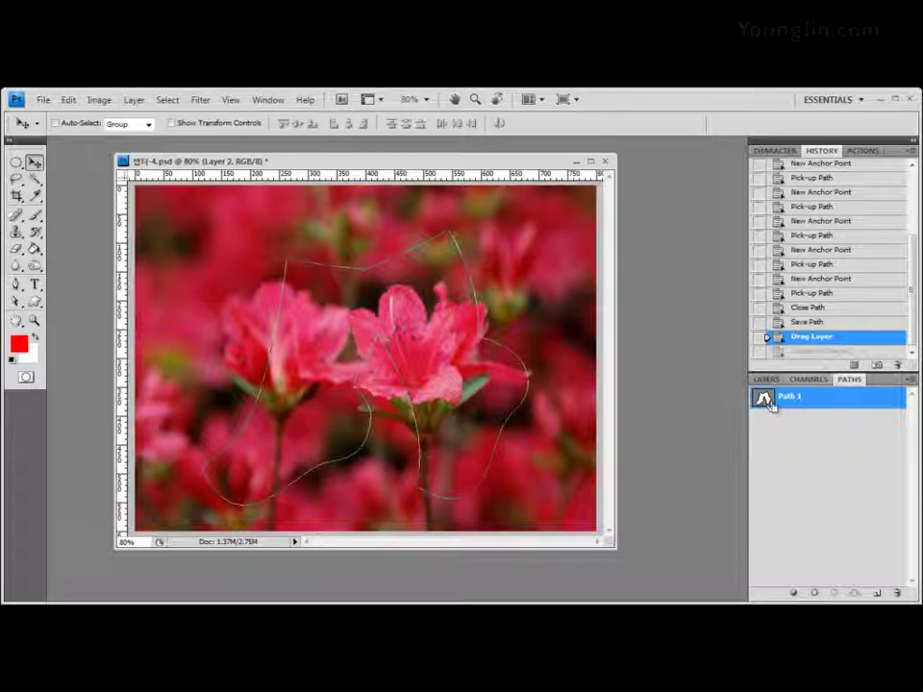
left_click(759, 398, "ctrl")
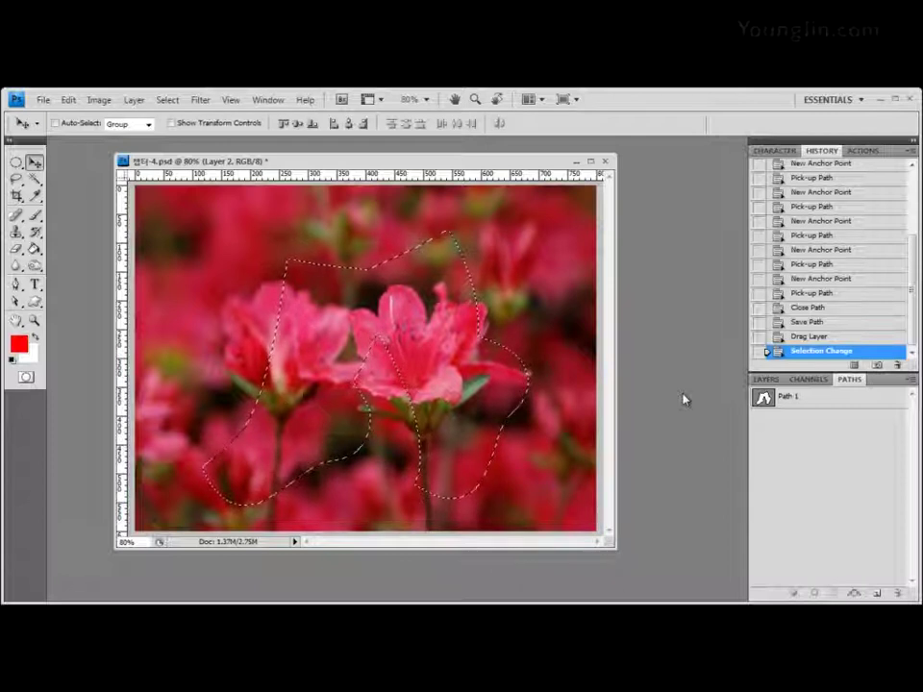
Step: Float the Layers panel beside the undocked document window and add a new empty layer directly above Layer 1
key("F7")
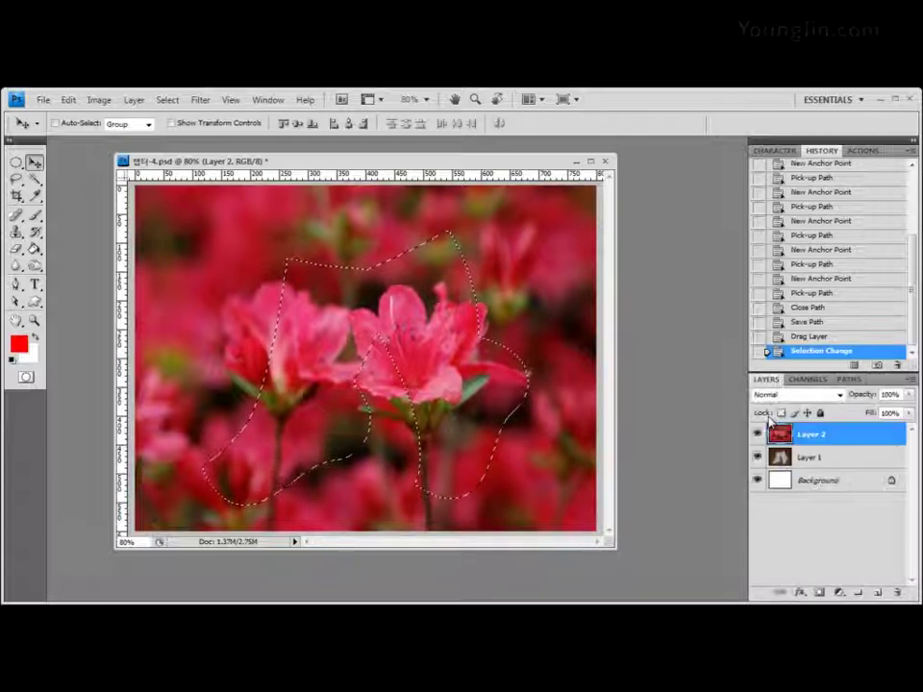
left_click(830, 461)
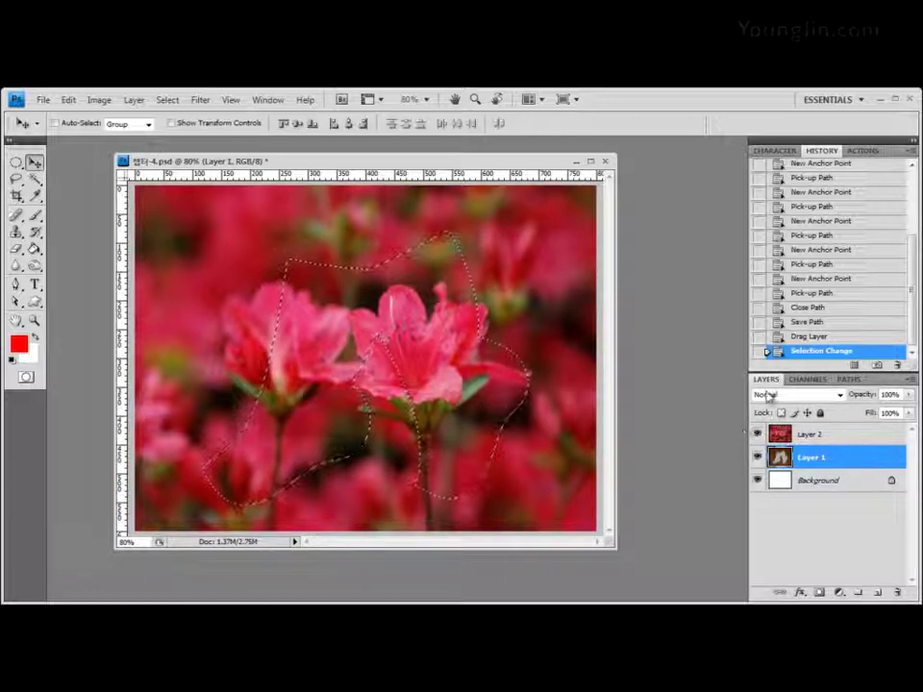
left_click_drag(766, 378, 419, 135)
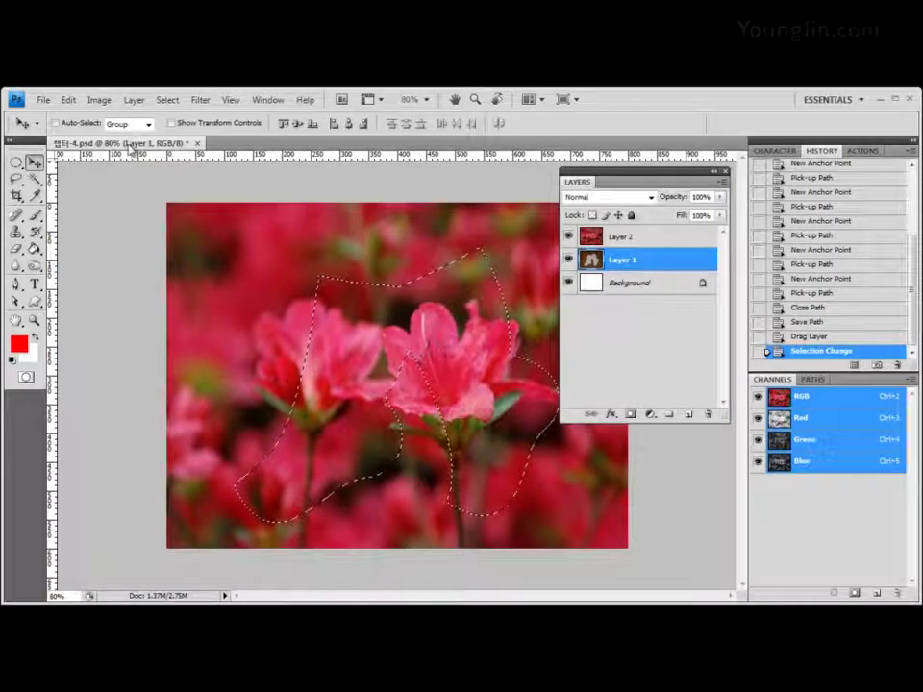
left_click_drag(129, 149, 164, 153)
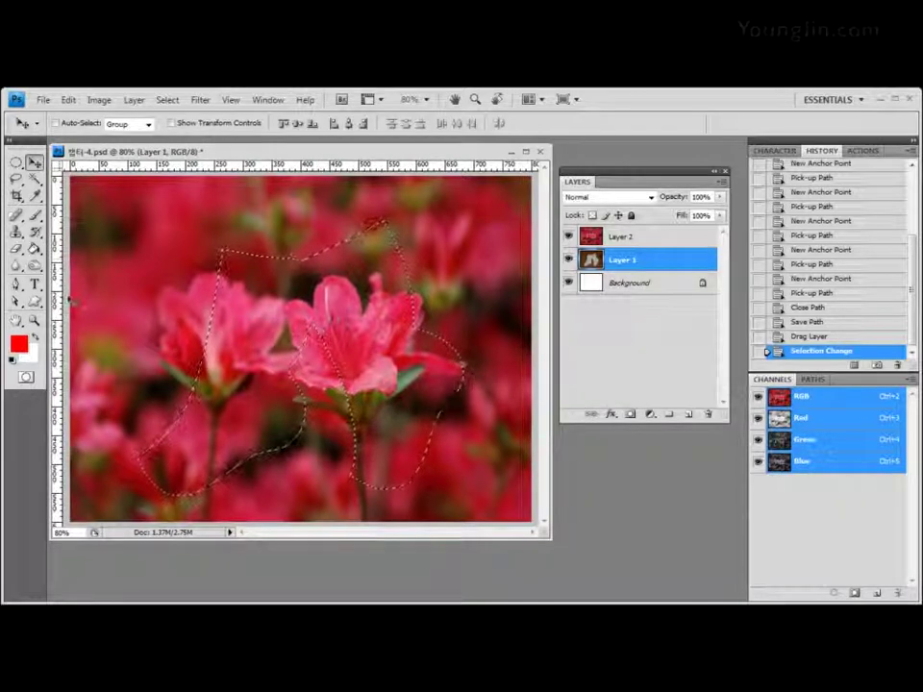
right_click(59, 191)
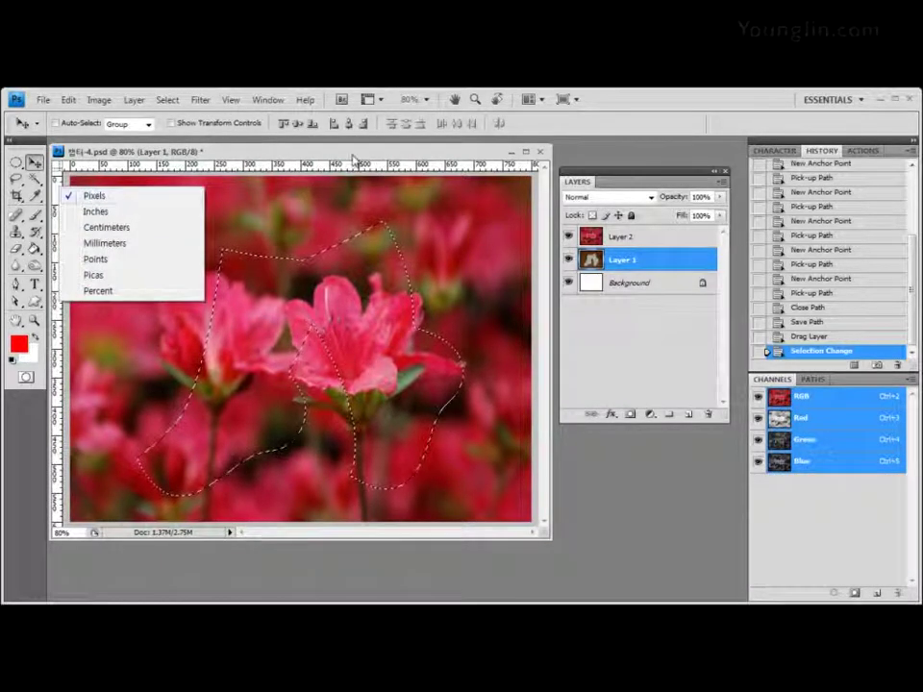
key("Escape")
mouse_move(634, 175)
left_mouse_down()
mouse_move(649, 171)
mouse_move(647, 162)
left_mouse_up()
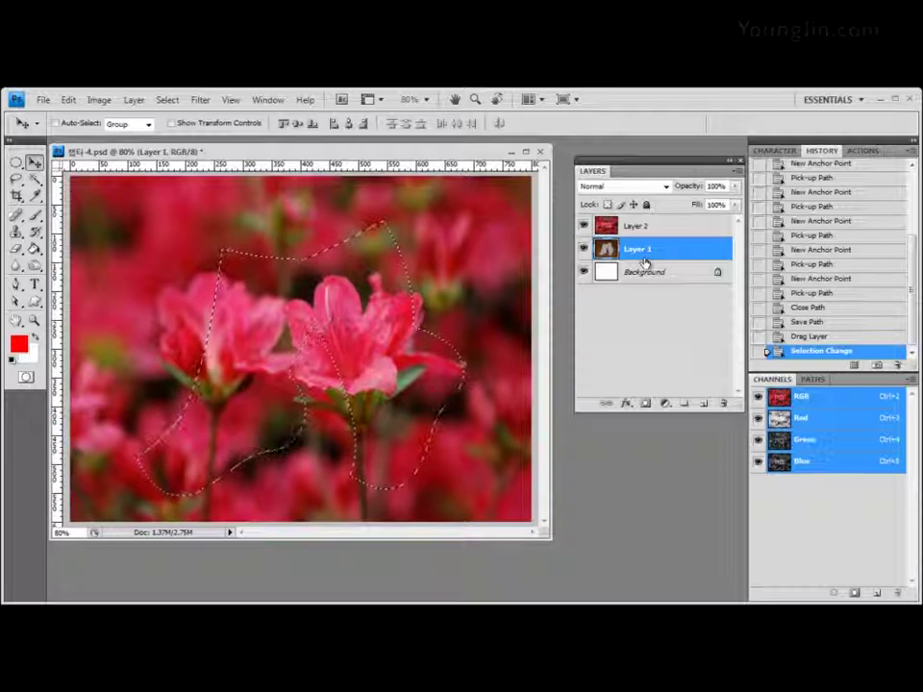
left_click(703, 405)
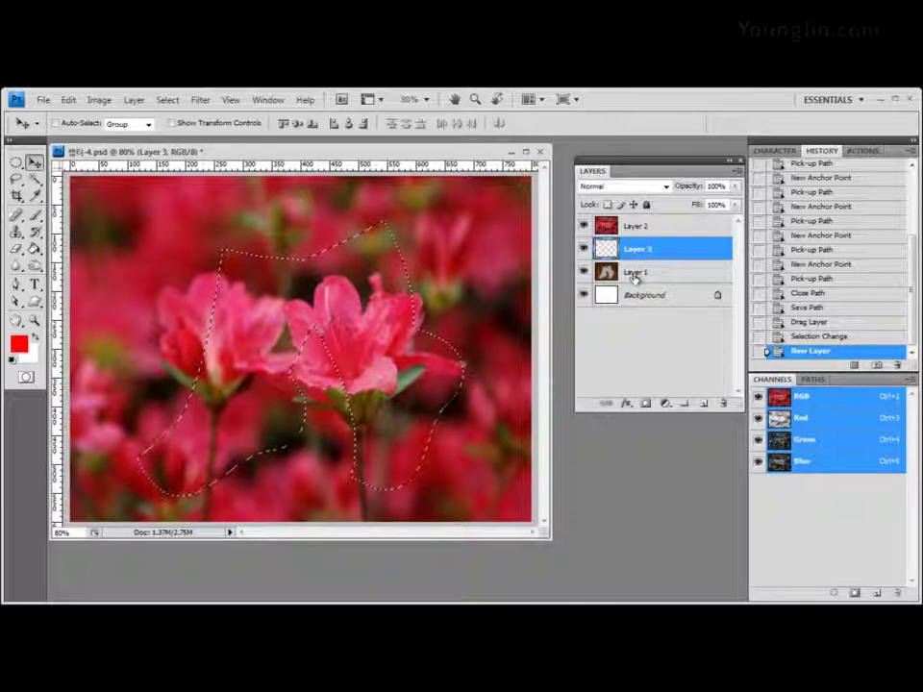
Step: Try renaming Layer 1 as 5.jp and step back through the history to the point where the empty layer was added
double_click(632, 273)
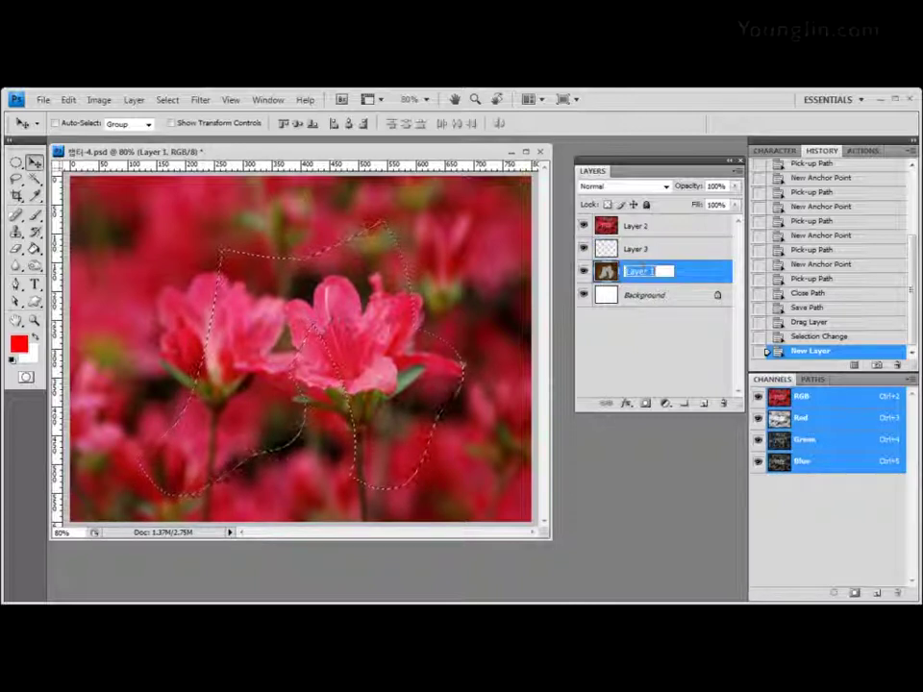
type("5.j")
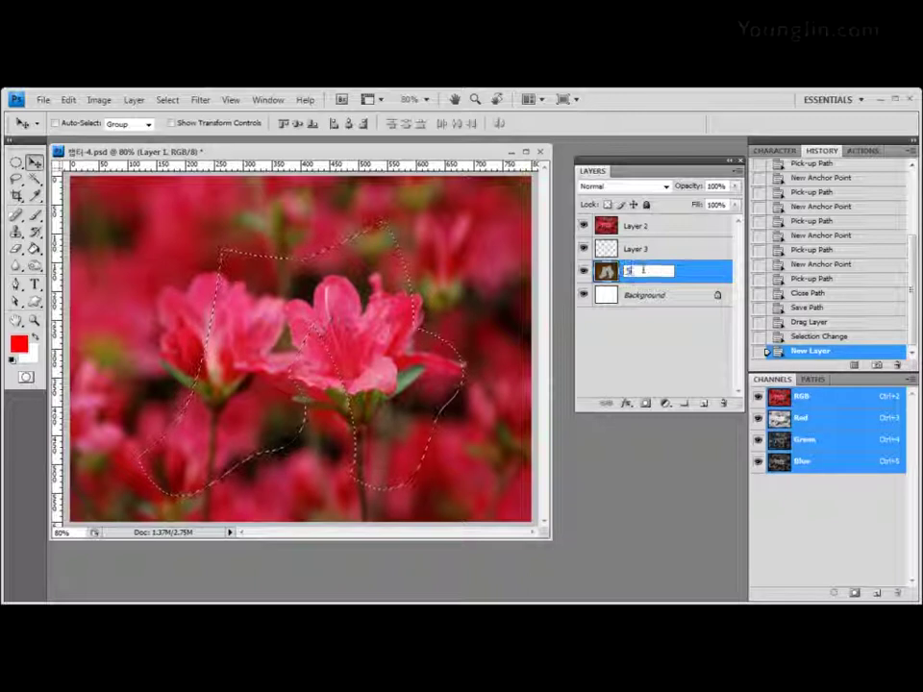
type("p")
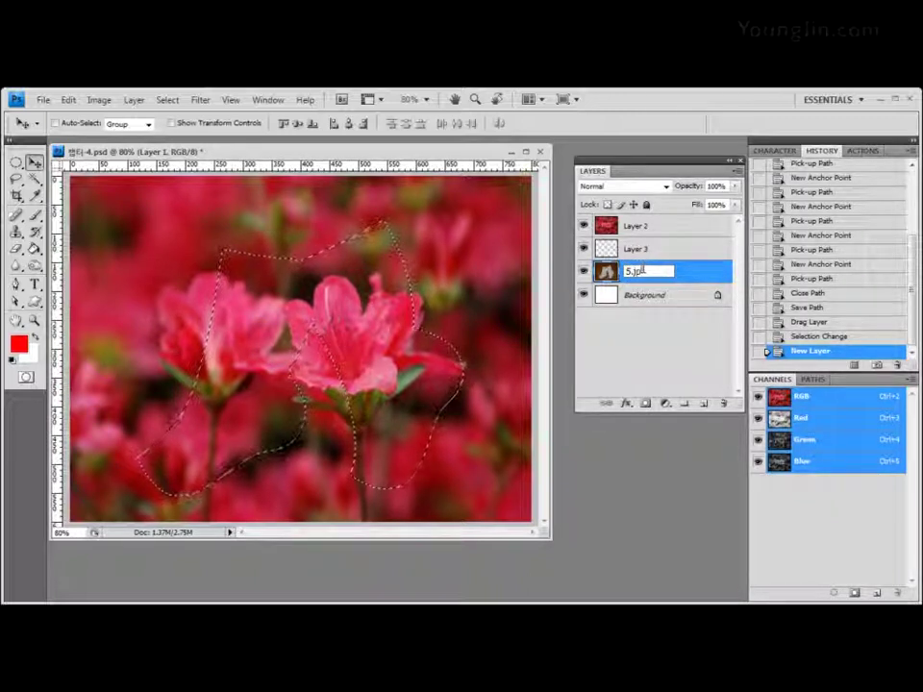
left_click(651, 293)
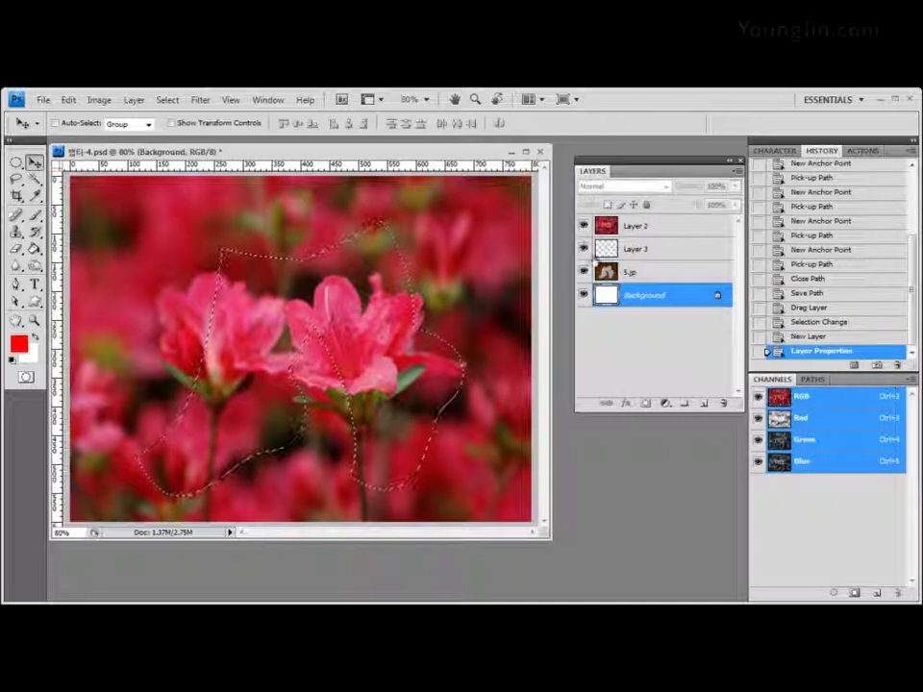
left_click(812, 336)
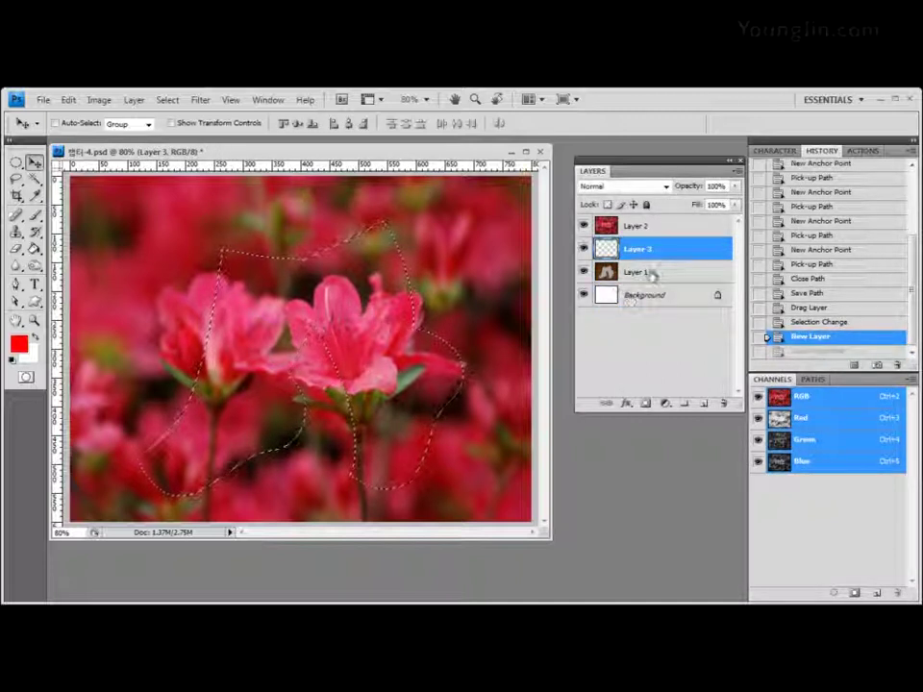
double_click(639, 271)
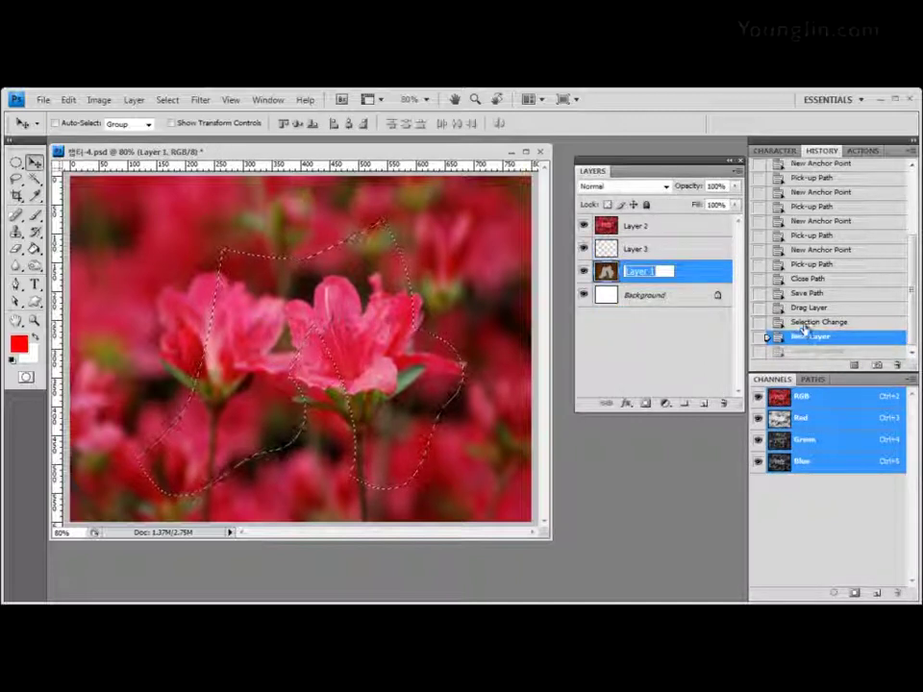
left_click(812, 322)
left_click(615, 250)
key("ctrl+shift+alt+n")
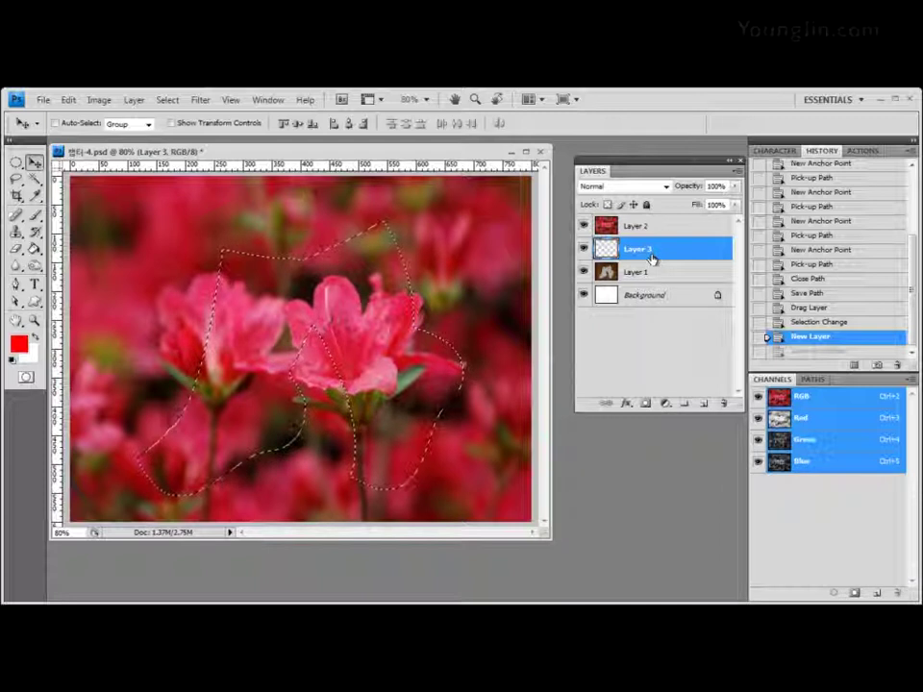
Step: Hide the flower layer, reset the colours to default and fill the socks selection on Layer 3 with black
left_click(582, 227)
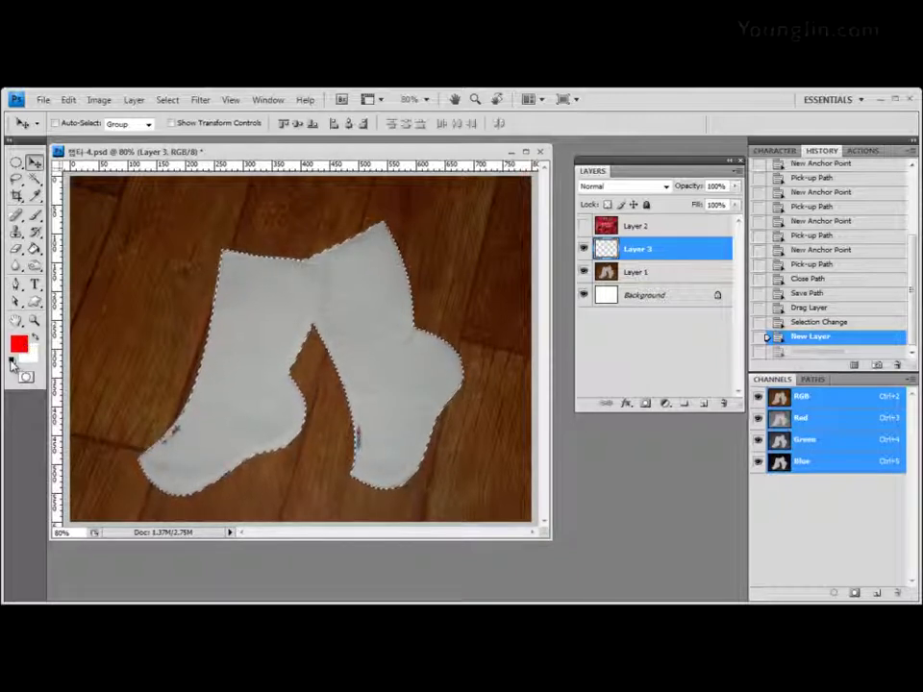
left_click(13, 359)
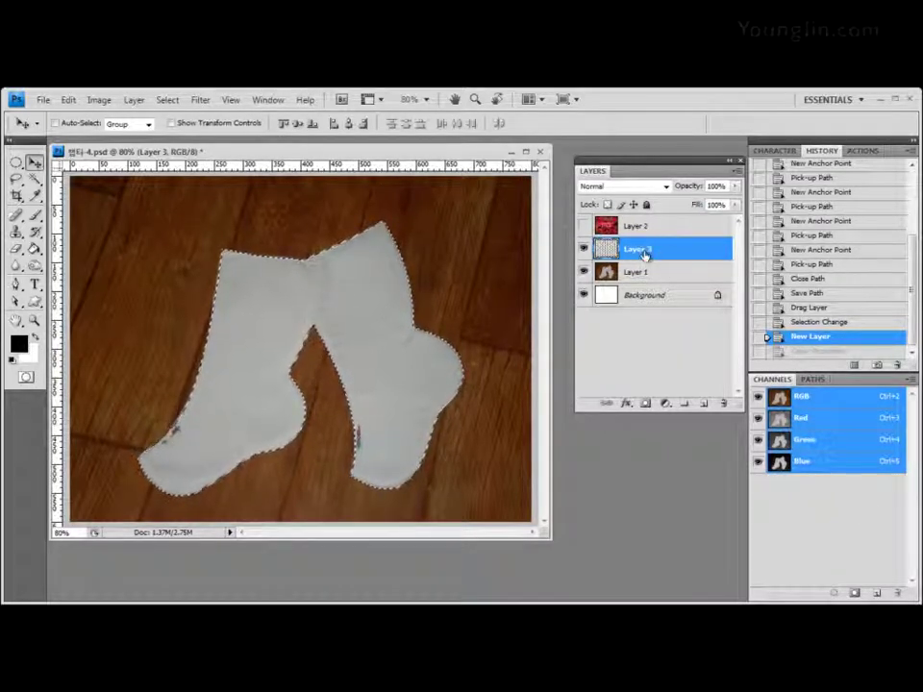
key("alt+BackSpace")
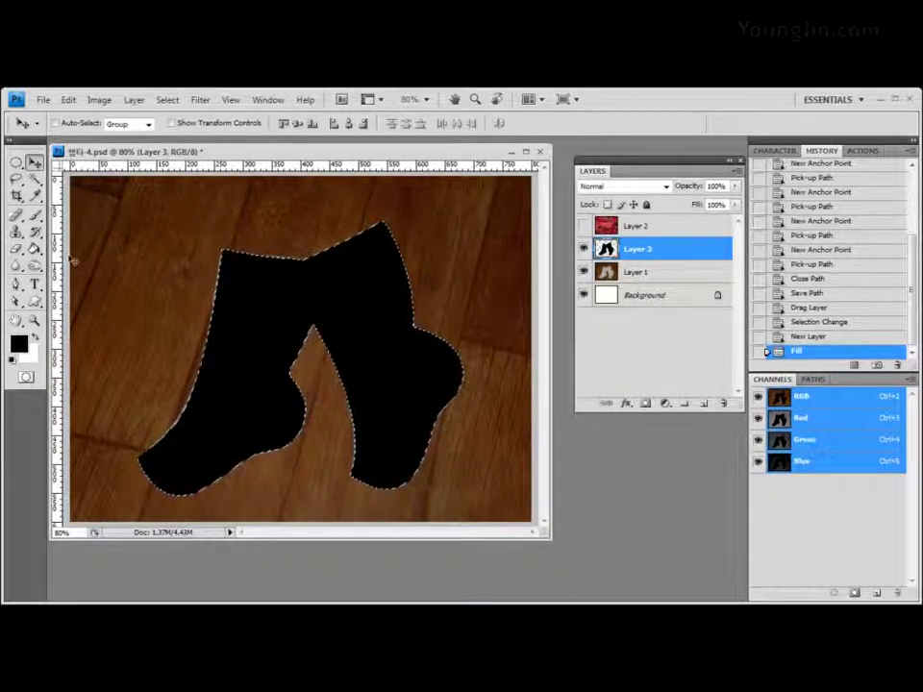
Step: Try filling the socks selection on Layer 3 with red fc0404 and step back in the history to the black fill
left_click(19, 343)
left_click(348, 250)
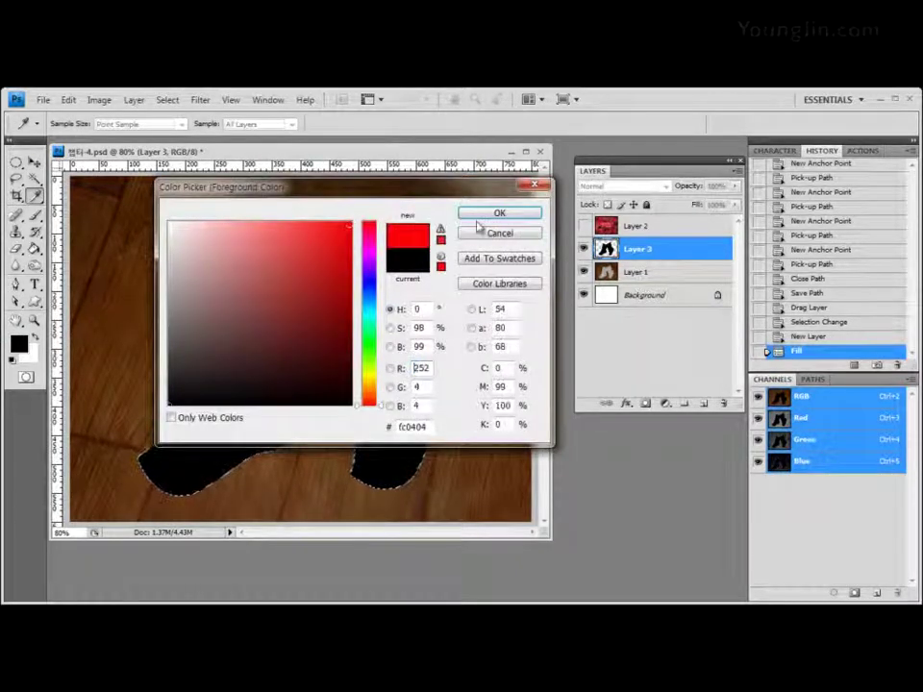
left_click(525, 212)
key("alt+BackSpace")
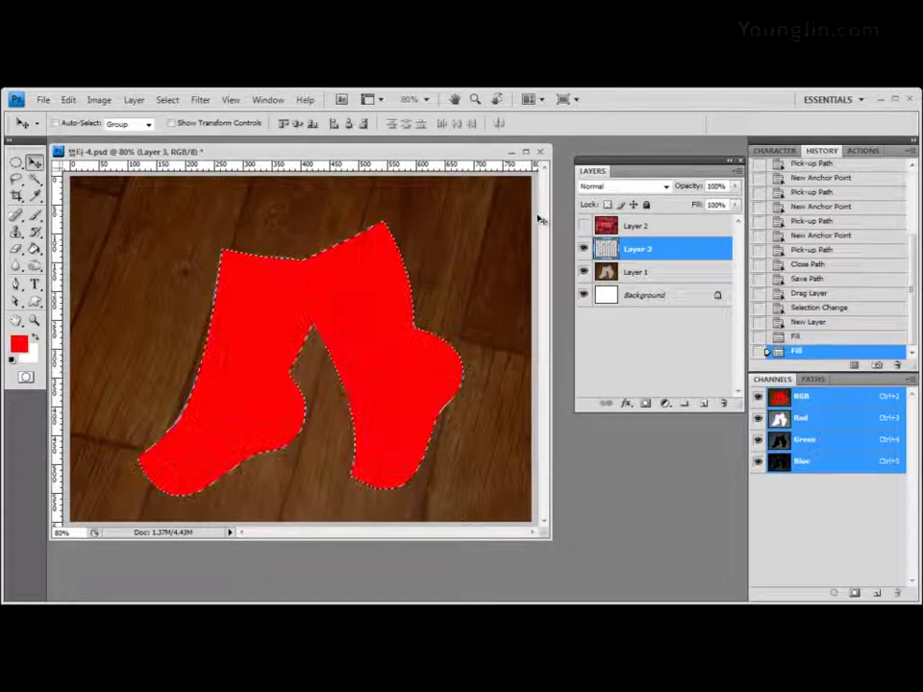
left_click(853, 338)
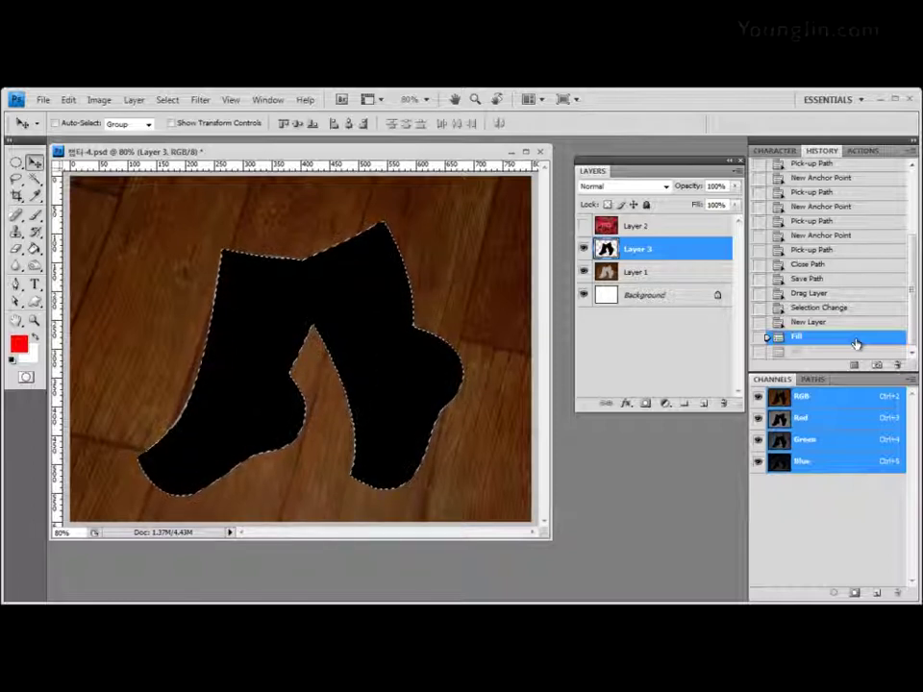
Step: Try clipping Layer 2 to the socks shape on Layer 3 and step back in the history to the black fill
left_click(634, 228)
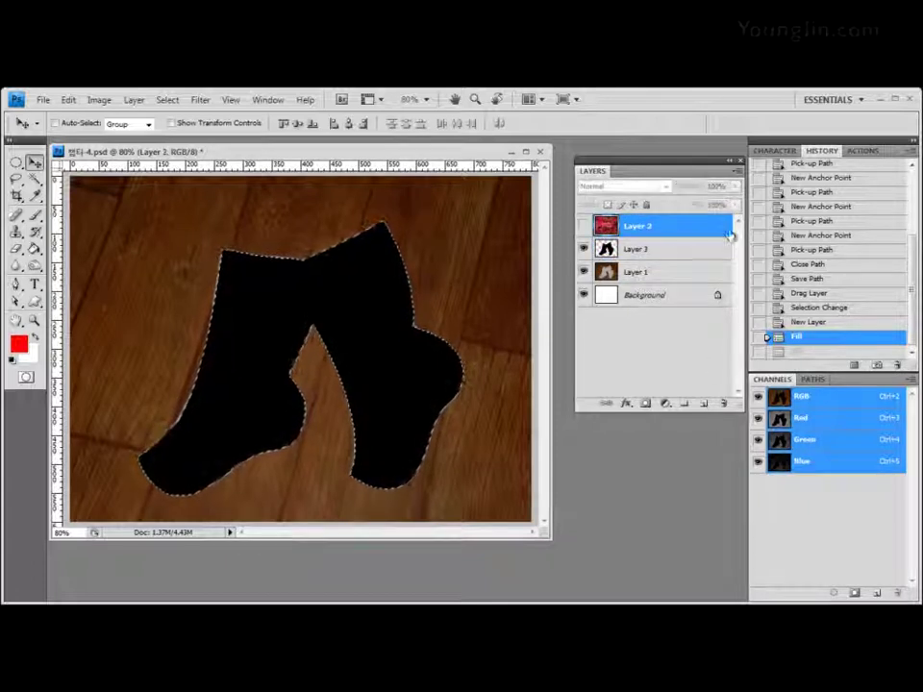
double_click(630, 226)
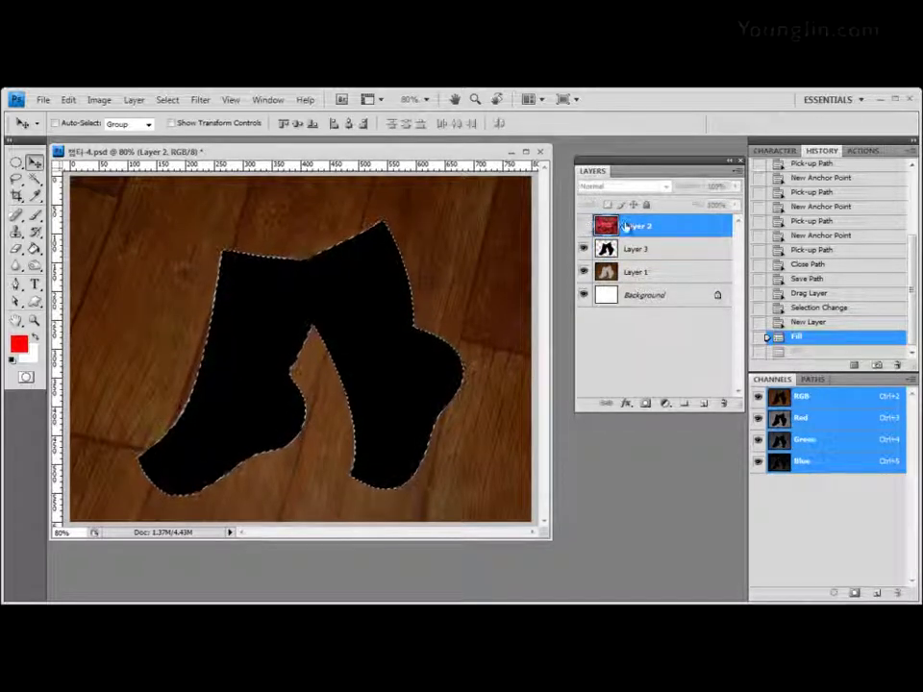
key("Return")
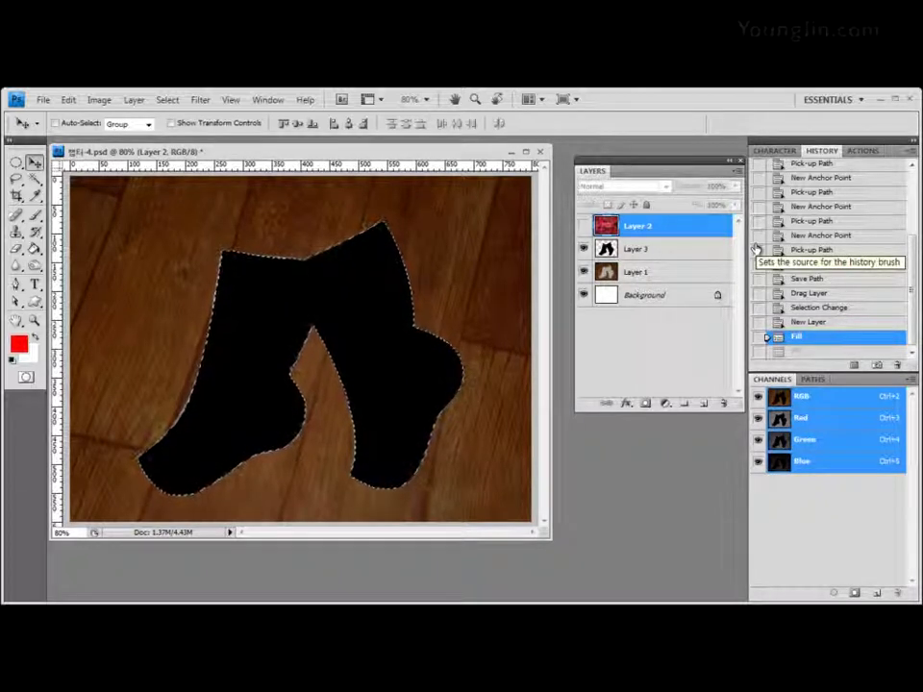
left_click(682, 238, "alt")
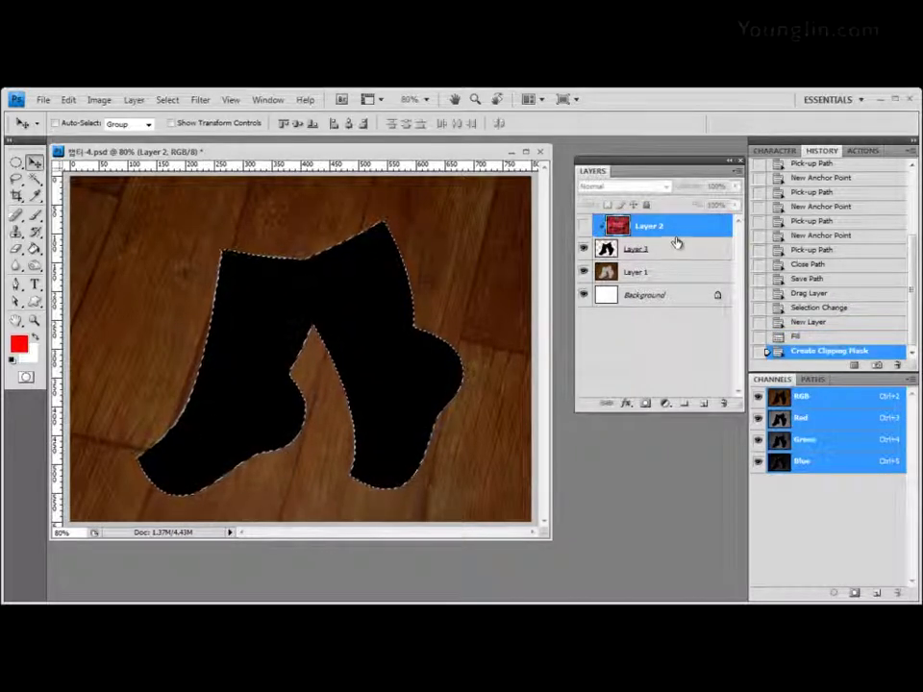
left_click(807, 339)
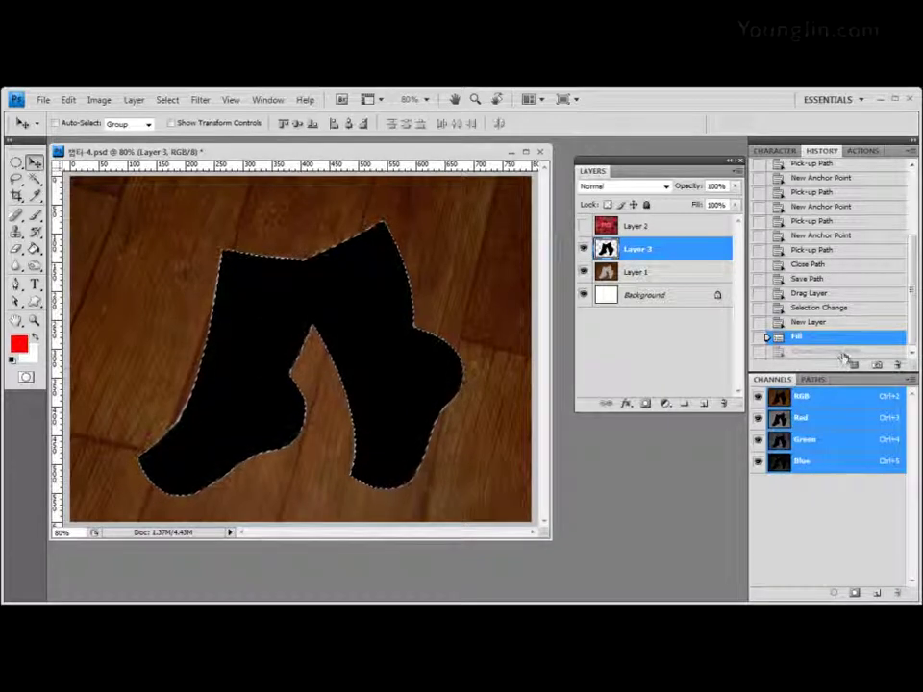
Step: Clip Layer 2 to Layer 3 with a clipping mask, deselect the socks selection and show the flower layer
left_click(640, 240, "alt")
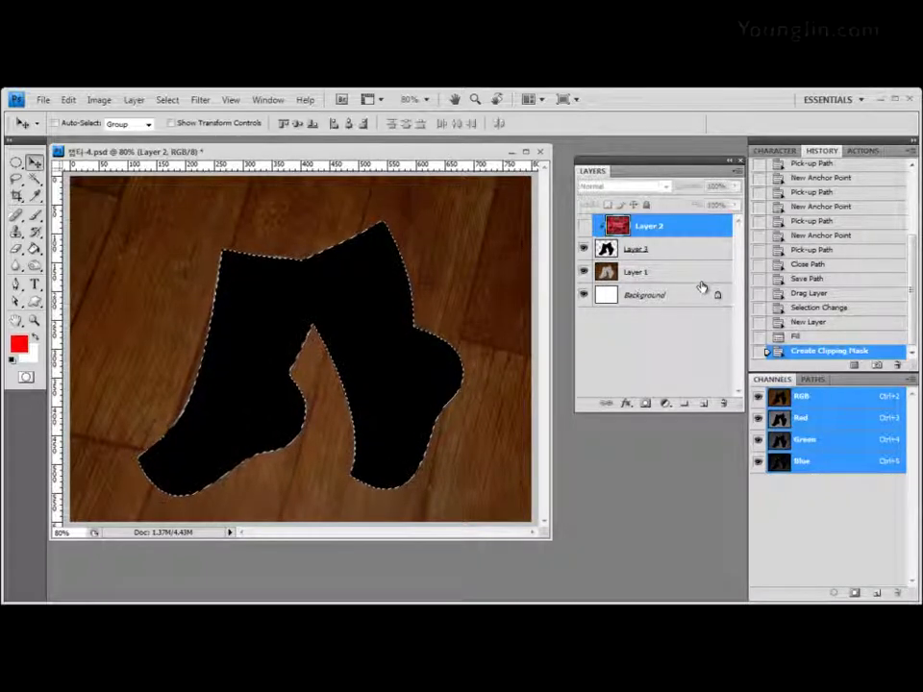
key("ctrl+d")
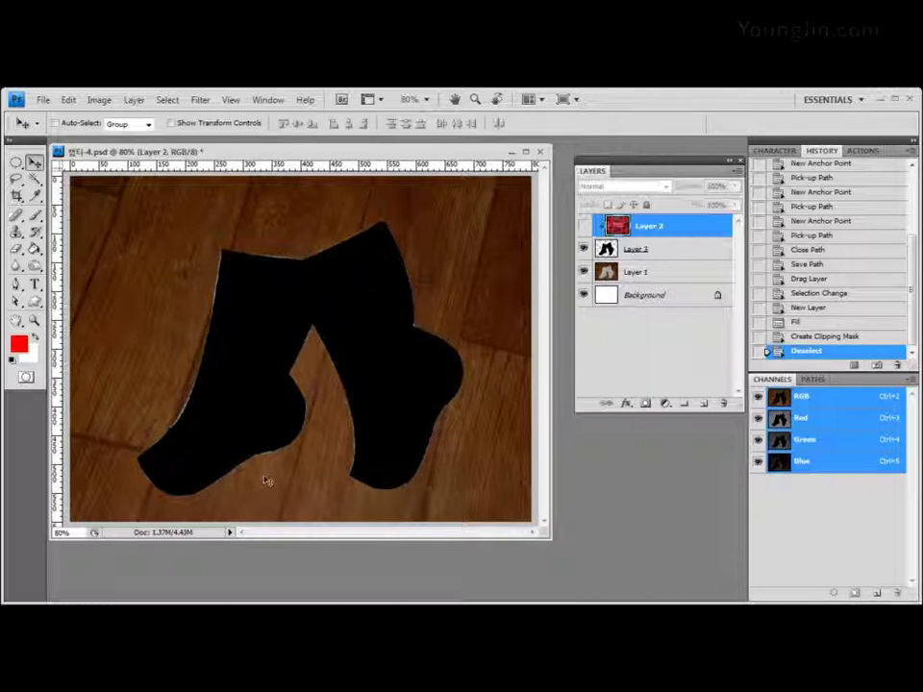
left_click(583, 227)
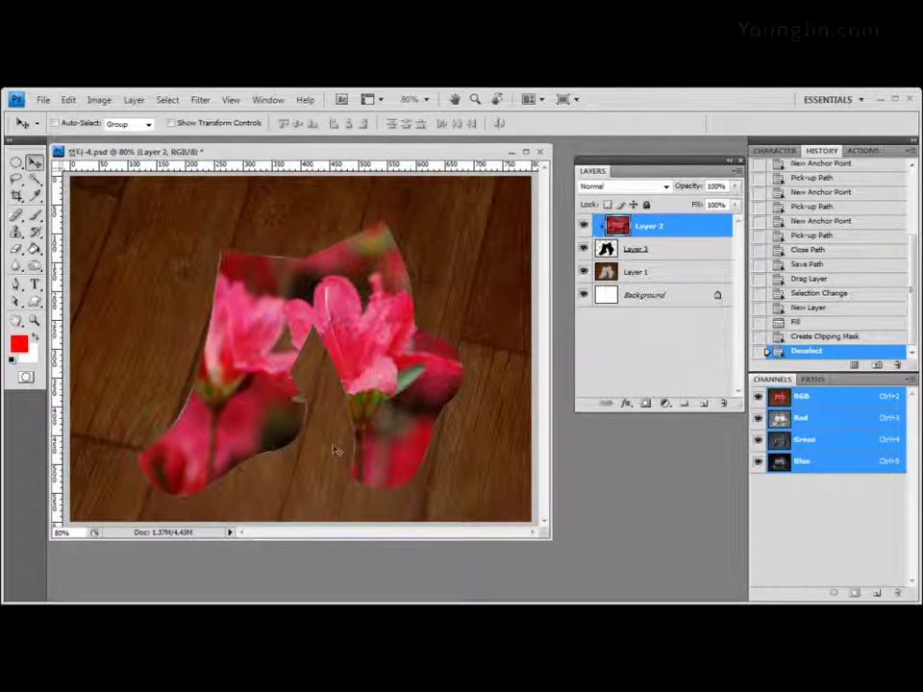
left_click(584, 226)
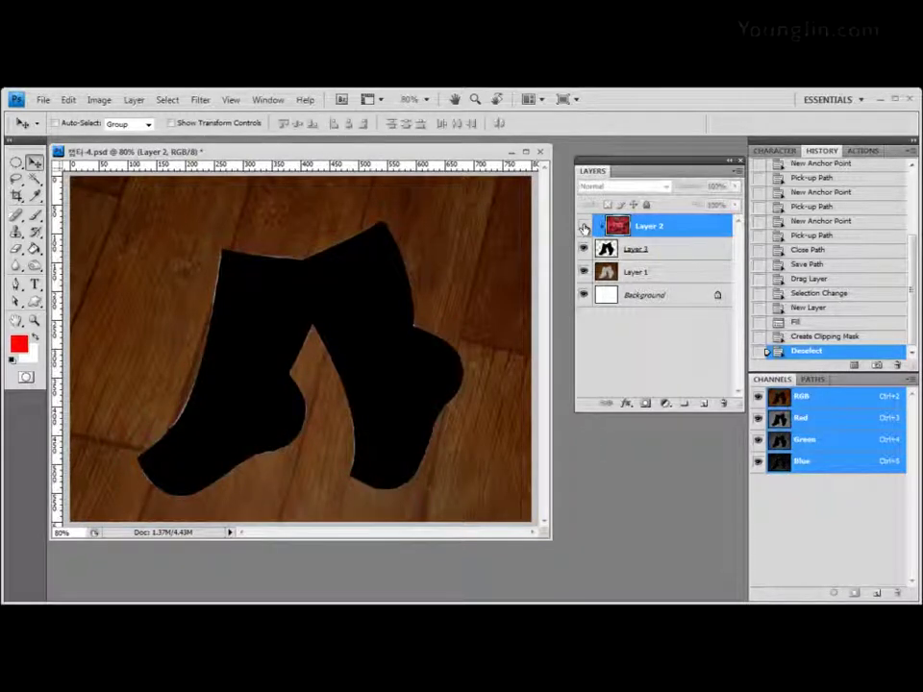
left_click(583, 226)
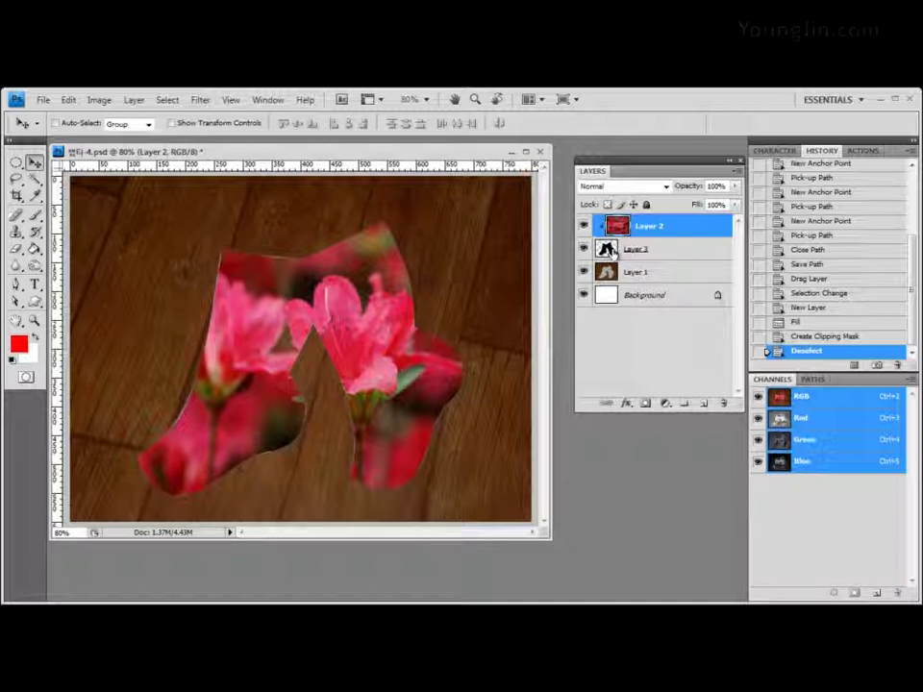
Step: Try replacing the clipping mask with a layer mask on Layer 2 made from Layer 3's outline, and step back to the Deselect state
left_click(662, 246)
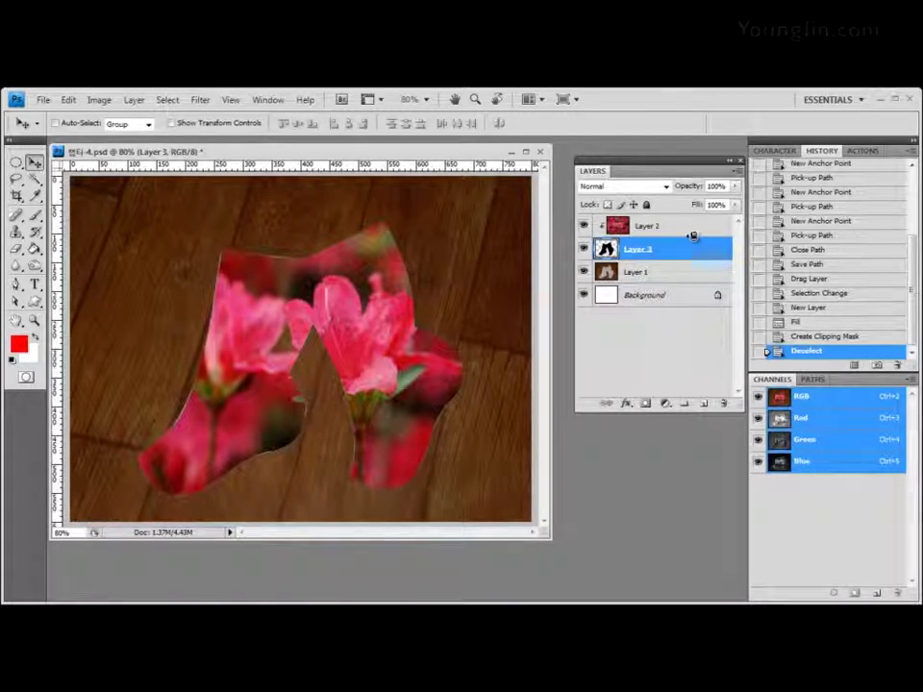
left_click(692, 237, "alt")
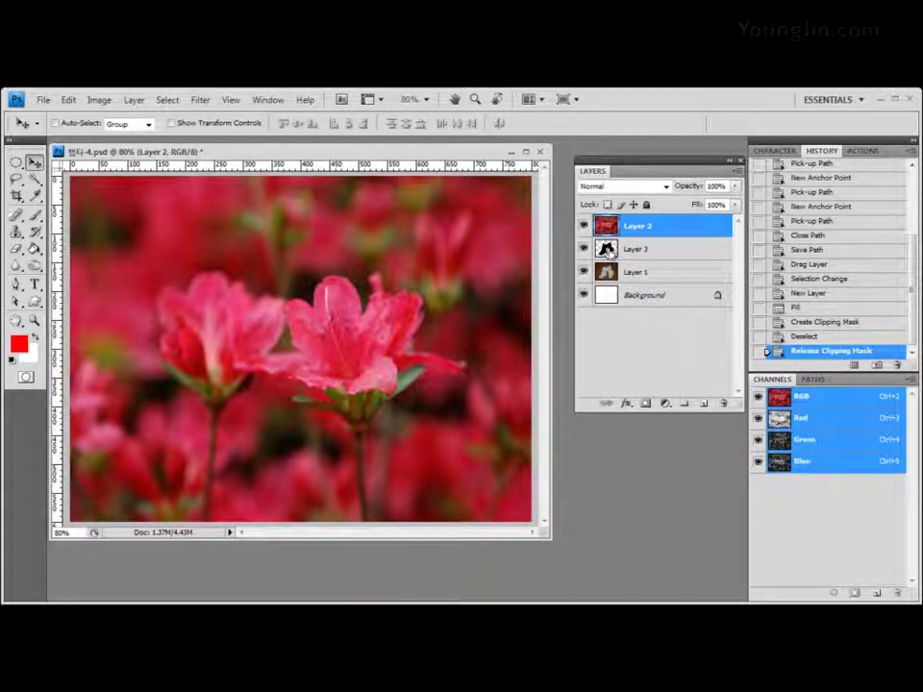
left_click(606, 249, "ctrl")
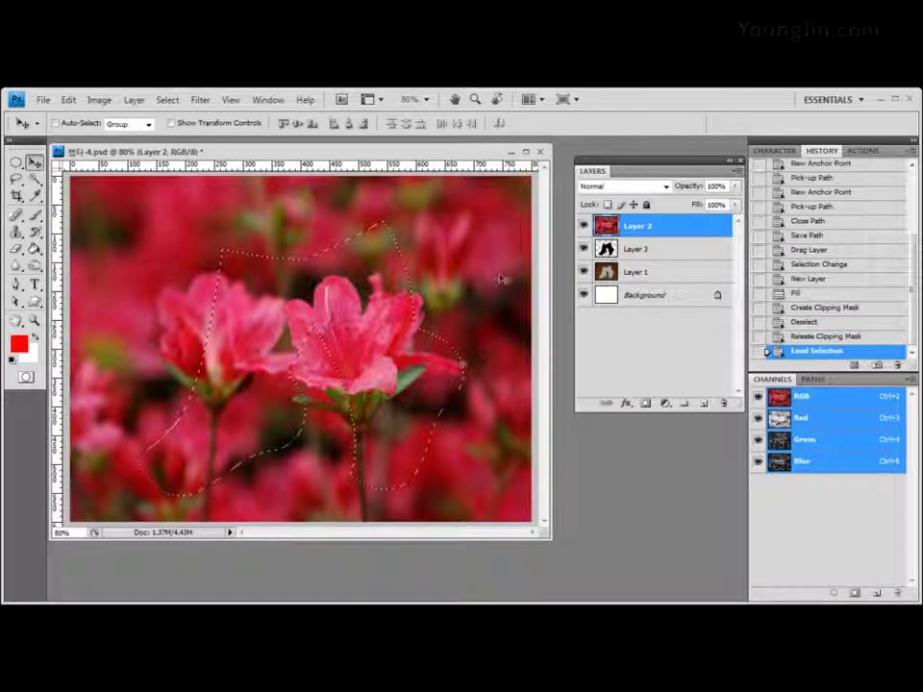
left_click(645, 405)
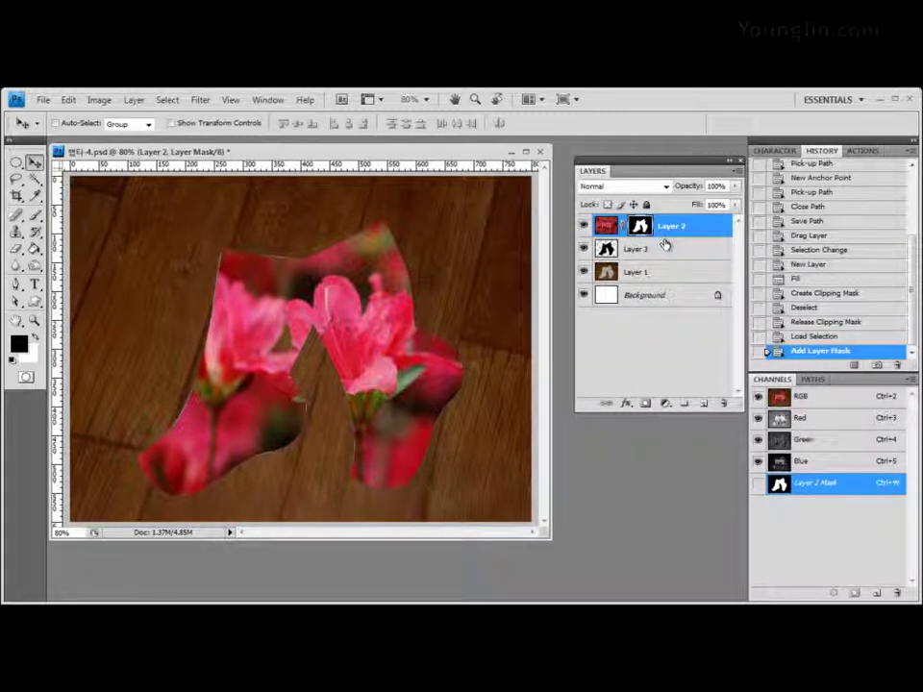
left_click(824, 307)
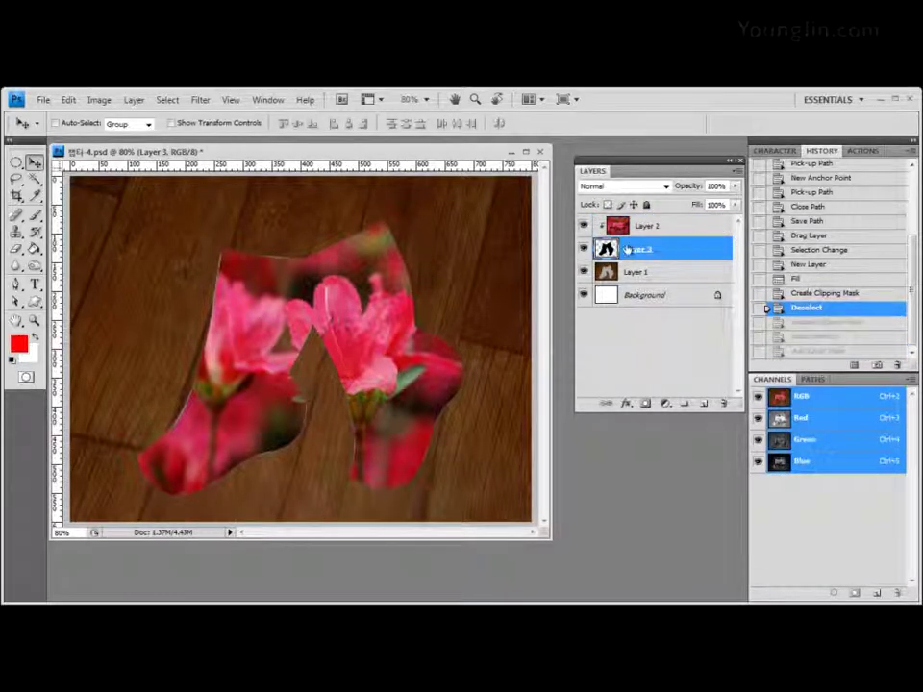
double_click(640, 249)
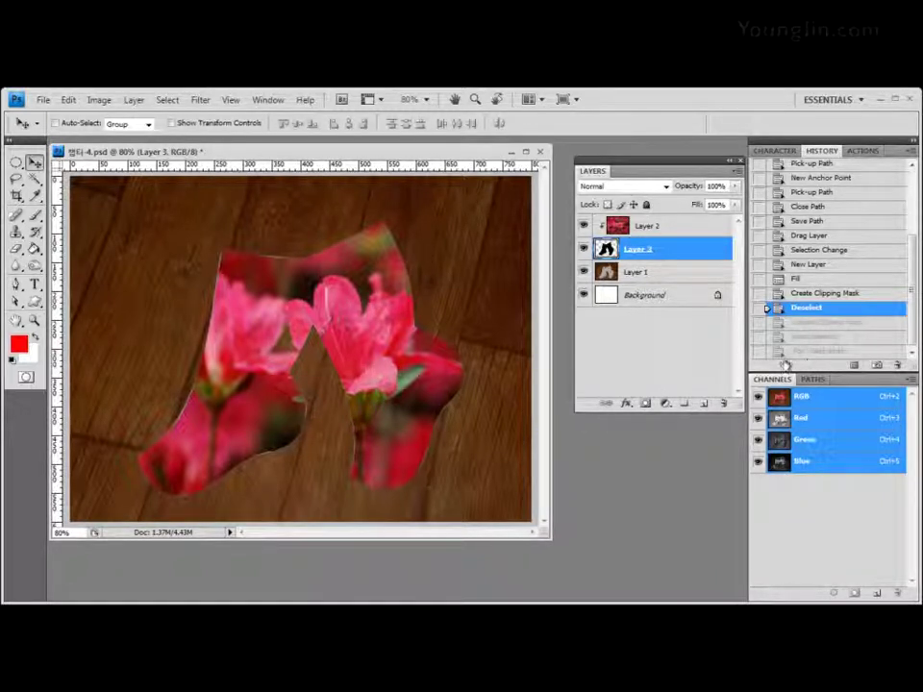
left_click(627, 404)
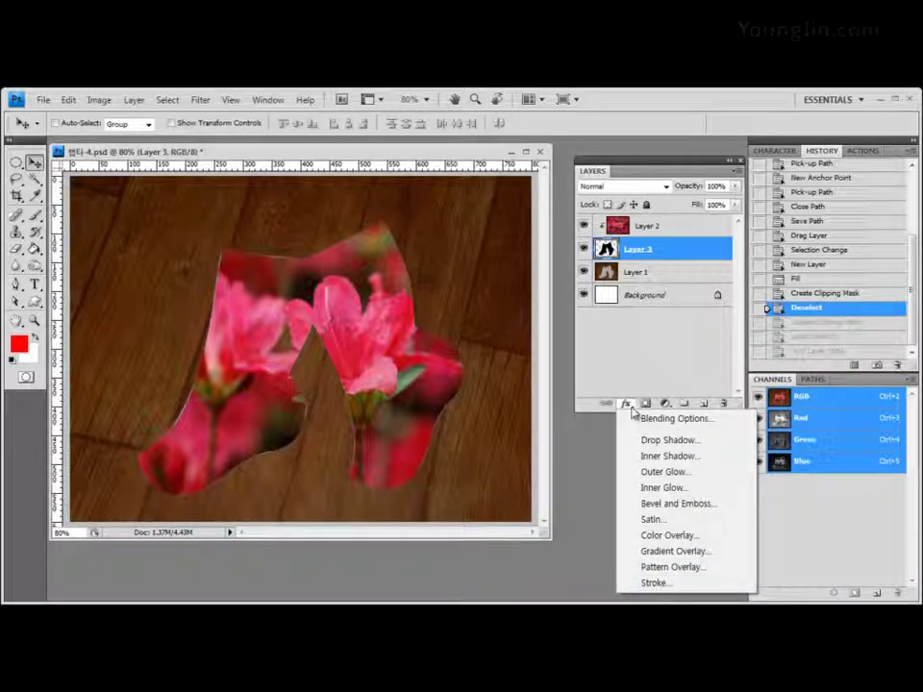
left_click(721, 256)
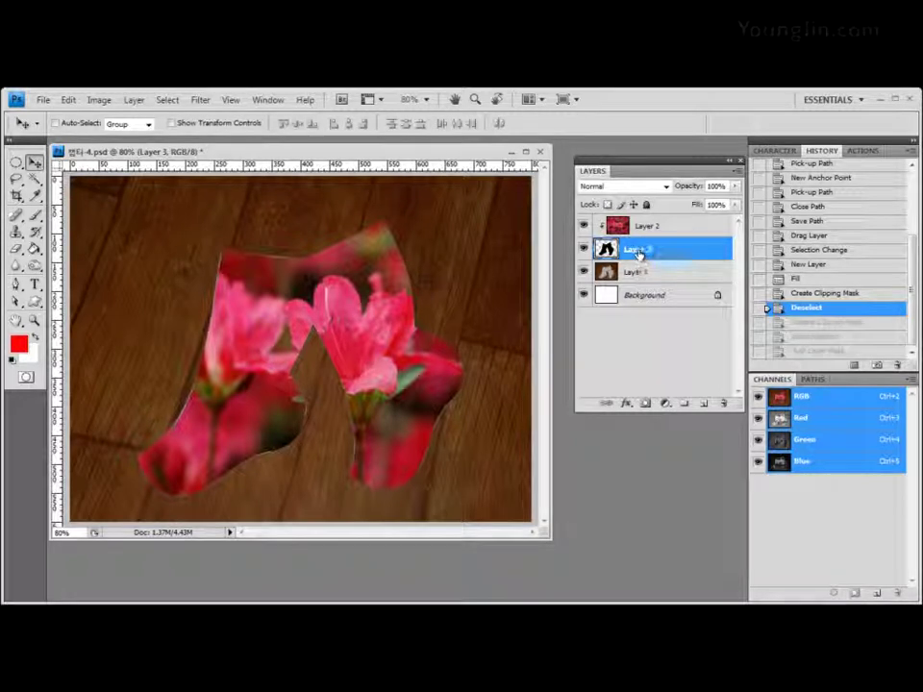
key("Return")
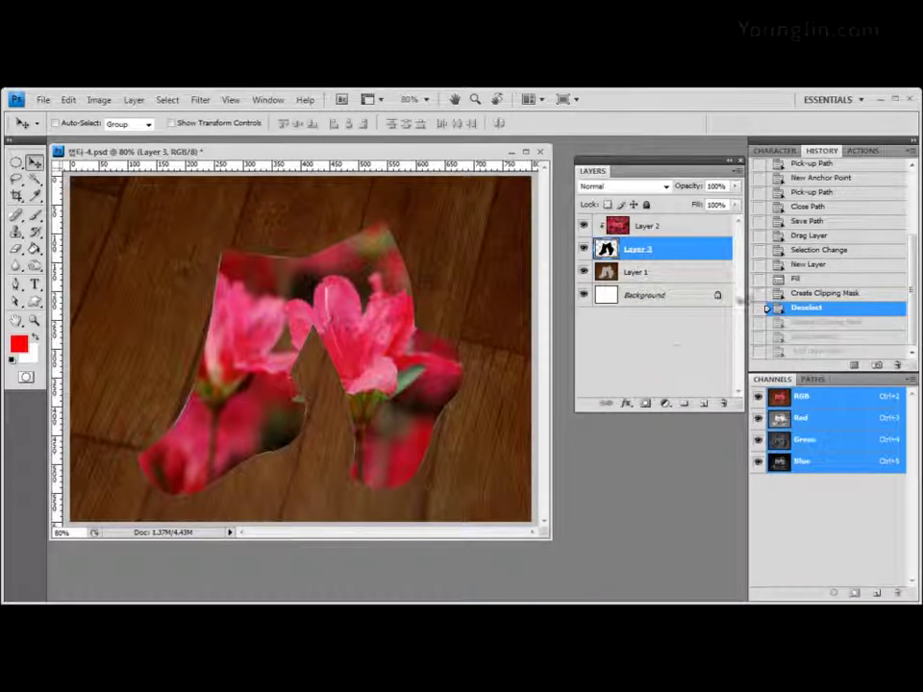
double_click(722, 250)
left_click_drag(672, 154, 484, 175)
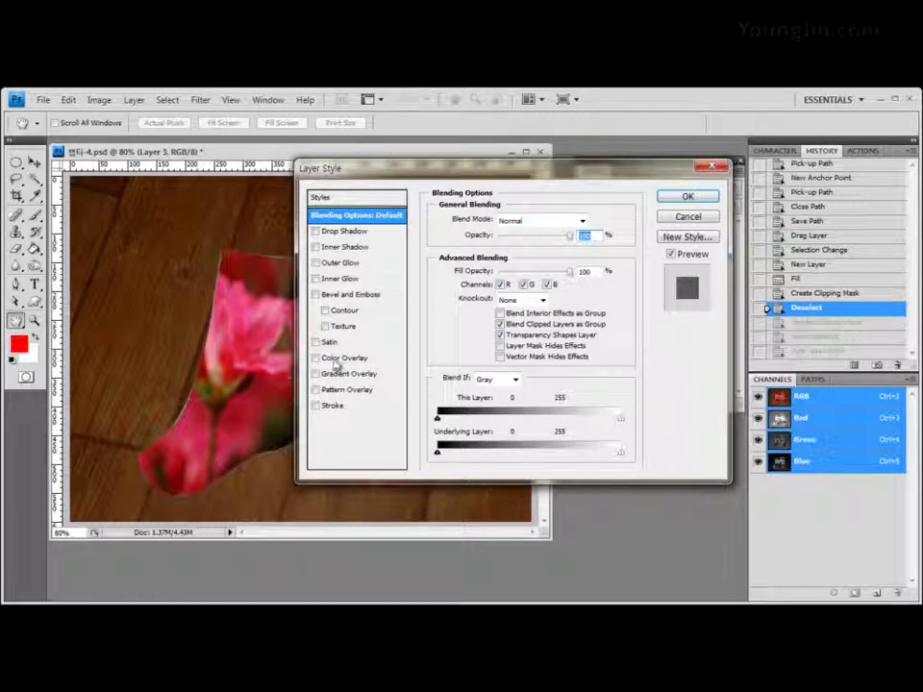
left_click(339, 407)
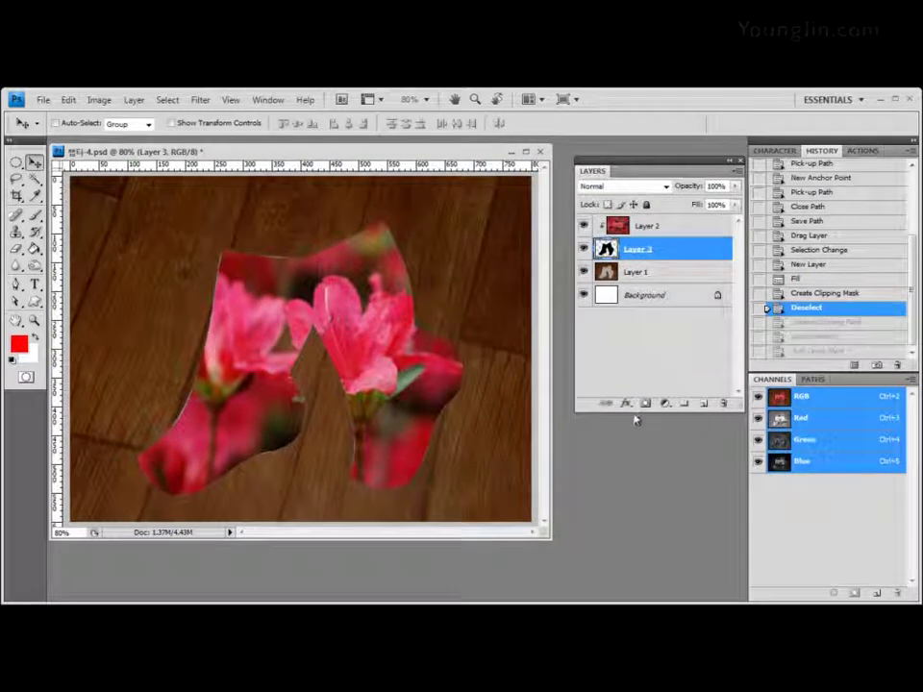
Step: Add a Stroke effect to Layer 3 with size 3 px, position Outside and colour white ffffff
left_click(629, 406)
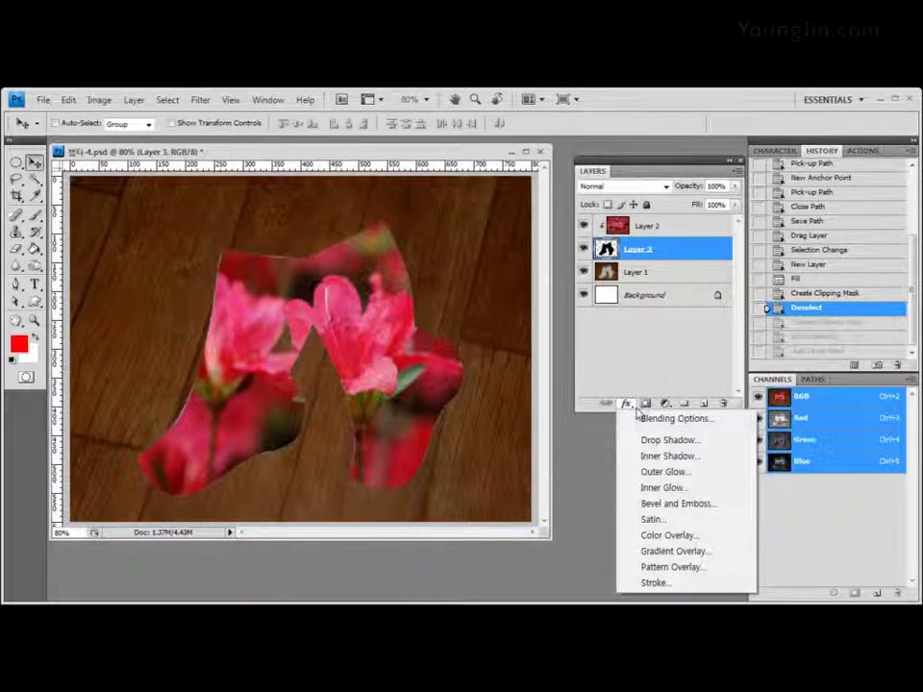
left_click(656, 582)
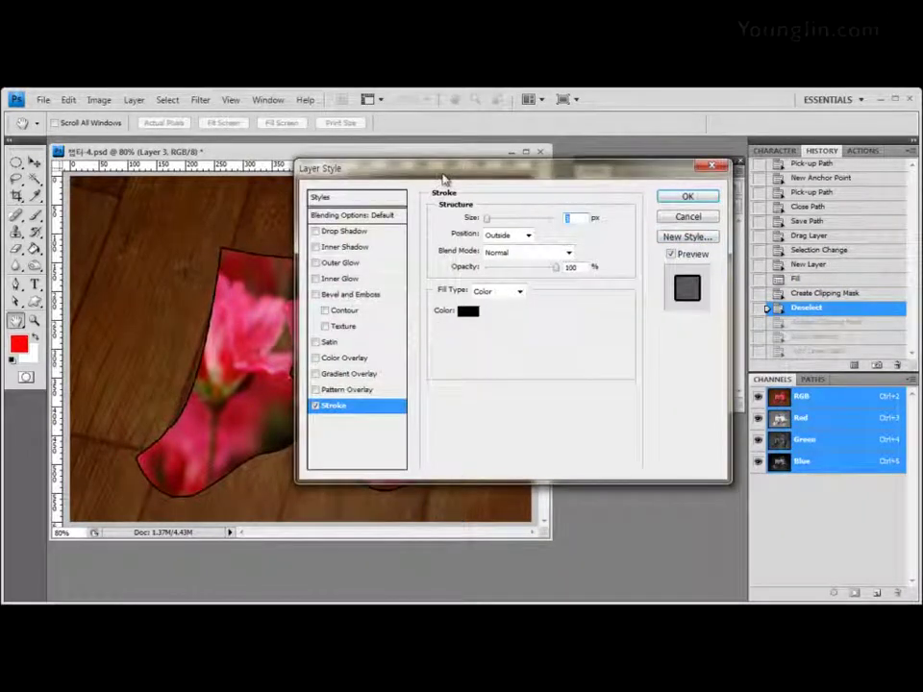
left_click_drag(444, 180, 393, 181)
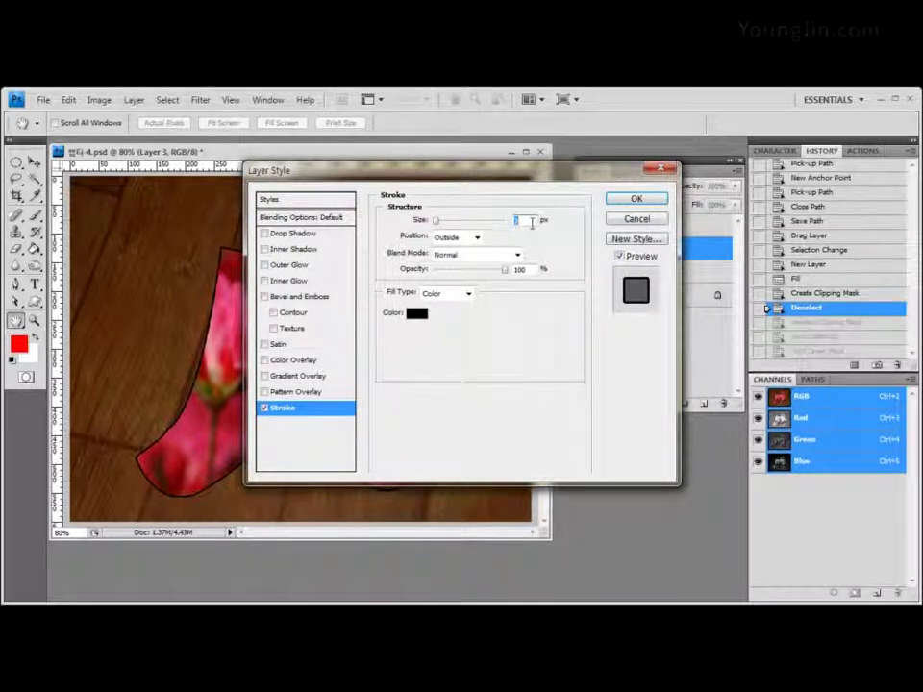
left_click(417, 318)
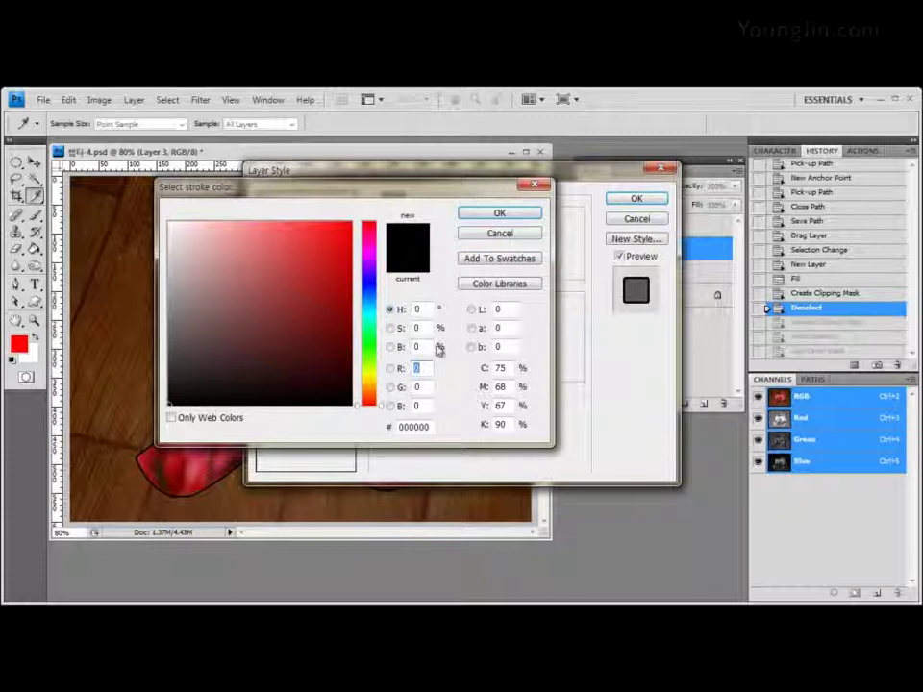
double_click(430, 429)
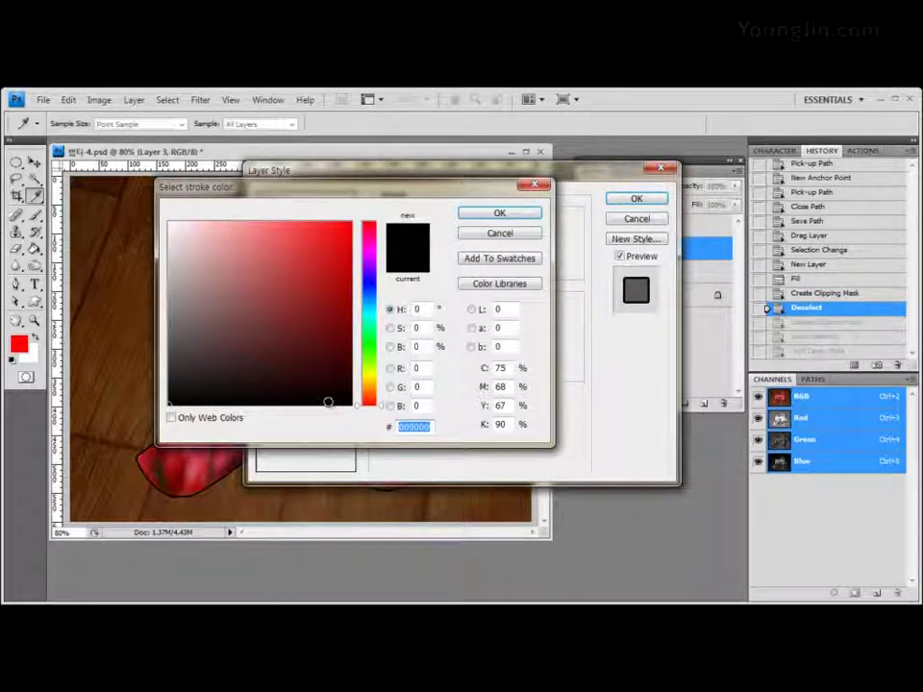
type("fff")
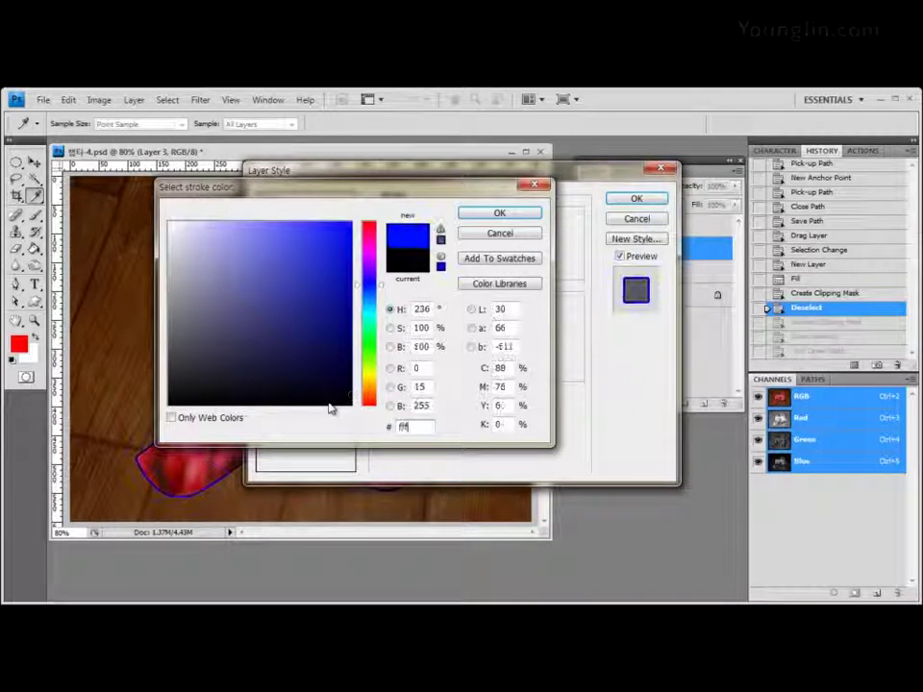
type("fff")
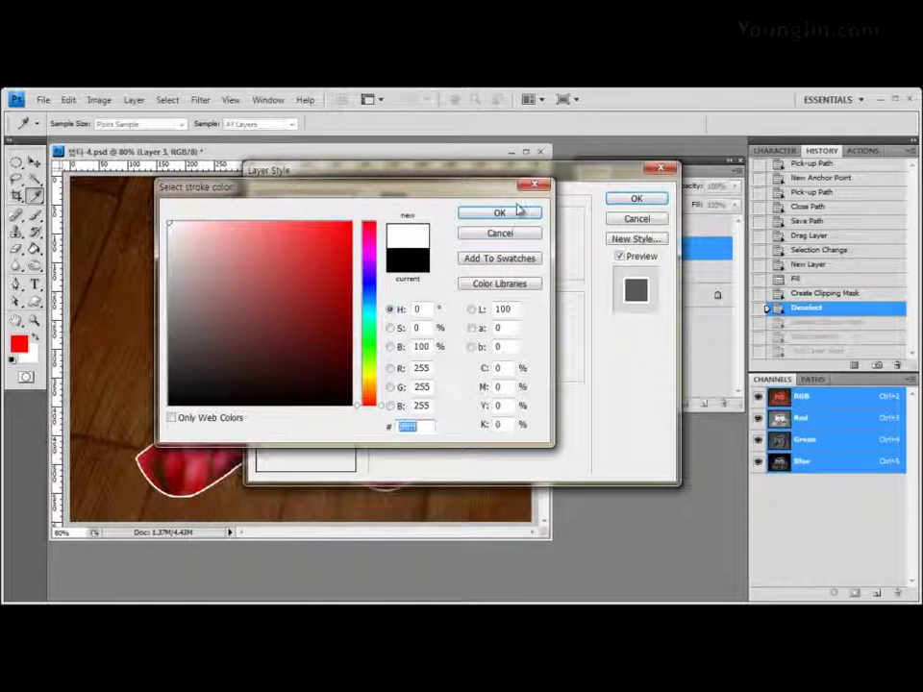
left_click(520, 213)
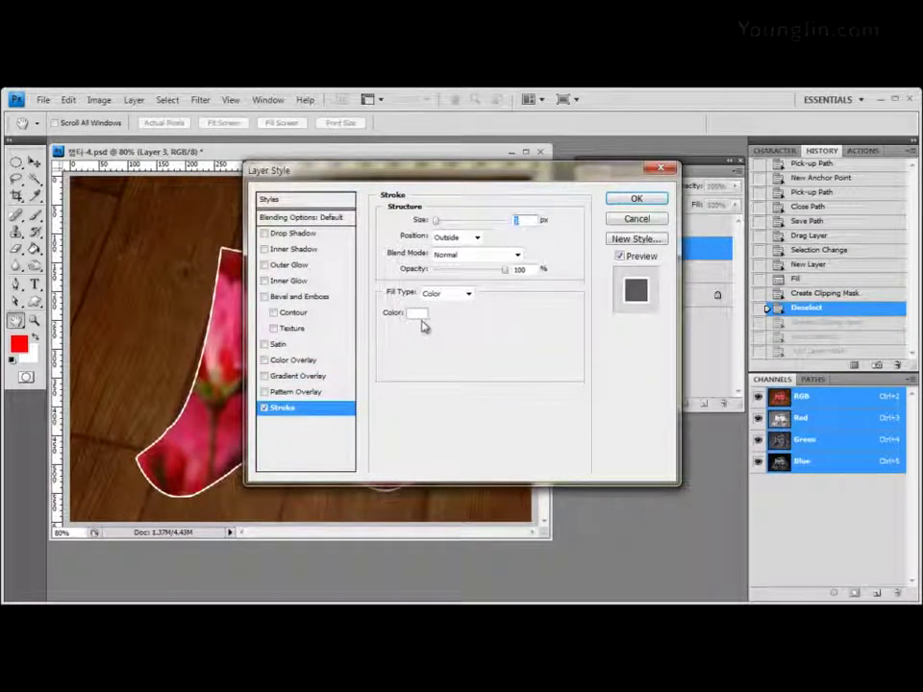
type("3")
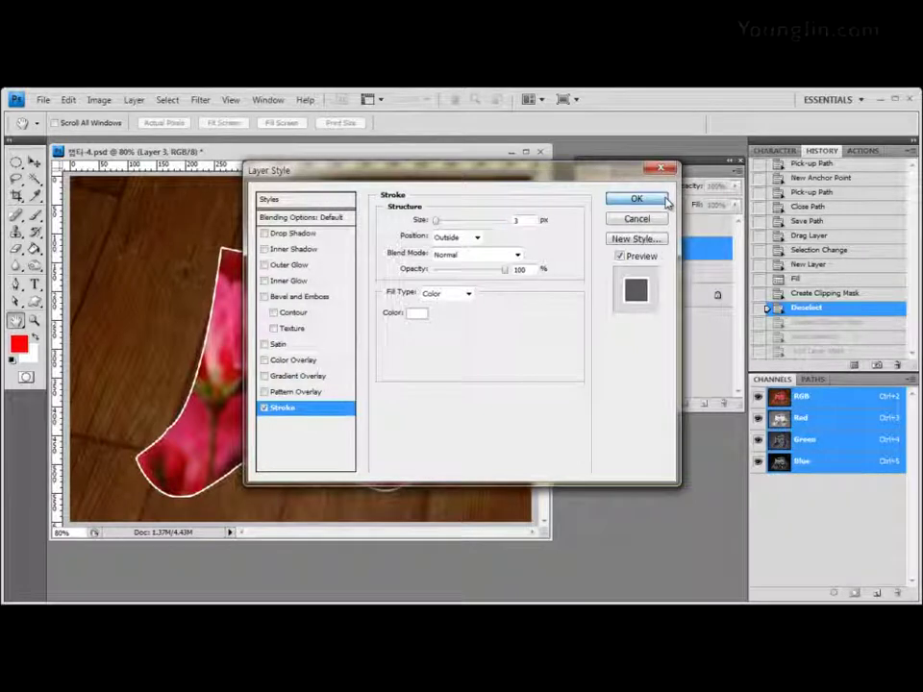
left_click(664, 199)
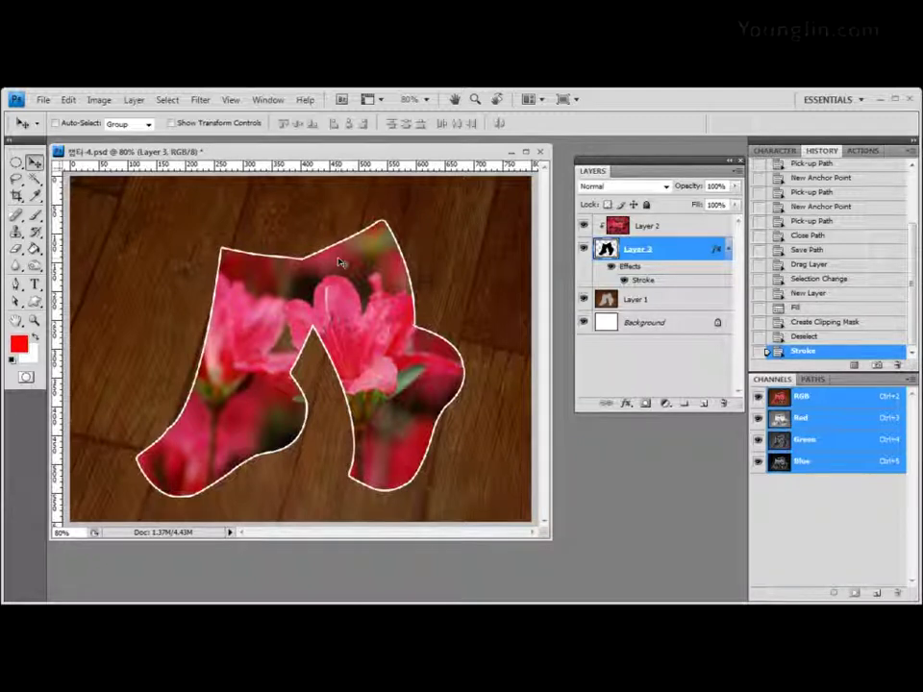
Step: Select Layer 2 and activate the Vertical Type Tool, checking its font list
left_click(688, 227)
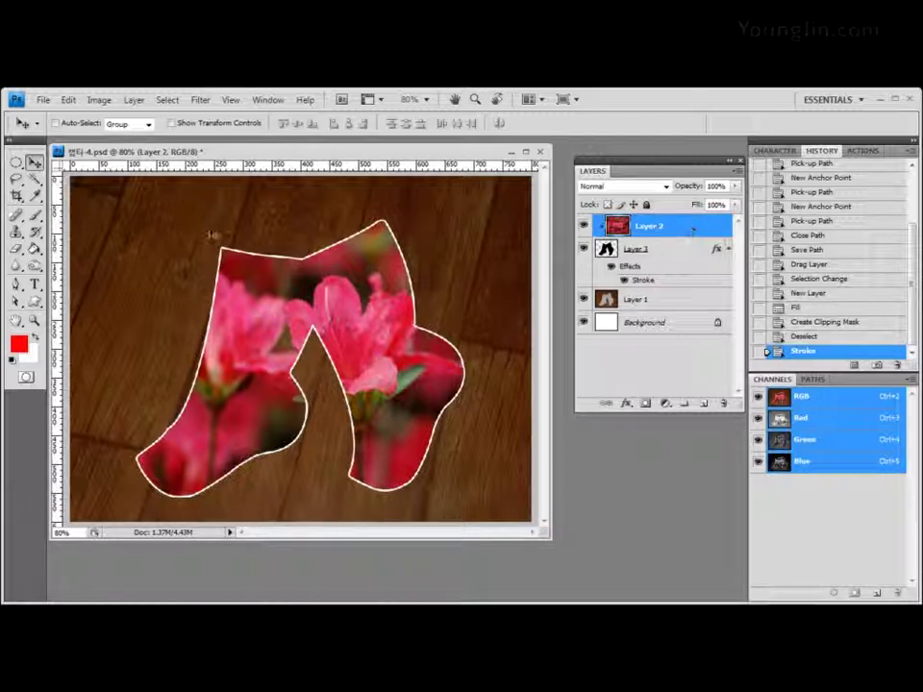
left_click(35, 284)
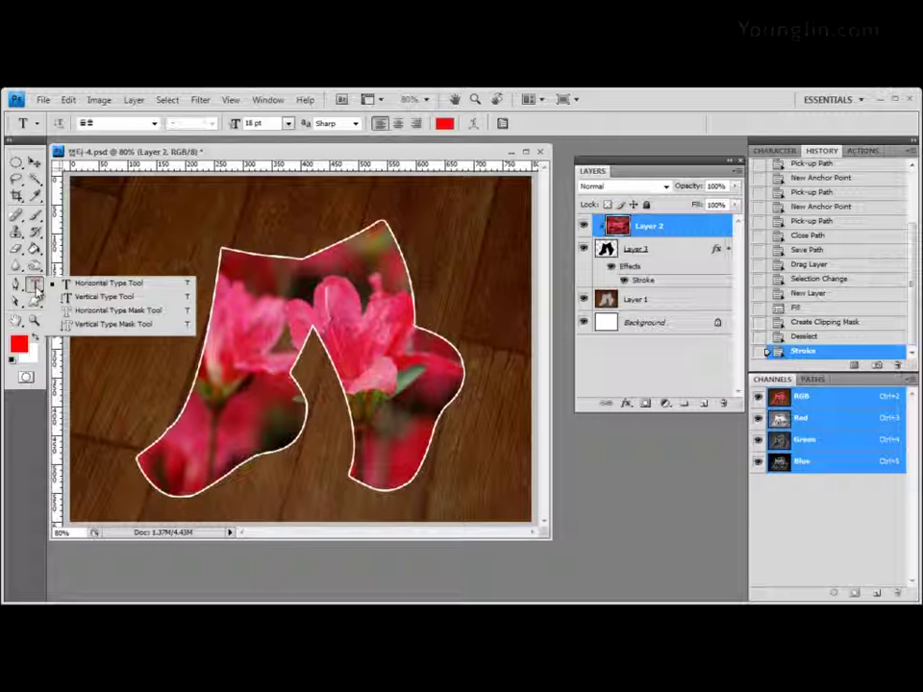
left_click(132, 298)
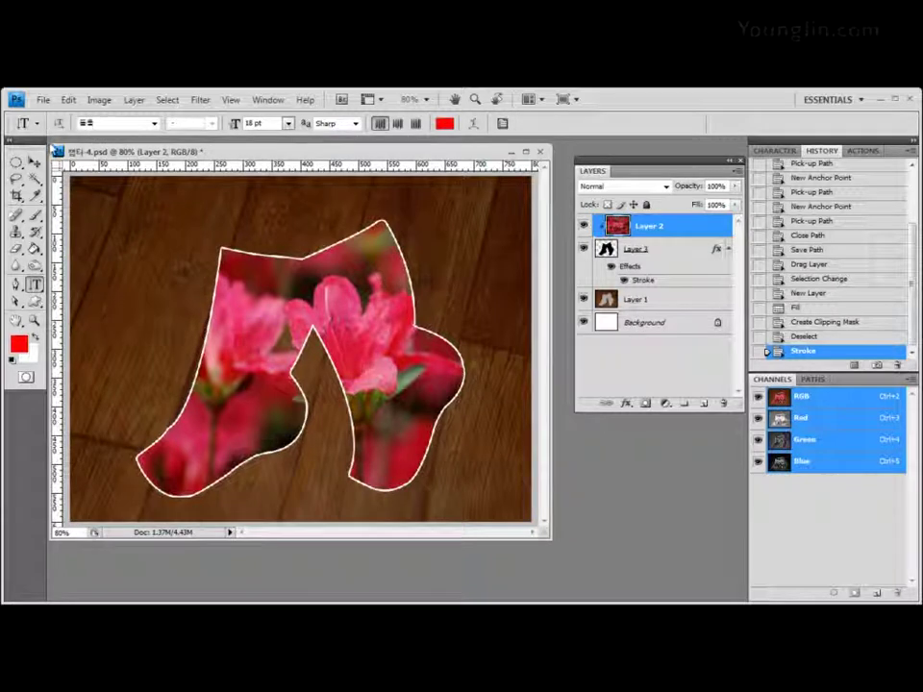
left_click(154, 123)
left_click(94, 132)
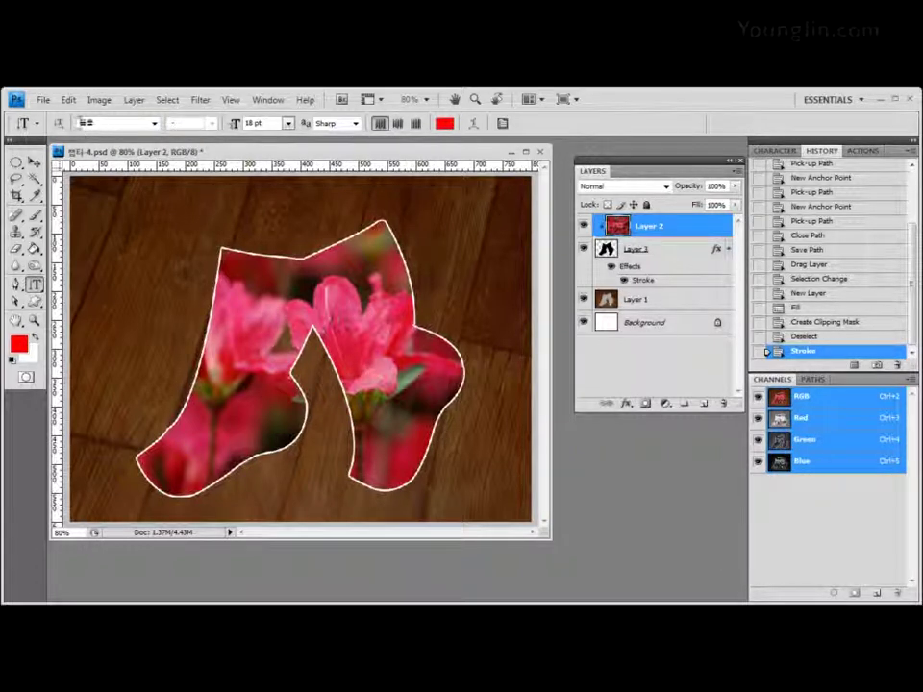
left_click(69, 99)
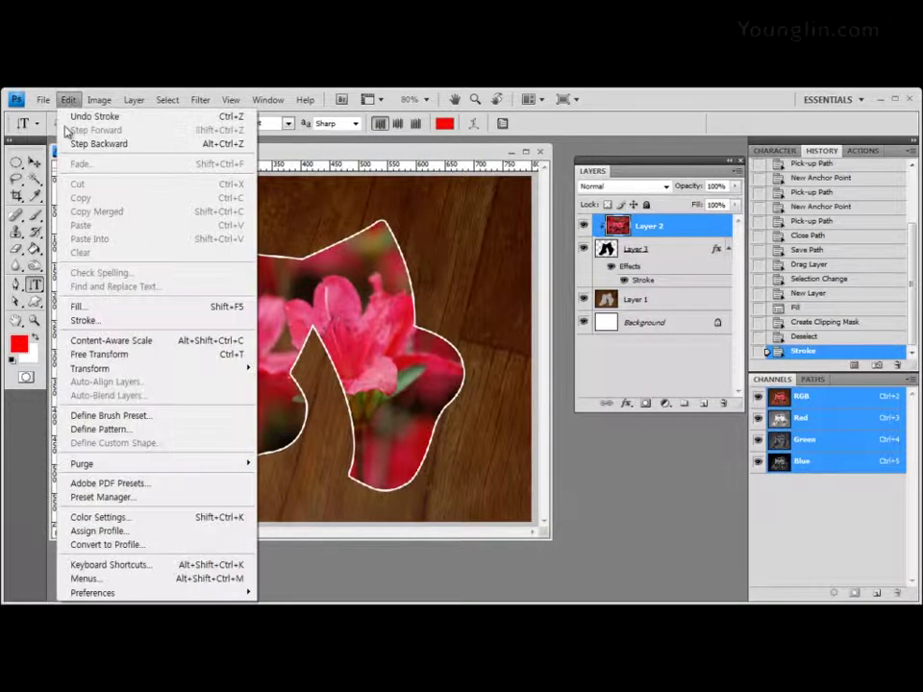
left_click(44, 100)
mouse_move(67, 101)
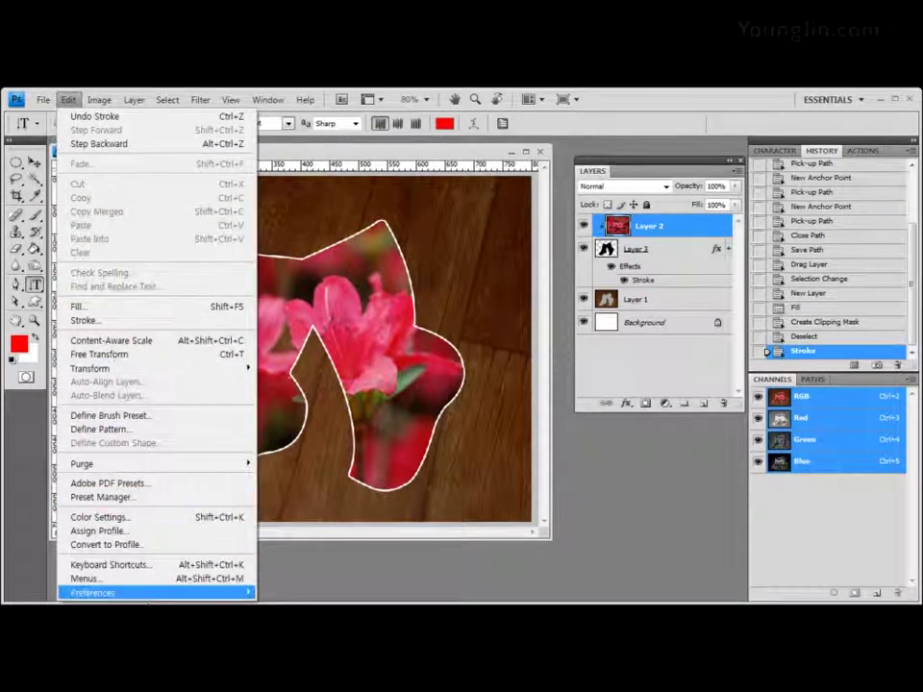
mouse_move(193, 592)
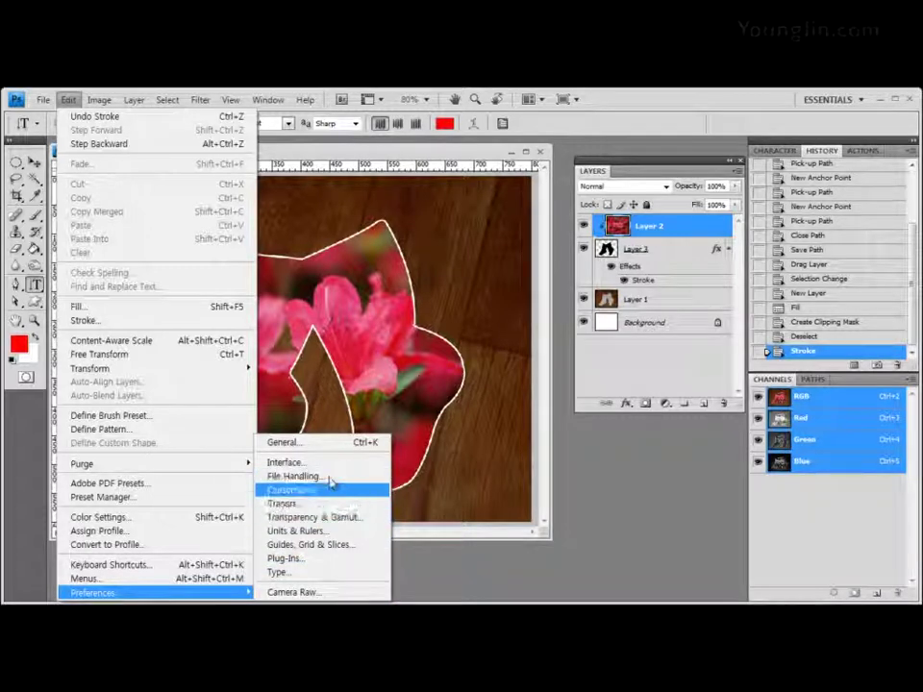
key("Escape")
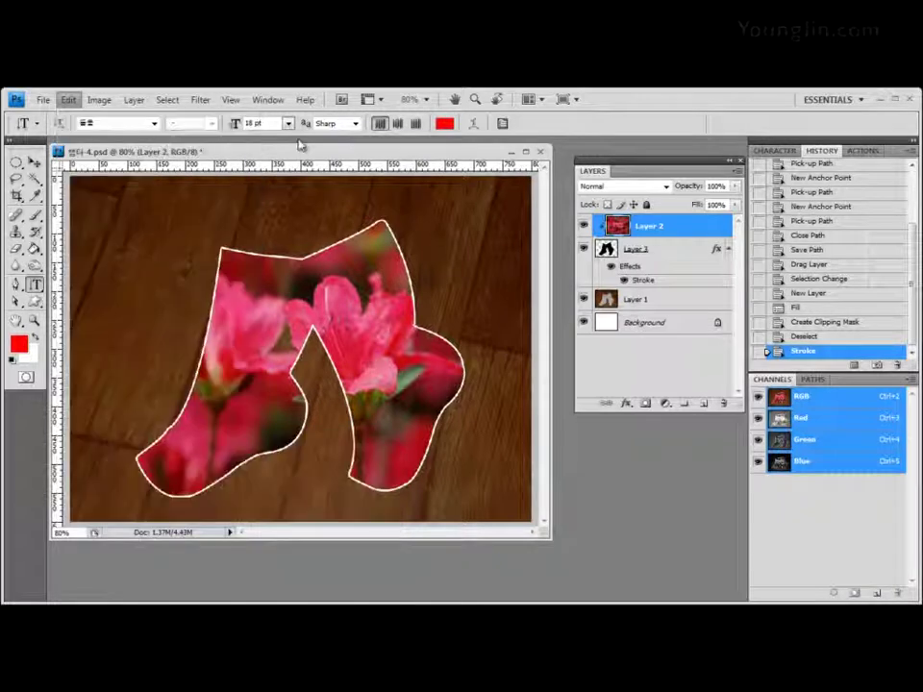
Step: Turn off Show Font Names in English in the Type preferences and return to the Vertical Type Tool
key("i")
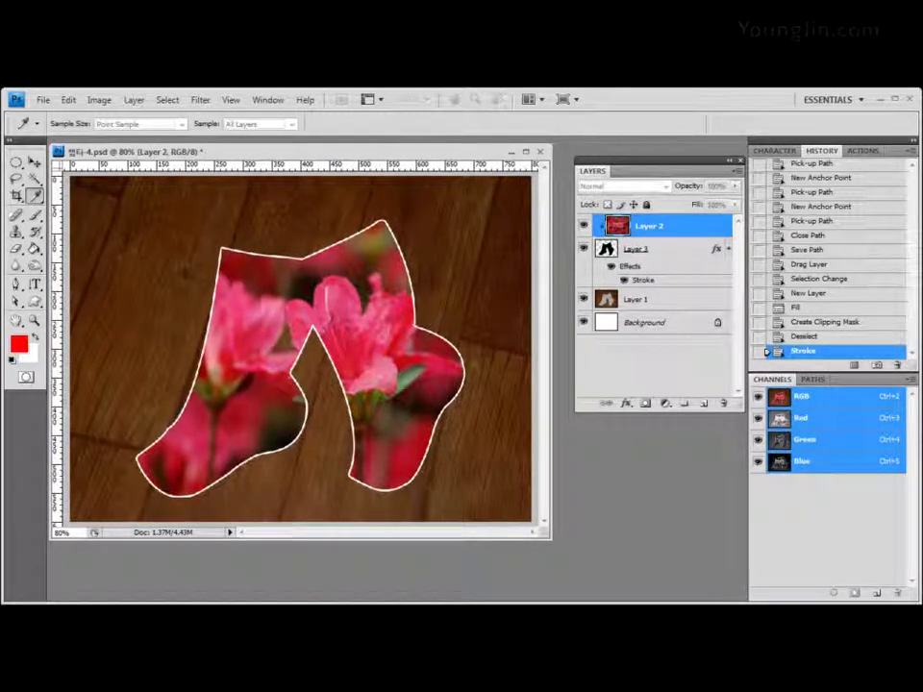
key("ctrl+k")
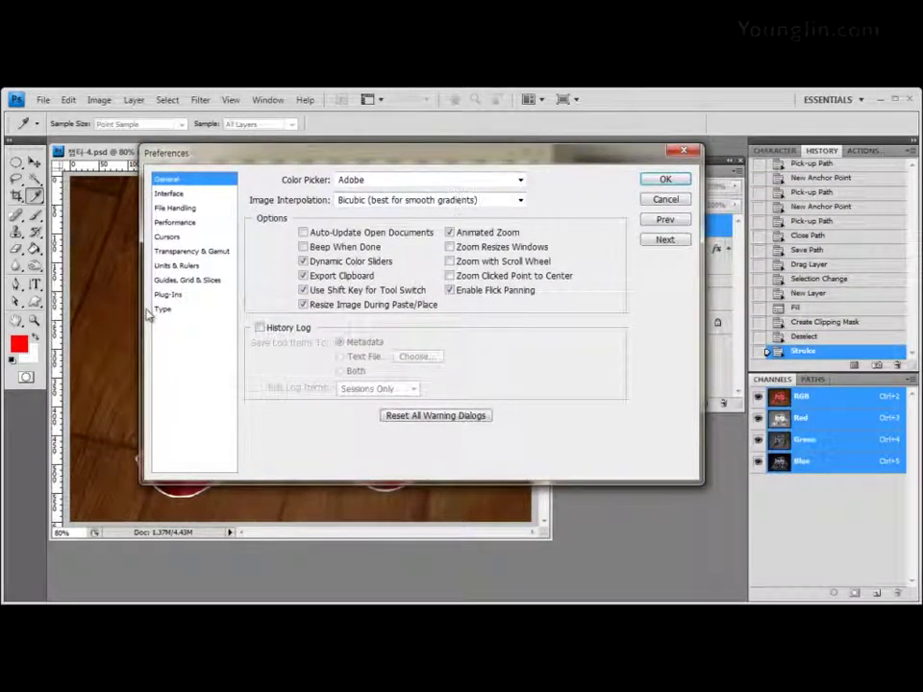
left_click(161, 310)
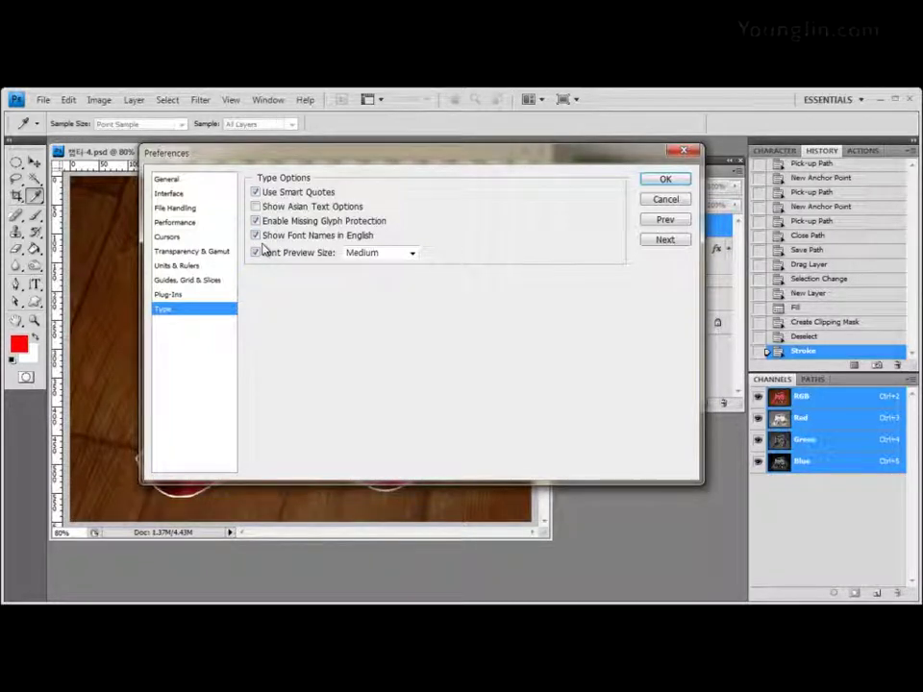
left_click(256, 235)
left_click(663, 180)
key("t")
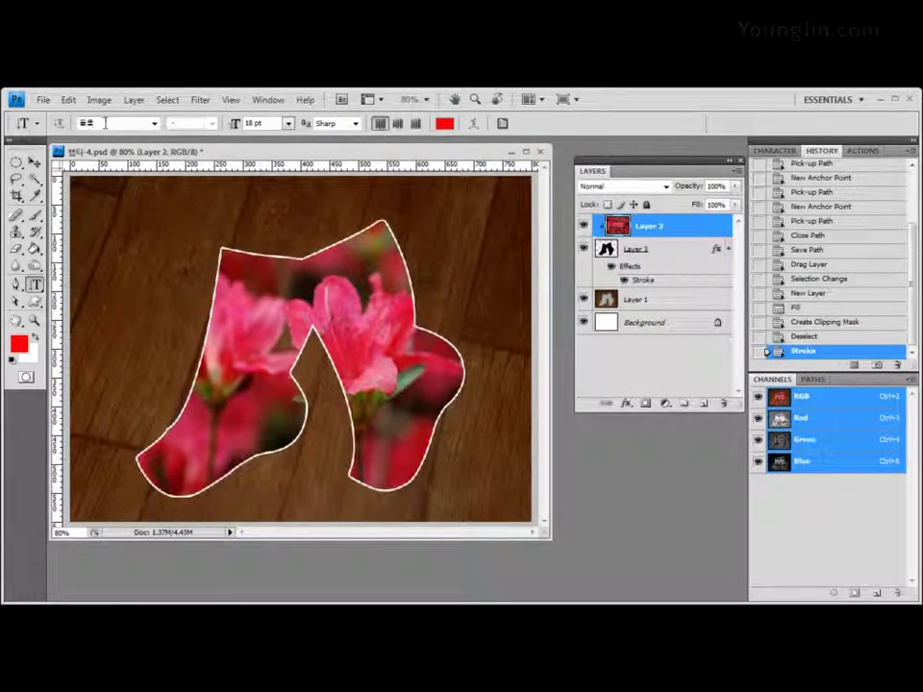
Step: Set the vertical text's font to 궁서 and its size to 100 pt
left_click(154, 123)
scroll(159, 170, "up", 5)
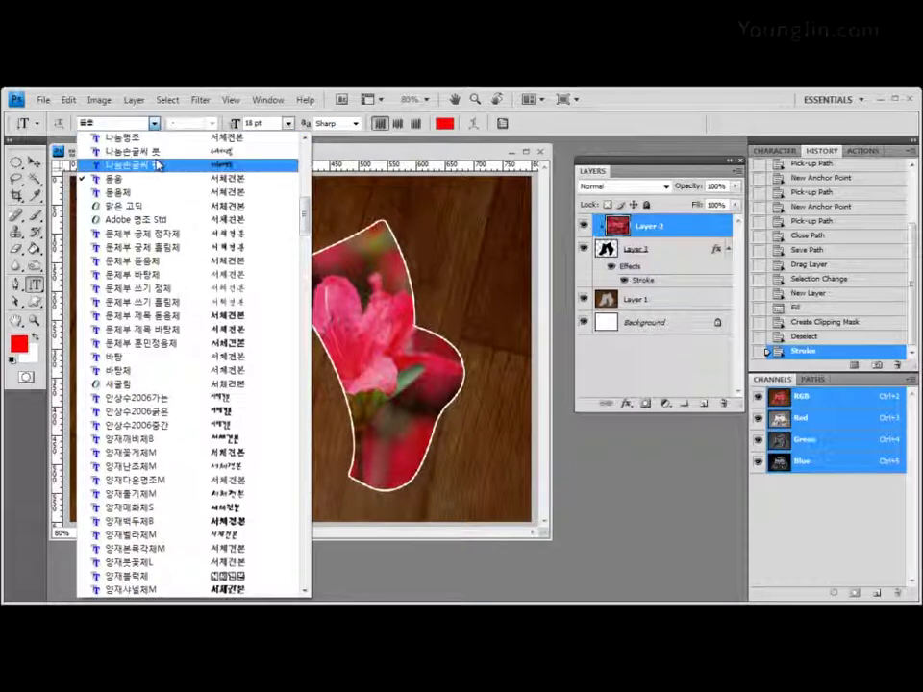
scroll(156, 245, "up", 1)
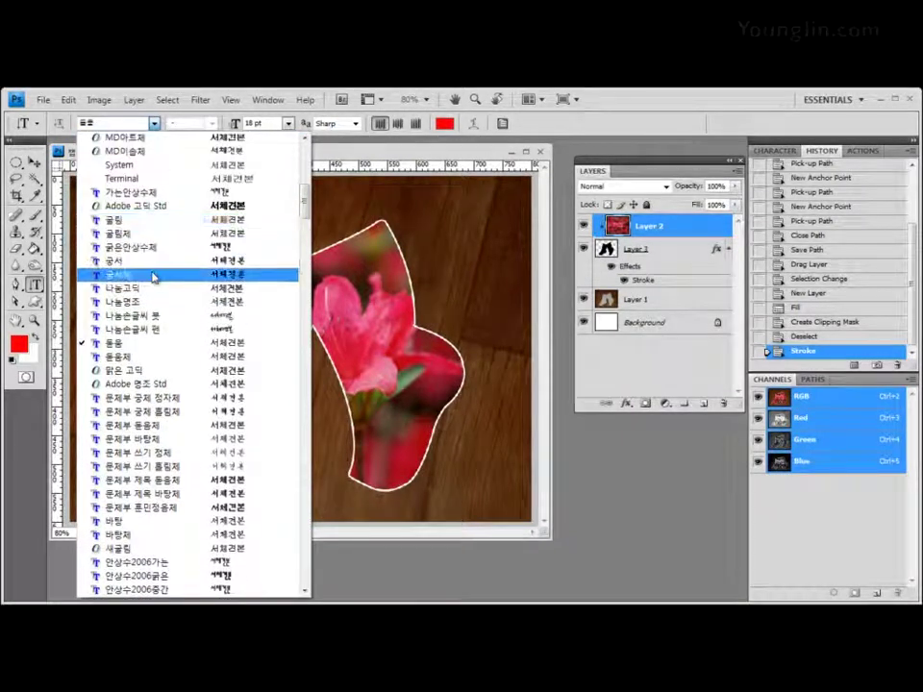
left_click(153, 264)
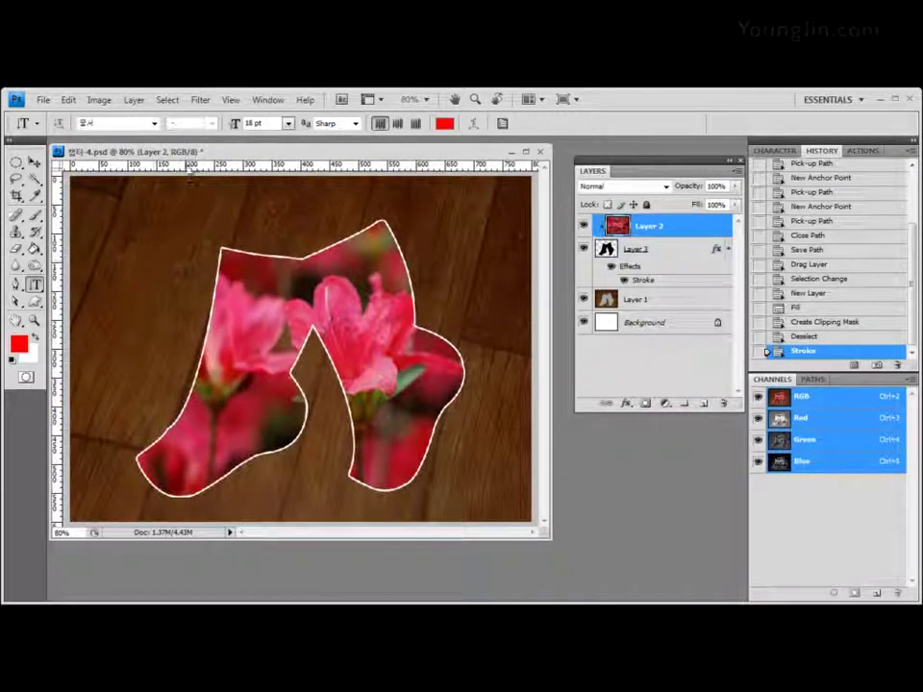
left_click(288, 124)
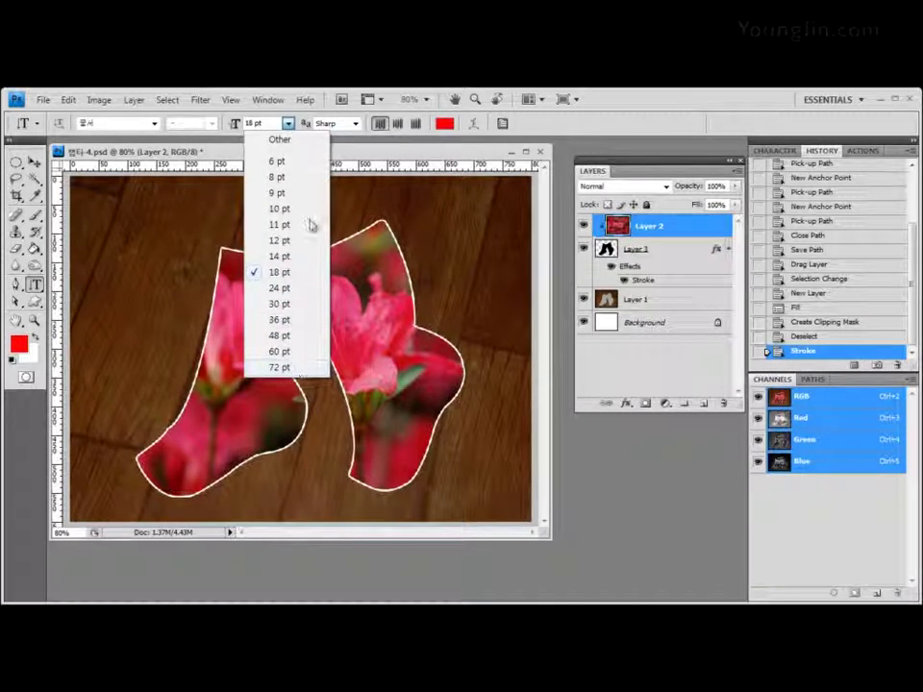
left_click(254, 123)
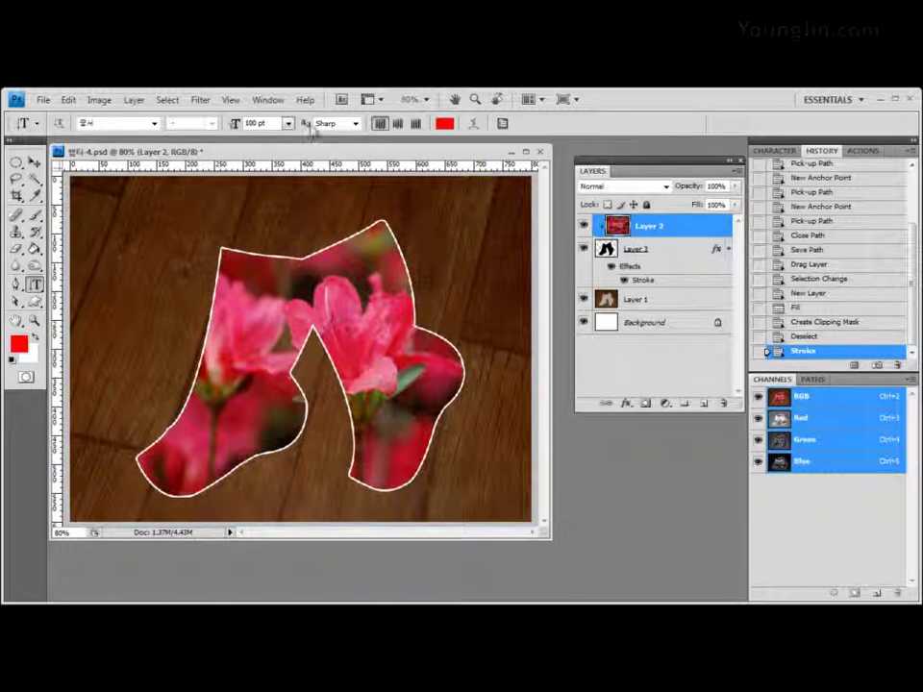
left_click(353, 126)
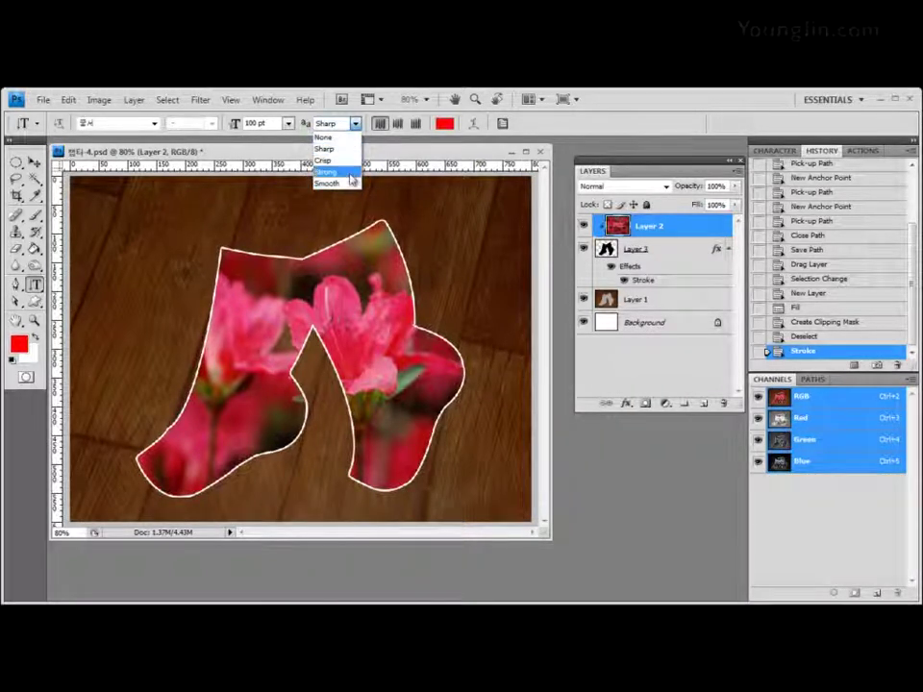
left_click(355, 124)
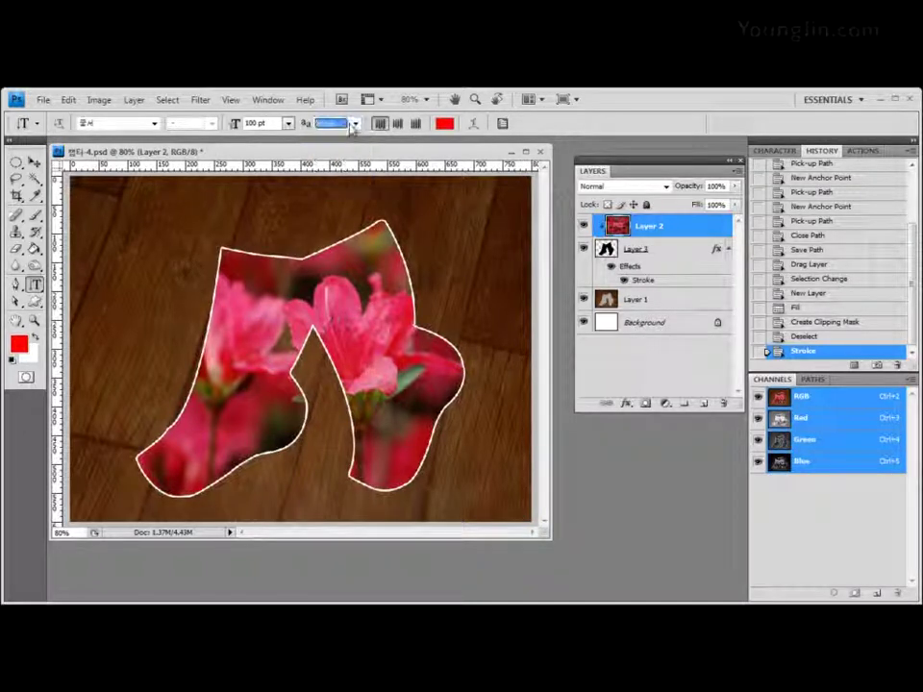
left_click(357, 125)
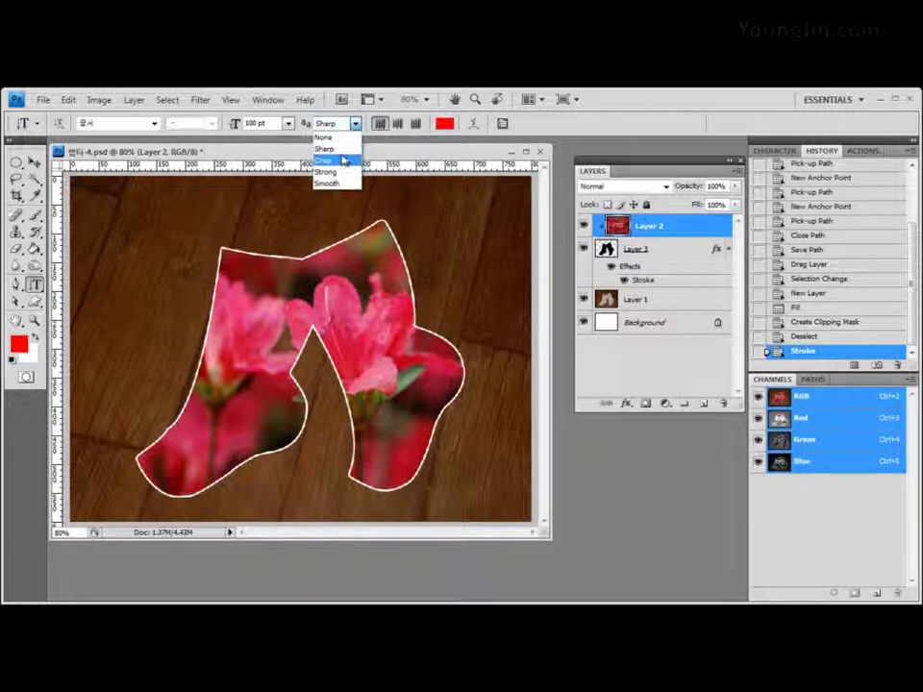
left_click(356, 130)
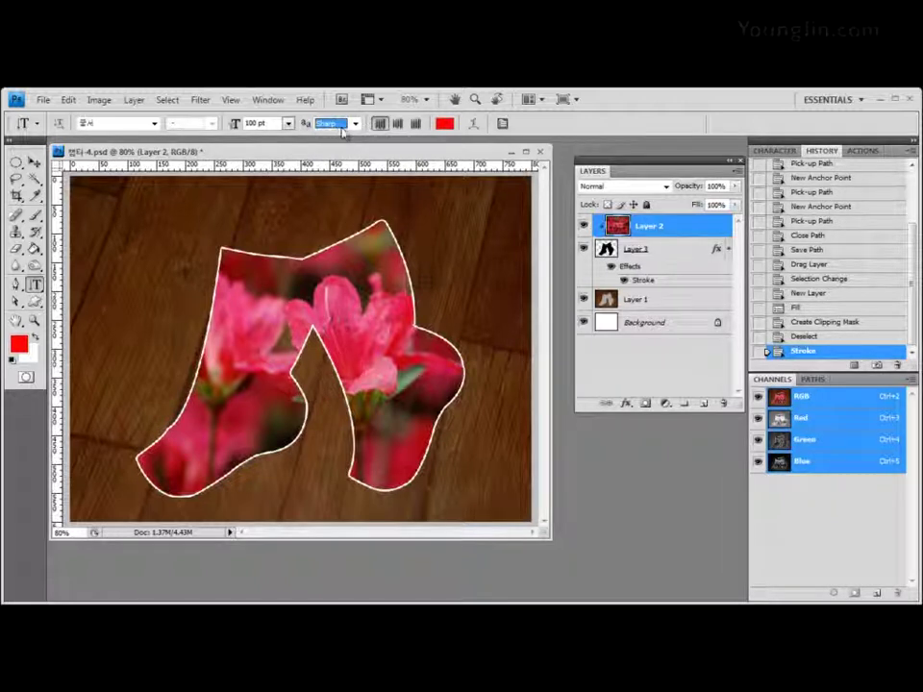
Step: Set the text color to white, hex ffffff
left_click(448, 127)
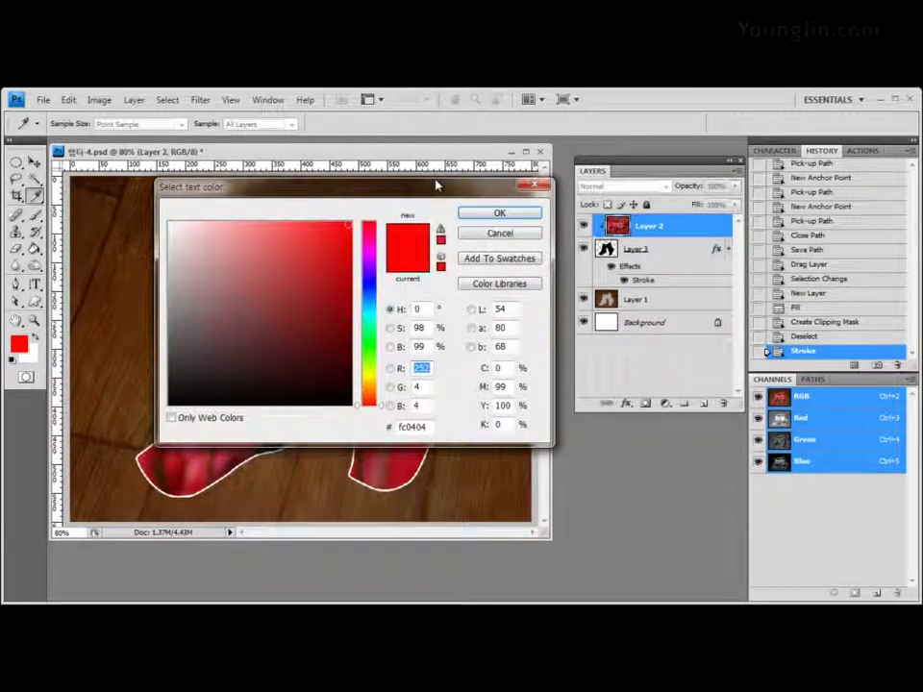
left_click_drag(435, 185, 394, 182)
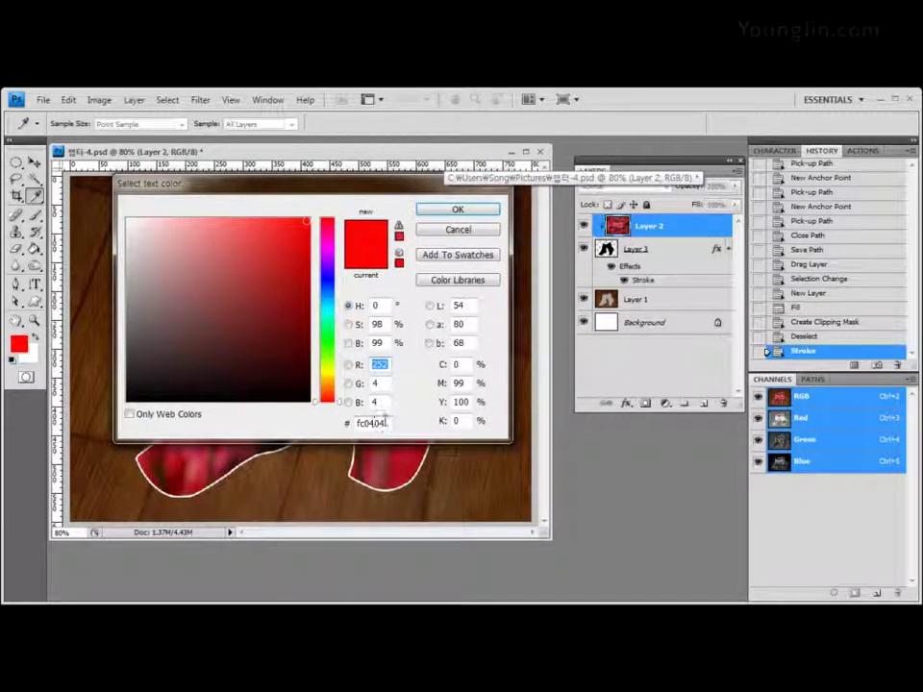
key("Tab")
key("Tab")
key("Tab")
type("ffffff")
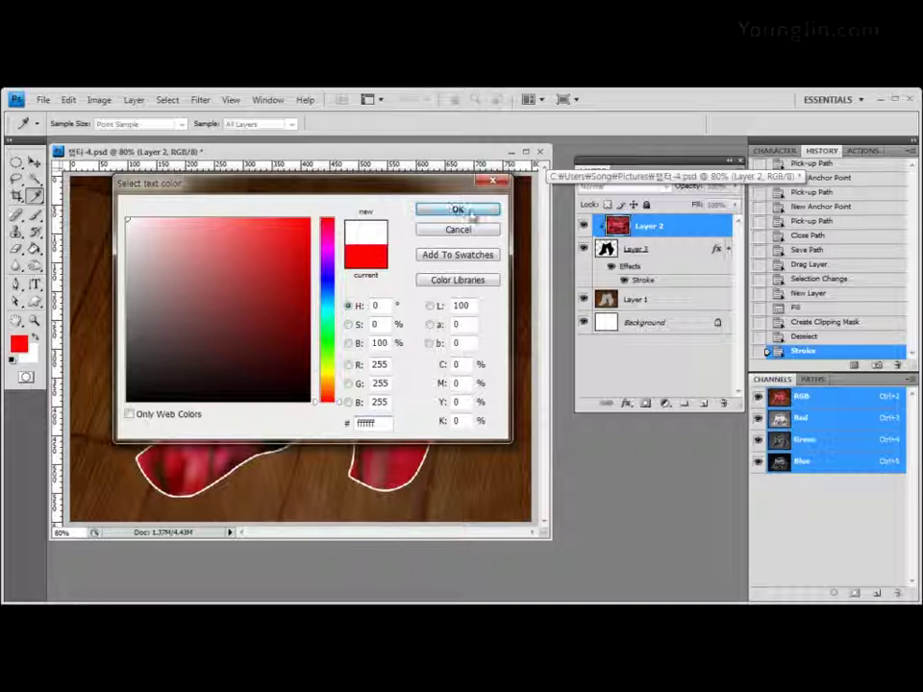
left_click(472, 210)
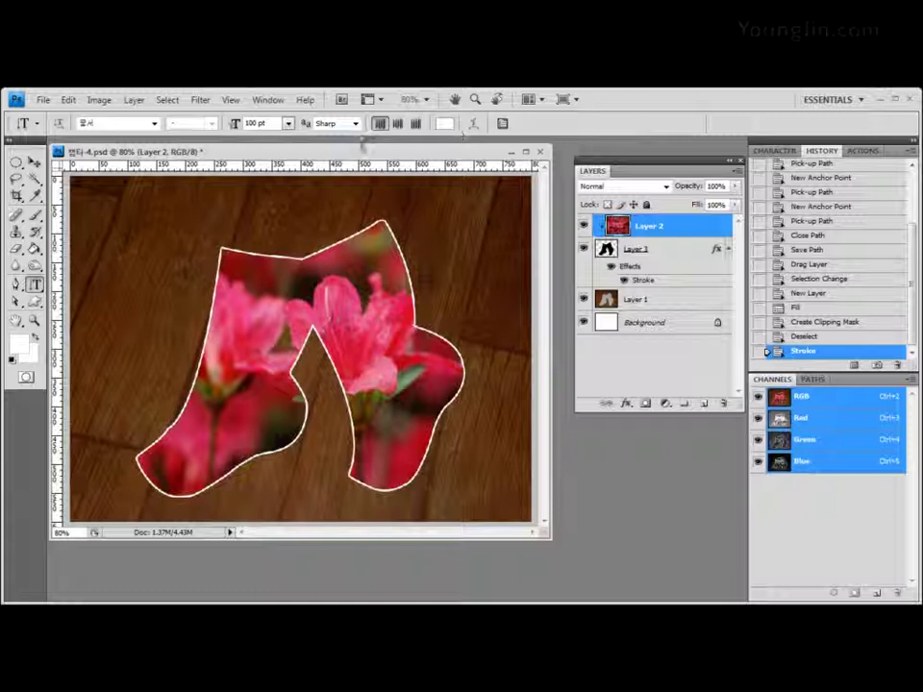
Step: Add the vertical text "한국의 멋" along the left edge of the image, beside the flower-filled socks
left_click(95, 239)
type("gks")
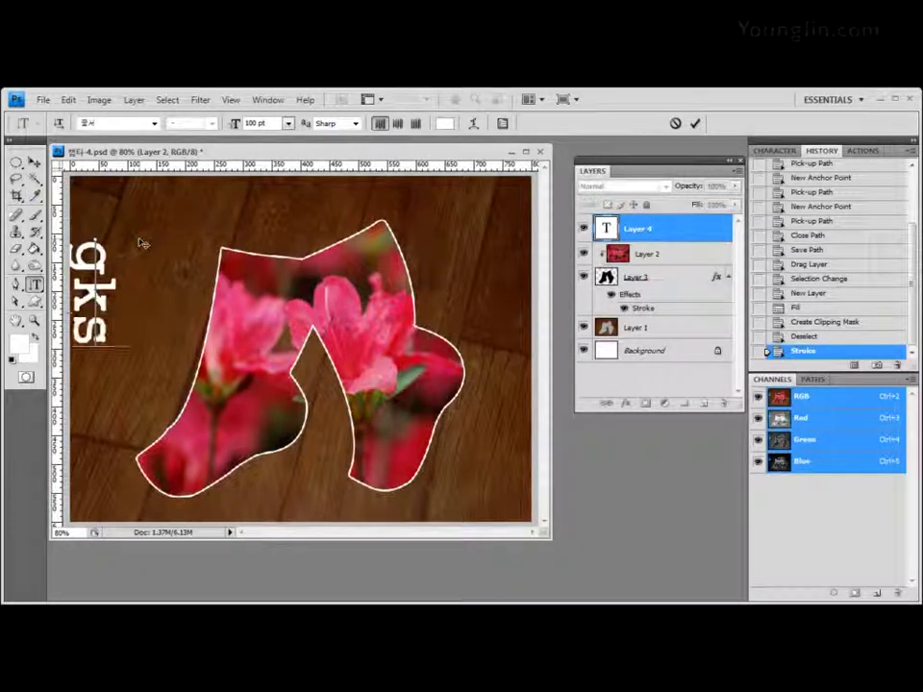
key("BackSpace")
key("BackSpace")
key("BackSpace")
type("한")
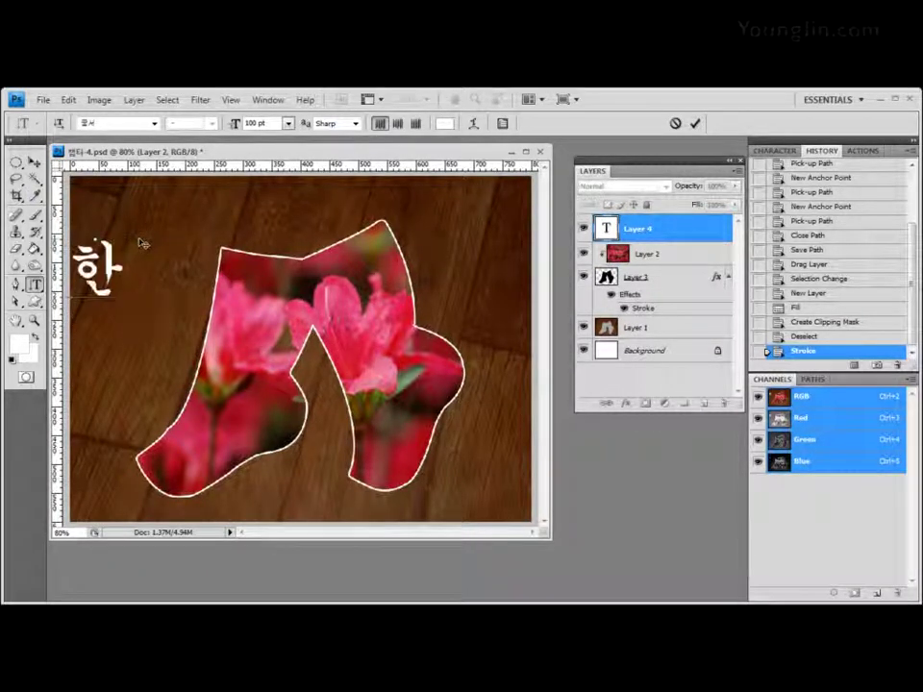
type("국의 ")
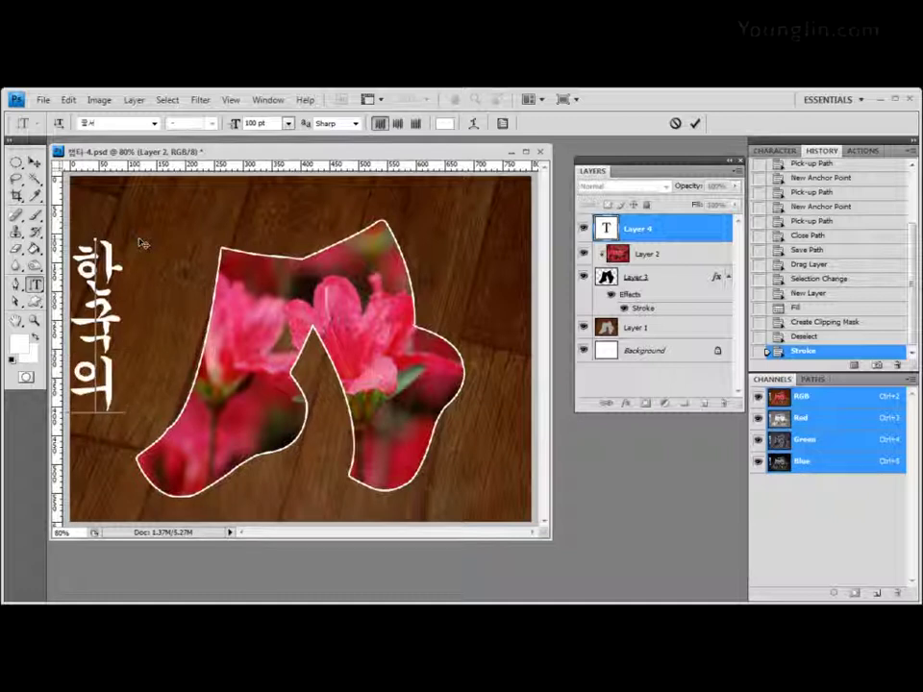
type("멋")
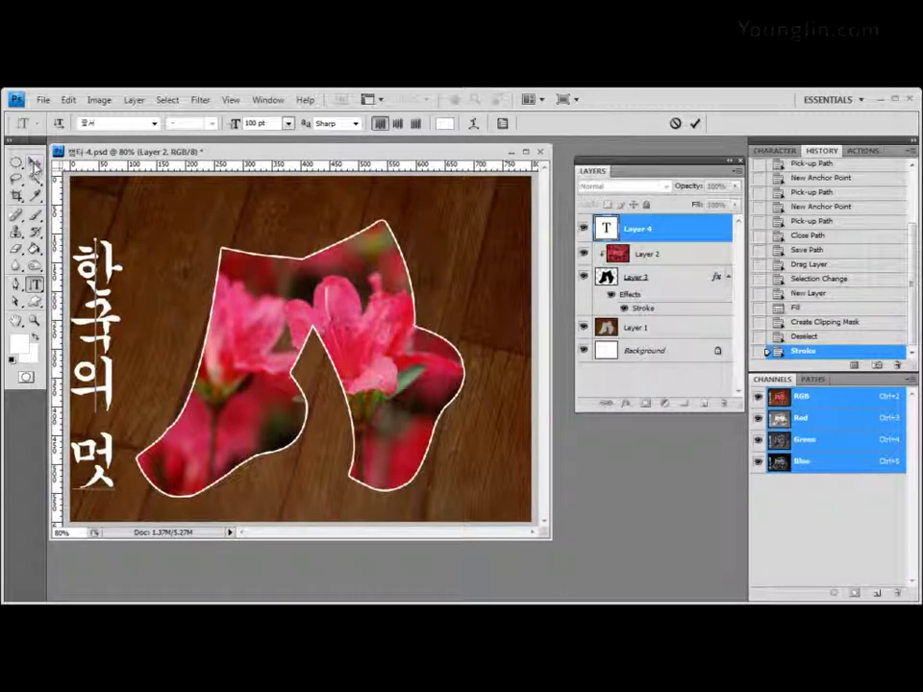
left_click(34, 164)
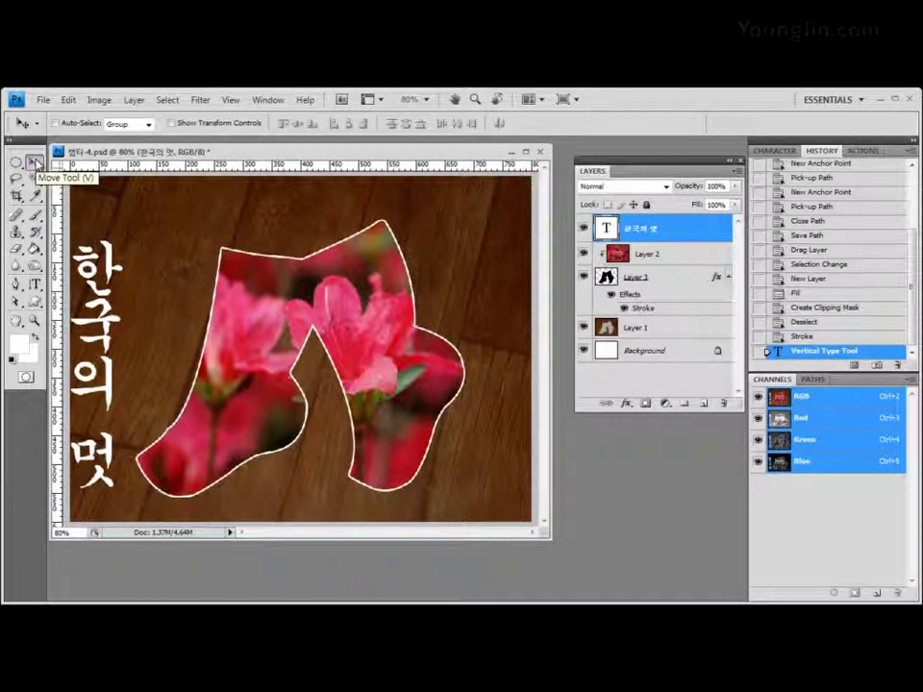
Step: Switch to the Gradient tool and open the Gradient Editor for the Black, White gradient
left_click(35, 248)
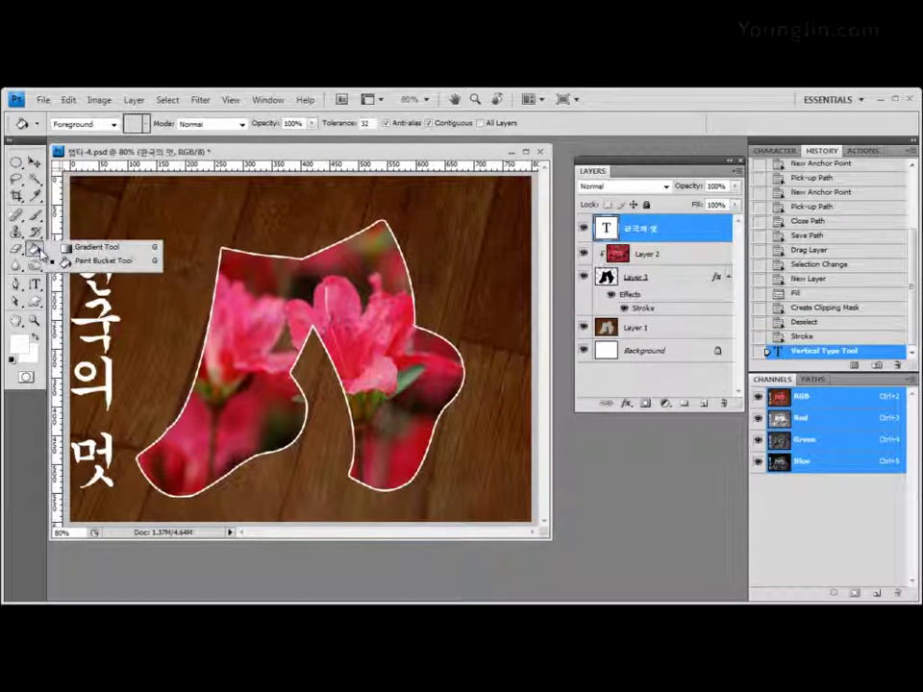
left_click(93, 249)
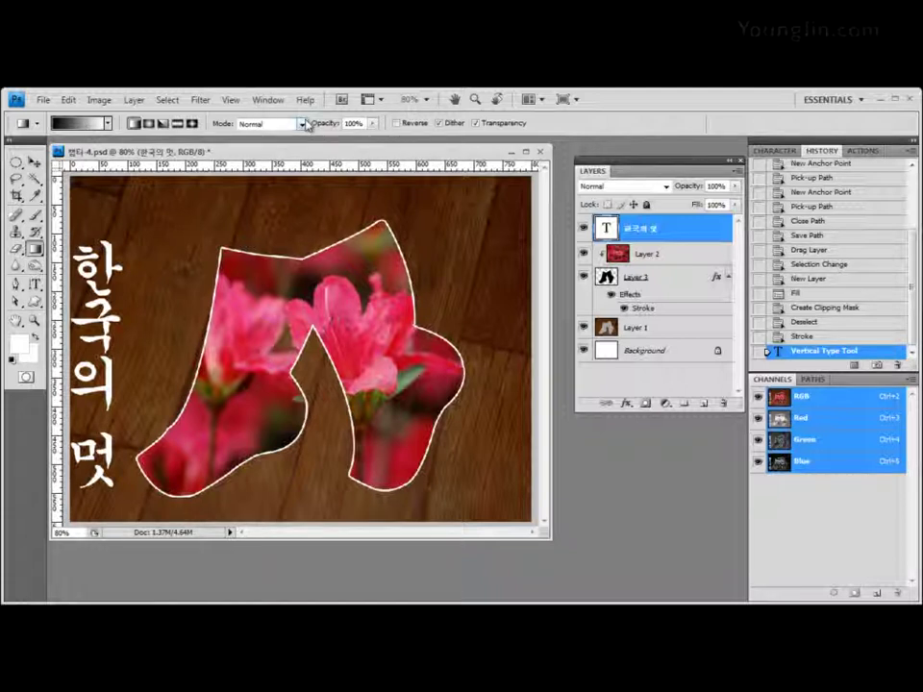
left_click(109, 124)
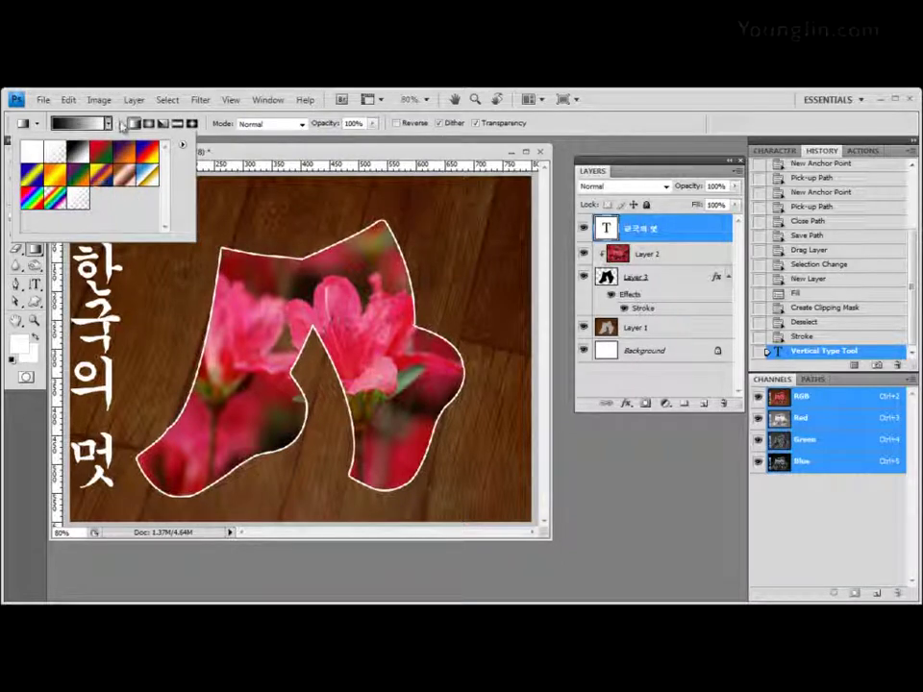
left_click(104, 125)
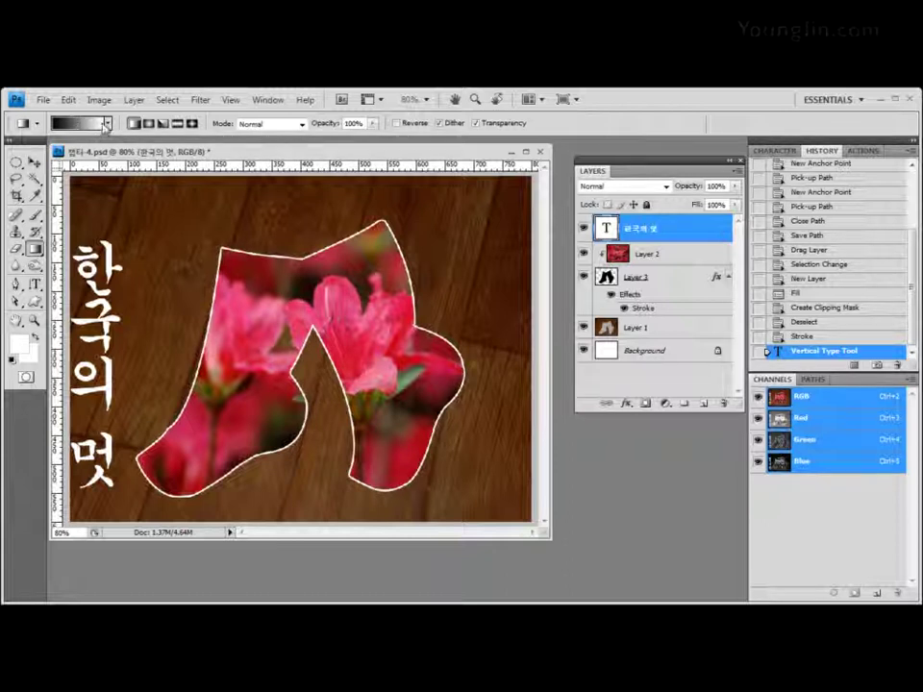
left_click(81, 128)
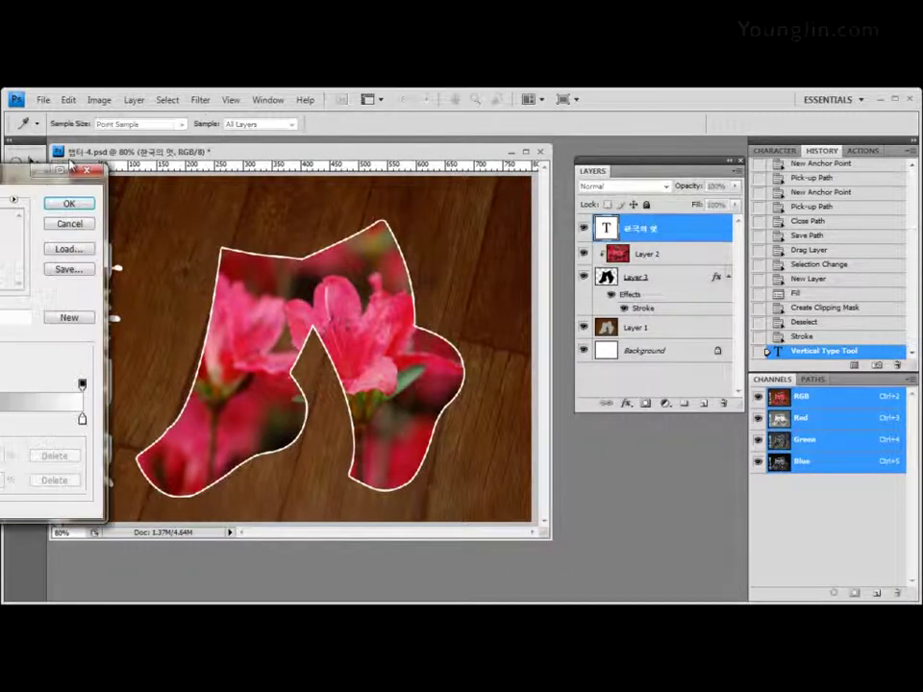
left_click_drag(39, 163, 620, 163)
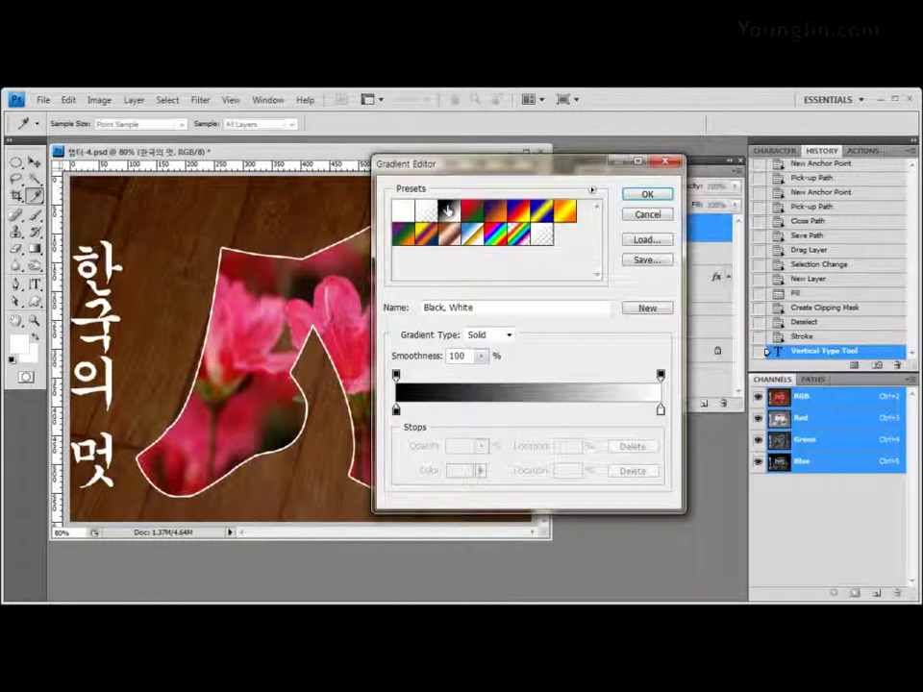
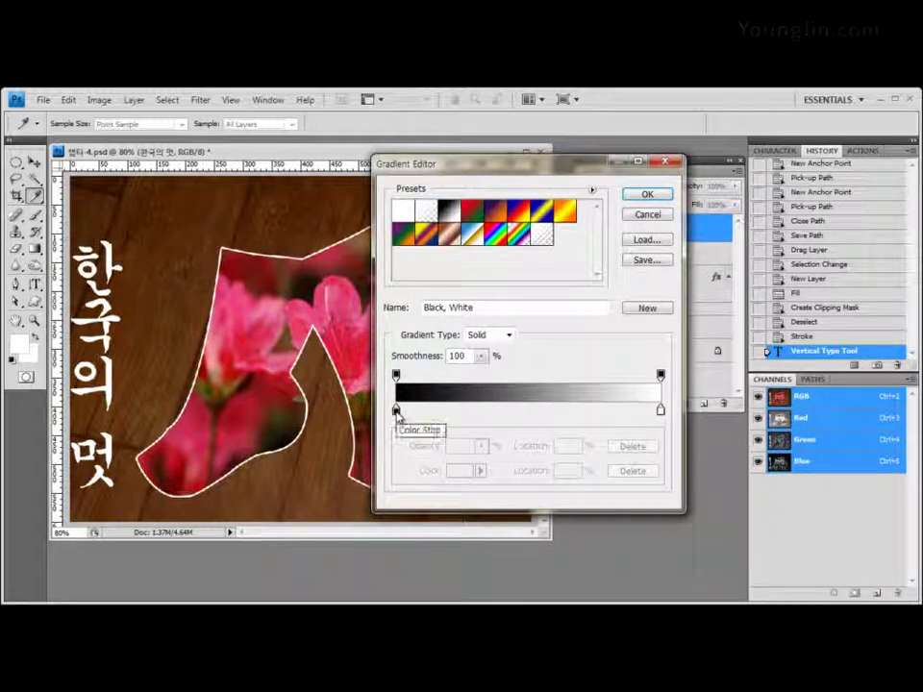
Step: Set the gradient's starting color stop, at location 0%, to hex 3300ff
double_click(396, 412)
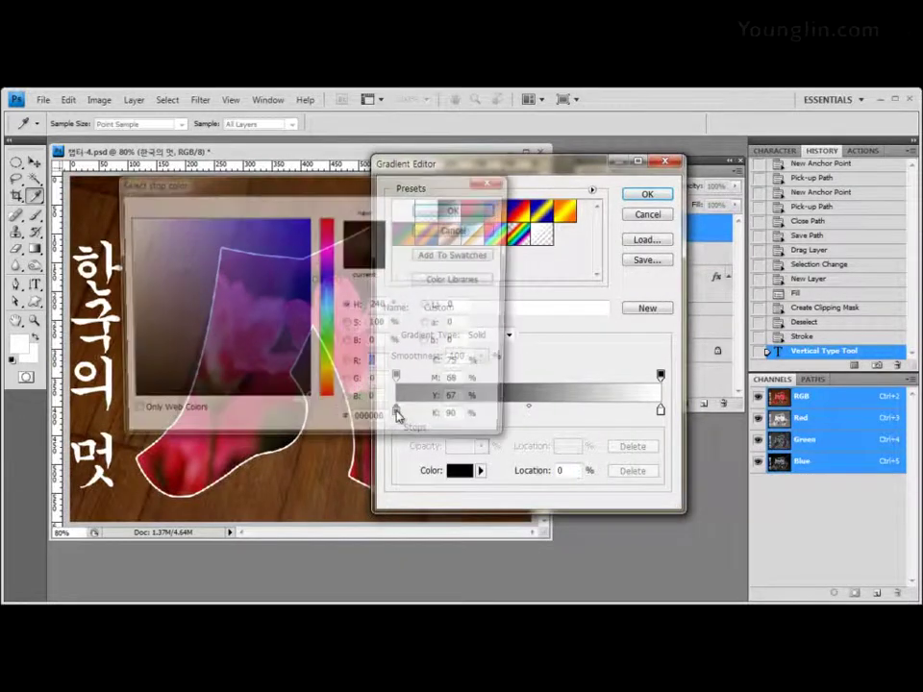
left_click_drag(381, 186, 405, 199)
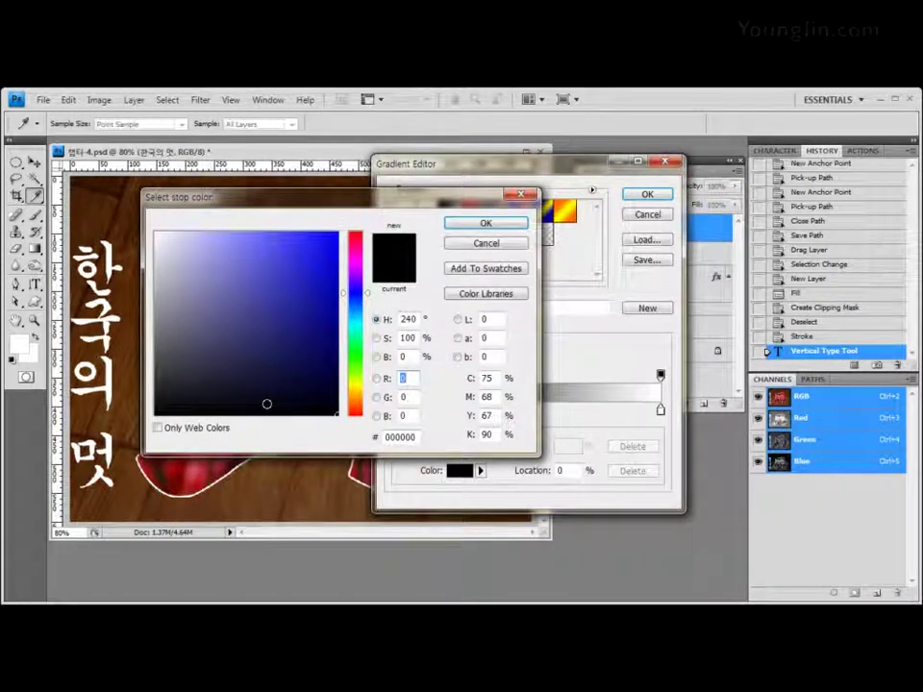
type("33")
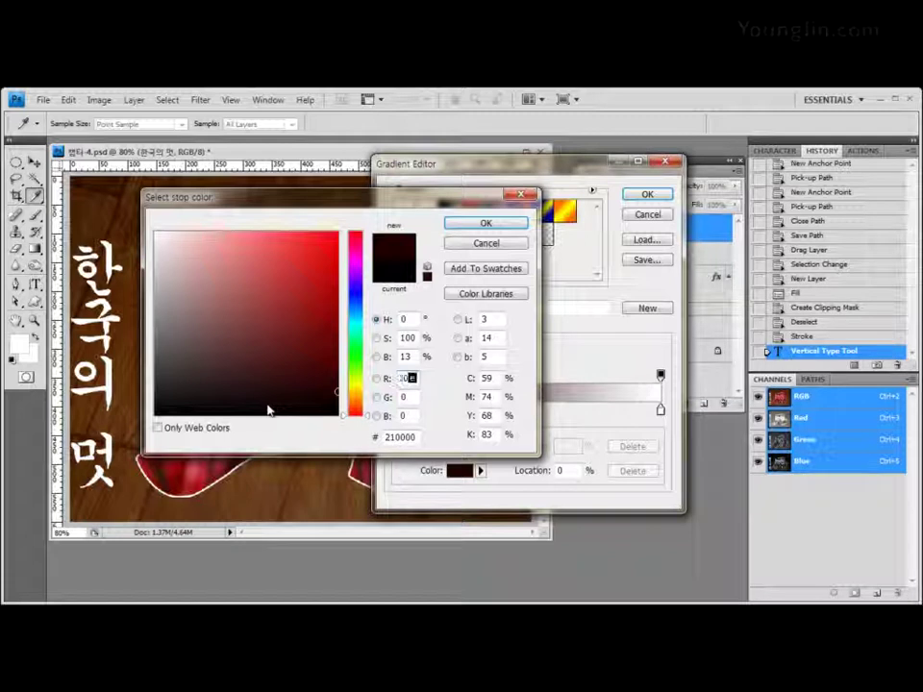
key("BackSpace")
key("BackSpace")
type("3")
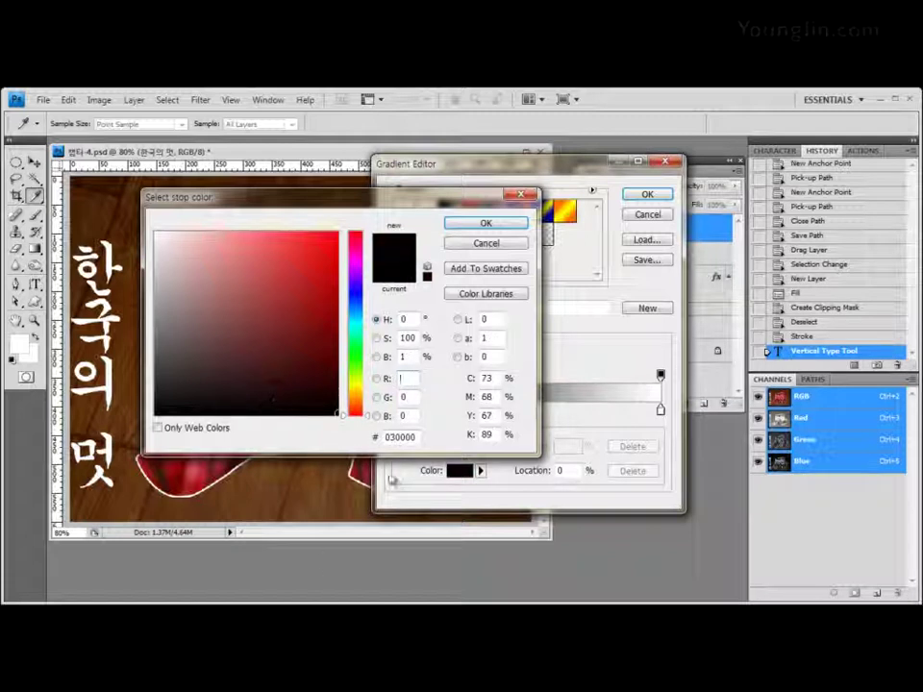
key("Tab")
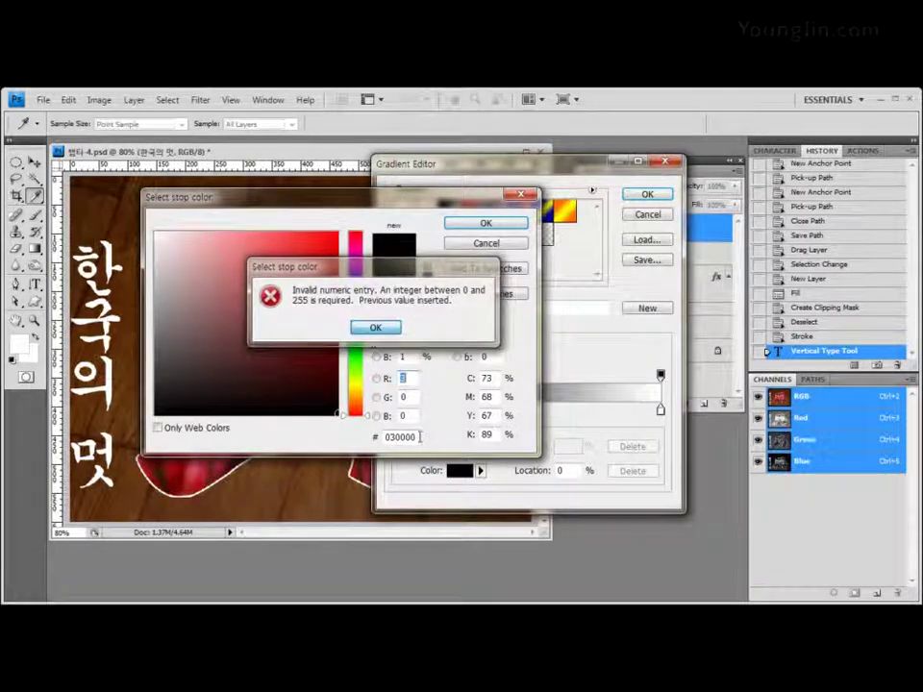
left_click(373, 328)
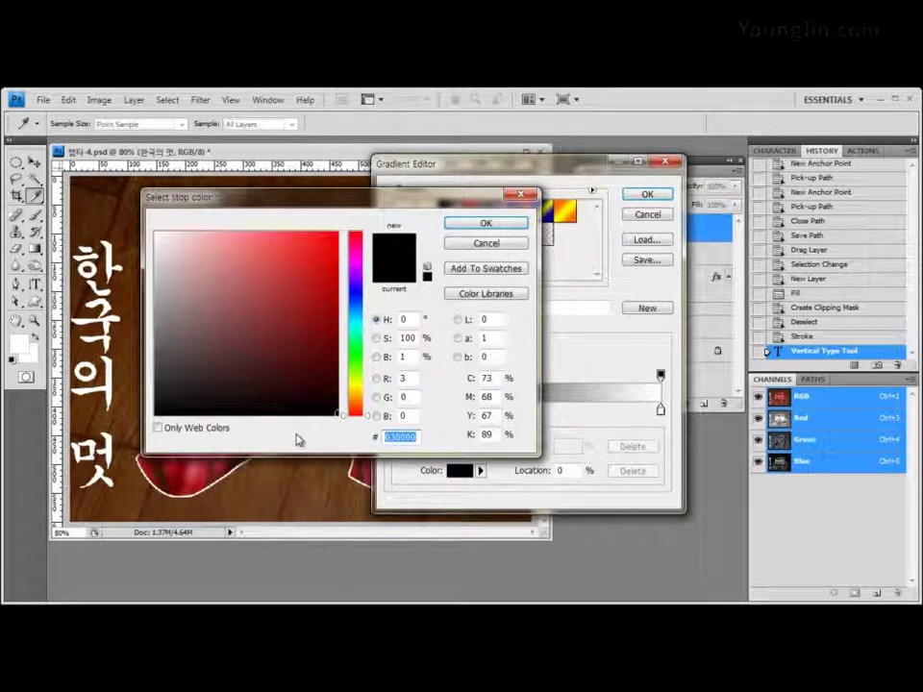
type("3300")
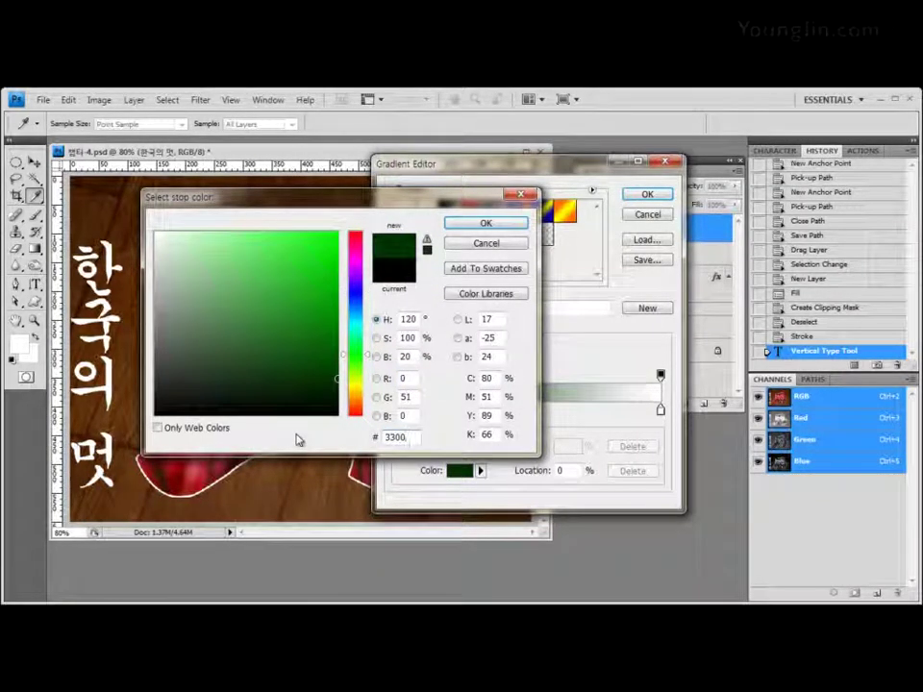
type("ff")
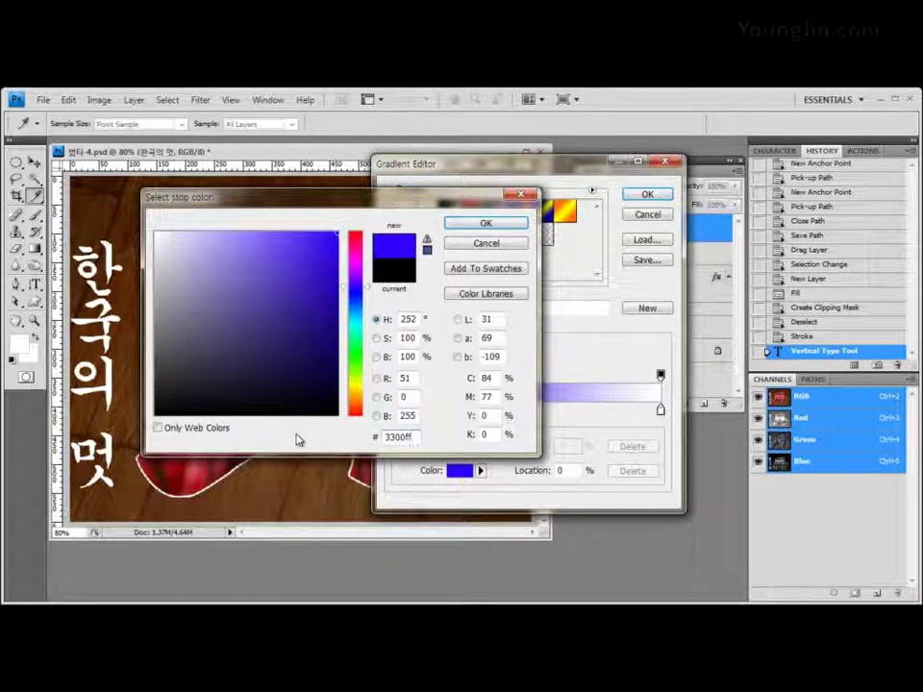
left_click(513, 226)
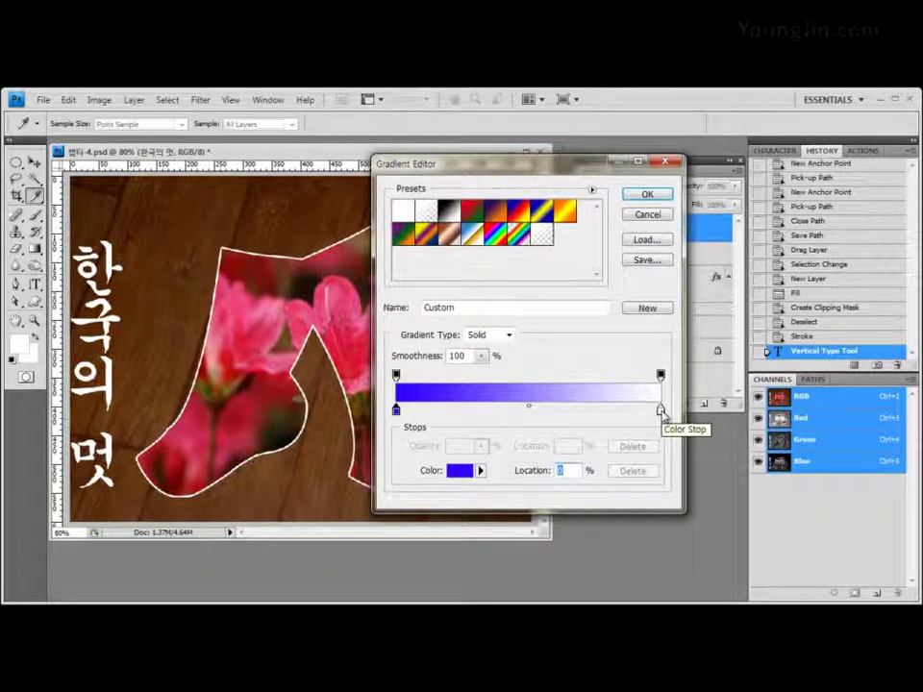
Step: Set the gradient's ending color stop, at location 100%, to hex ffff33 and accept the custom gradient
left_click(660, 411)
double_click(660, 411)
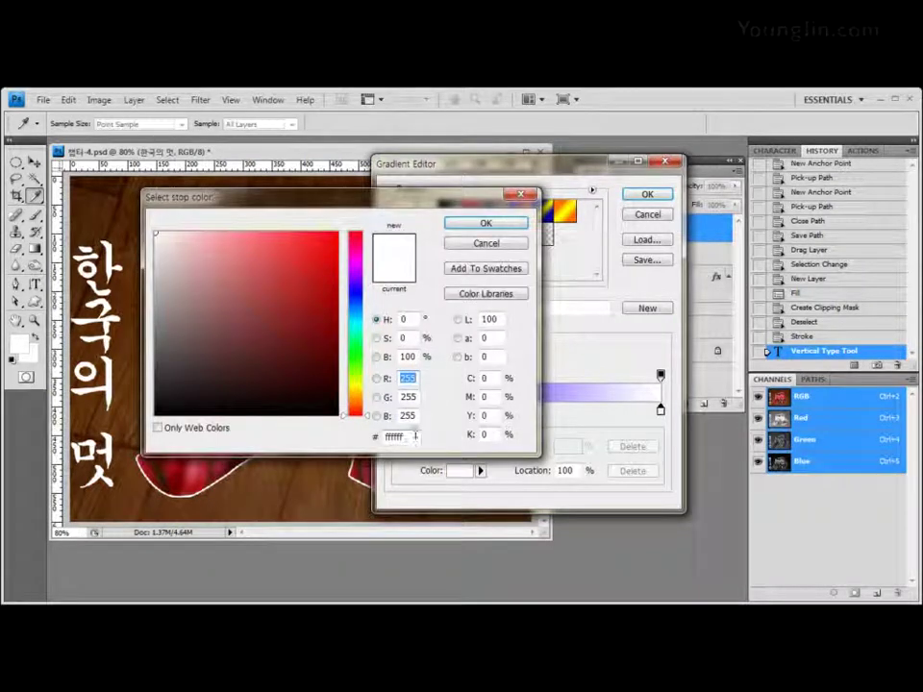
left_click_drag(411, 435, 335, 430)
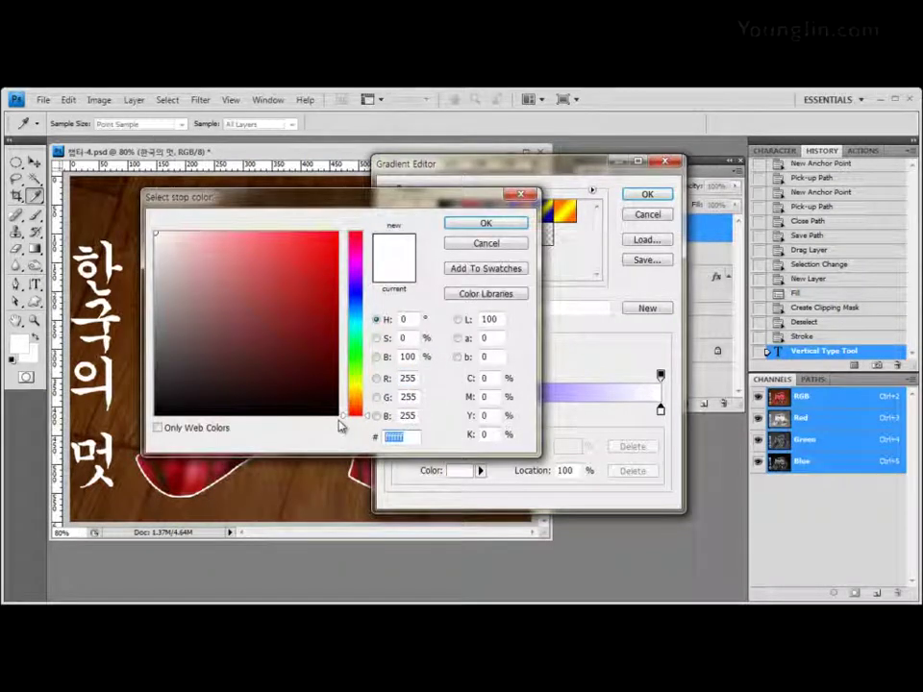
type("ffff")
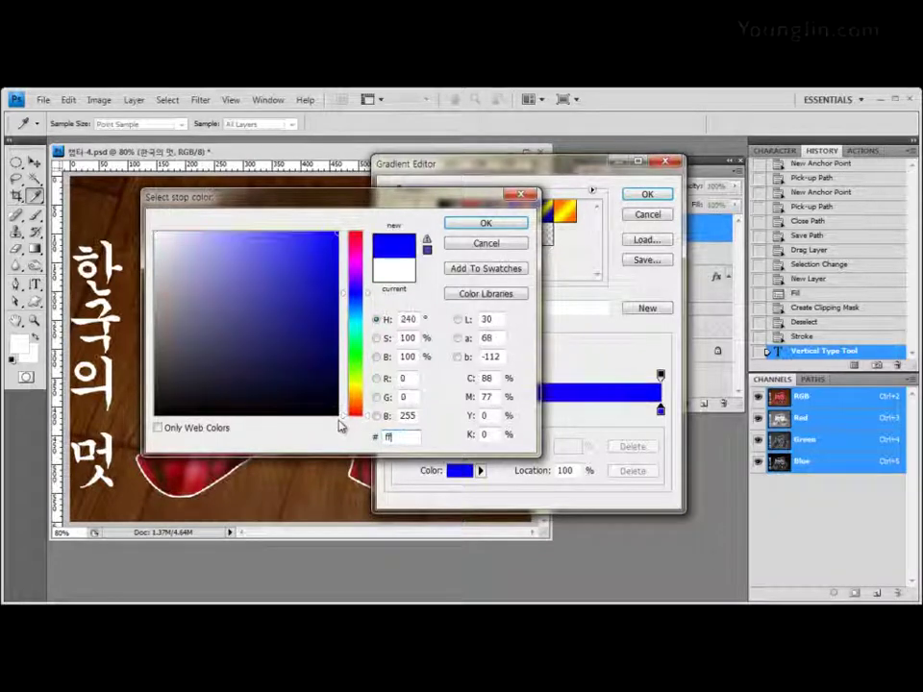
type("33")
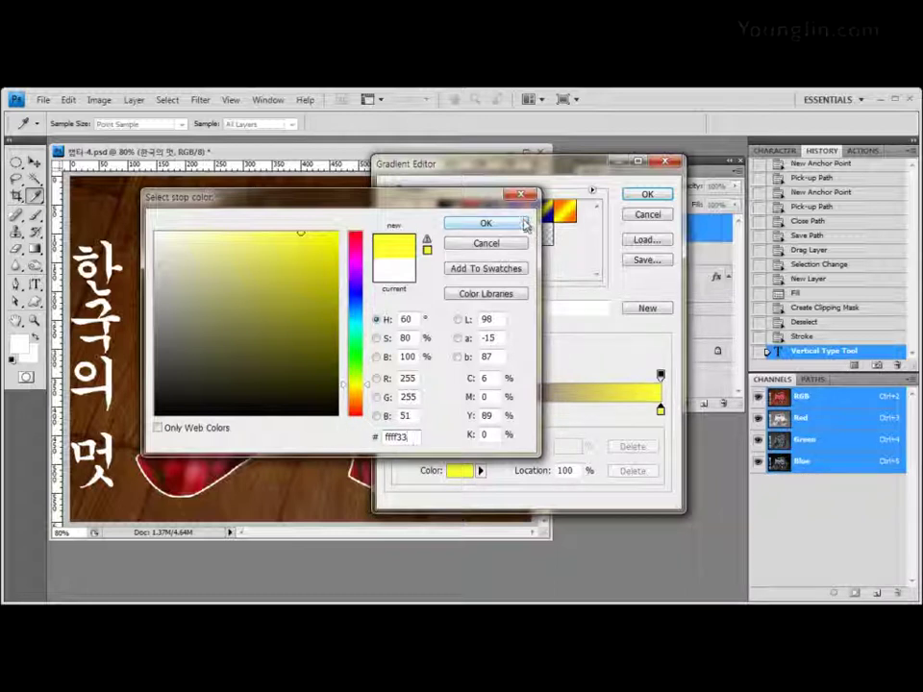
left_click(519, 224)
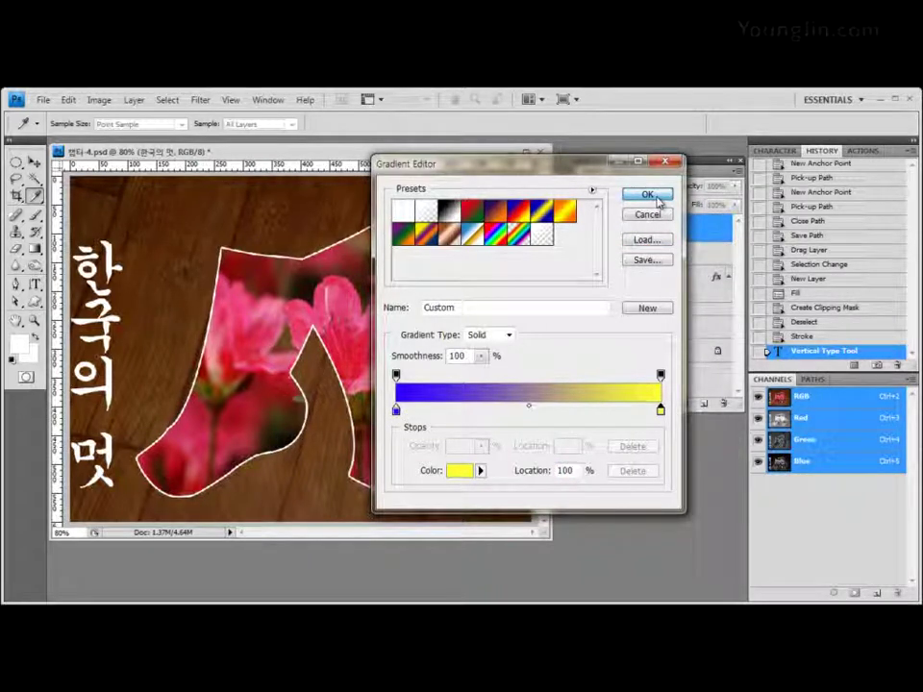
left_click(656, 198)
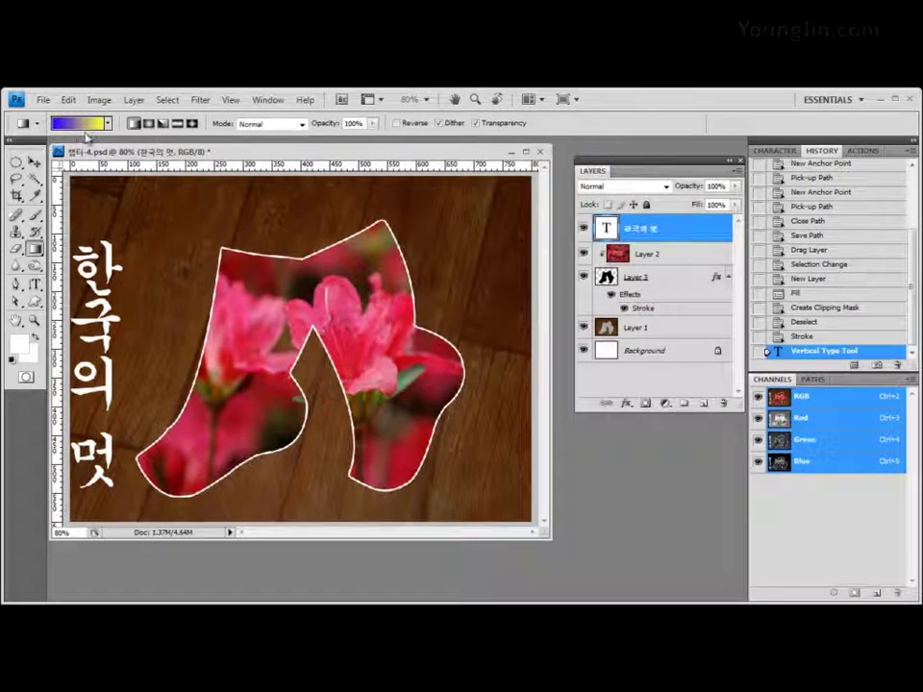
Step: Move the vertical title up and slightly inward from the image's left edge, and load its letter shapes as a selection
left_click(34, 164)
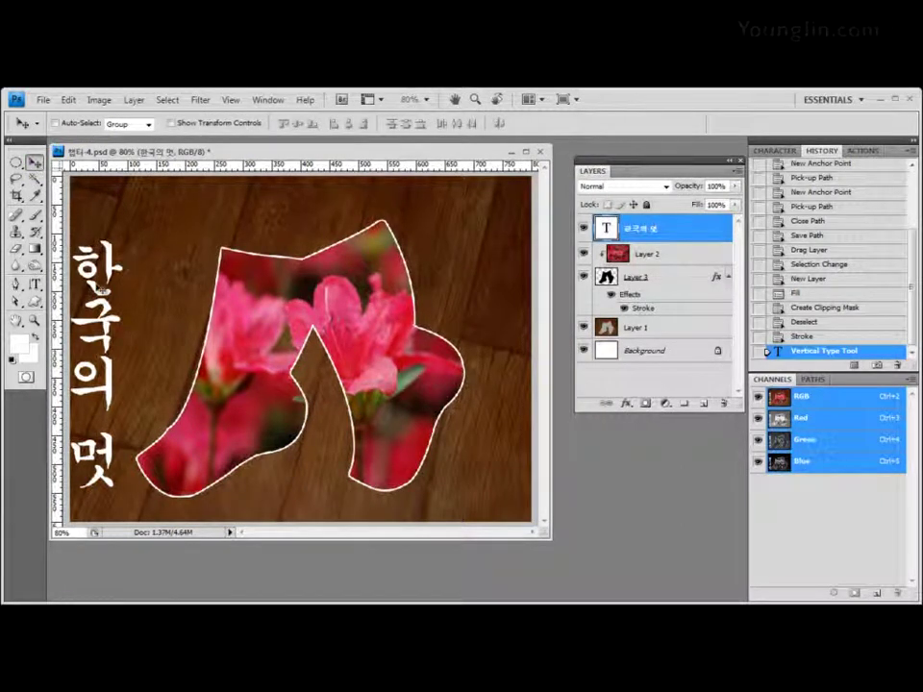
left_click_drag(105, 280, 131, 236)
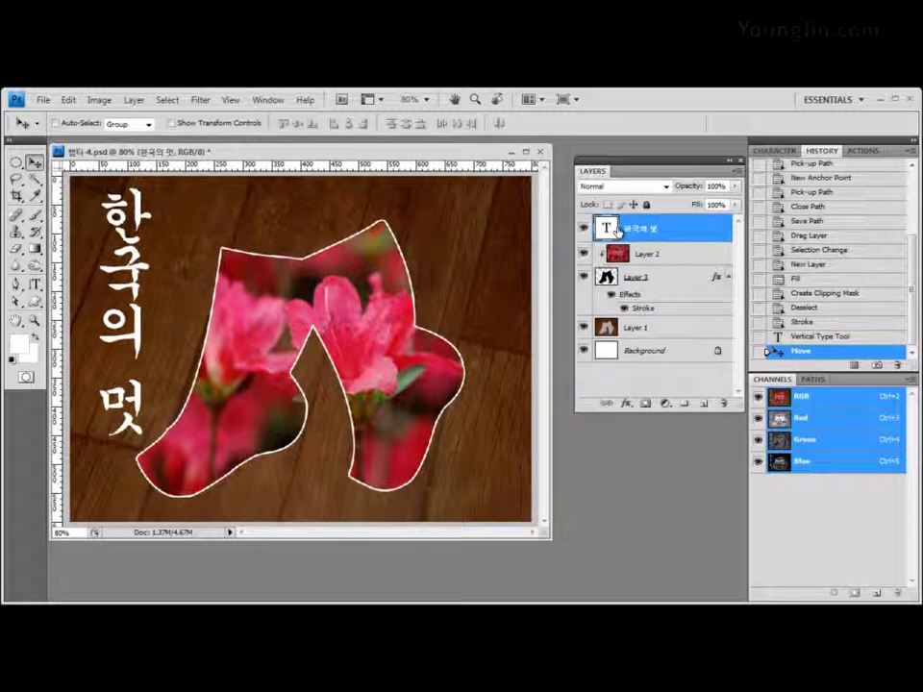
left_click(613, 229, "ctrl")
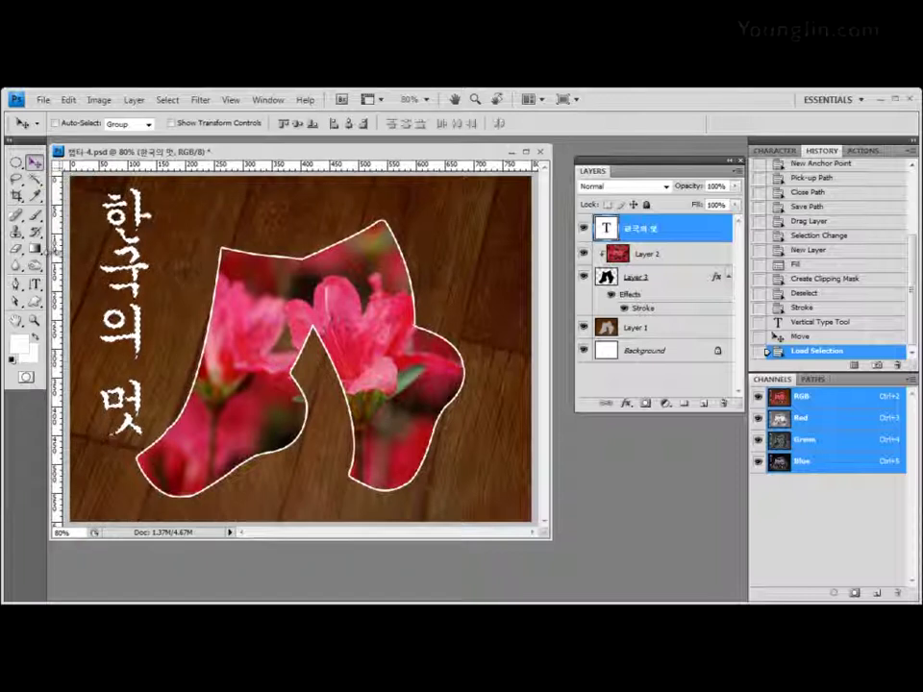
Step: Choose the Gradient tool and add a new layer above the "한국의 멋" text layer
left_click(36, 248)
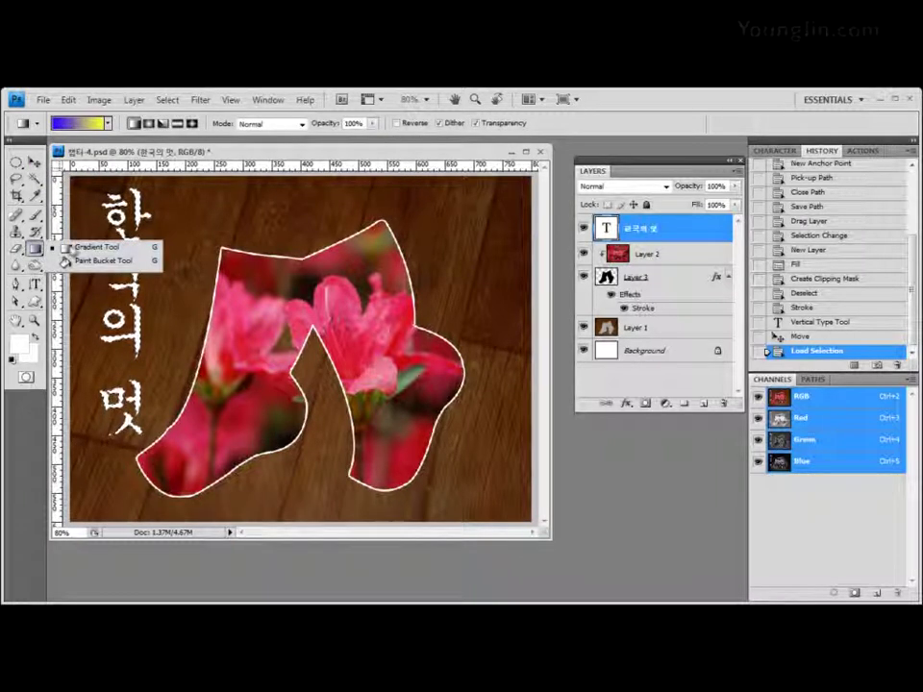
left_click(96, 247)
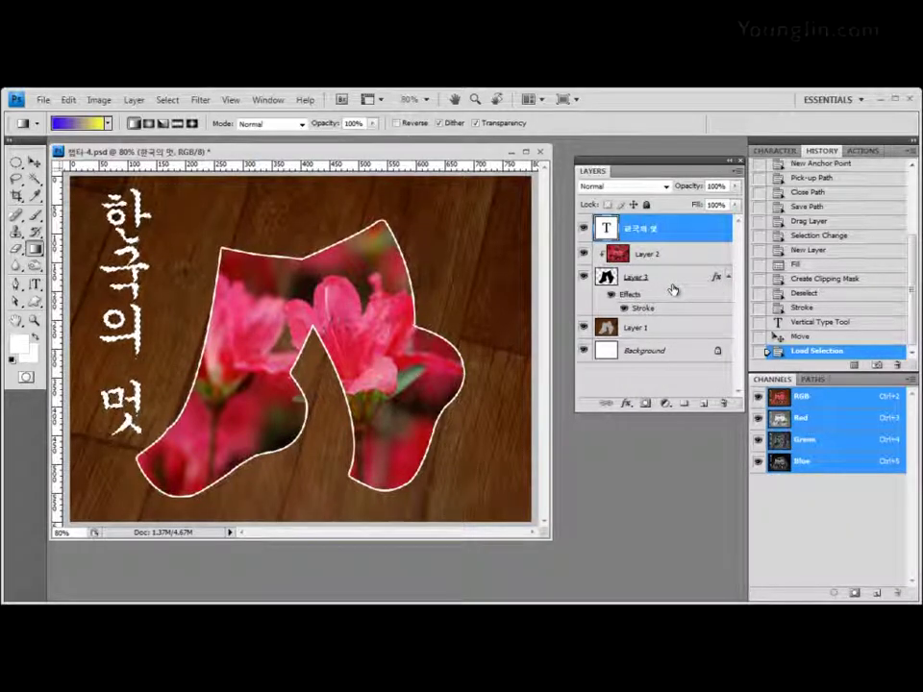
left_click(704, 404)
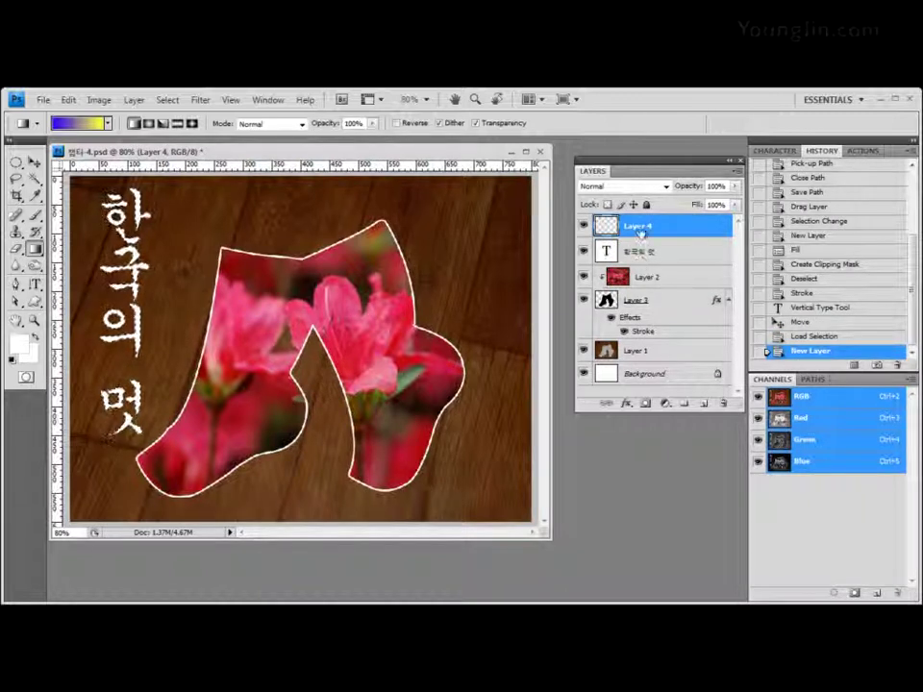
double_click(636, 227)
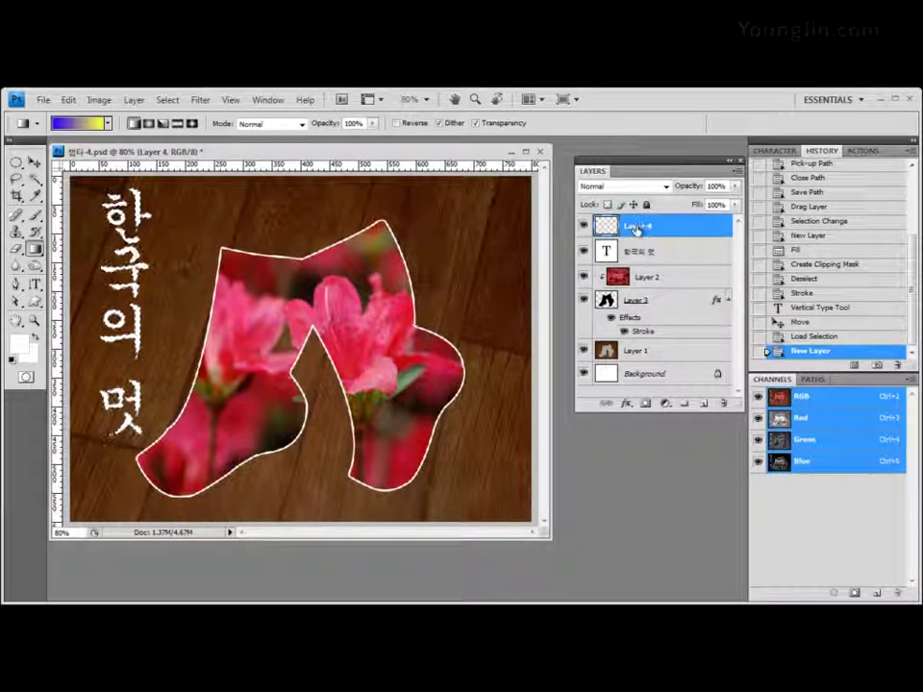
key("Return")
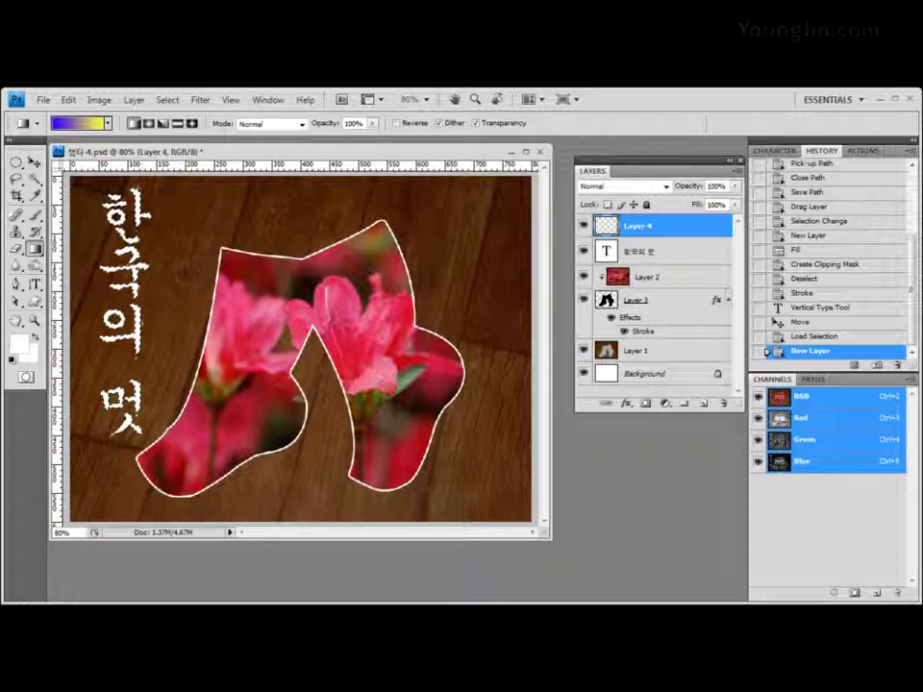
Step: Fill the selected letters with the blue-to-yellow linear gradient, blue at the top and yellow at the bottom, and deselect
left_click_drag(99, 413, 145, 199)
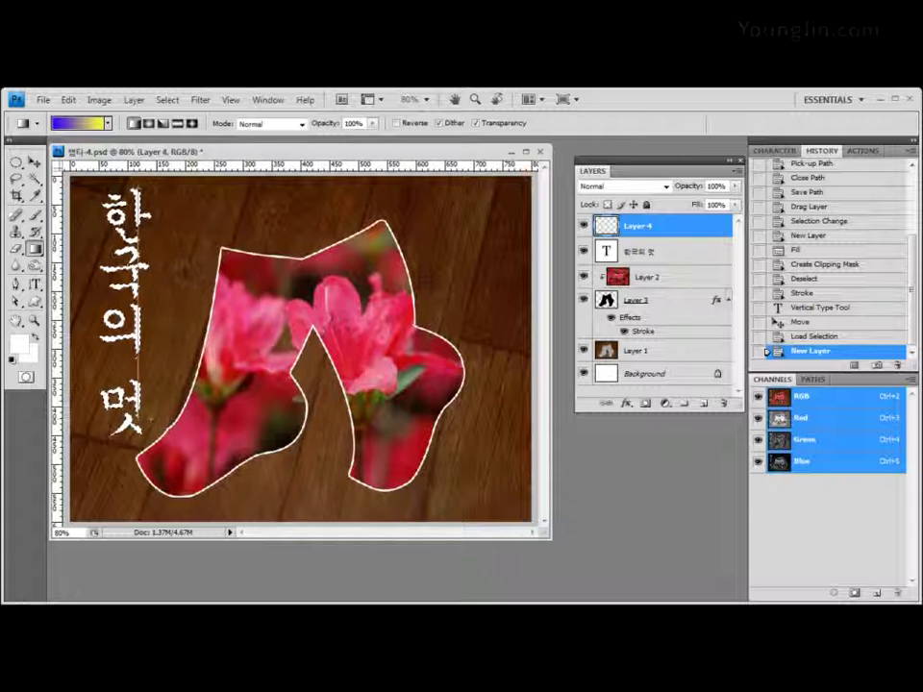
left_click_drag(142, 198, 142, 199)
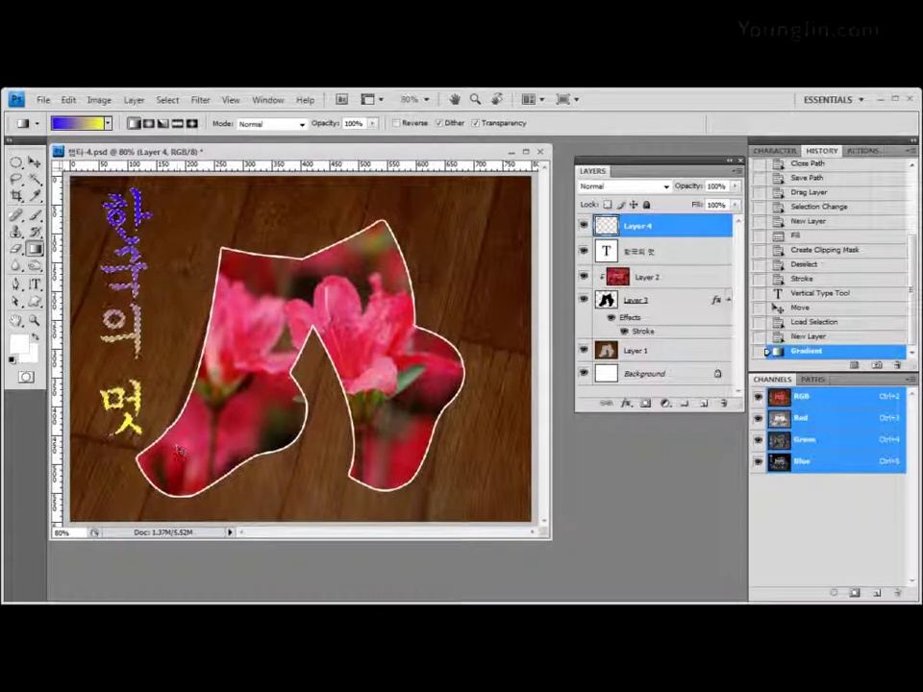
key("ctrl+h")
key("ctrl+d")
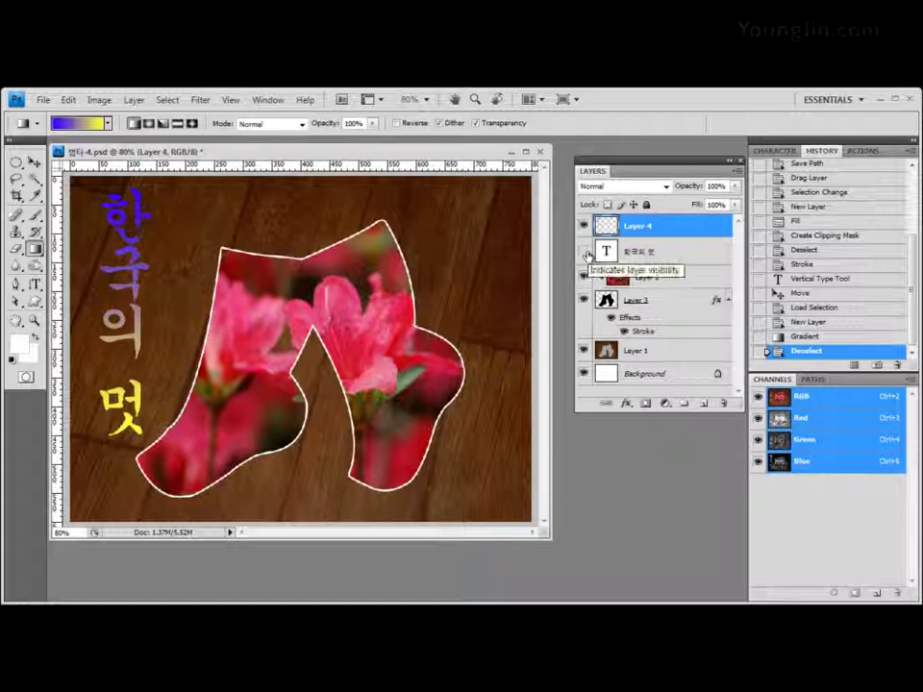
Step: Toggle the original text layer's visibility to check the gradient lettering above it
left_click(583, 252)
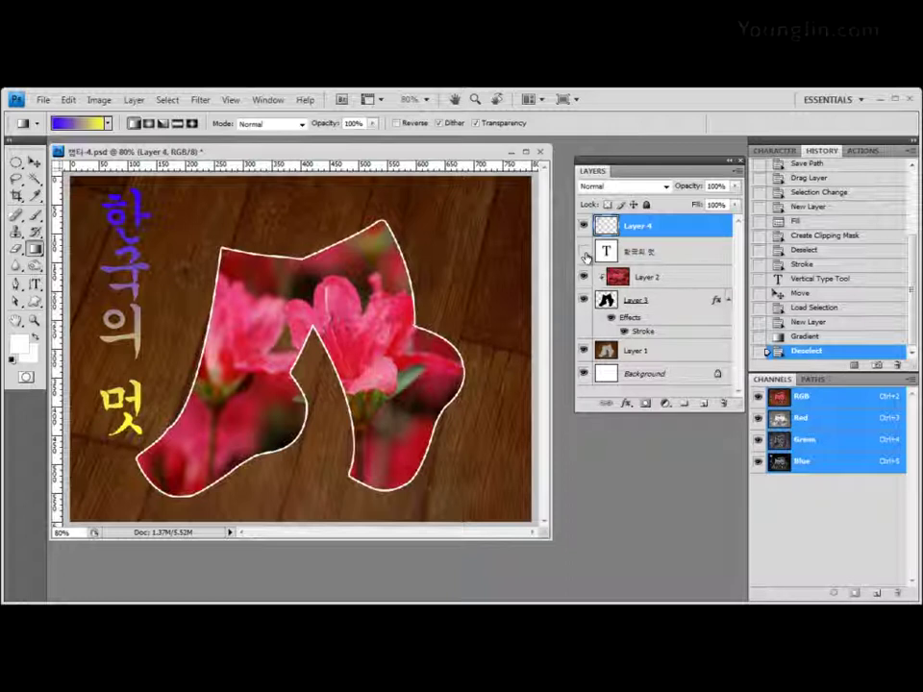
left_click(583, 252)
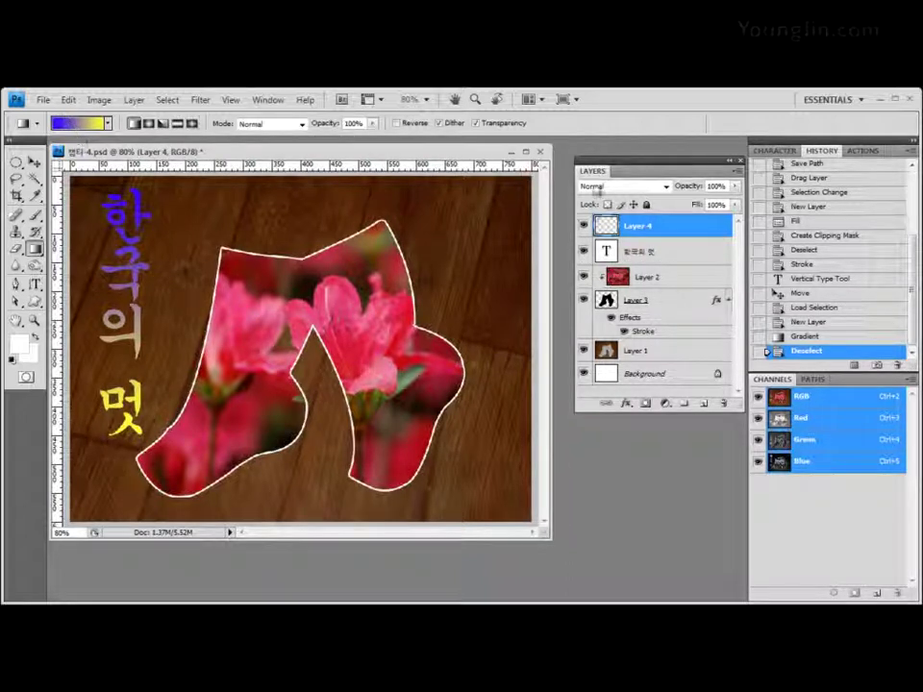
left_click(629, 405)
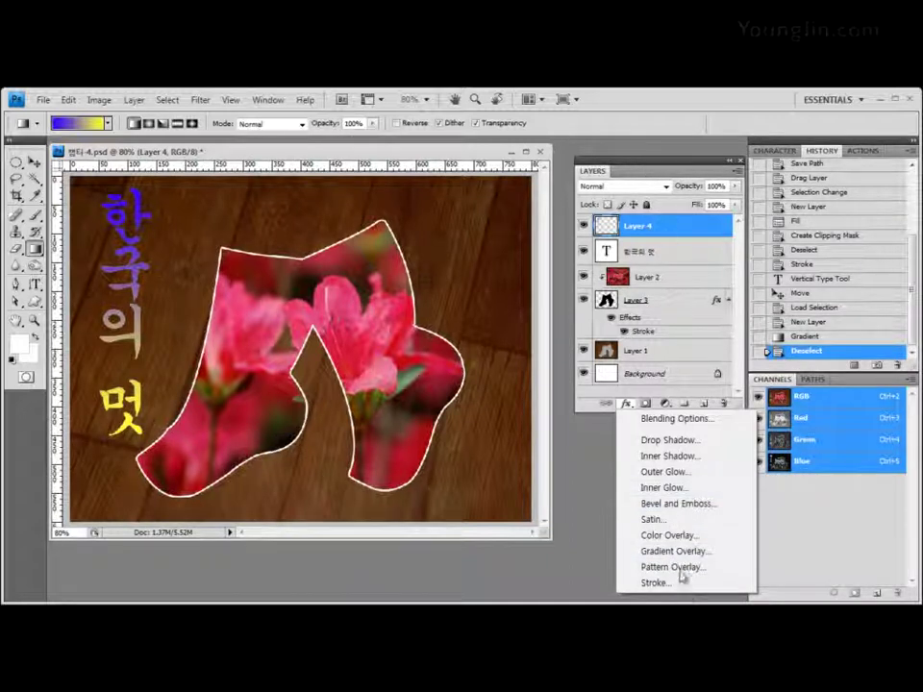
left_click(627, 238)
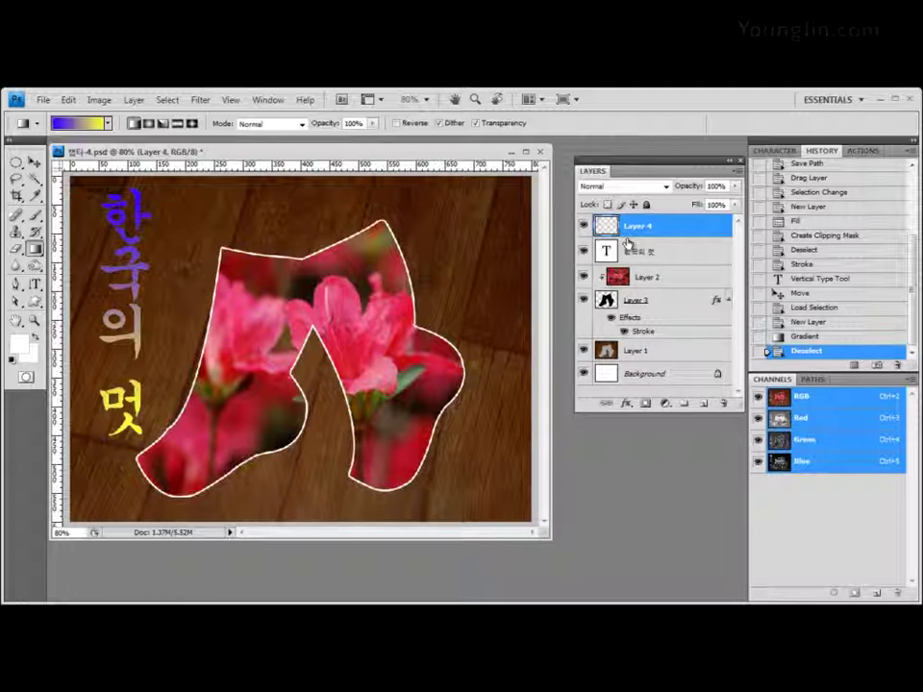
Step: Save the finished sock image and close its document
left_click(43, 99)
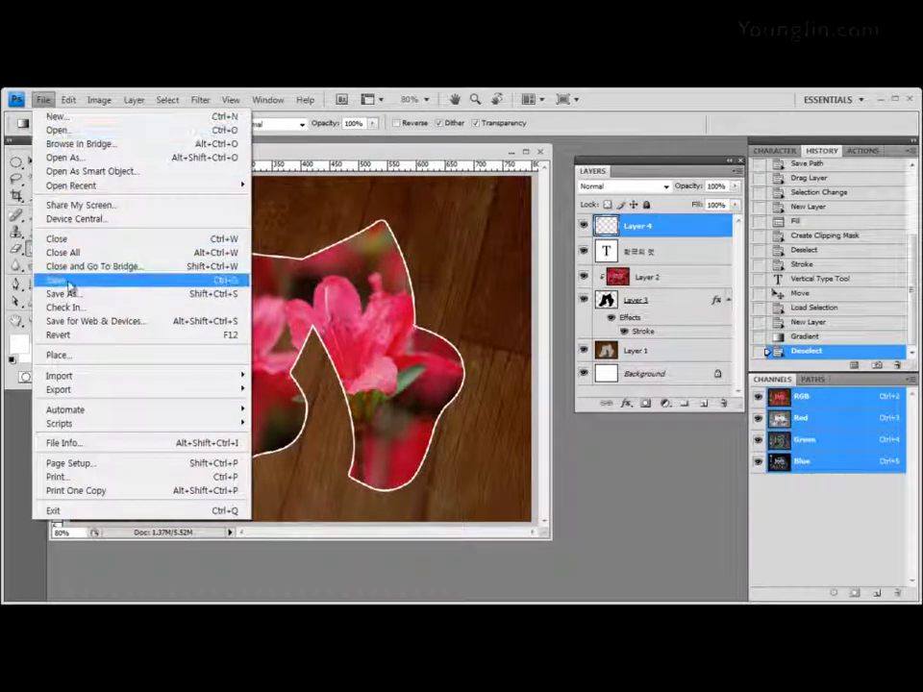
left_click(69, 286)
left_click(587, 301)
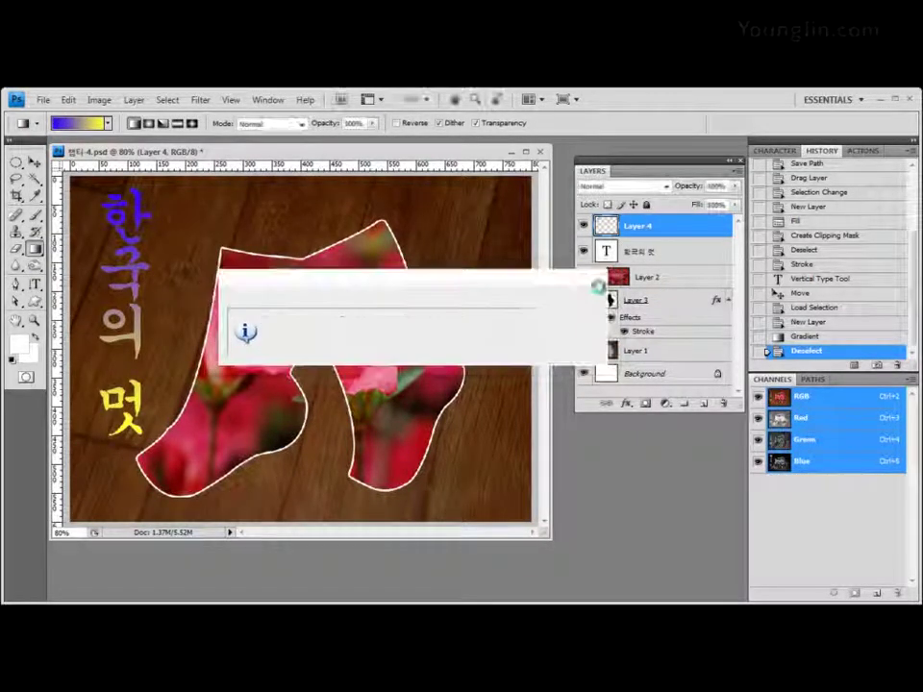
left_click(543, 154)
Step: Dock the Layers panel with Channels and Paths, and restore the default colors and the Move tool
left_click_drag(590, 171, 760, 384)
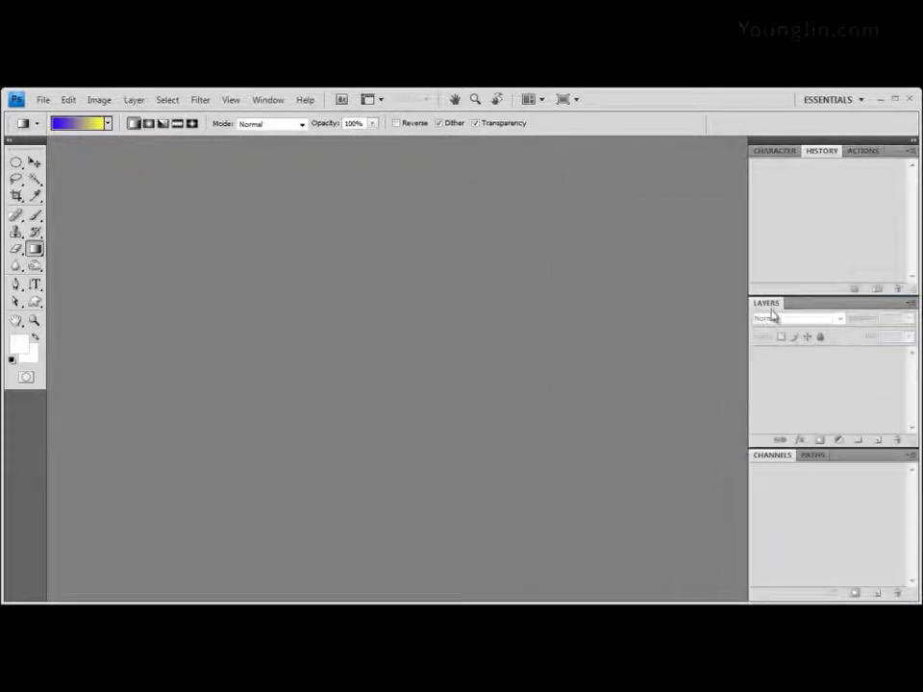
left_click_drag(772, 315, 774, 467)
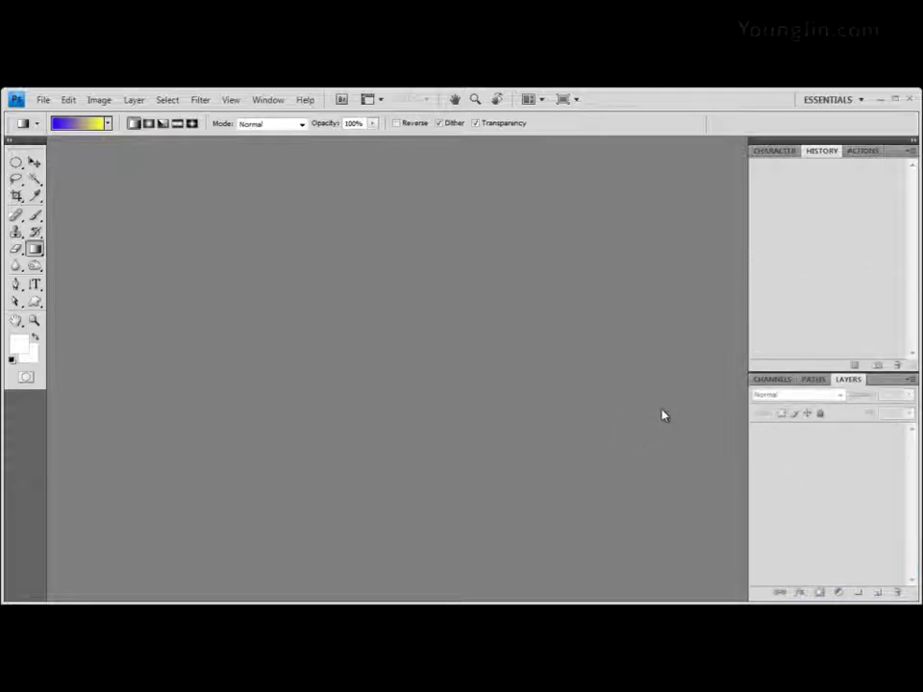
key("d")
key("v")
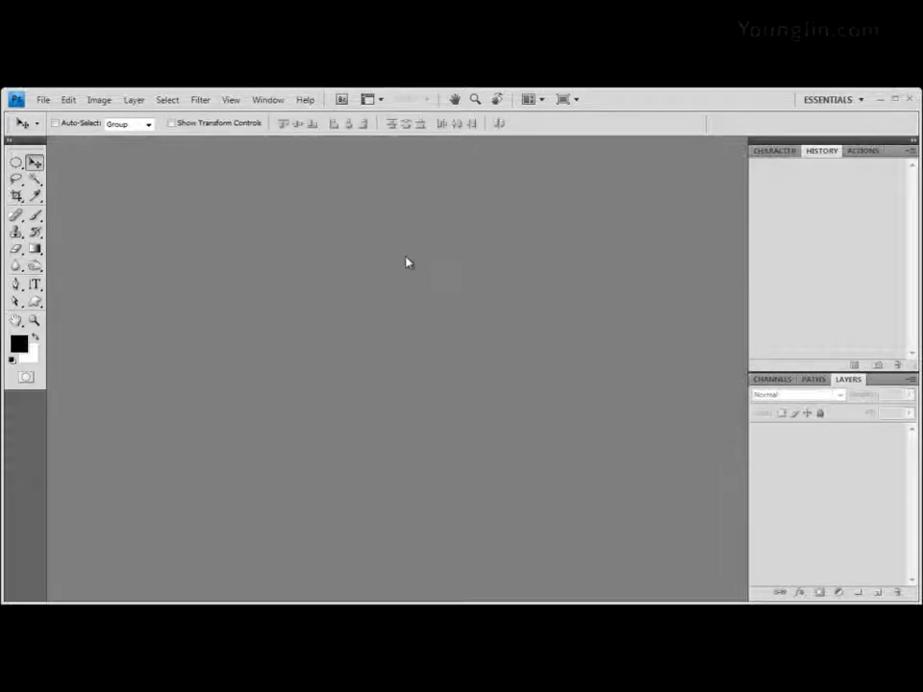
Step: Open 1급-7.jpg, 1급-8.jpg and 1급-9.jpg from the Chapter01 folder in Photoshop and order the documents by number
key("alt+Tab")
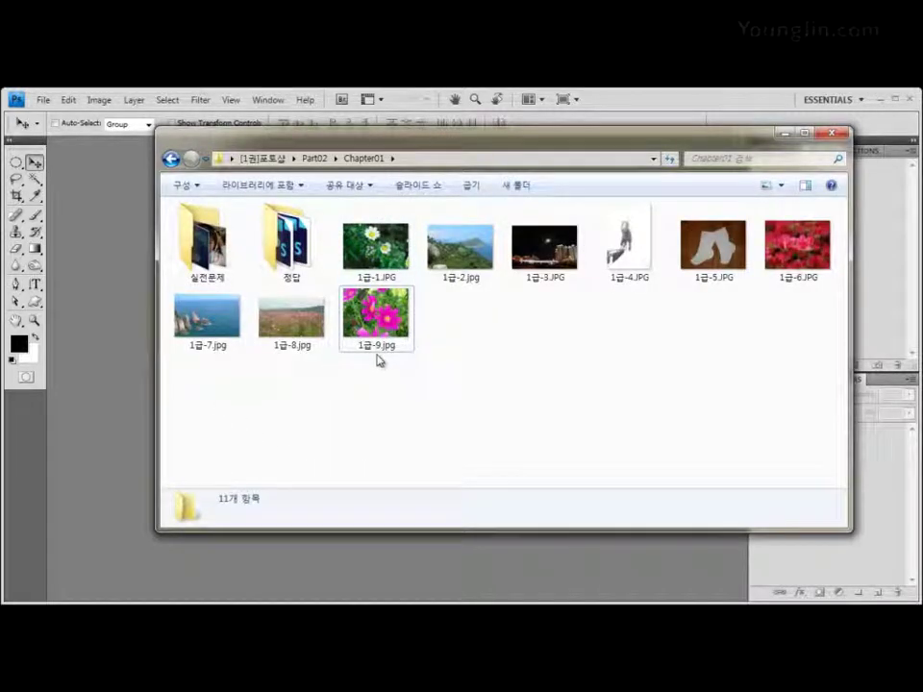
left_click_drag(221, 386, 104, 461)
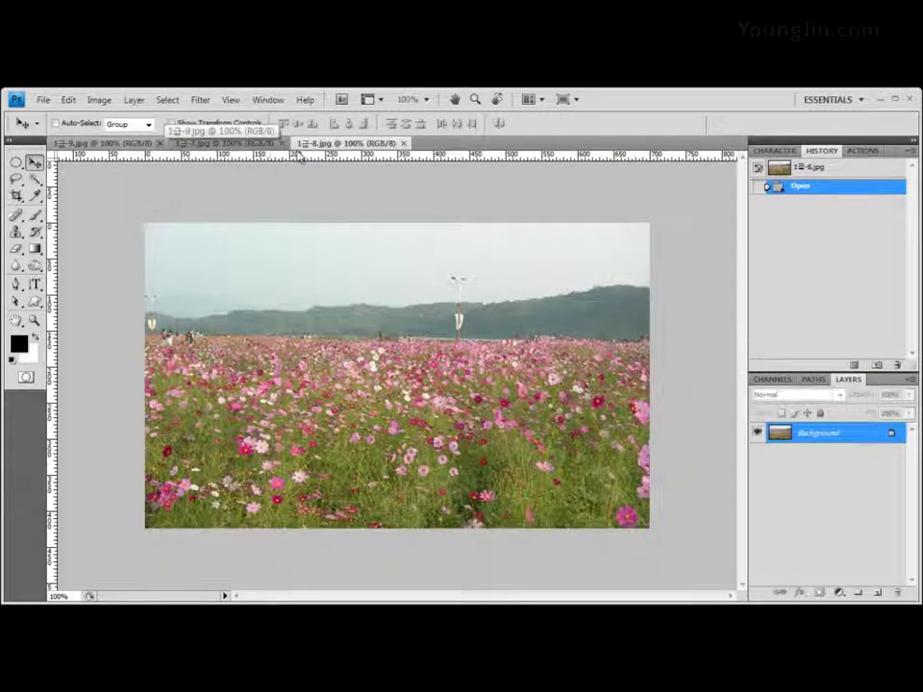
left_click_drag(144, 143, 231, 142)
left_click_drag(336, 142, 404, 144)
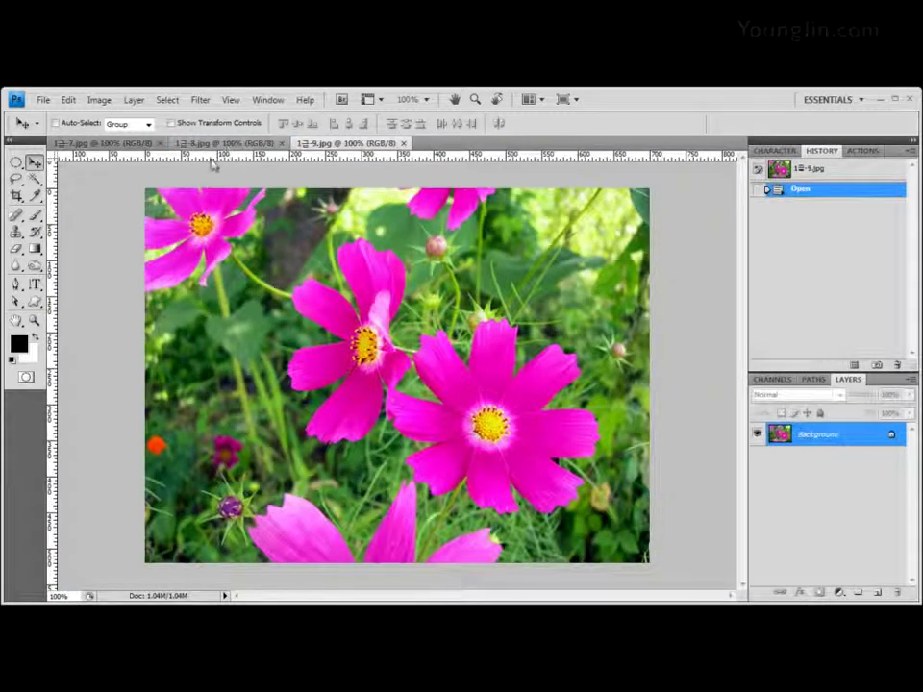
left_click(97, 142)
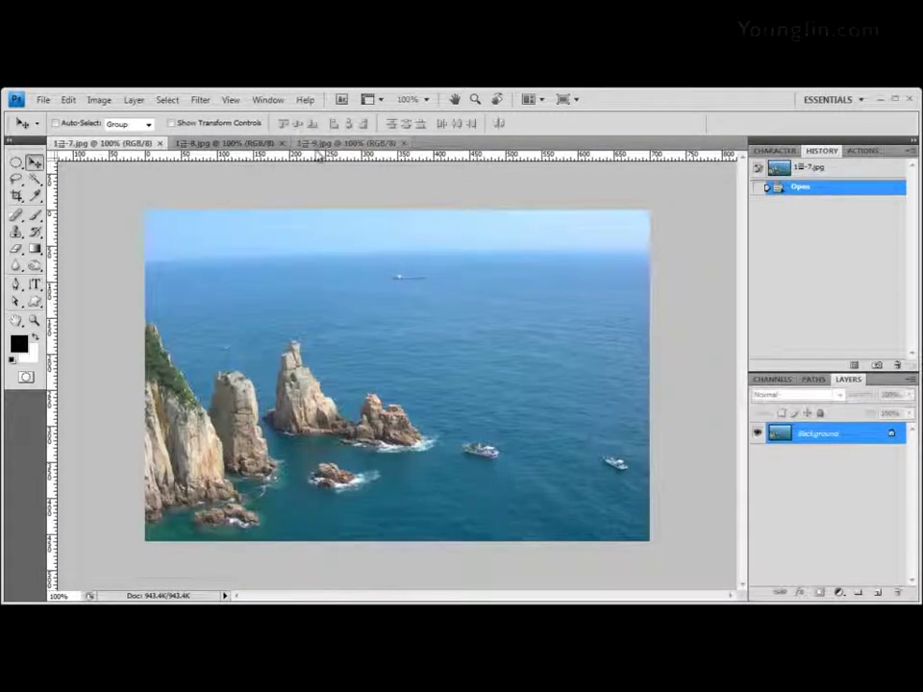
left_click_drag(66, 144, 92, 154)
Step: Create a new document 700 pixels wide and 460 pixels high, and float it in its own window
left_click(43, 99)
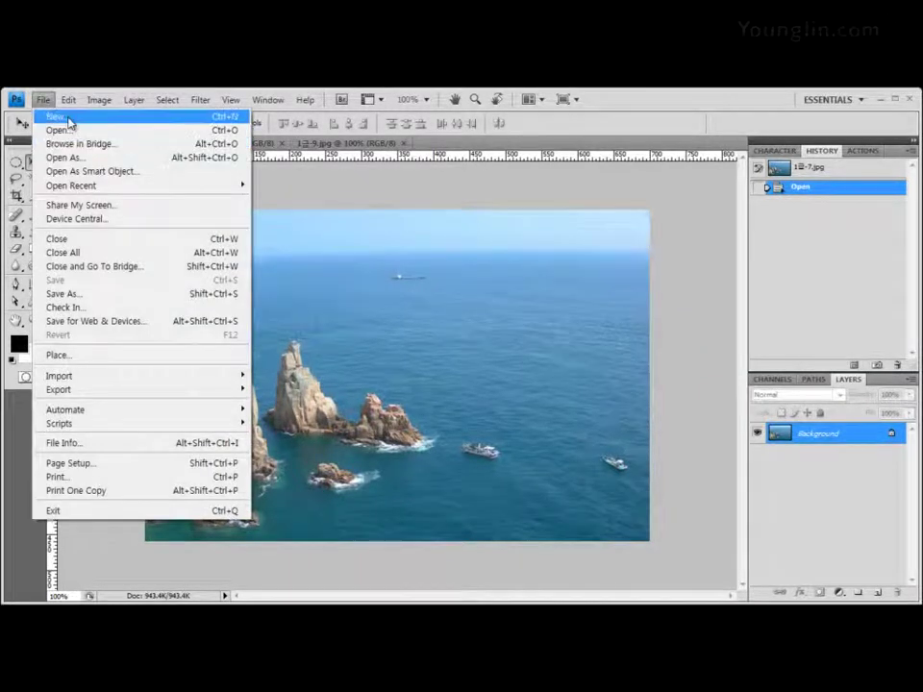
left_click(69, 122)
left_click_drag(463, 209, 494, 192)
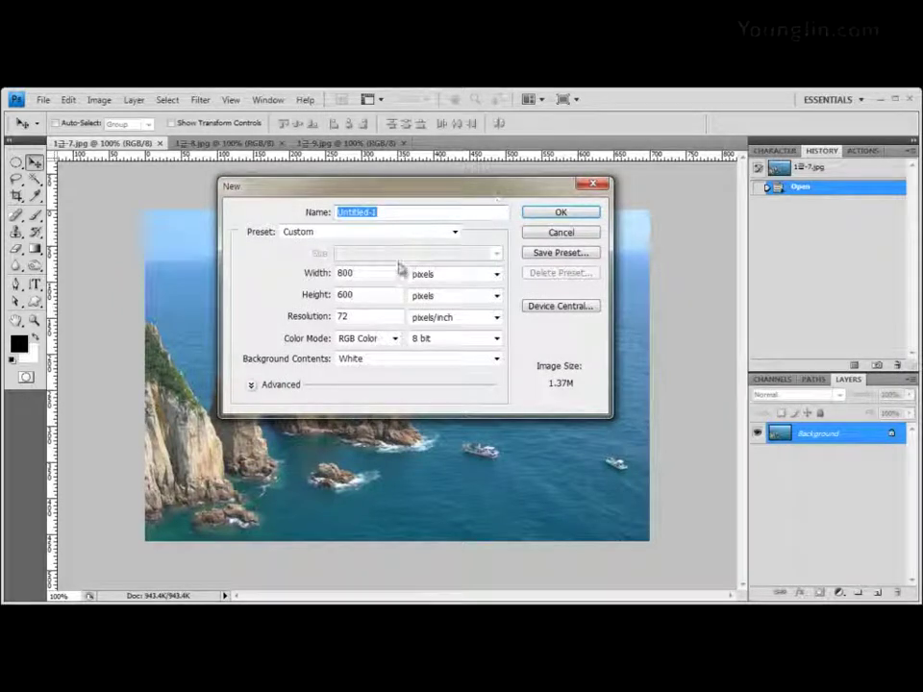
left_click(309, 274)
type("700")
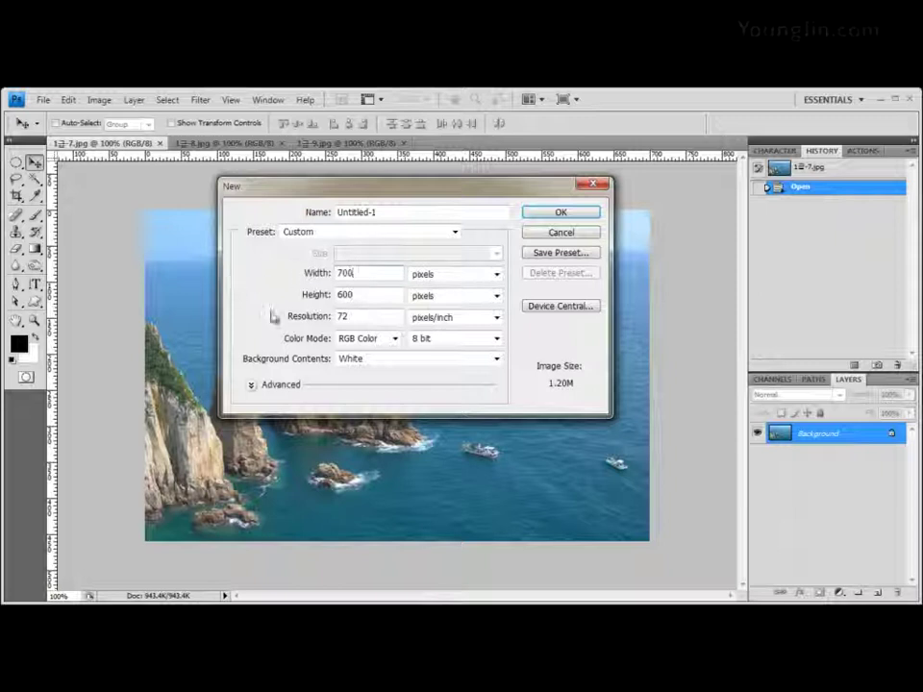
double_click(358, 294)
type("460")
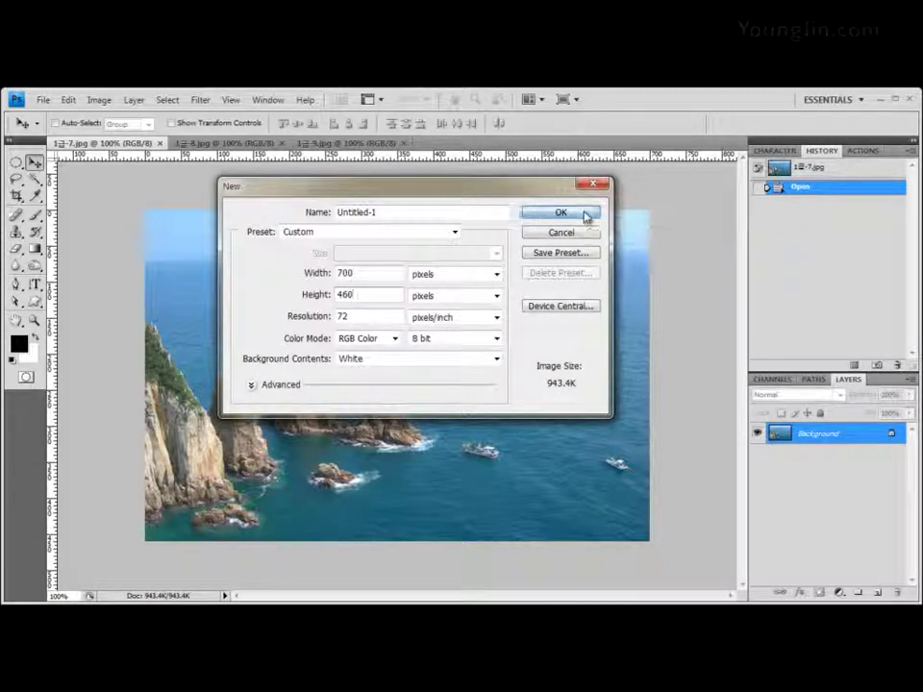
left_click(585, 215)
left_click_drag(468, 146, 221, 222)
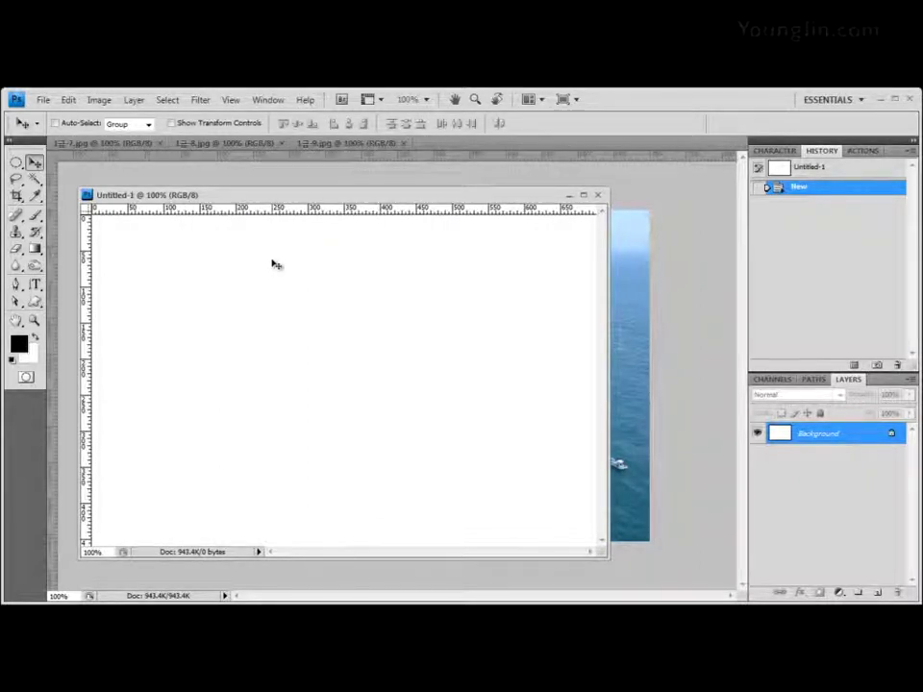
Step: Save the blank document as 챕터-5.psd in Photoshop format in the 내 사진 folder
left_click(42, 99)
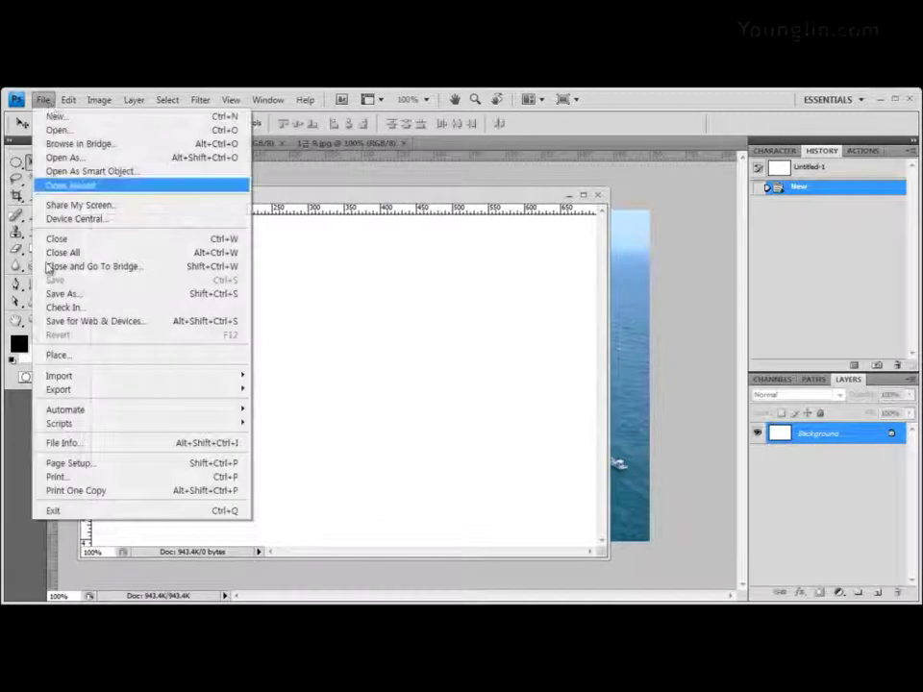
left_click(62, 293)
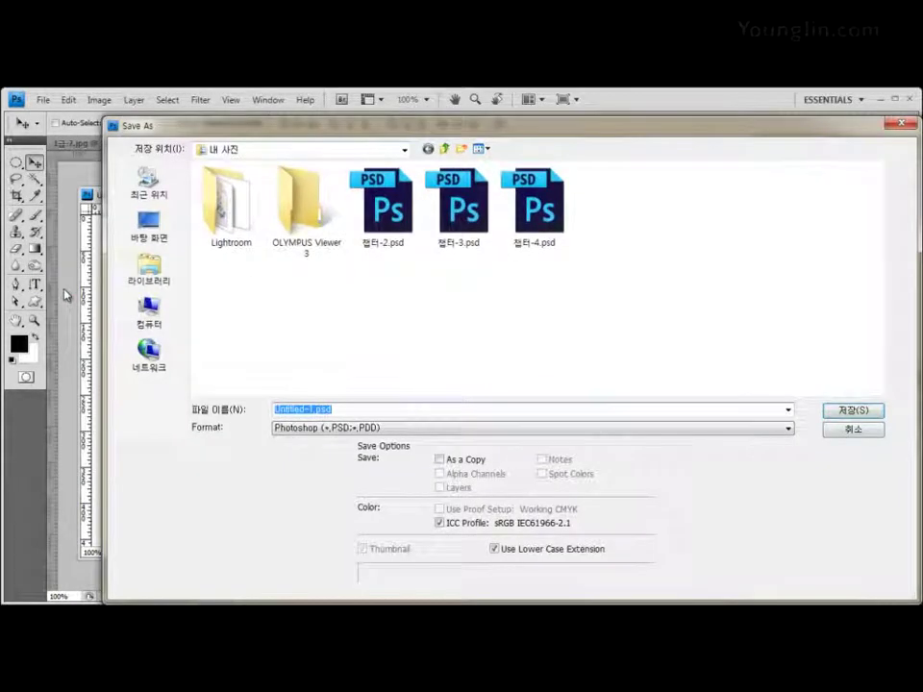
left_click(533, 206)
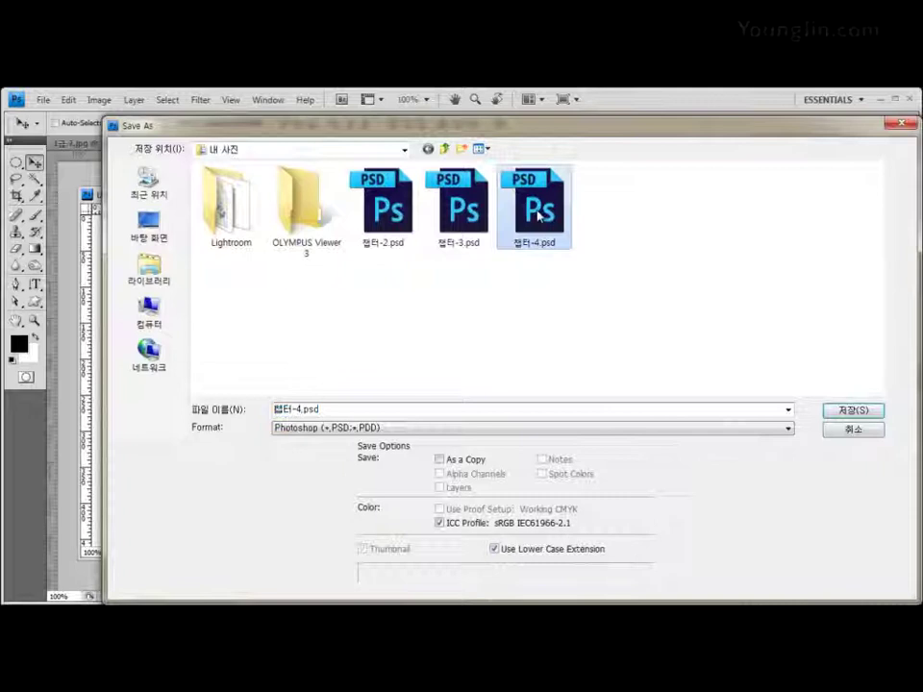
left_click(301, 409)
left_click(298, 410)
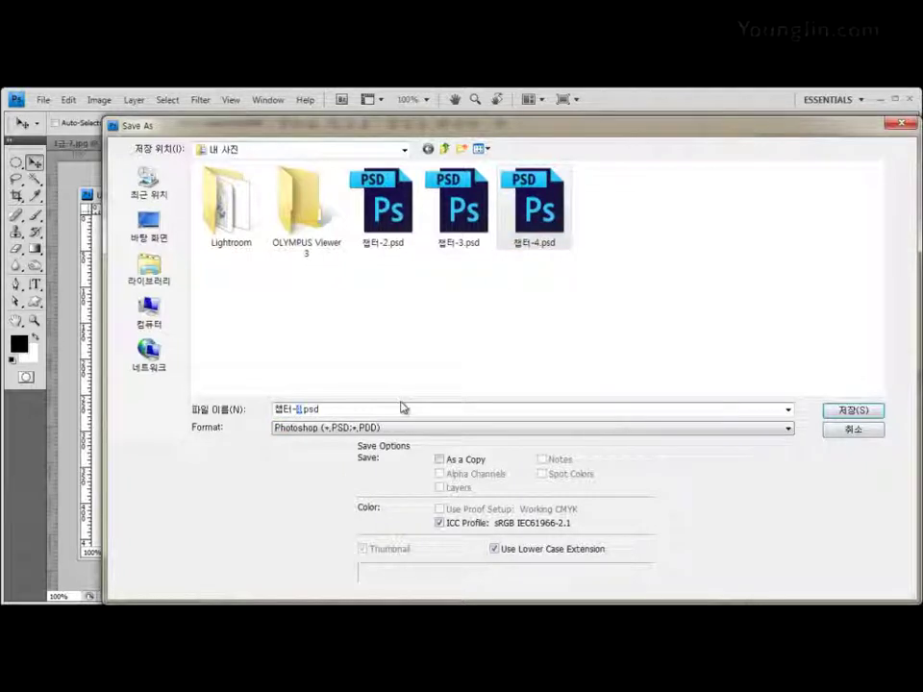
key("Delete")
type("5")
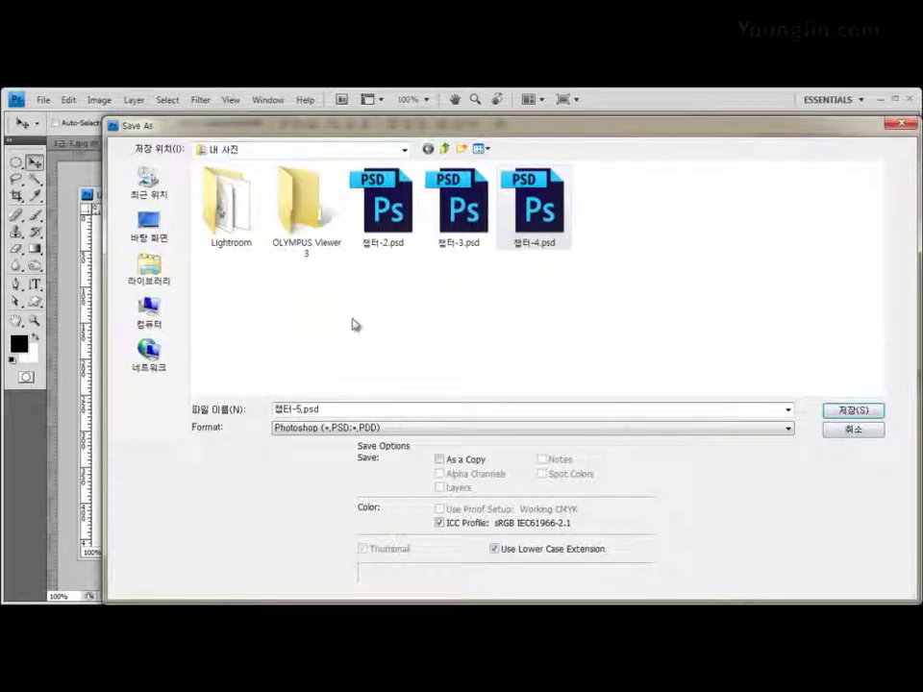
left_click(856, 411)
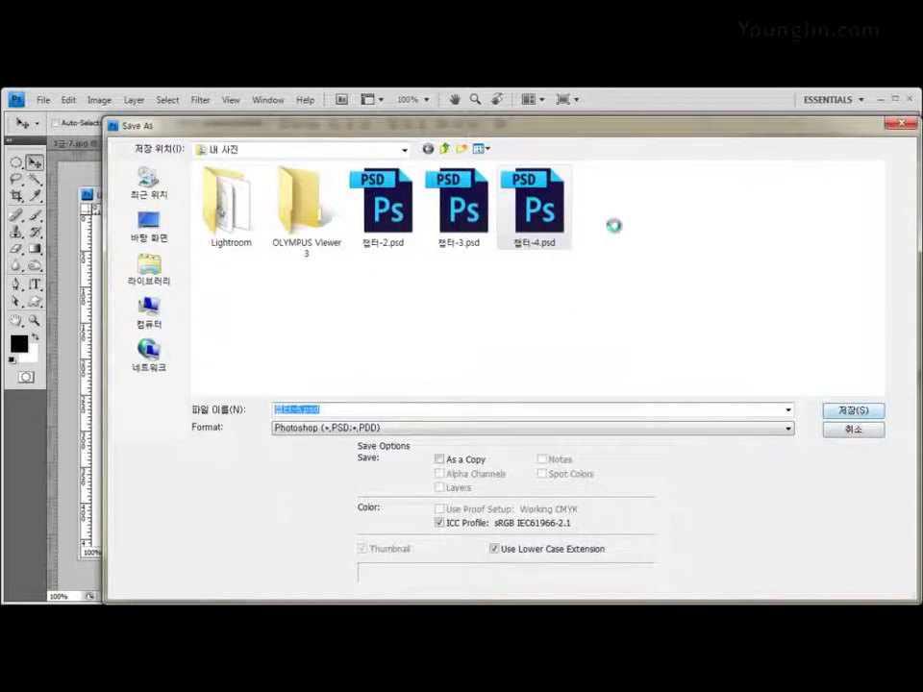
Step: Copy the sea image from 1급-7.jpg into 챕터-5.psd, aligned so that it covers the whole canvas
left_click_drag(197, 195, 200, 191)
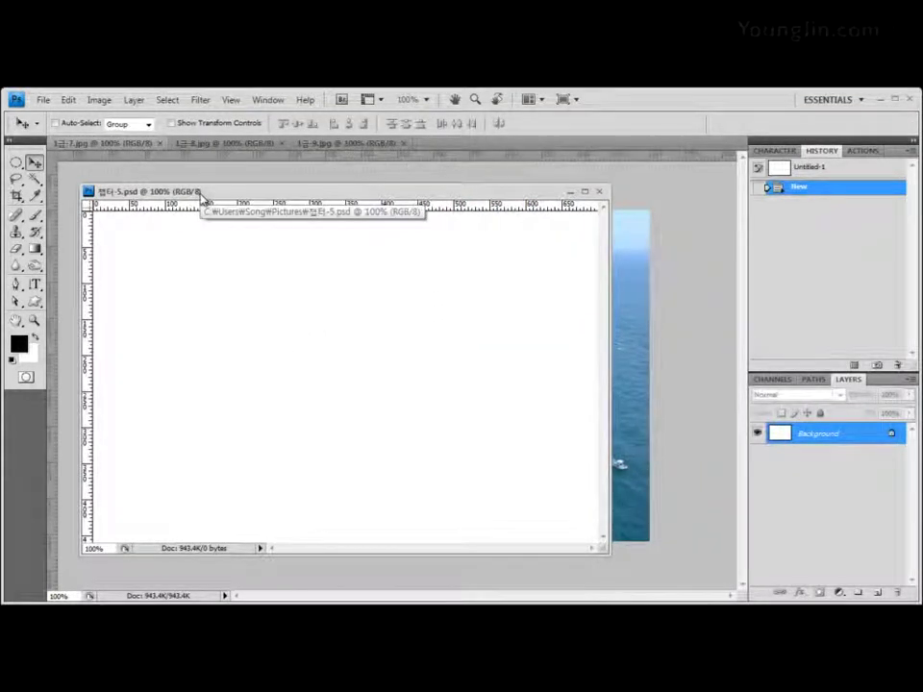
left_click_drag(222, 198, 343, 208)
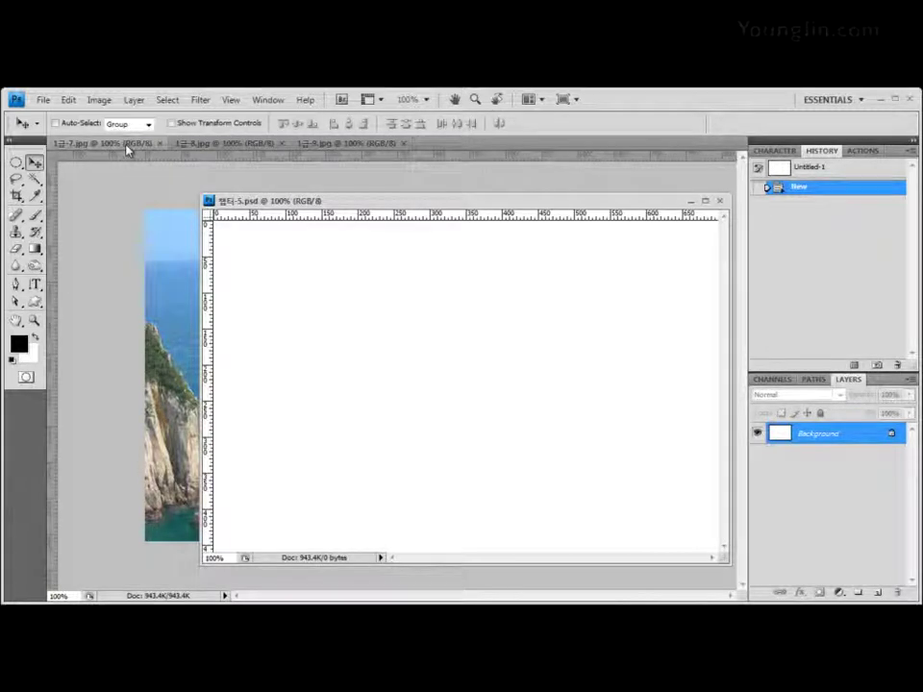
left_click(137, 239)
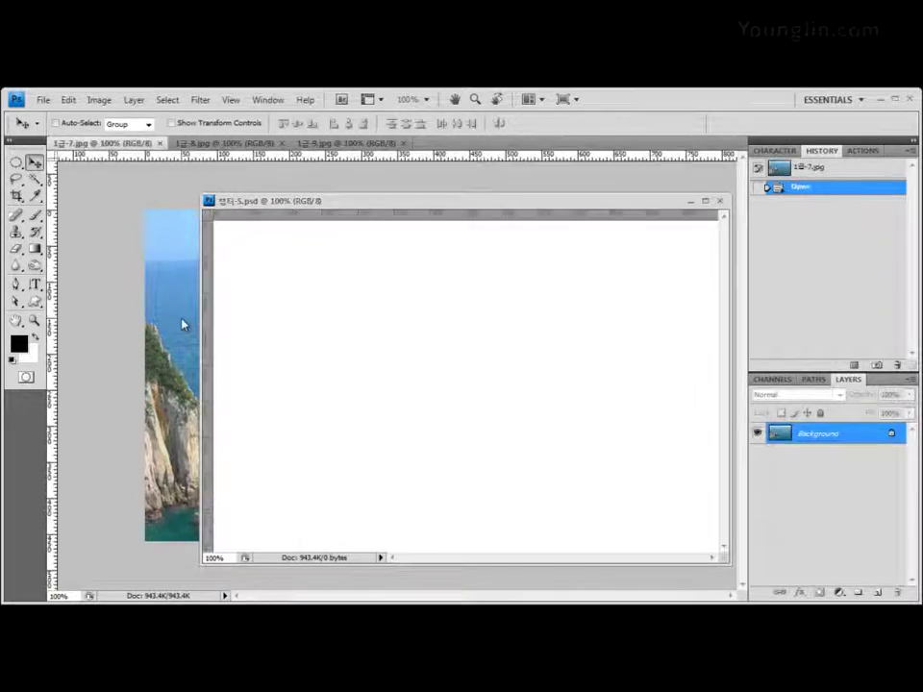
left_click_drag(366, 200, 460, 192)
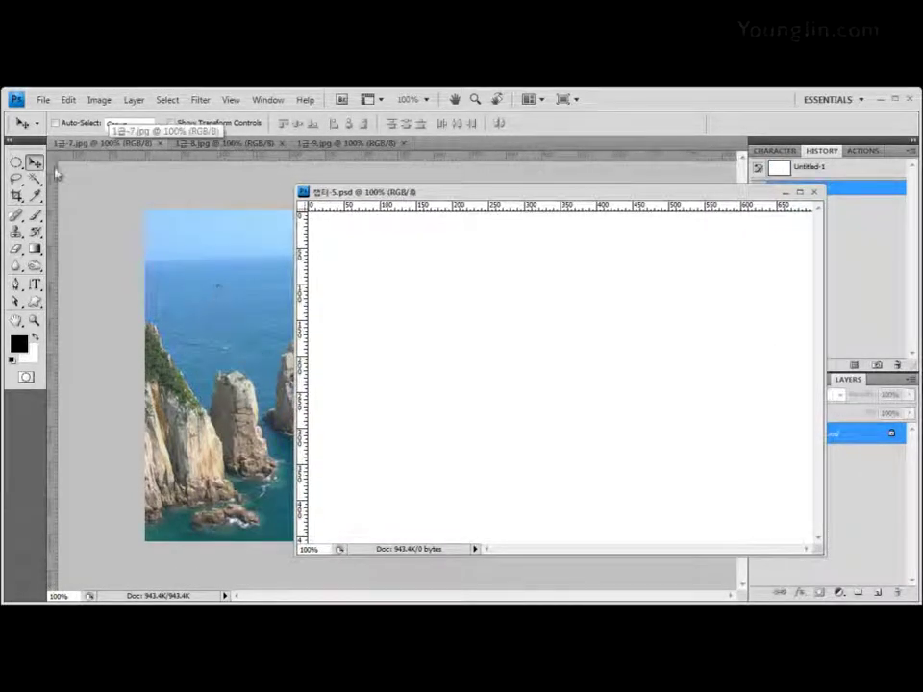
left_click(227, 366)
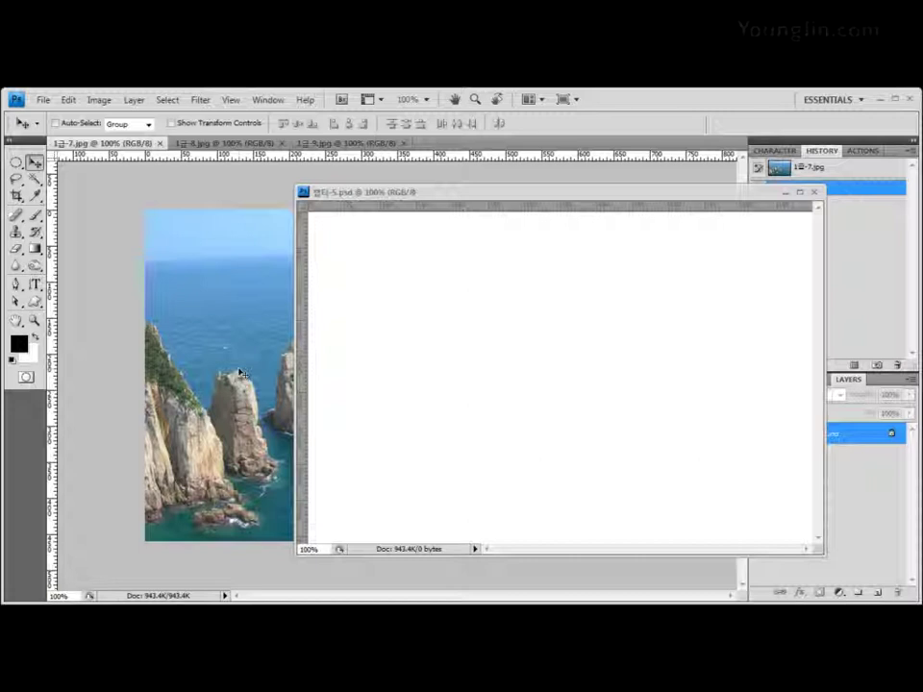
left_click_drag(242, 373, 539, 366)
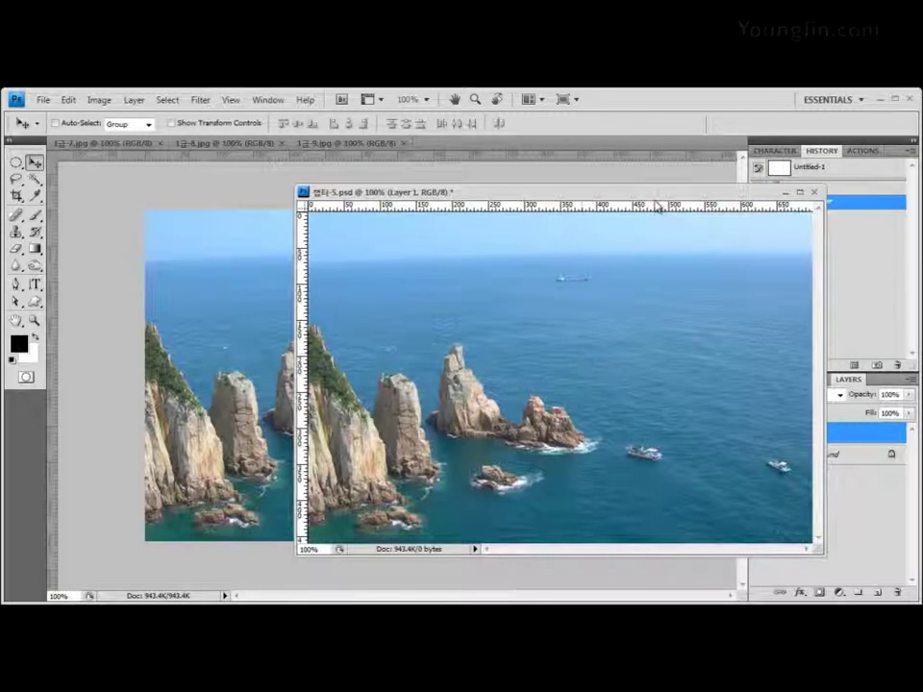
Step: Place a horizontal guide at about 153 px and vertical guides at about 43 px and 333 px in 챕터-5.psd
left_click_drag(645, 196, 581, 181)
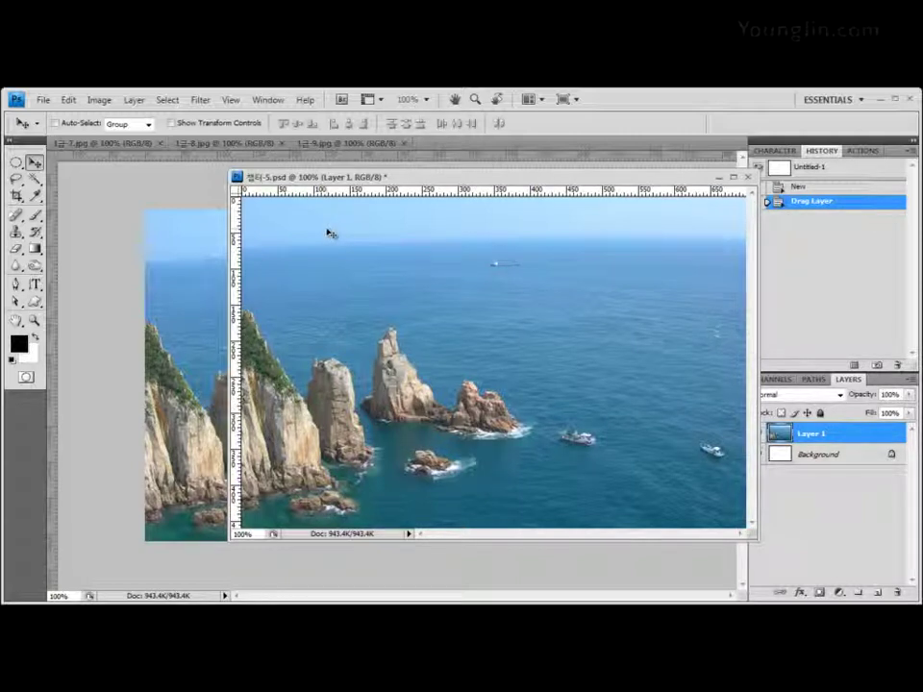
left_click_drag(356, 183, 314, 189)
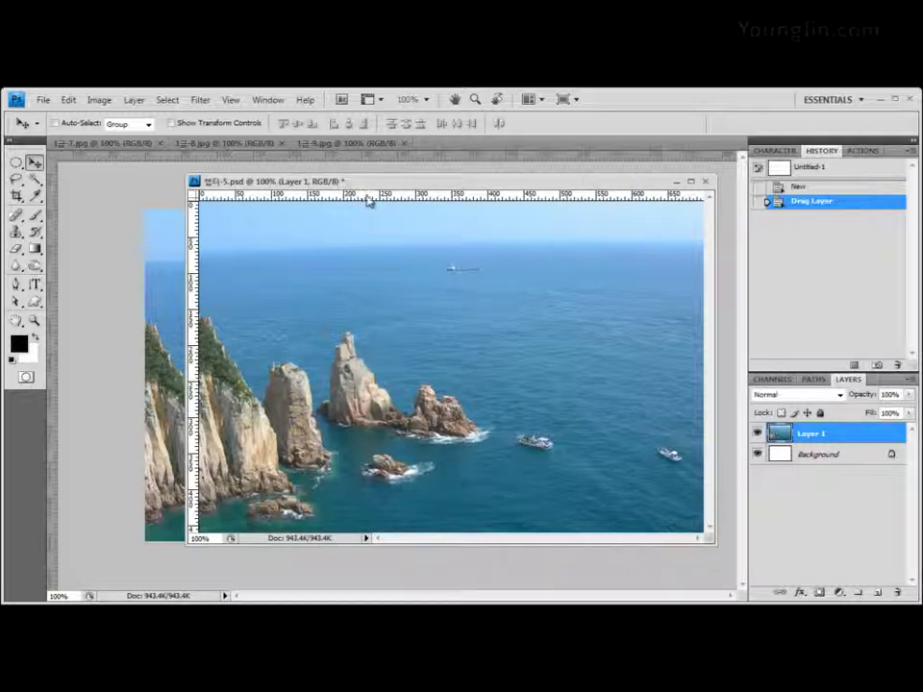
left_click_drag(369, 200, 368, 310)
left_click_drag(370, 310, 370, 311)
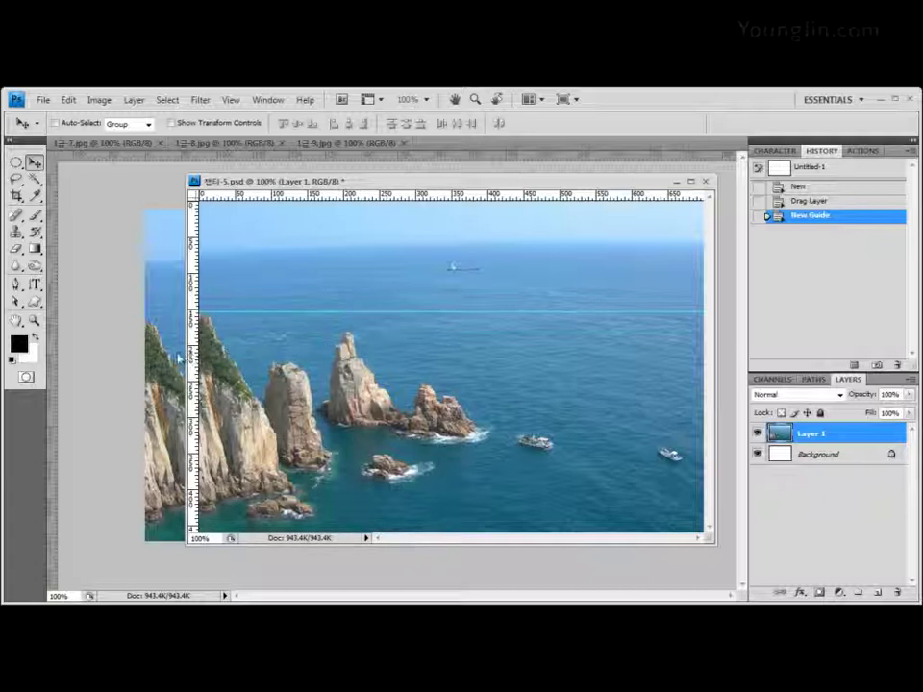
left_click_drag(190, 269, 274, 344)
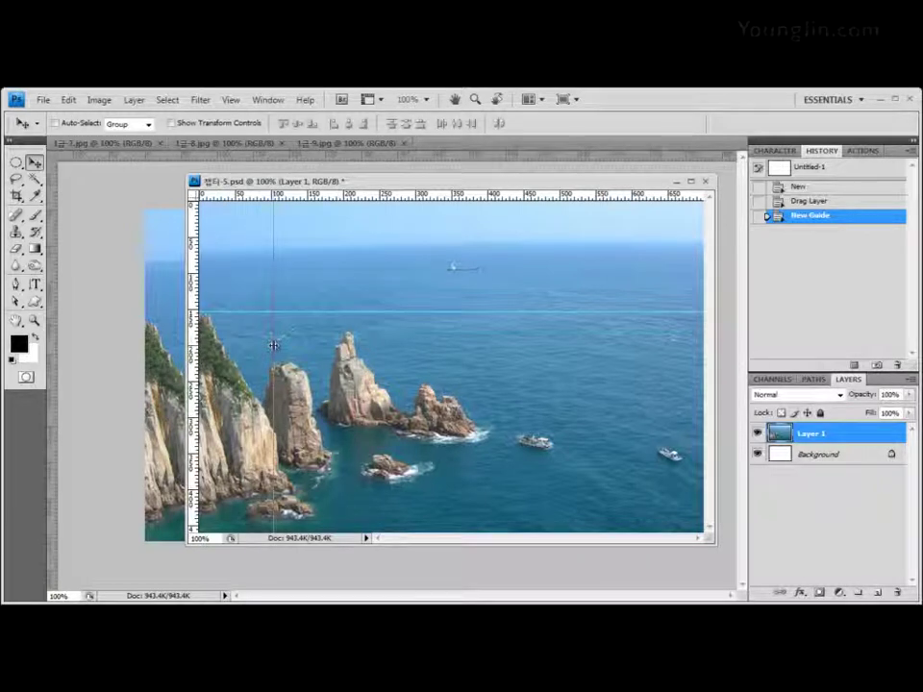
left_click_drag(274, 344, 231, 344)
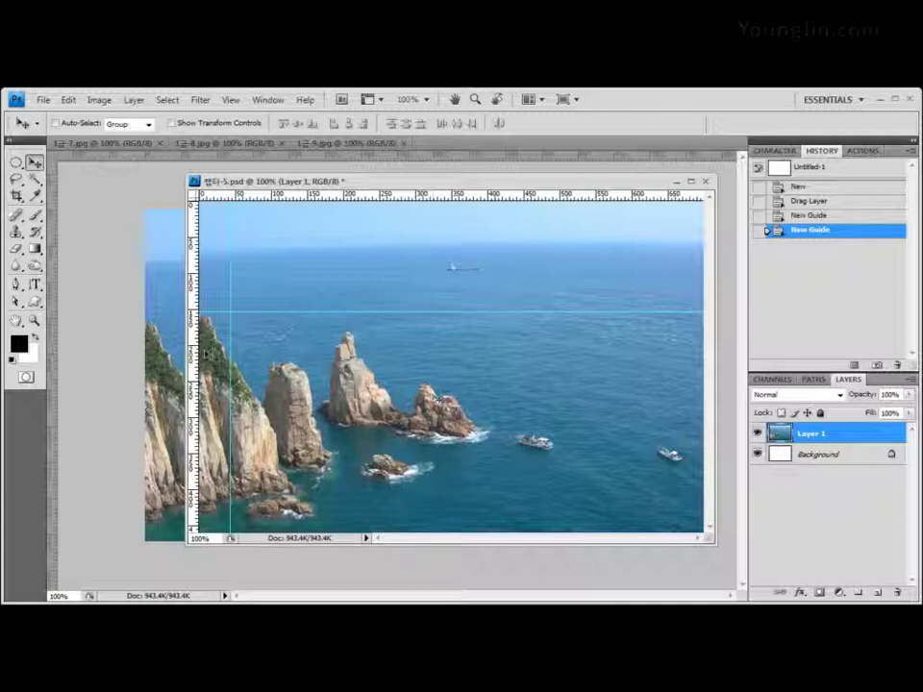
left_click_drag(418, 374, 438, 373)
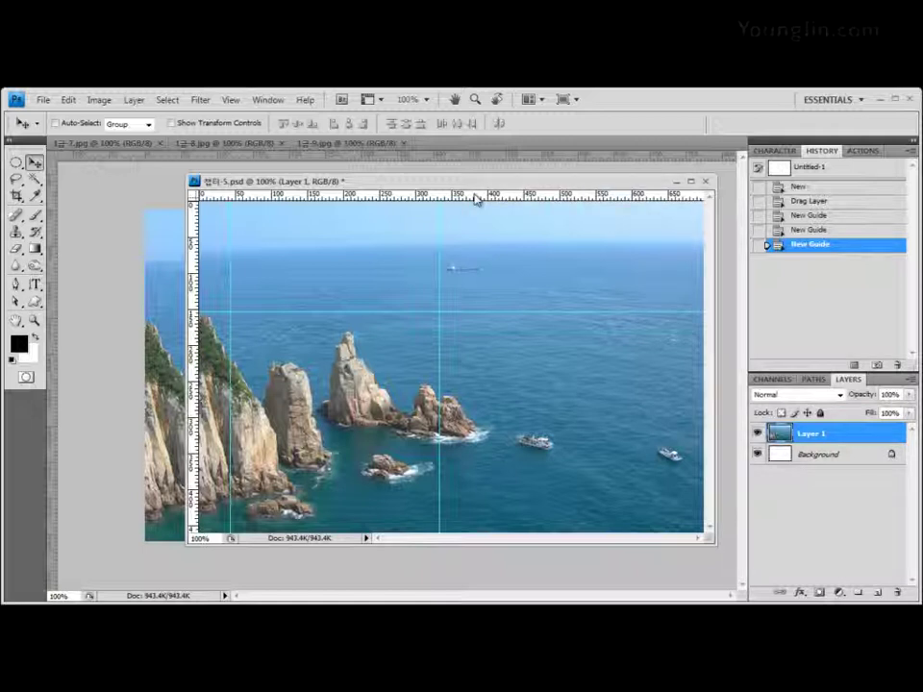
Step: Add horizontal guides at about 172 px and 450 px and a vertical guide at about 642 px
left_click_drag(475, 198, 489, 322)
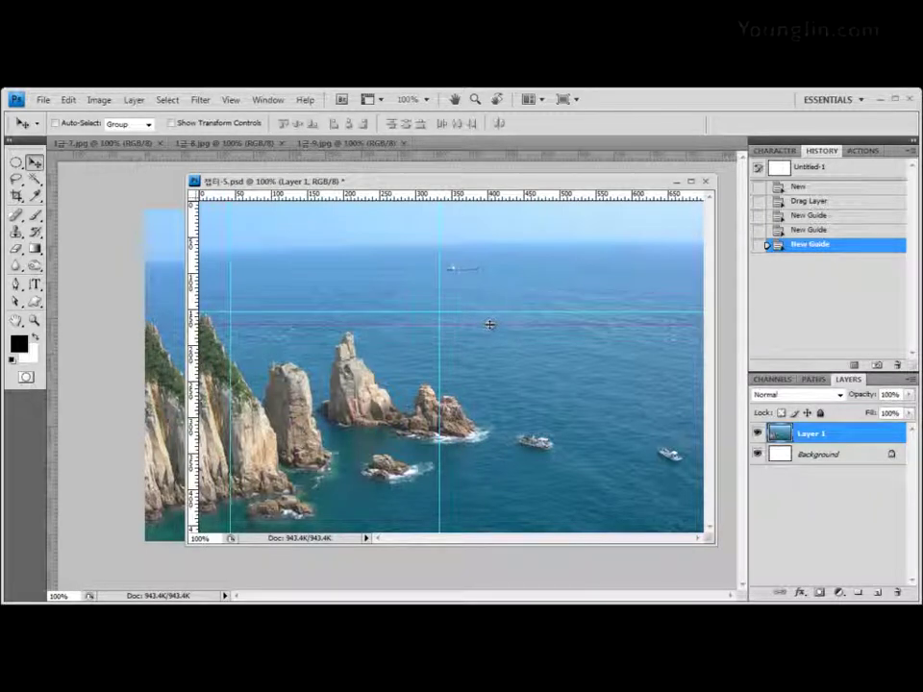
left_click_drag(489, 324, 489, 324)
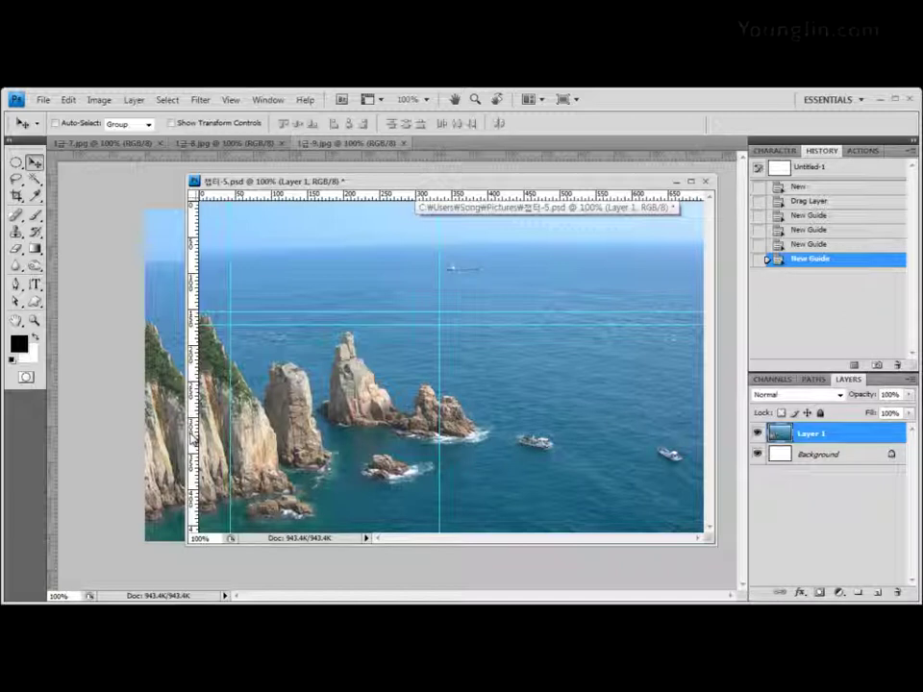
left_click_drag(195, 328, 662, 435)
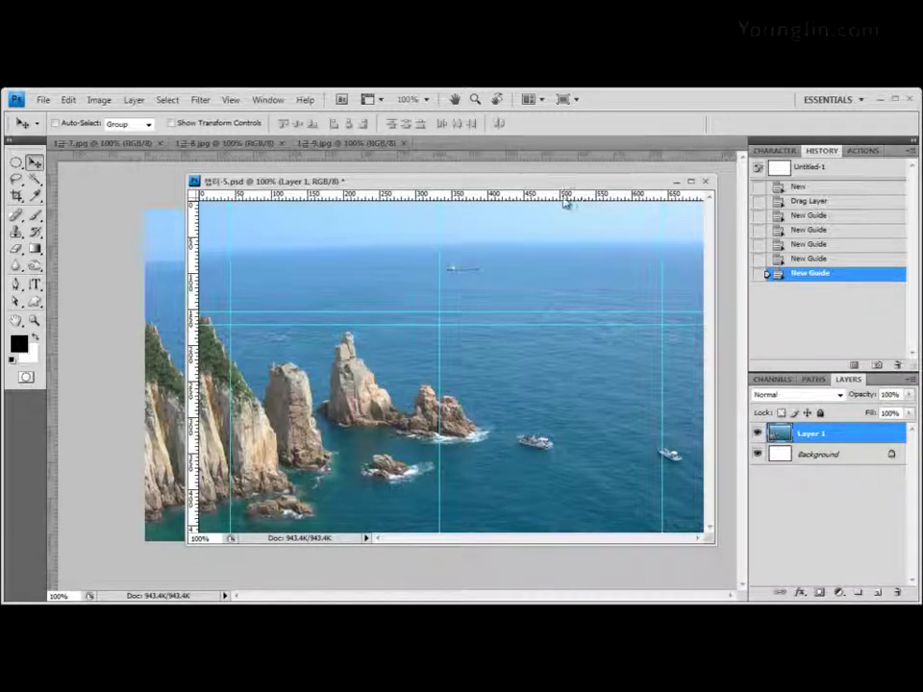
left_click_drag(566, 198, 572, 523)
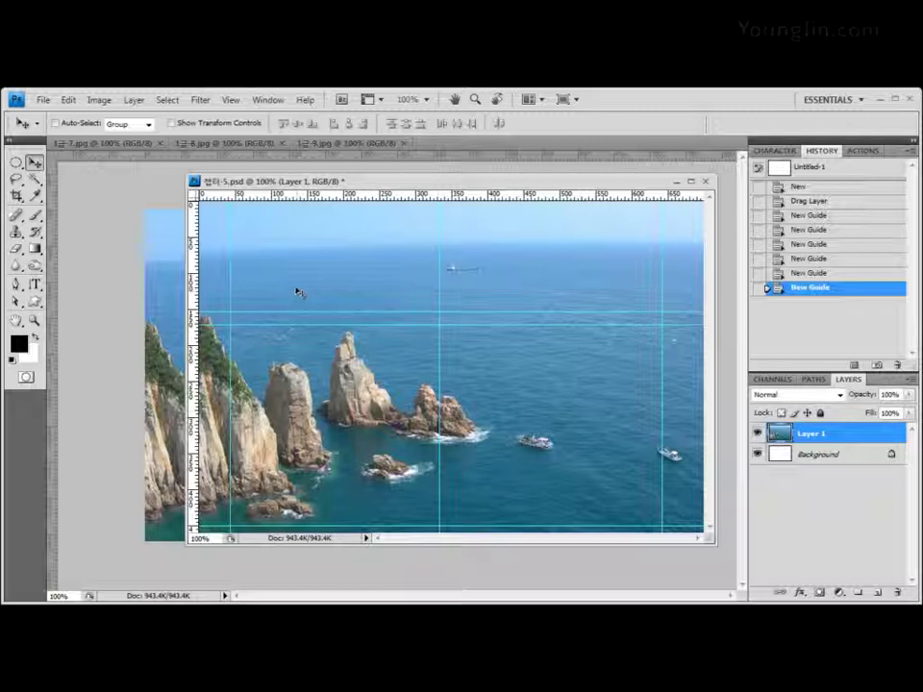
left_click(232, 100)
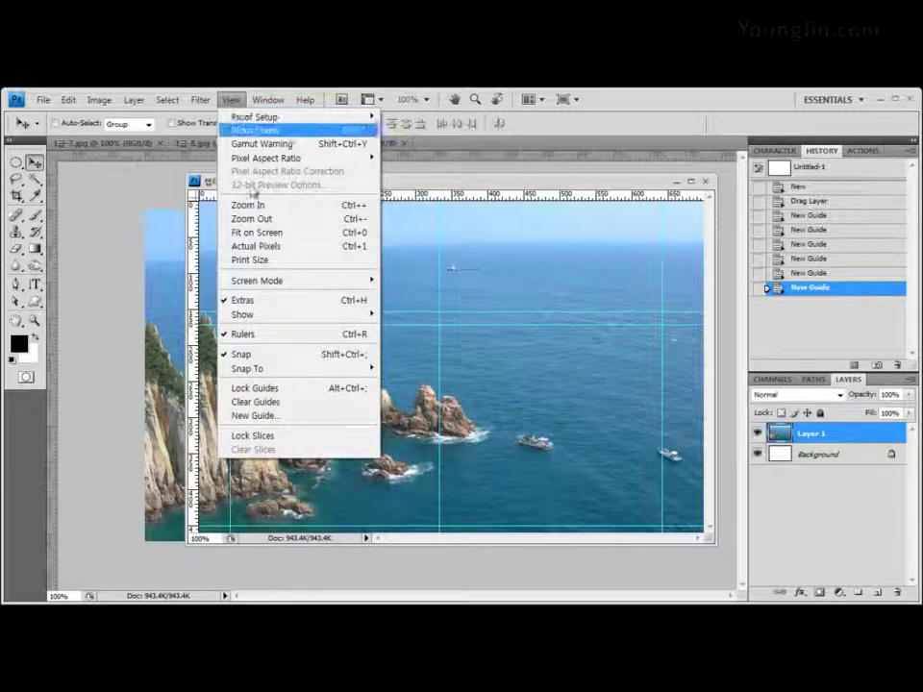
mouse_move(259, 371)
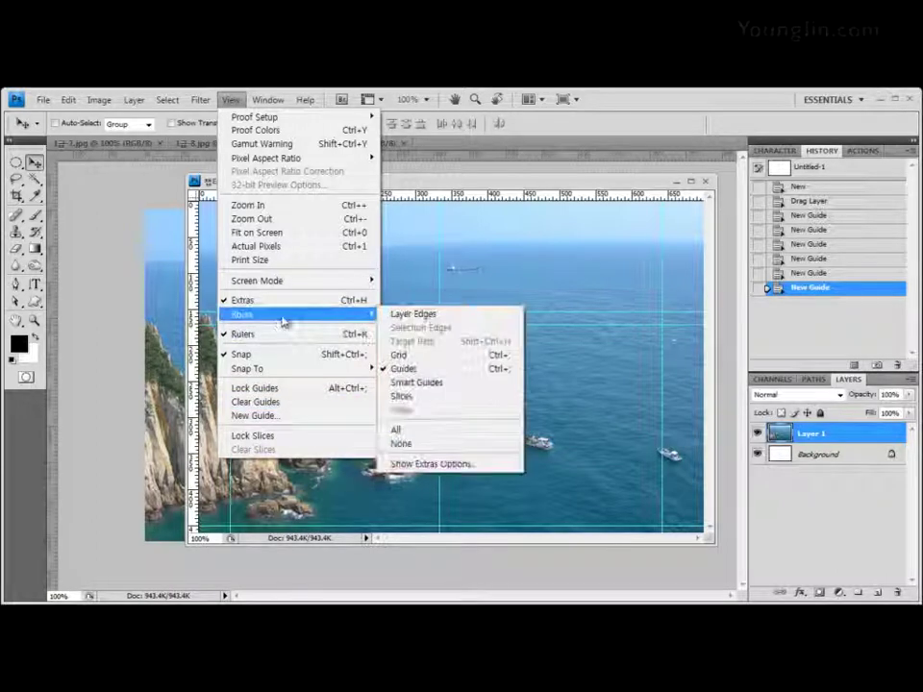
mouse_move(318, 371)
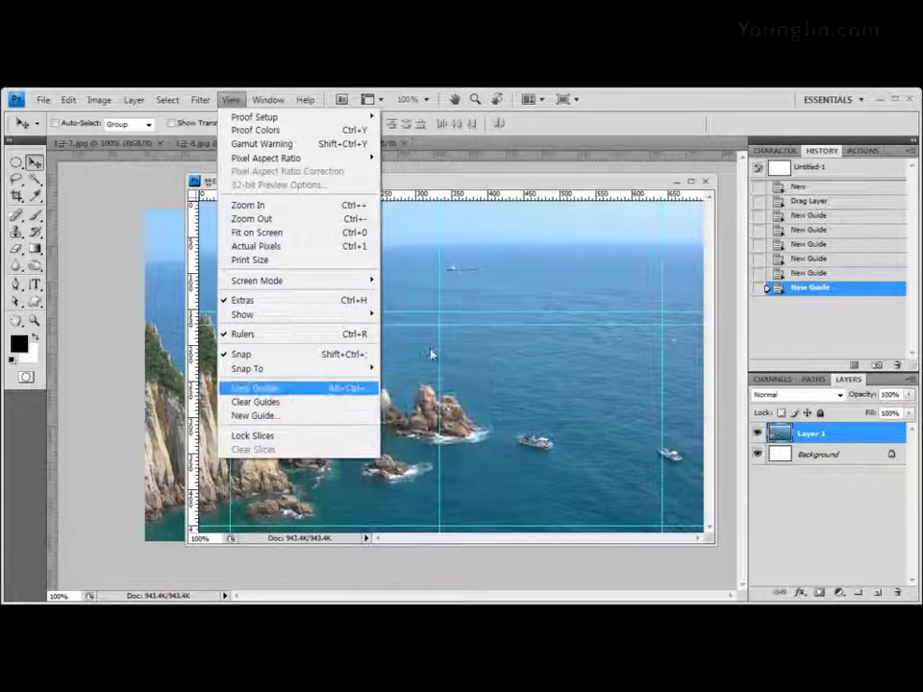
left_click(403, 179)
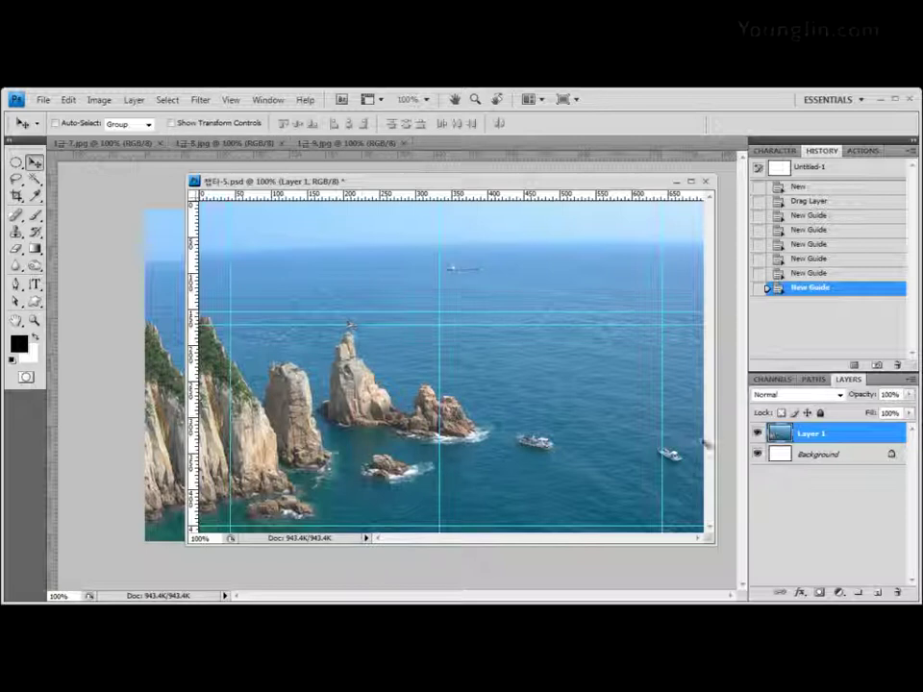
Step: Rename the sea image's layer as 바다
double_click(812, 436)
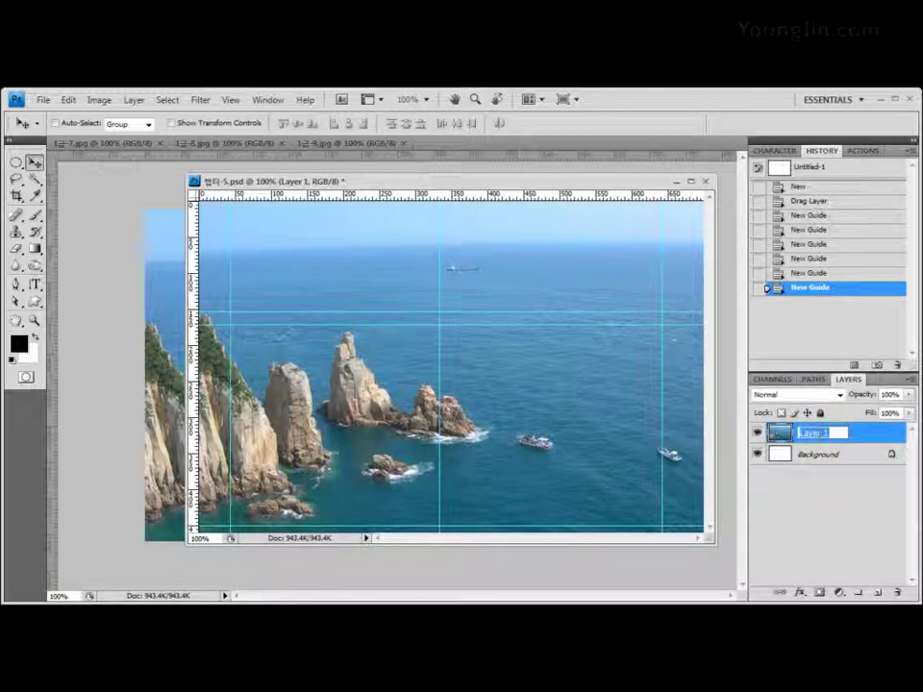
type("ㅇㅕㅇ")
type("다")
key("Return")
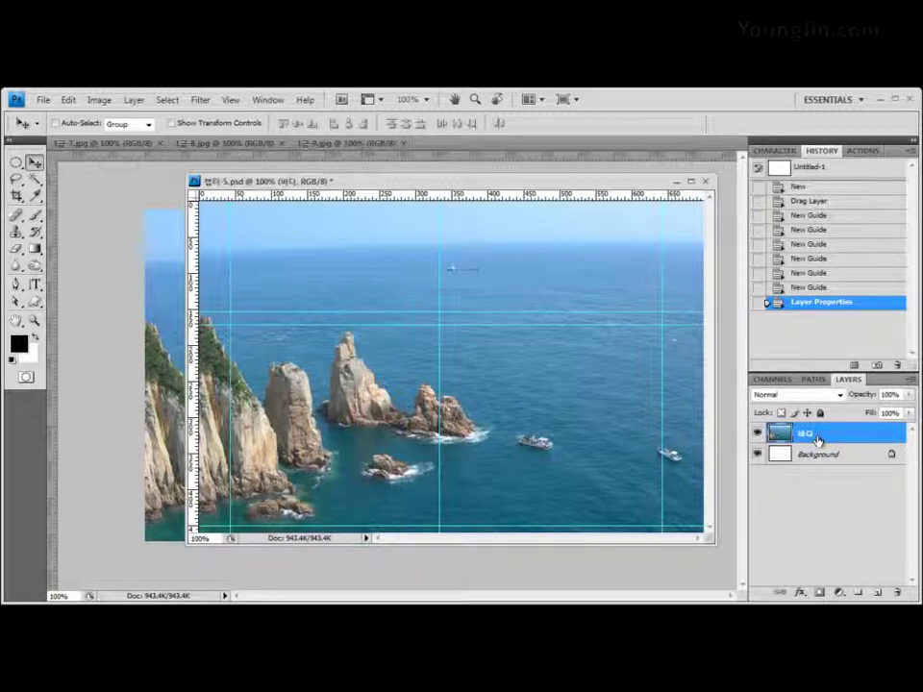
Step: Set up the Horizontal Type tool with the text color white, ffffff
left_click(35, 285)
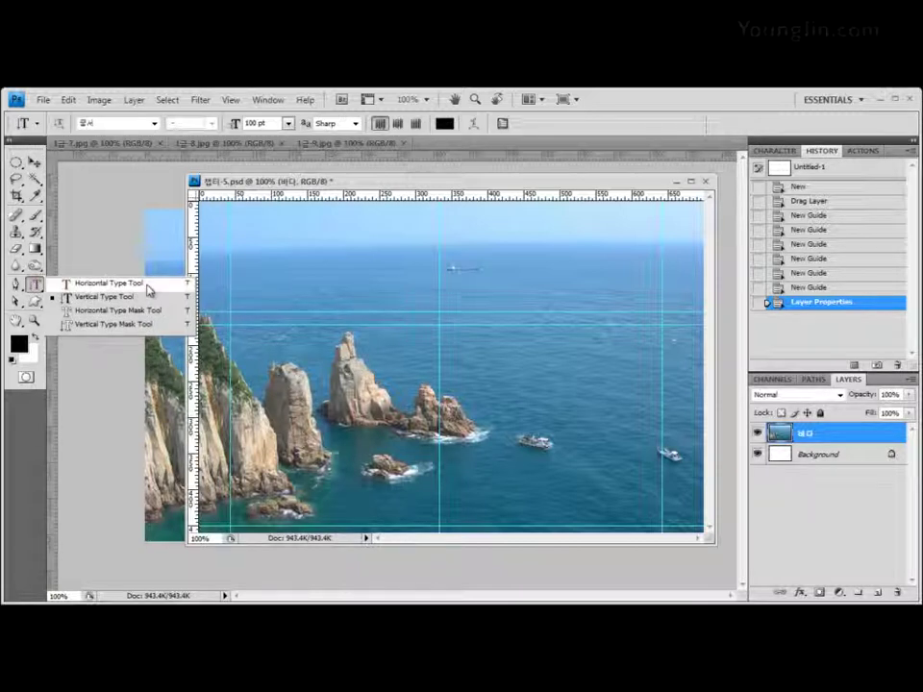
left_click(147, 286)
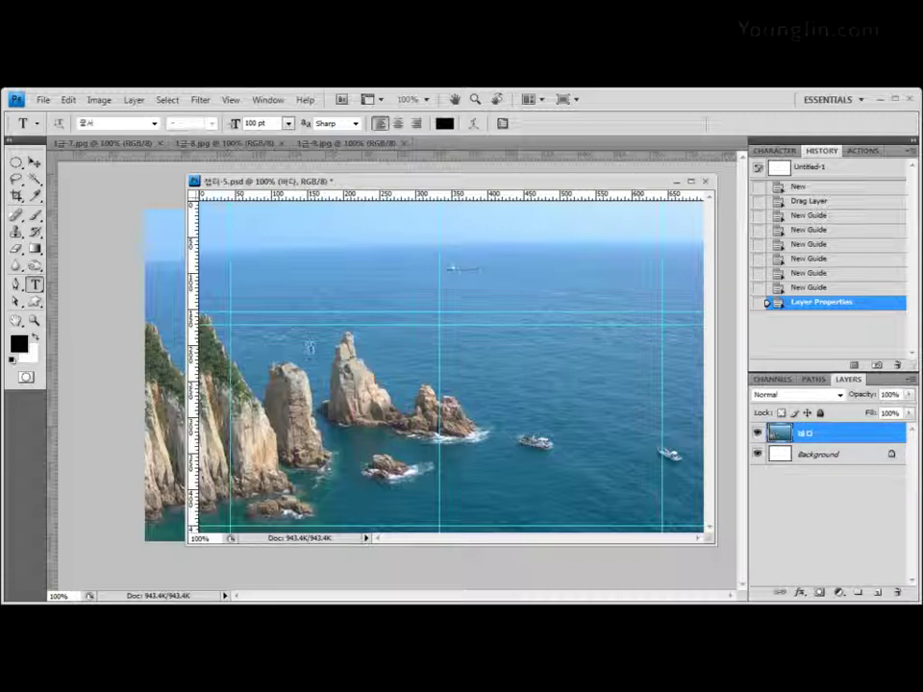
left_click(133, 123)
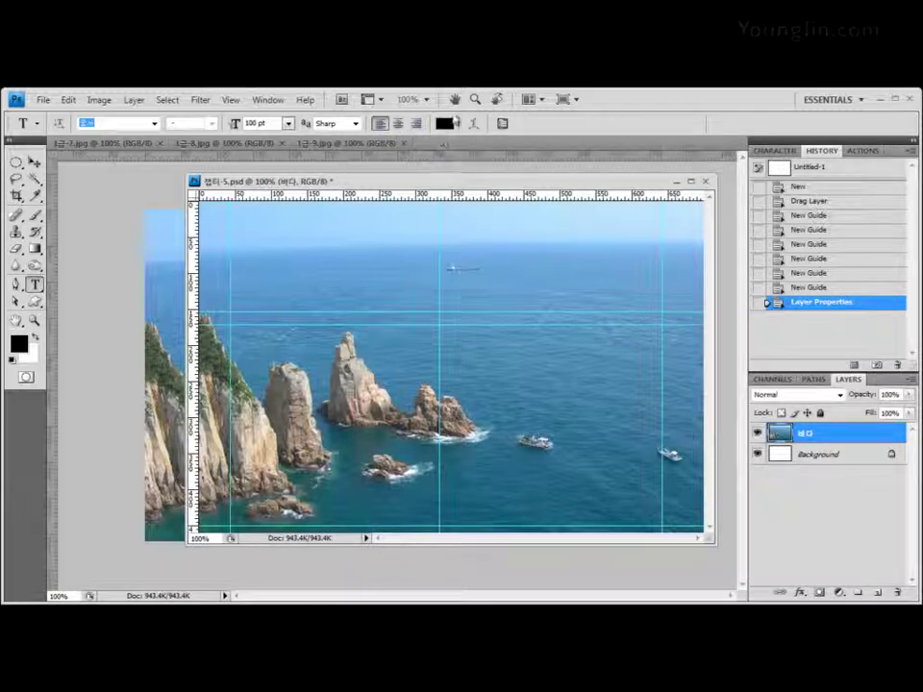
left_click(444, 124)
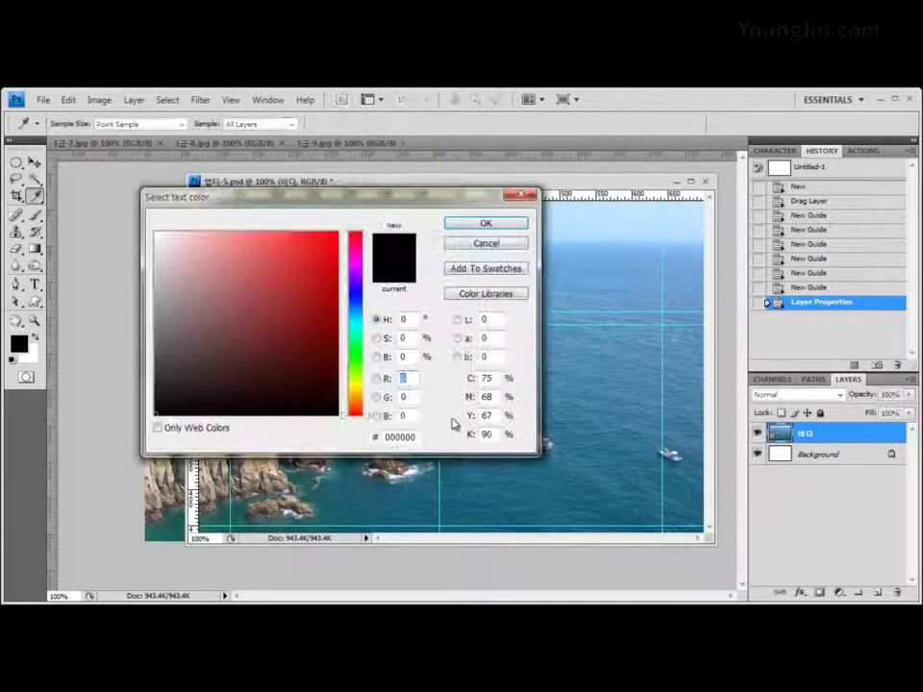
type("e")
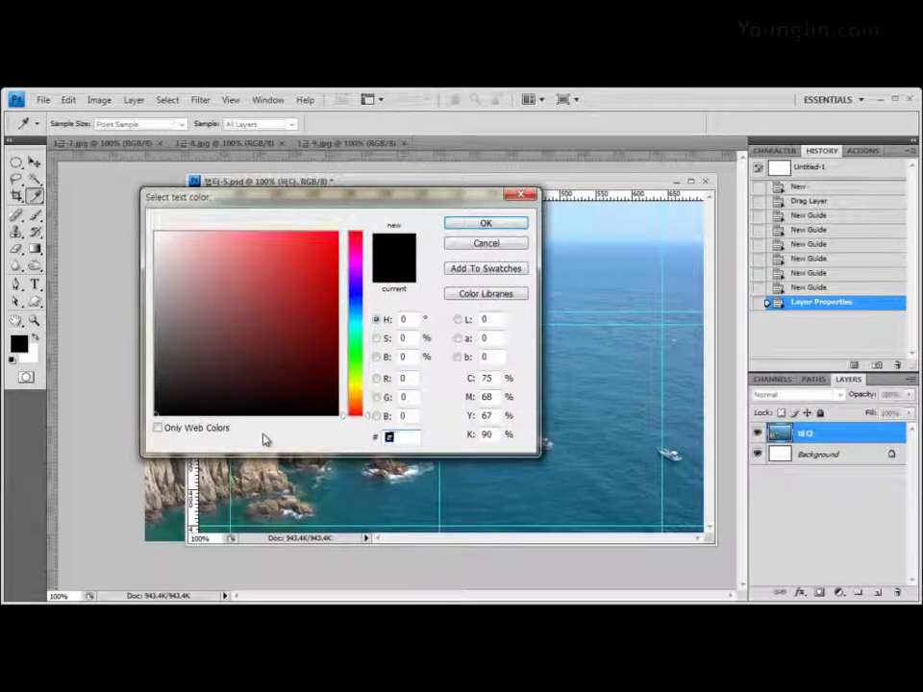
key("BackSpace")
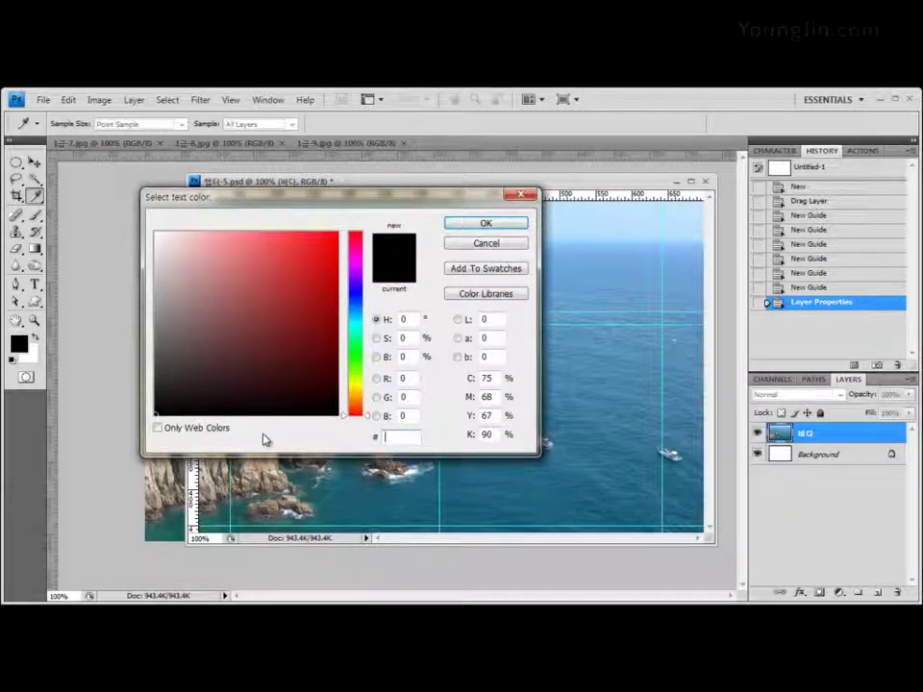
type("ffffff")
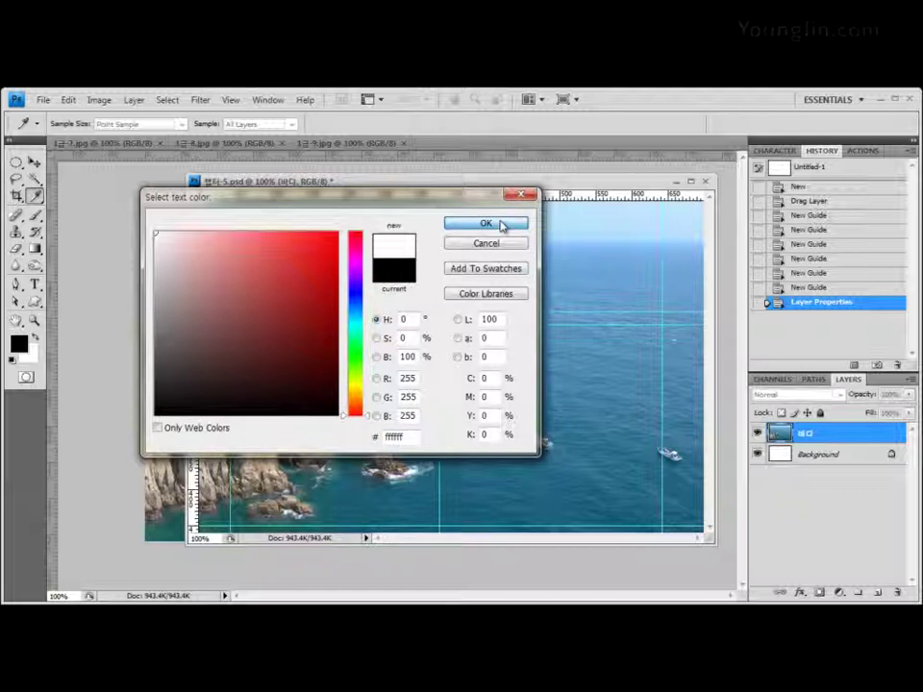
left_click(498, 225)
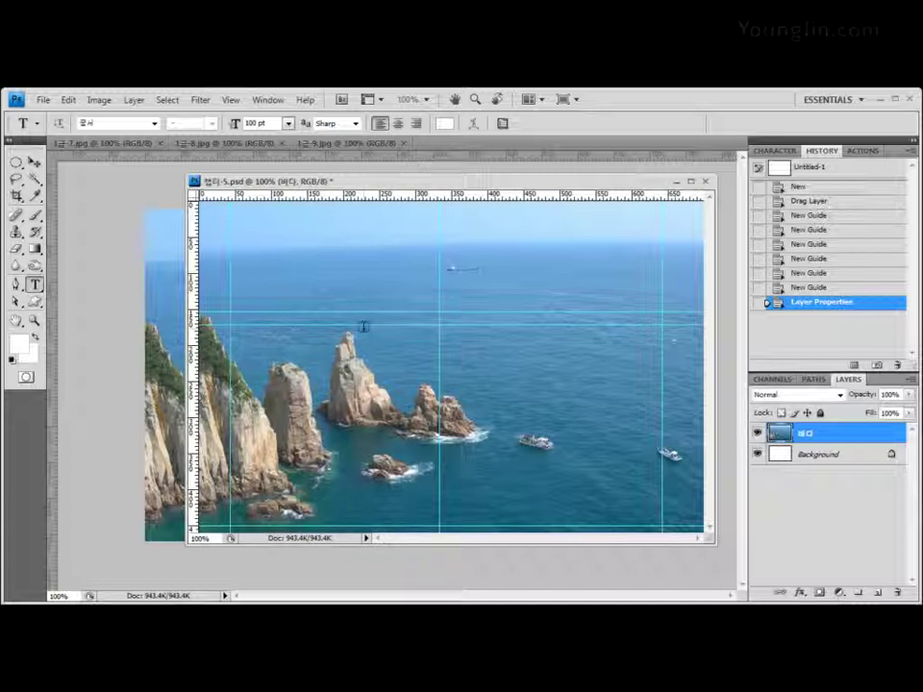
Step: Add the text 한국의 자연 across the sky, starting near the crossing of the 43 px and 153 px guides
left_click(235, 304)
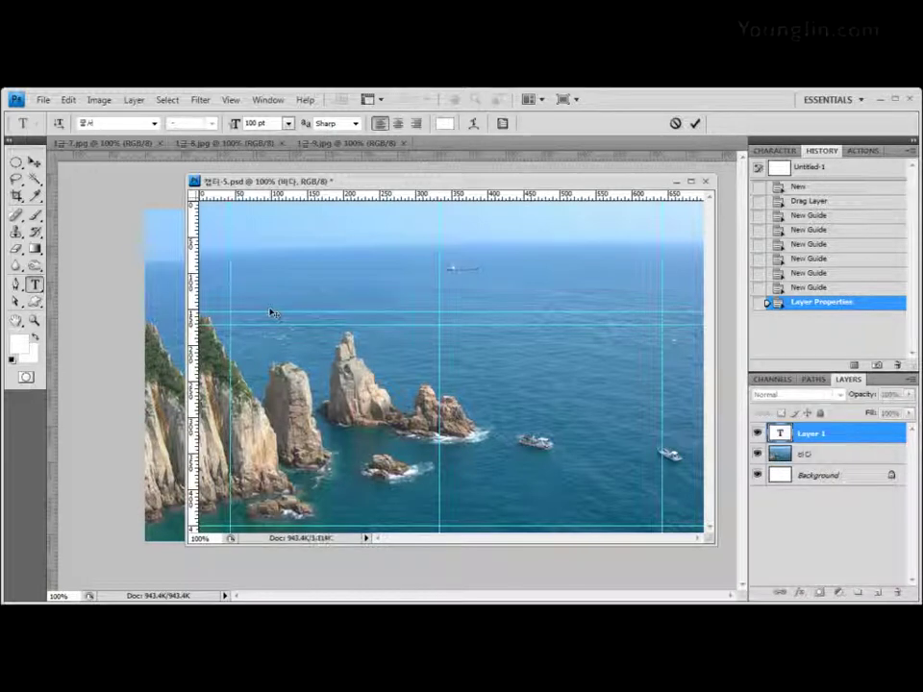
type("g")
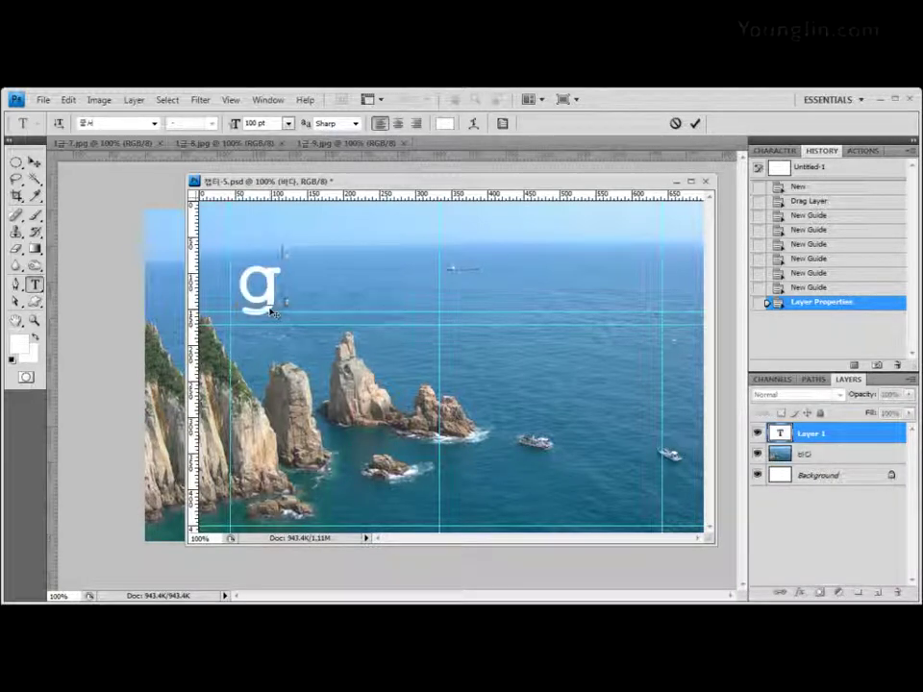
key("BackSpace")
type("한국의")
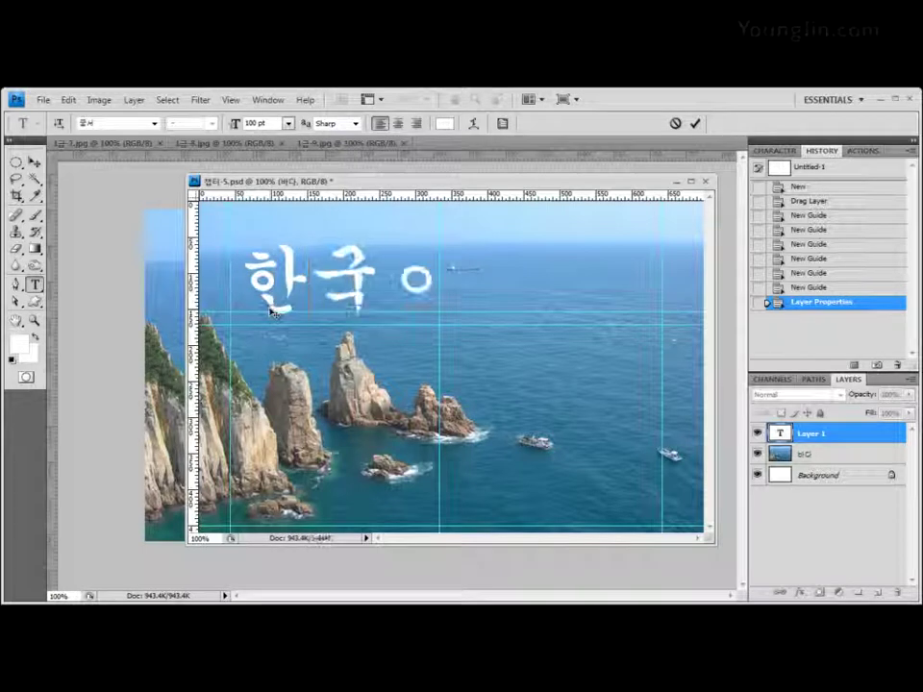
type(" 자연")
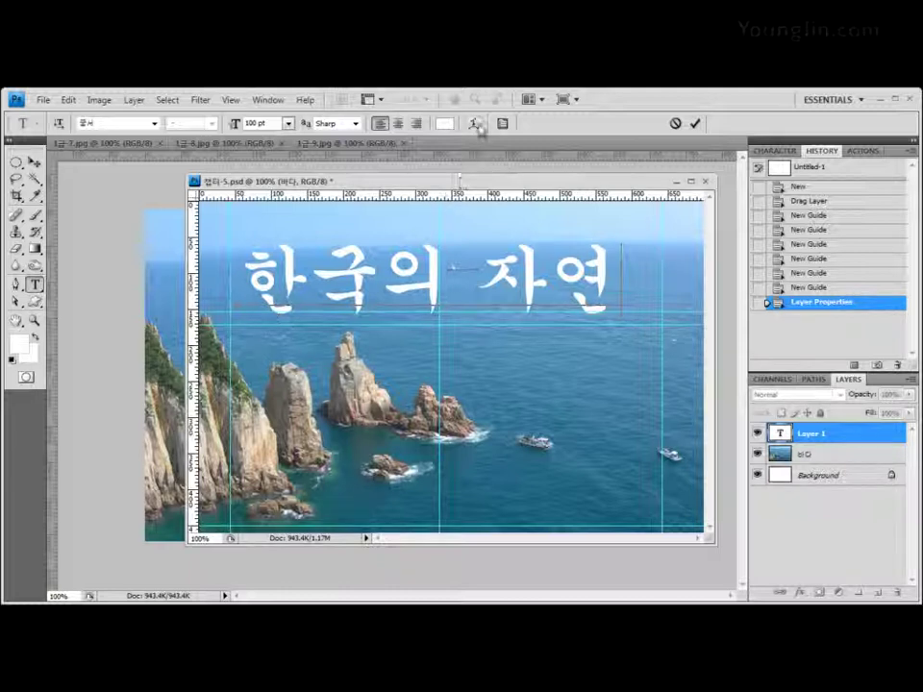
Step: Warp the 한국의 자연 text with the Arc style, horizontal, with a bend of +50%
left_click(474, 125)
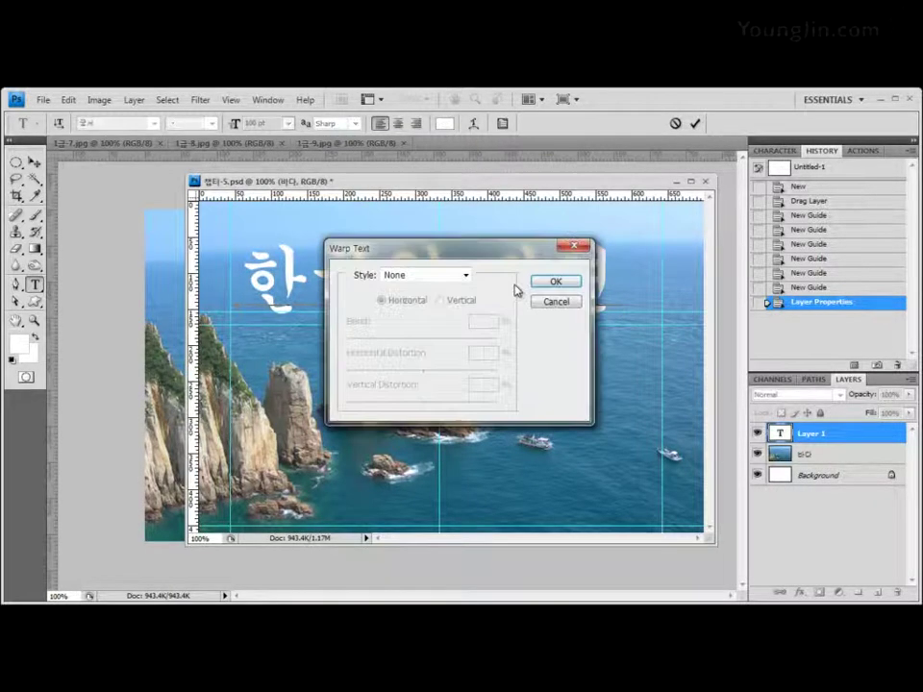
left_click_drag(508, 247, 533, 227)
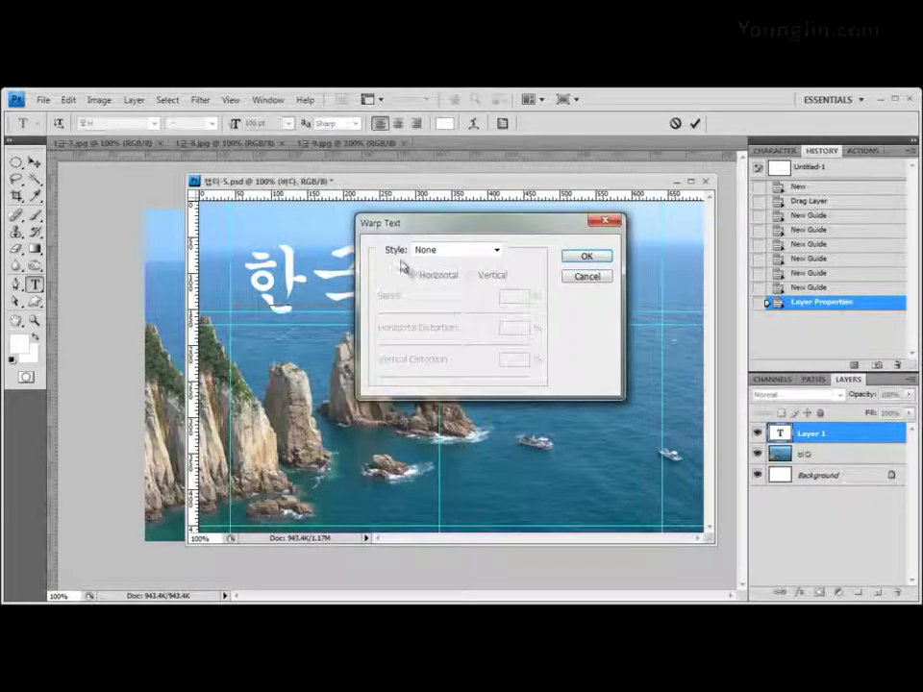
left_click(496, 250)
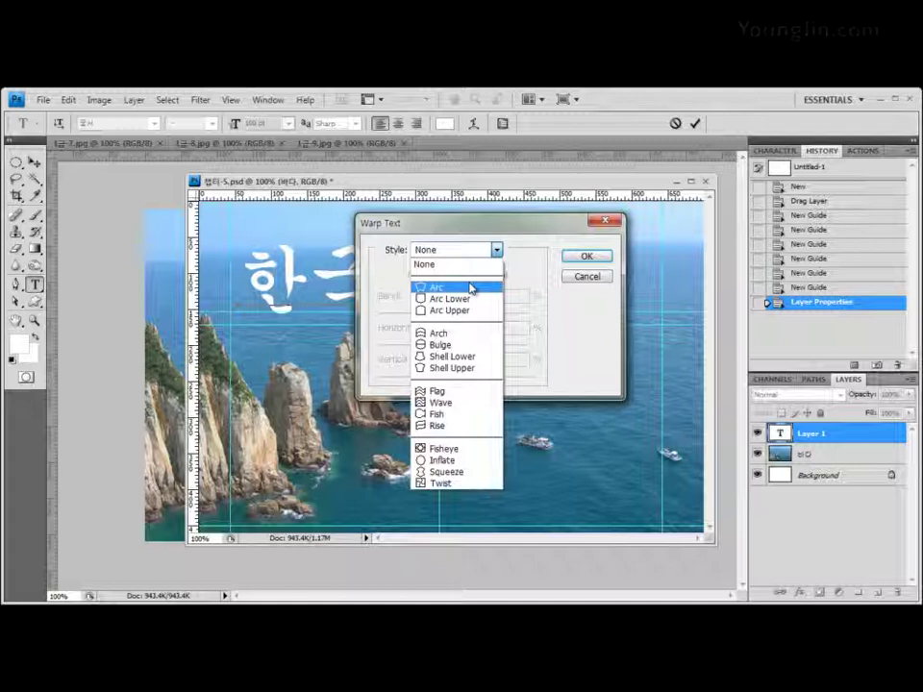
left_click(470, 288)
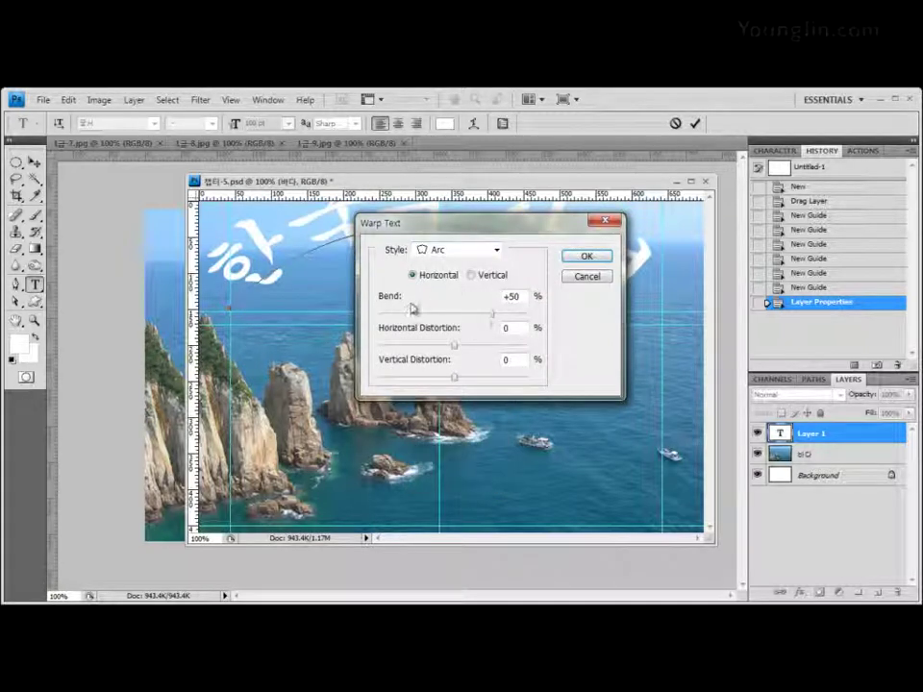
left_click_drag(524, 225, 574, 353)
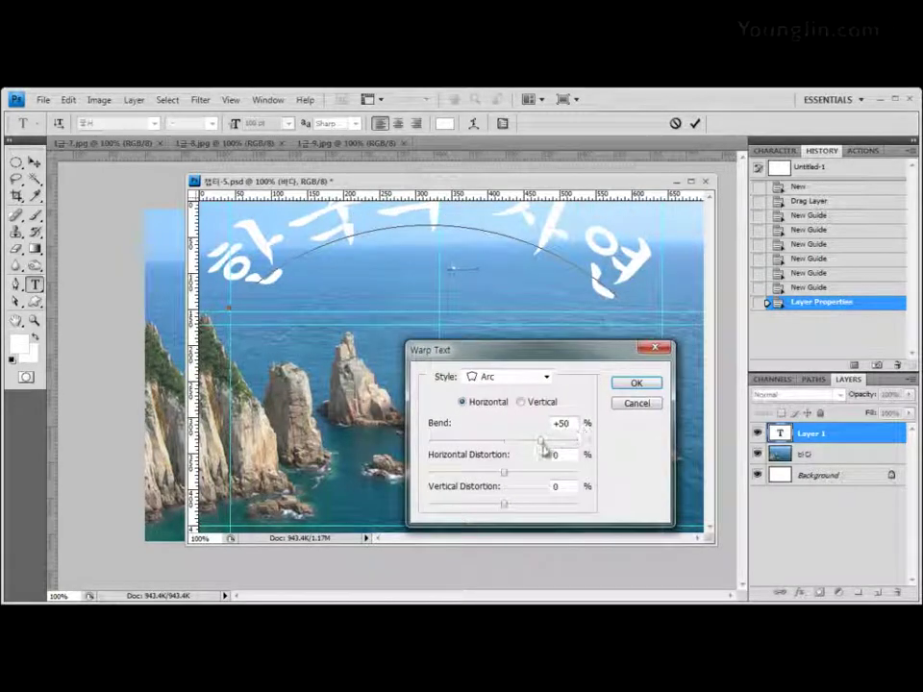
mouse_move(542, 444)
left_mouse_down()
mouse_move(485, 449)
mouse_move(535, 445)
left_mouse_up()
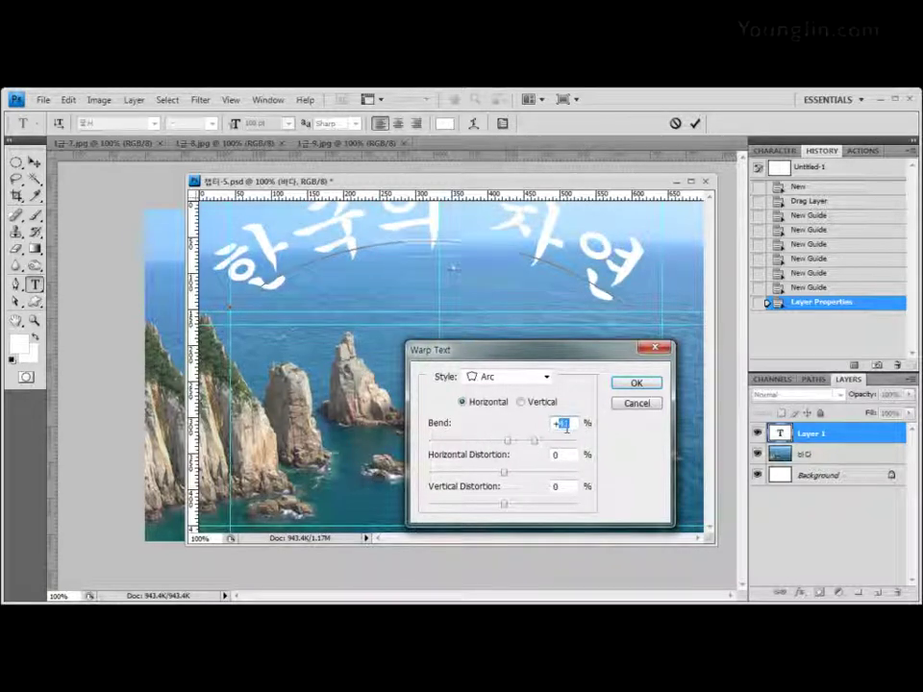
type("56")
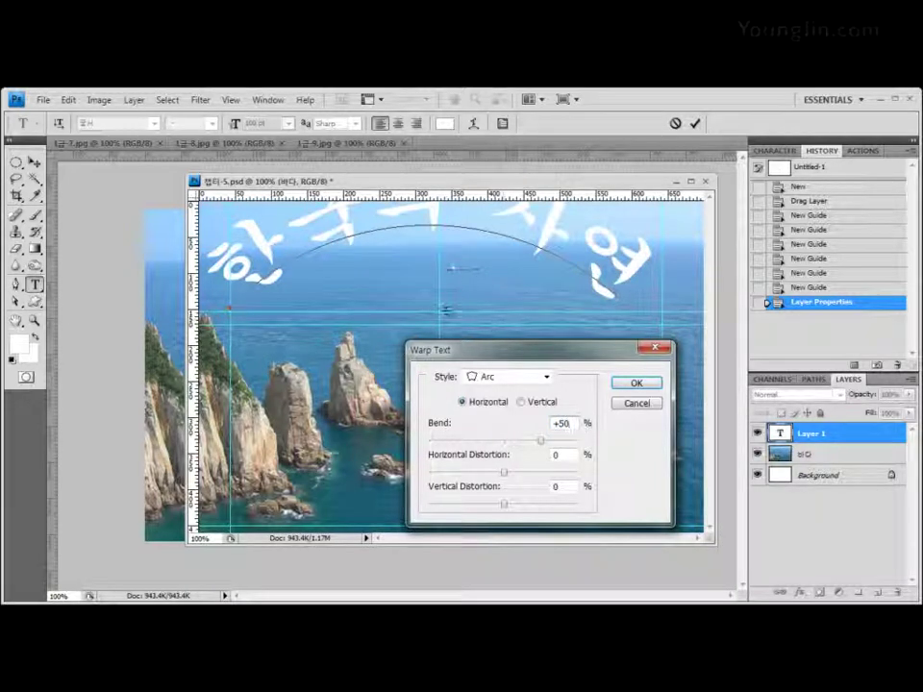
key("BackSpace")
type("0")
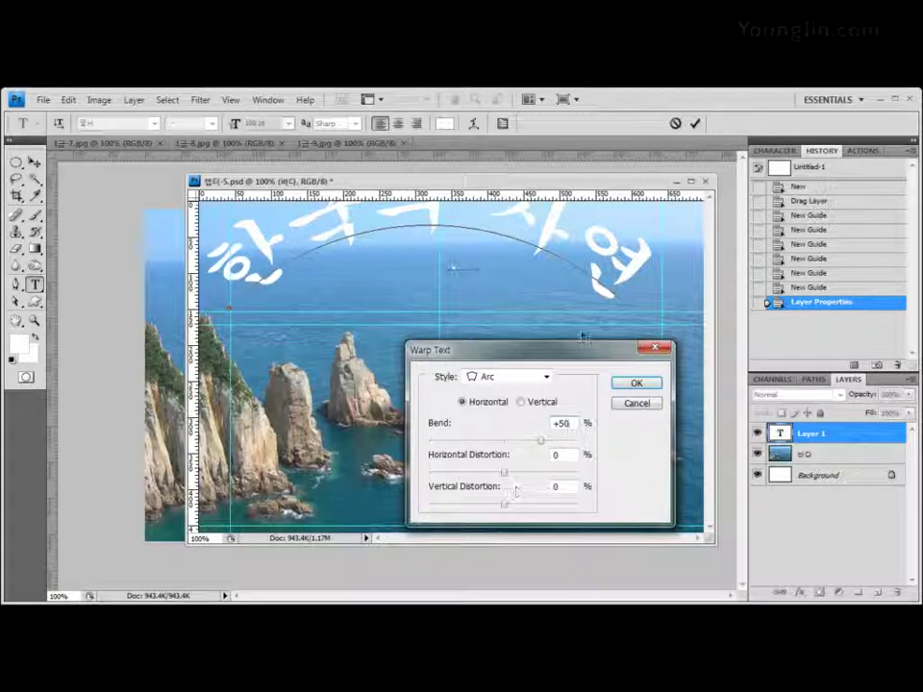
Step: Move the arched text down so that it lies fully inside the canvas, and apply the warp
left_click_drag(627, 352, 675, 348)
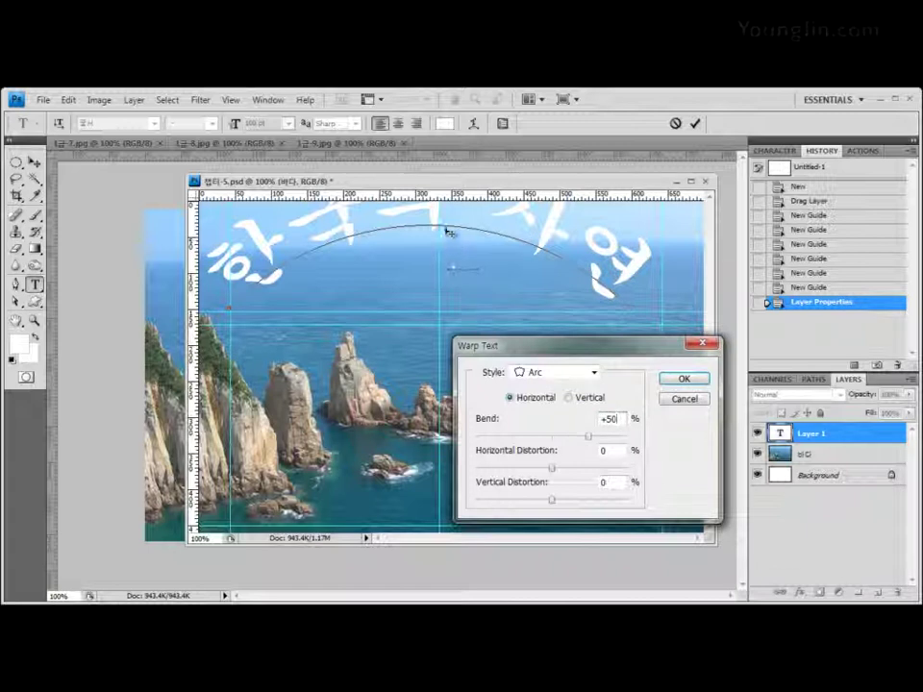
left_click_drag(649, 353, 675, 360)
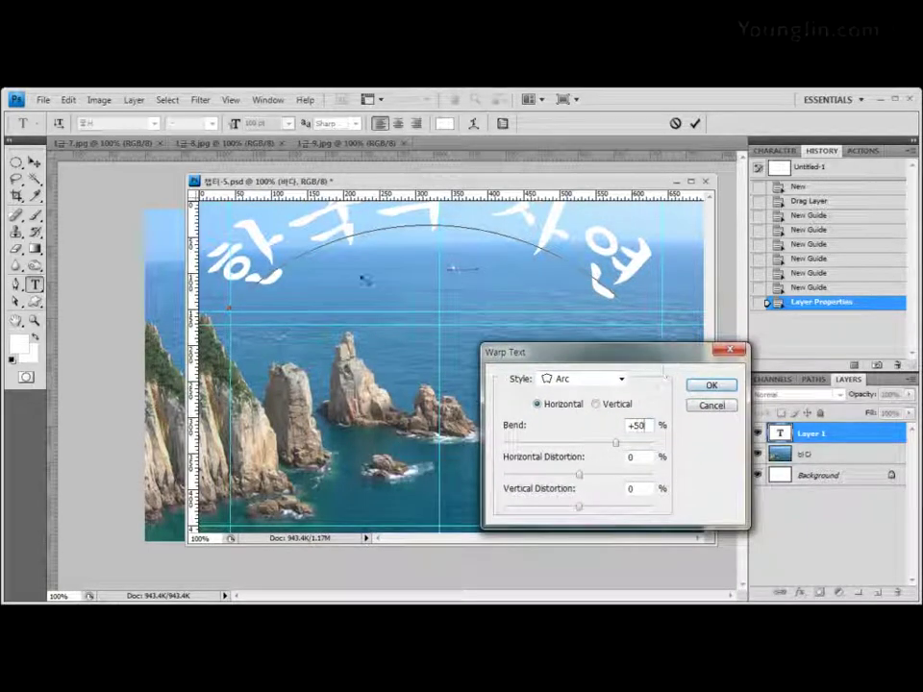
left_click_drag(366, 260, 389, 305)
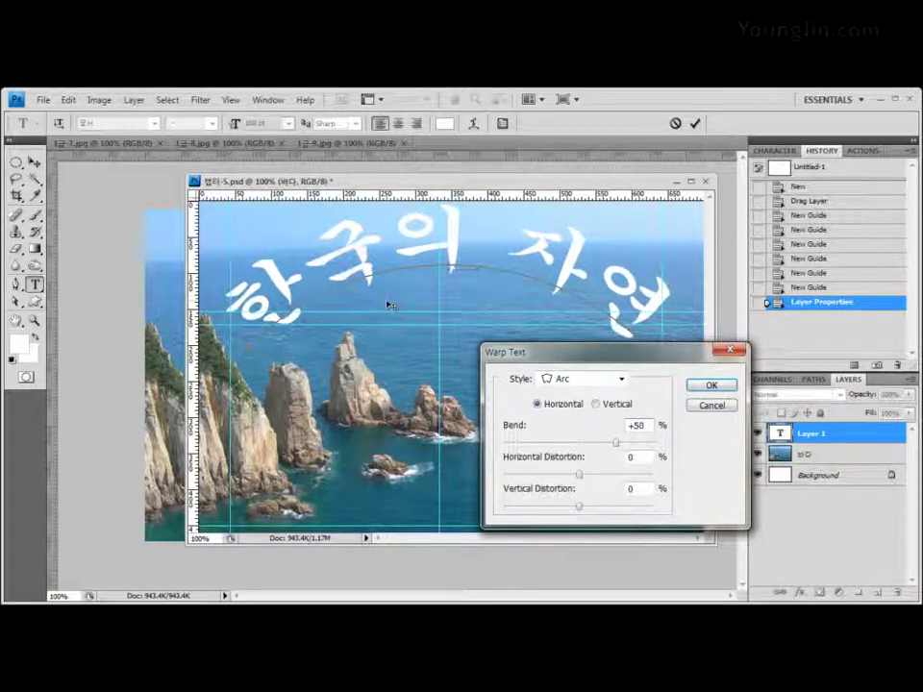
left_click_drag(388, 306, 420, 261)
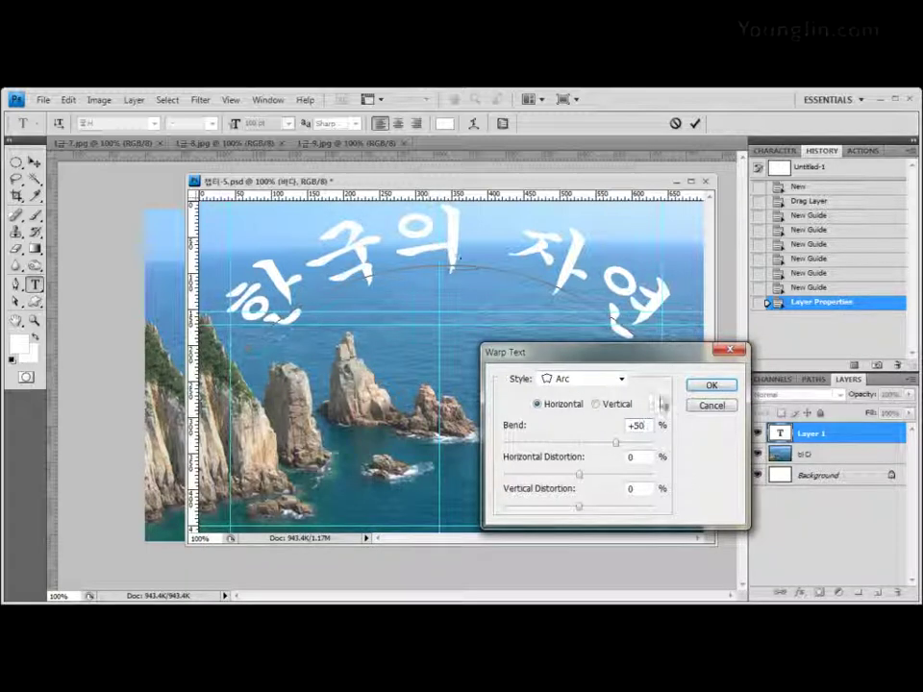
left_click(722, 390)
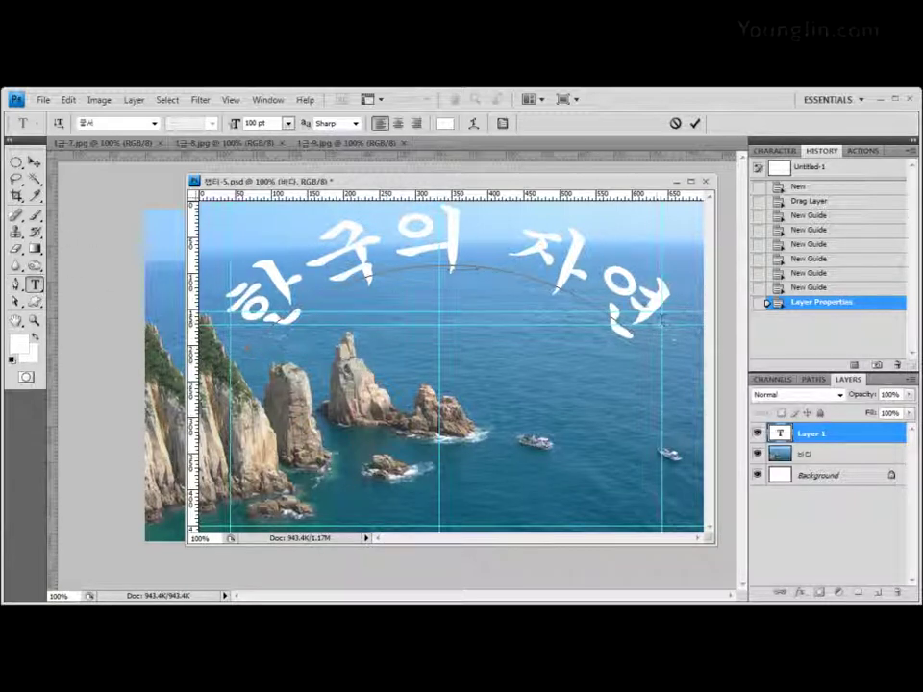
Step: Commit the 한국의 자연 text and nudge it slightly to the right so its left edge meets the first vertical guide
key("ctrl+a")
left_click(547, 238)
left_click_drag(547, 238, 636, 278)
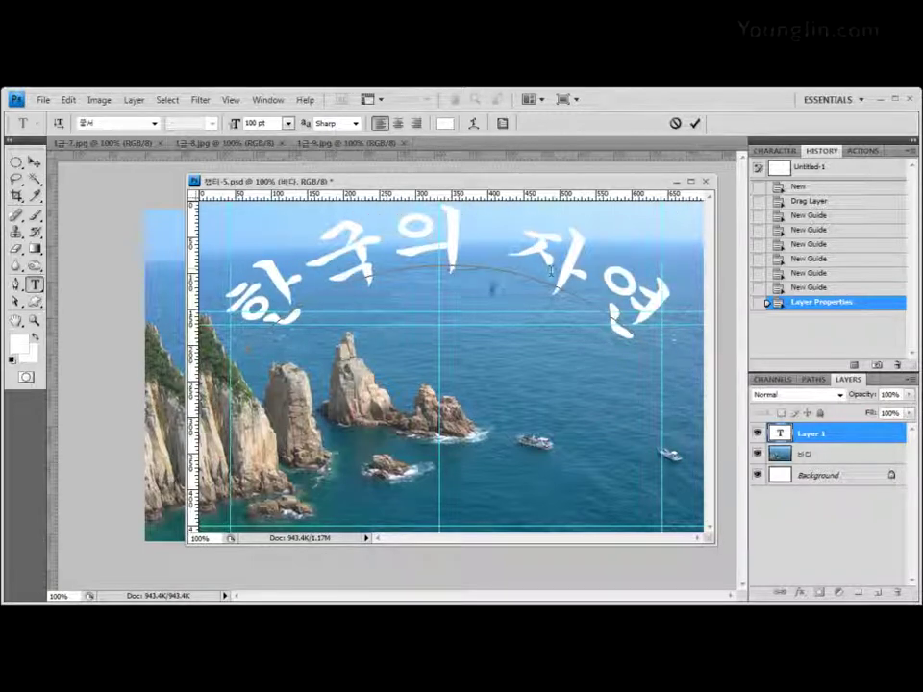
left_click(35, 164)
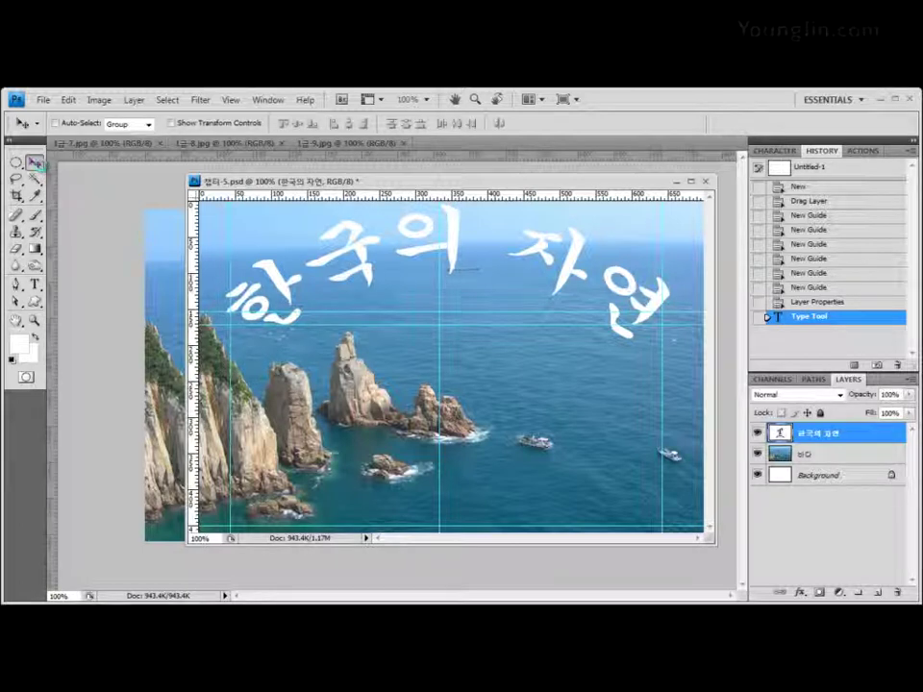
key("Up")
key("Up")
key("Up")
key("Up")
key("Up")
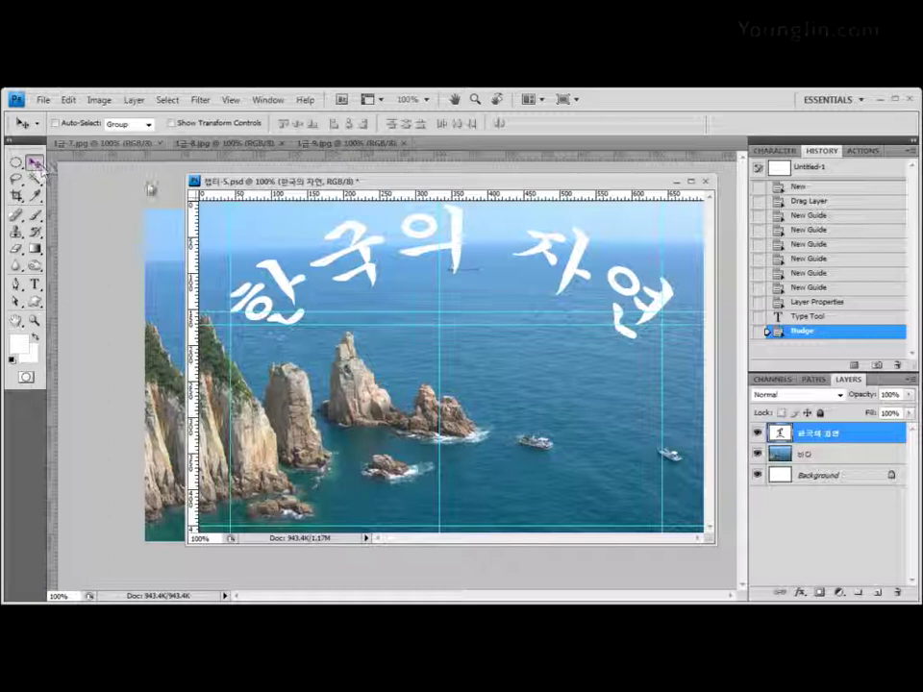
Step: Move the 챕터-5.psd window out of the way and close 1급-7.jpg
left_click(110, 143)
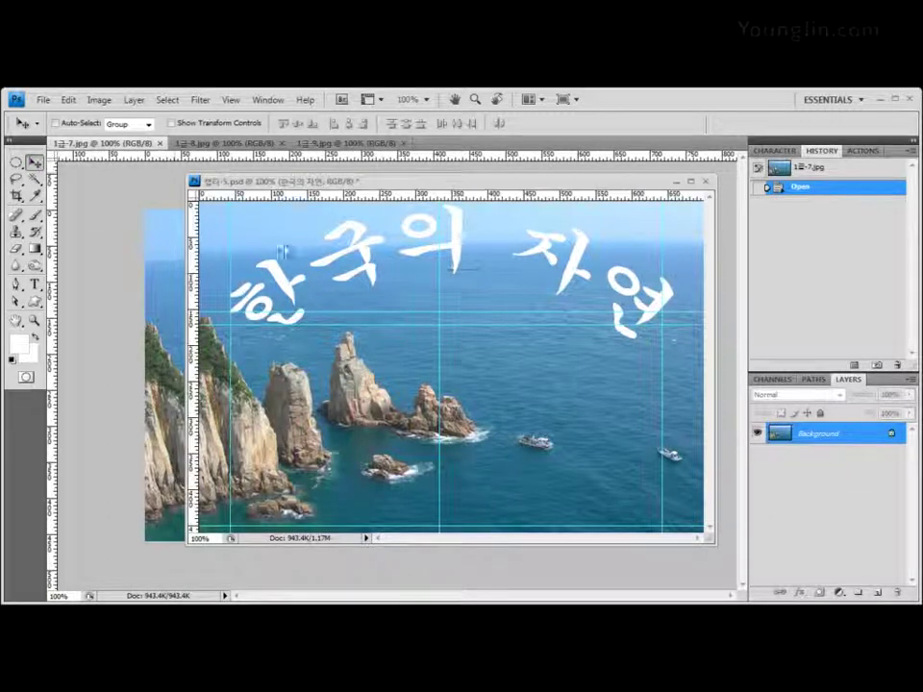
left_click_drag(385, 180, 637, 267)
left_click(123, 146)
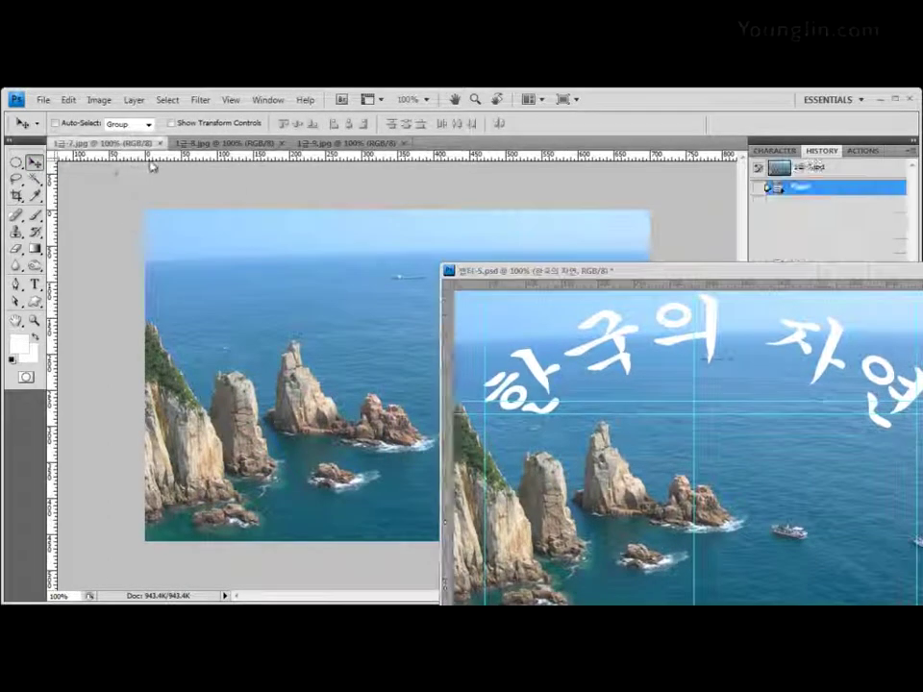
key("ctrl+w")
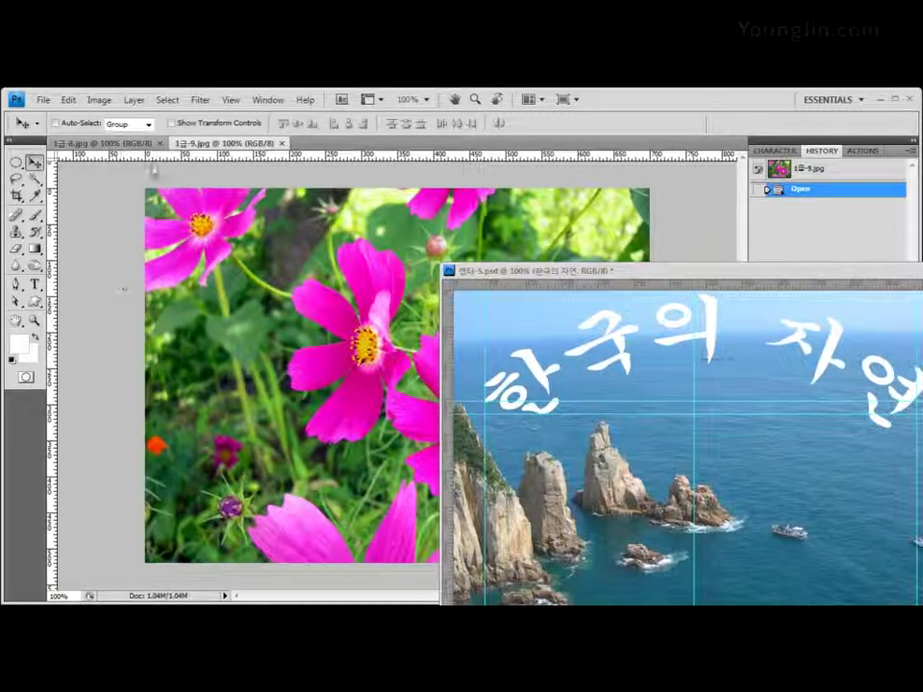
Step: Bring up 1급-8.jpg and float it in its own window, leaving part of 챕터-5.psd in view beside it
left_click(100, 142)
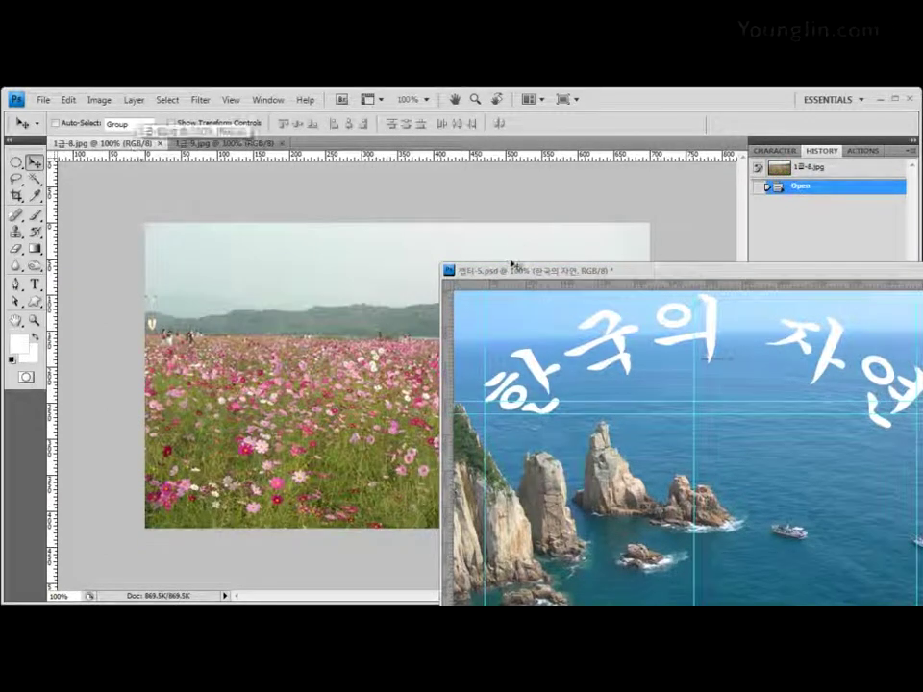
left_click_drag(530, 274, 354, 182)
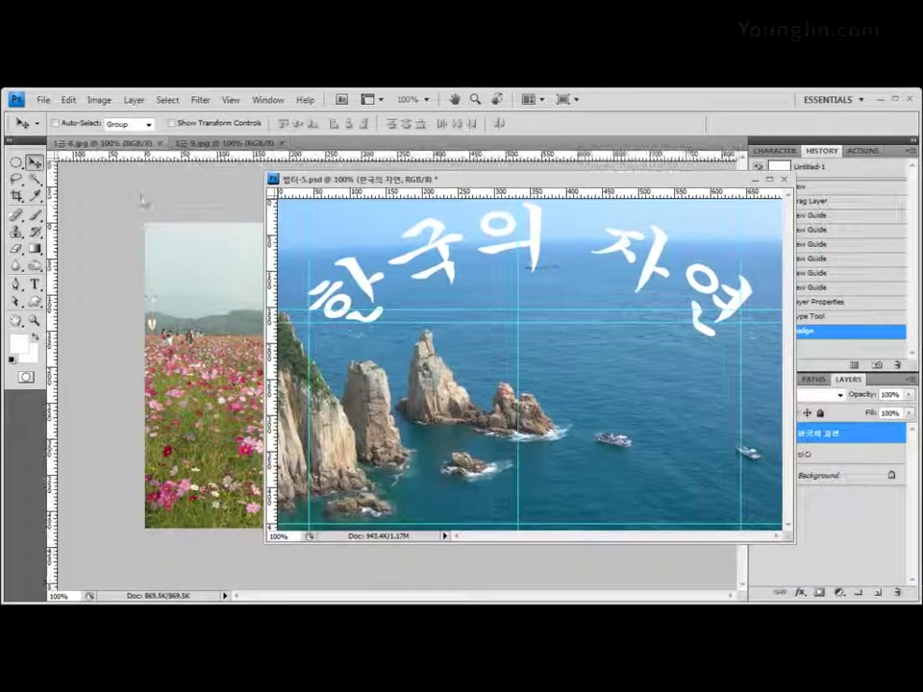
left_click_drag(104, 144, 309, 252)
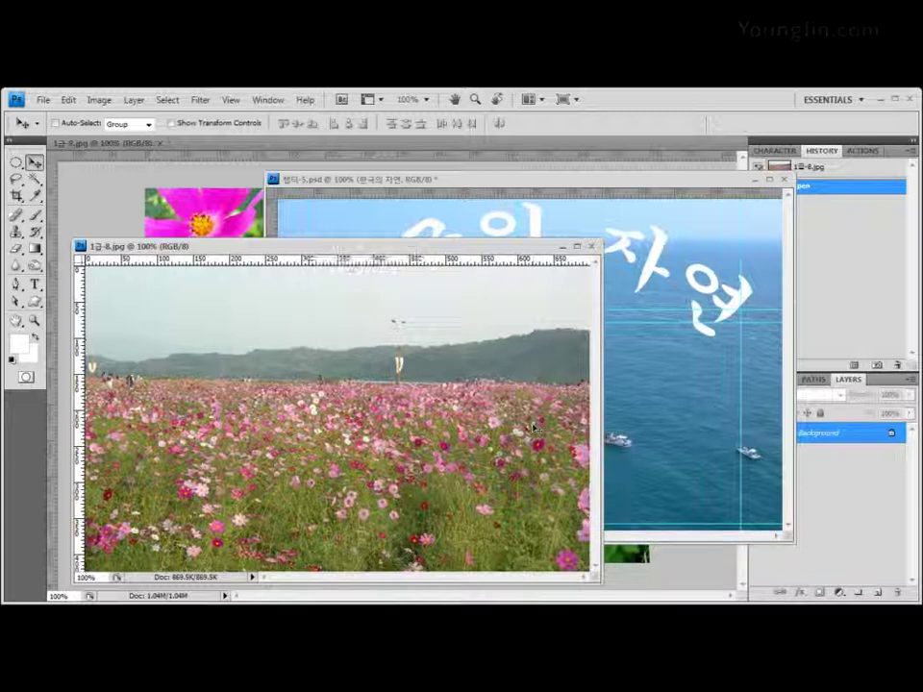
left_click_drag(461, 252, 435, 252)
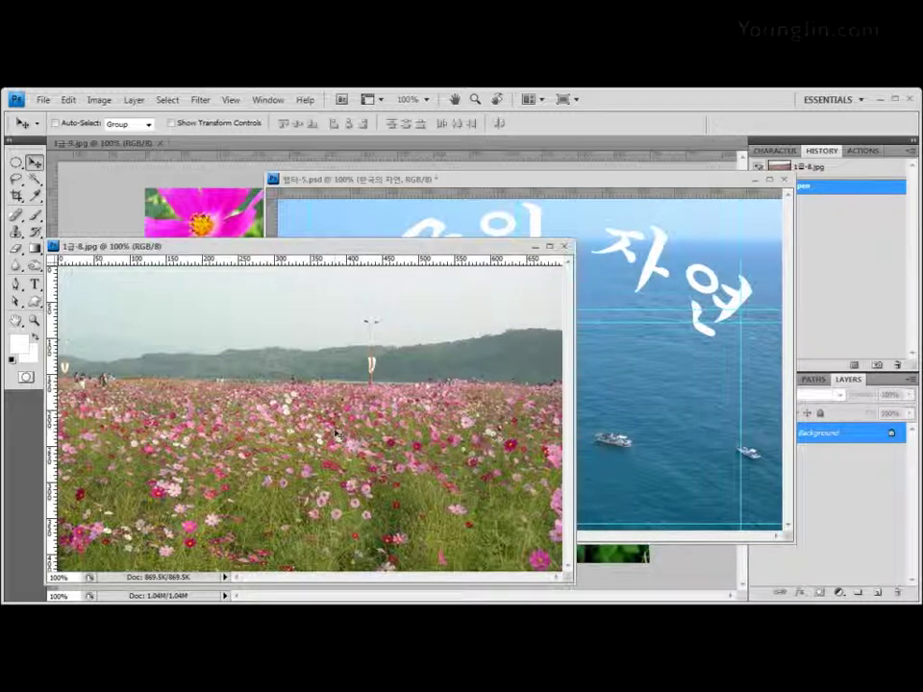
Step: Copy the 1급-8.jpg image into 챕터-5.psd as a new layer, close 1급-8.jpg and bring the composition's window back into view
left_click_drag(336, 435, 663, 369)
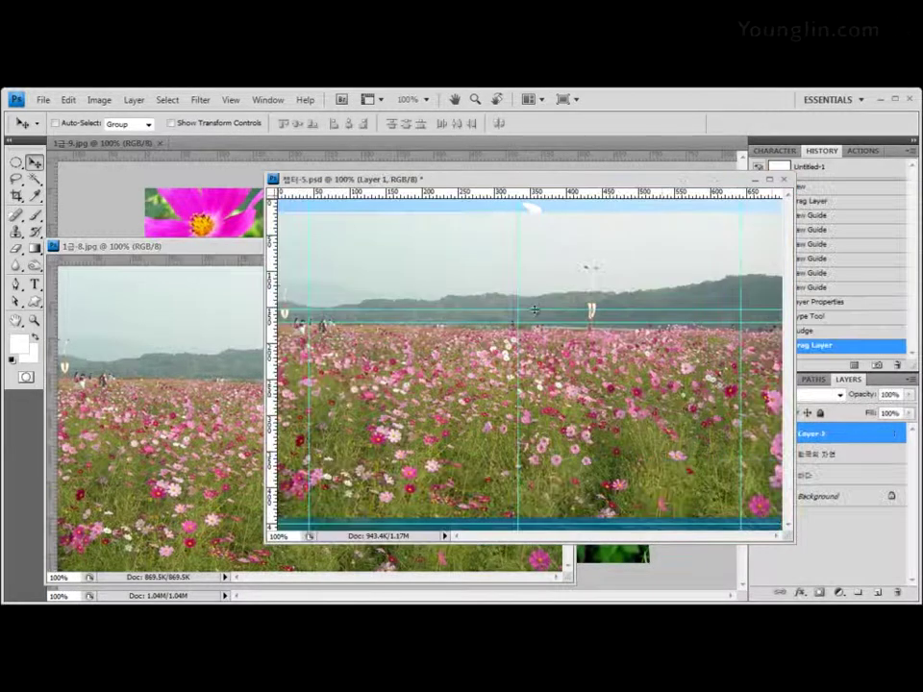
left_click_drag(227, 248, 204, 211)
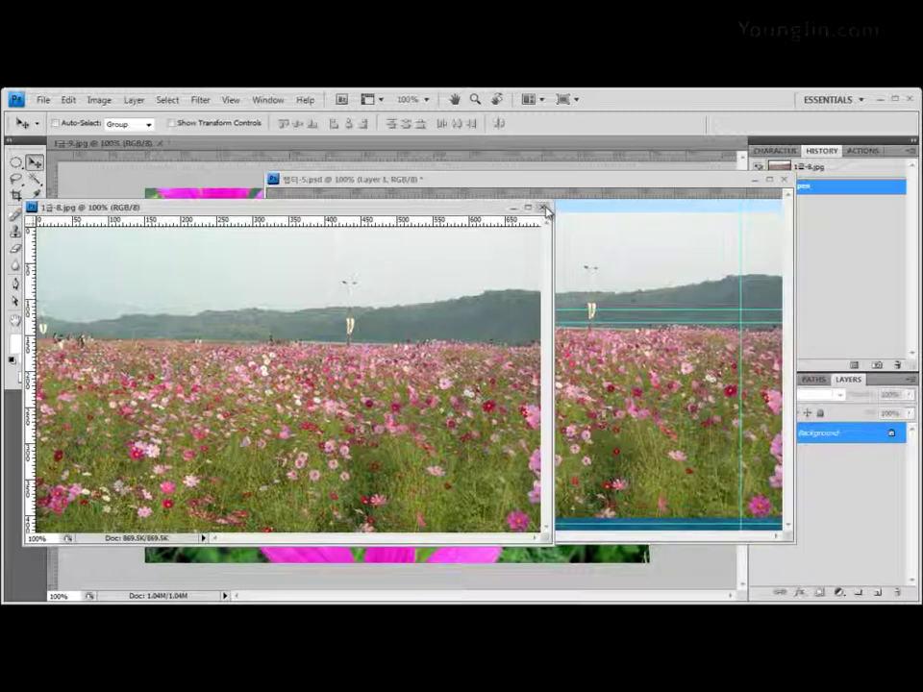
left_click(544, 209)
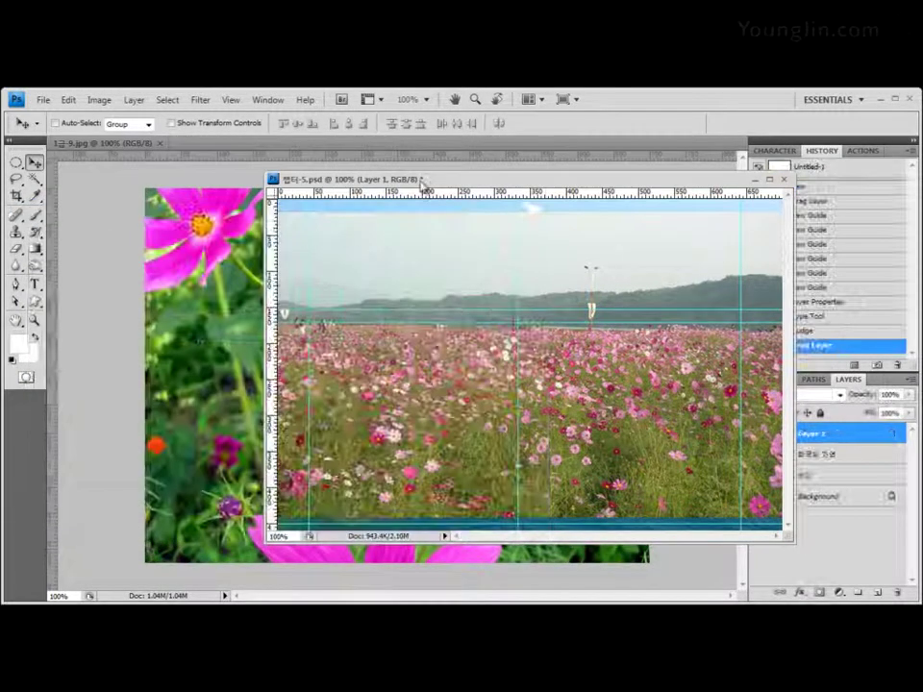
left_click_drag(384, 180, 257, 184)
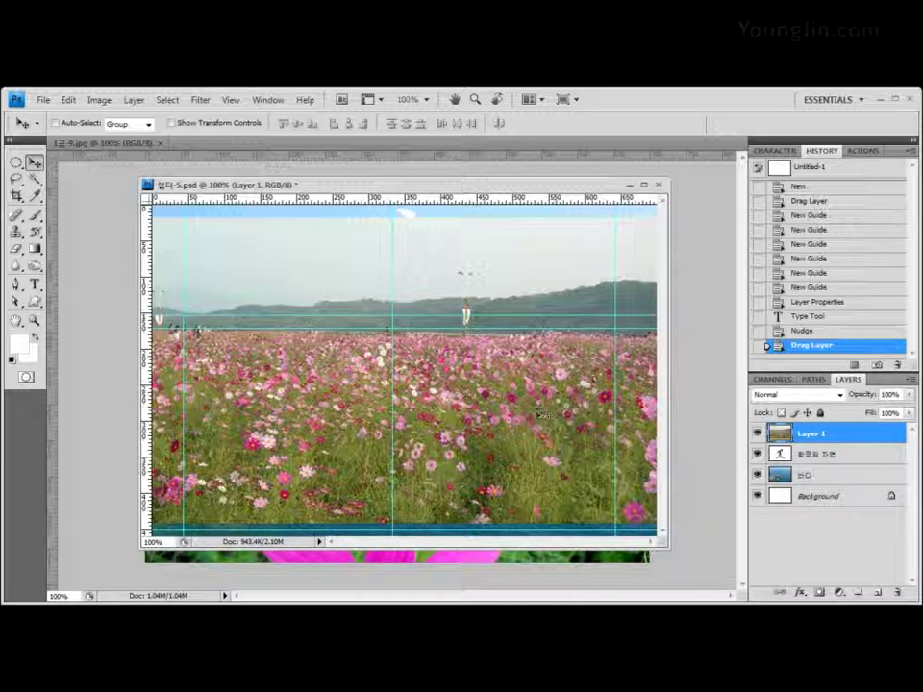
Step: Move the cosmos field layer up until its flowers cover the arched text area, and rename the layer 코스모스
left_click_drag(554, 413, 528, 279)
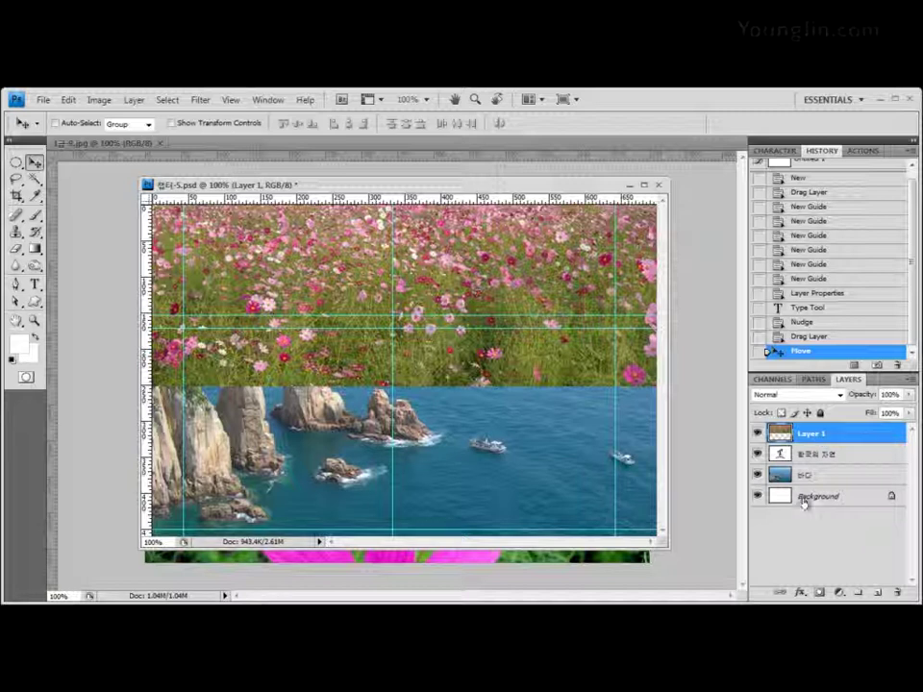
double_click(812, 434)
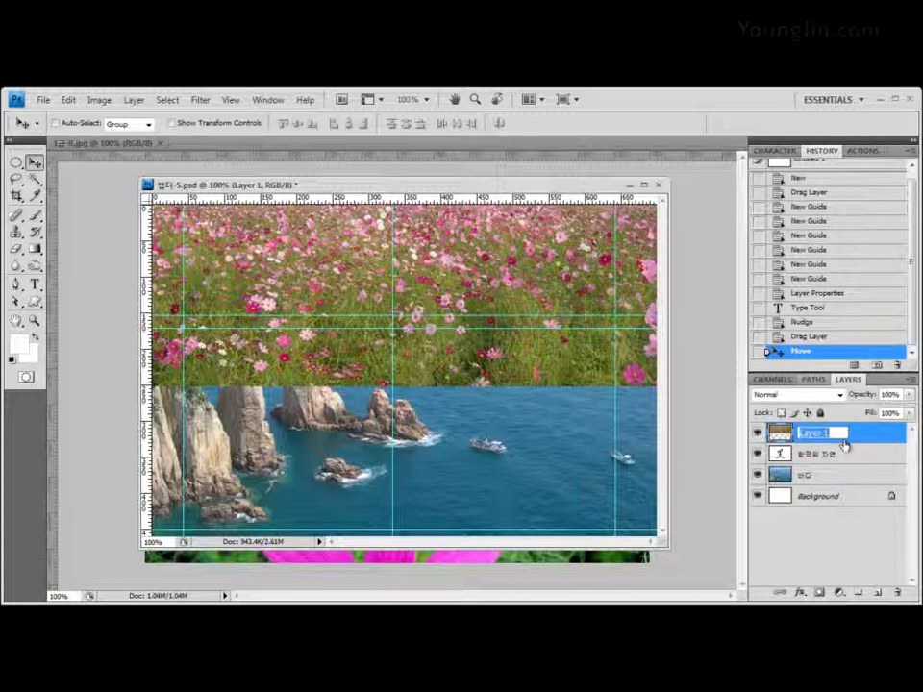
type("코스모")
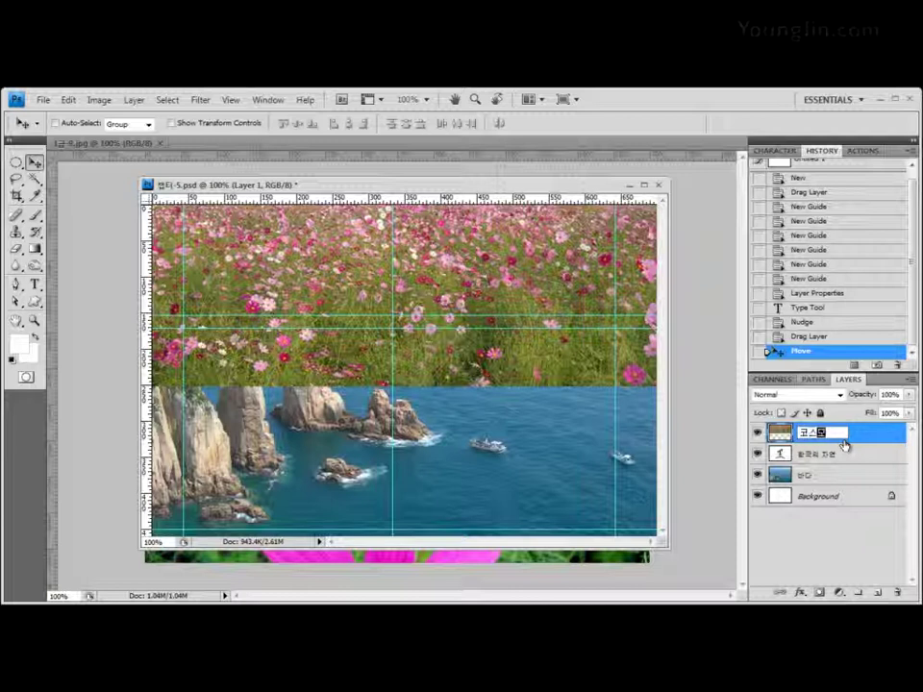
type("스")
key("Return")
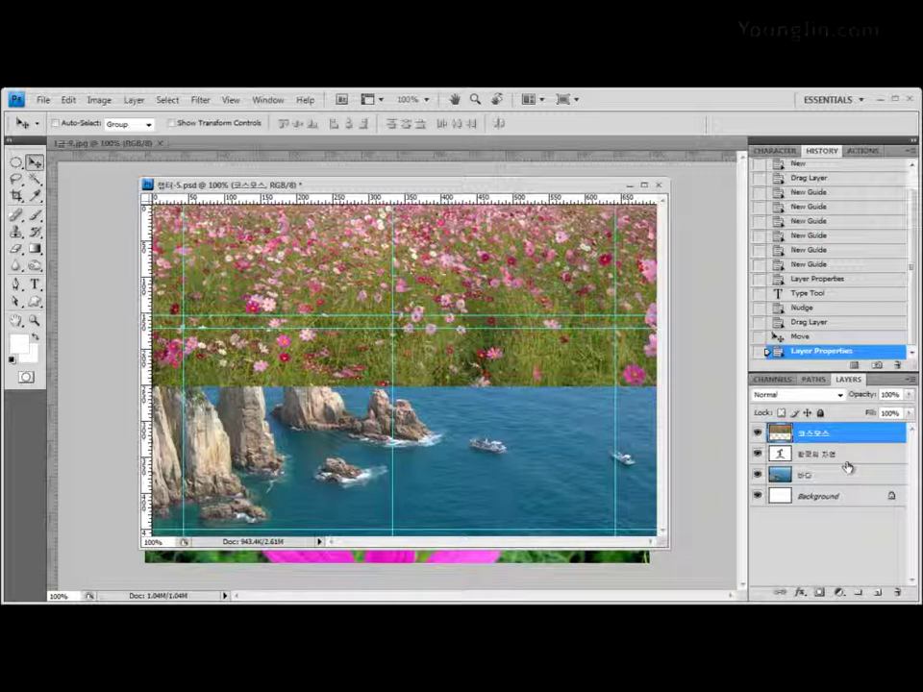
Step: Load the 한국의 자연 text as a selection, clip the 코스모스 layer to the text layer, and deselect
left_click(849, 461)
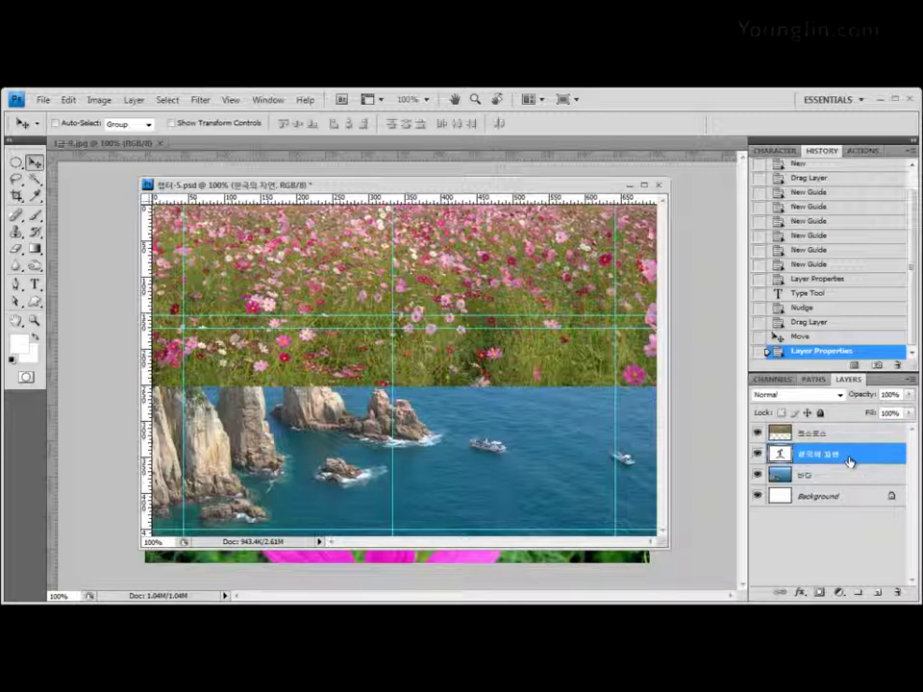
left_click(781, 455, "ctrl")
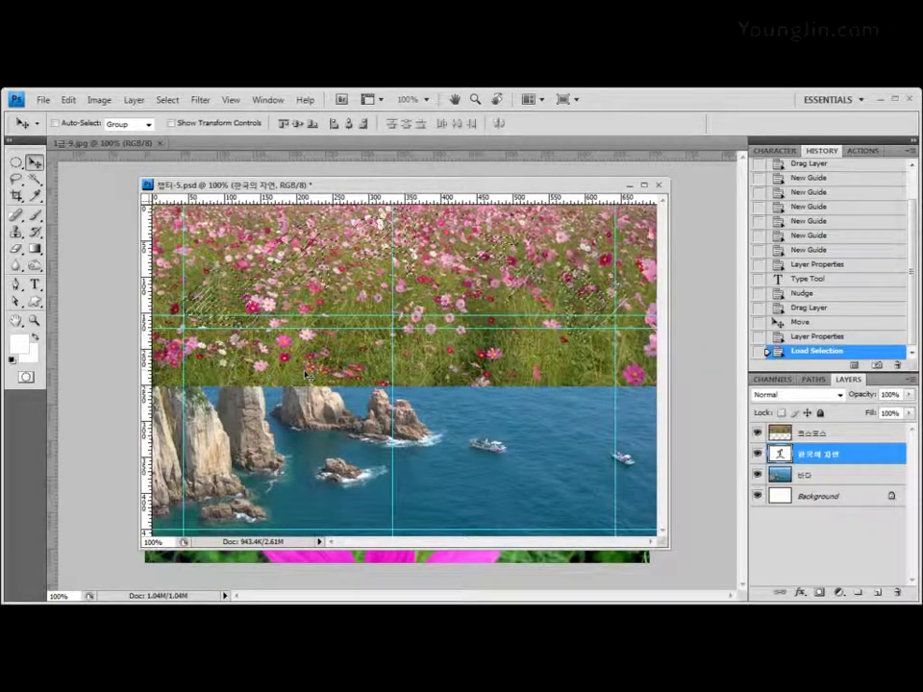
left_click(868, 442, "alt")
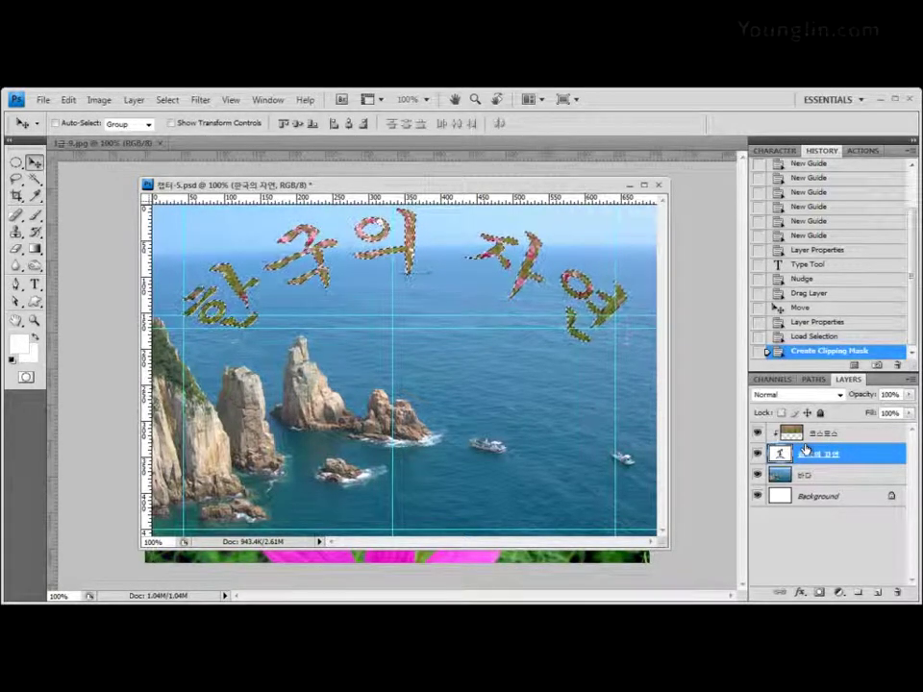
key("ctrl+d")
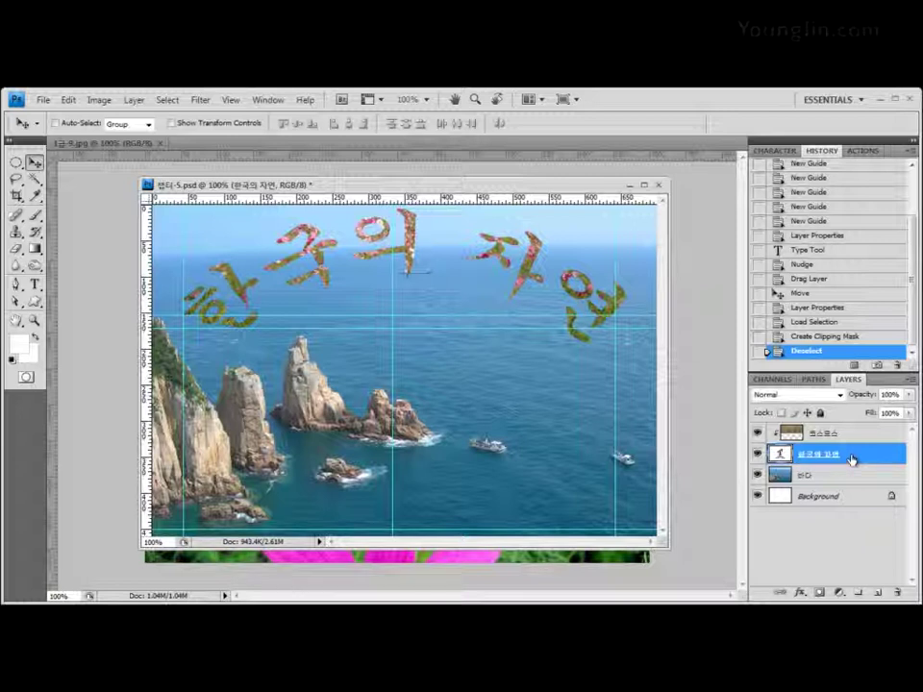
Step: Add a 2 px black outside Stroke layer style to the 한국의 자연 text
left_click(799, 595)
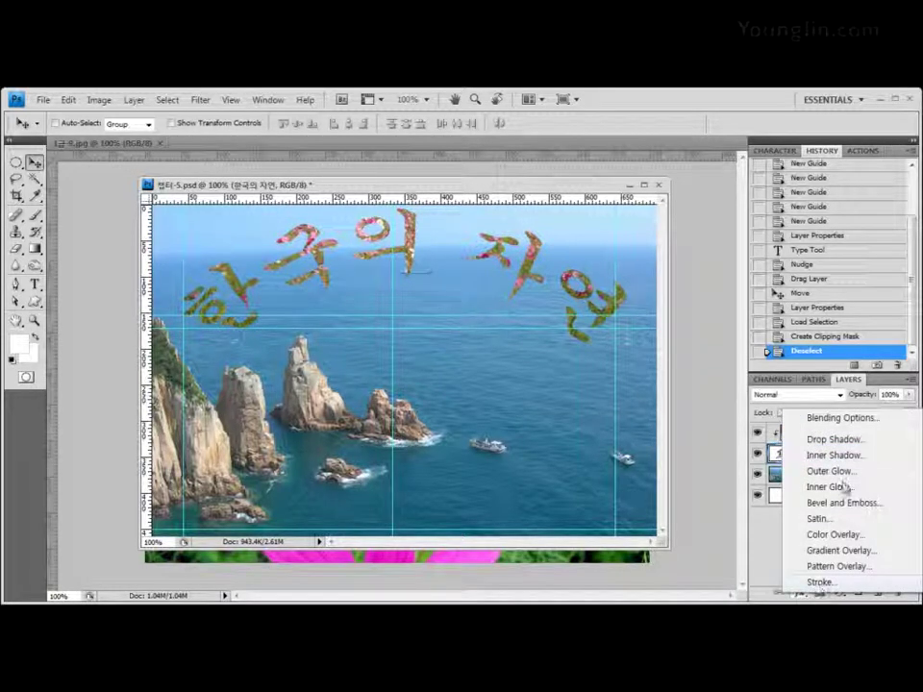
left_click(833, 583)
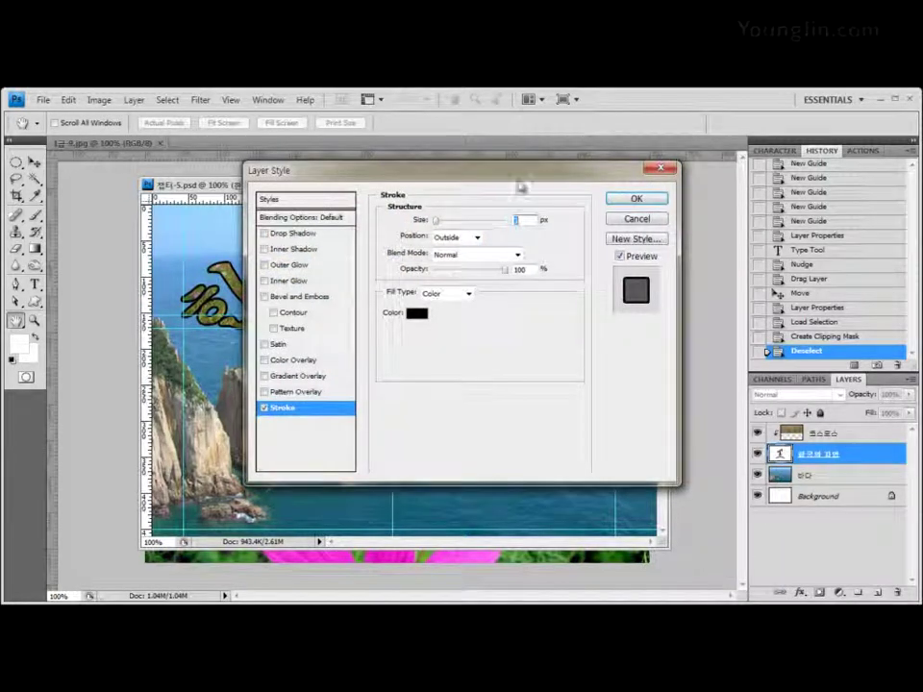
left_click_drag(518, 182, 520, 199)
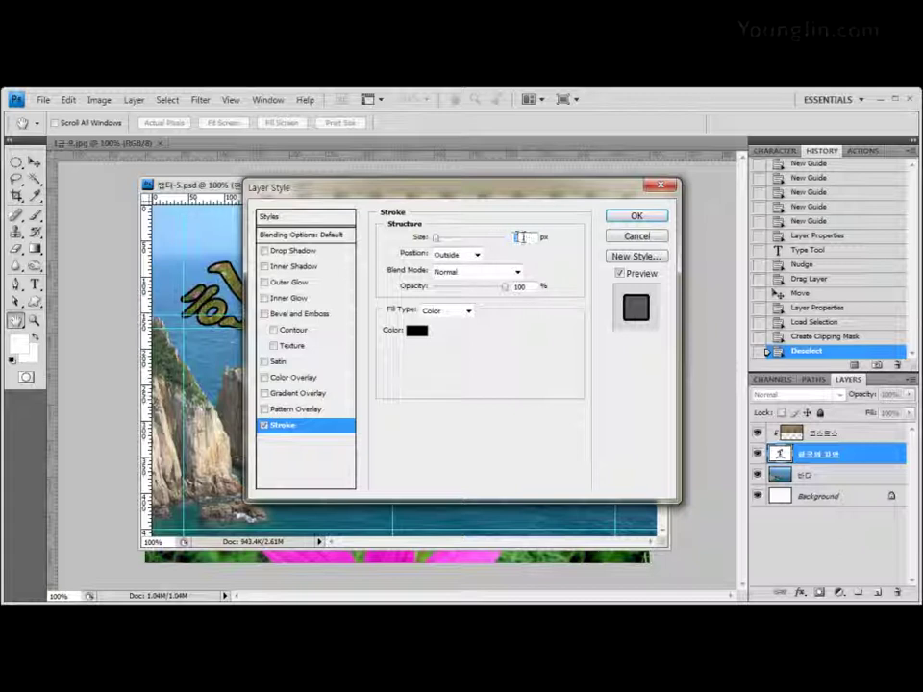
type("2")
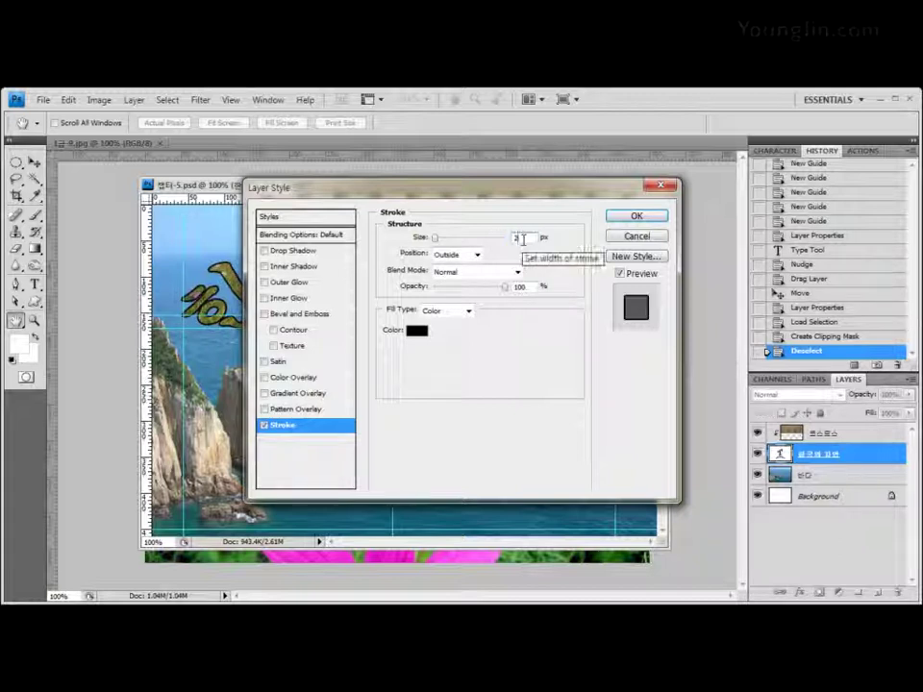
left_click(416, 335)
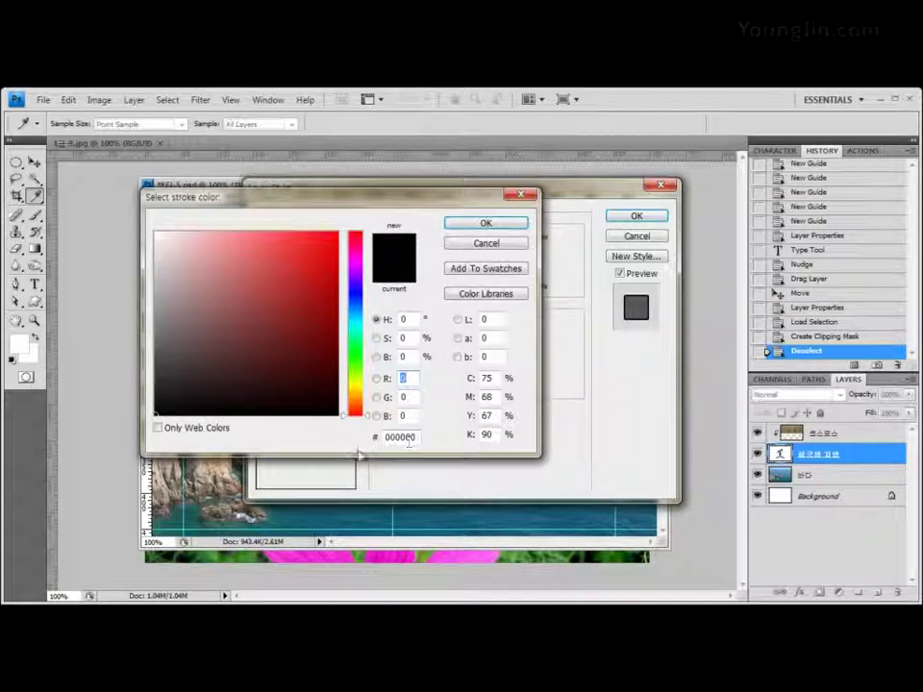
left_click(522, 224)
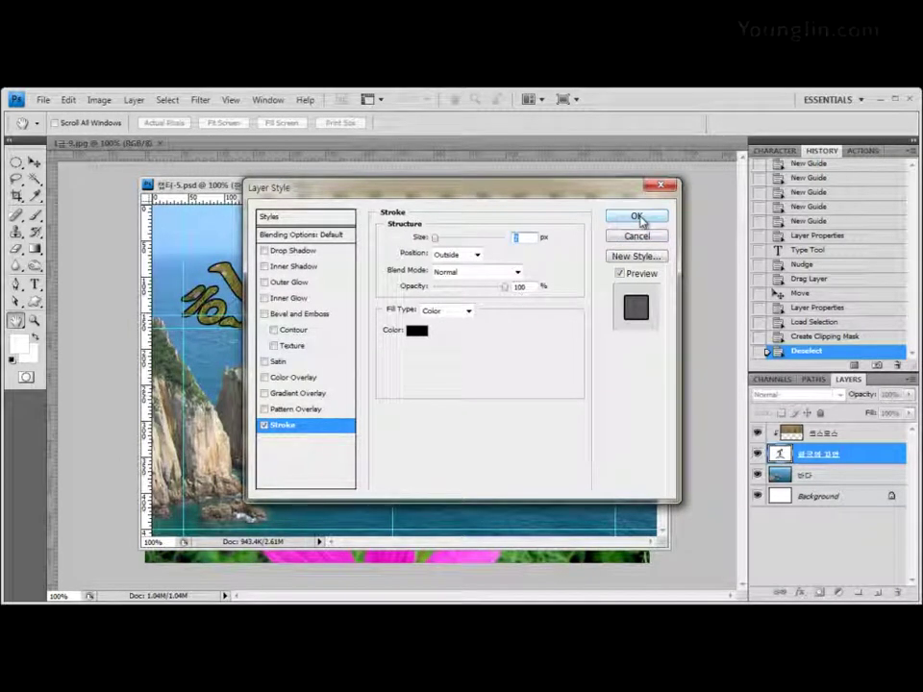
left_click(638, 217)
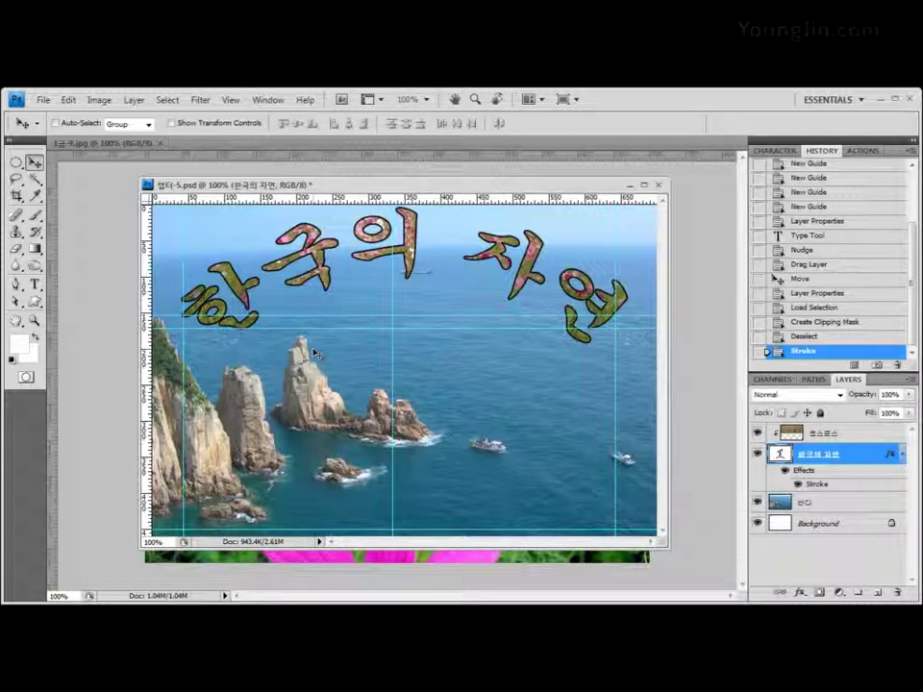
Step: Make the 코스모스 layer active and reorder the docked group so that Layers comes before Channels and Paths
left_click(825, 437)
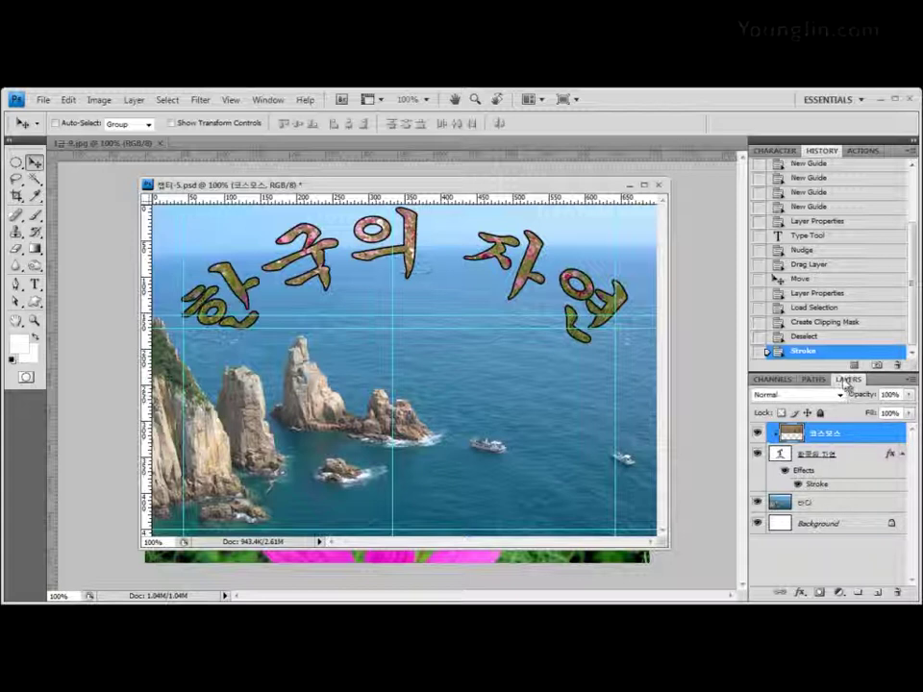
left_click_drag(784, 381, 764, 380)
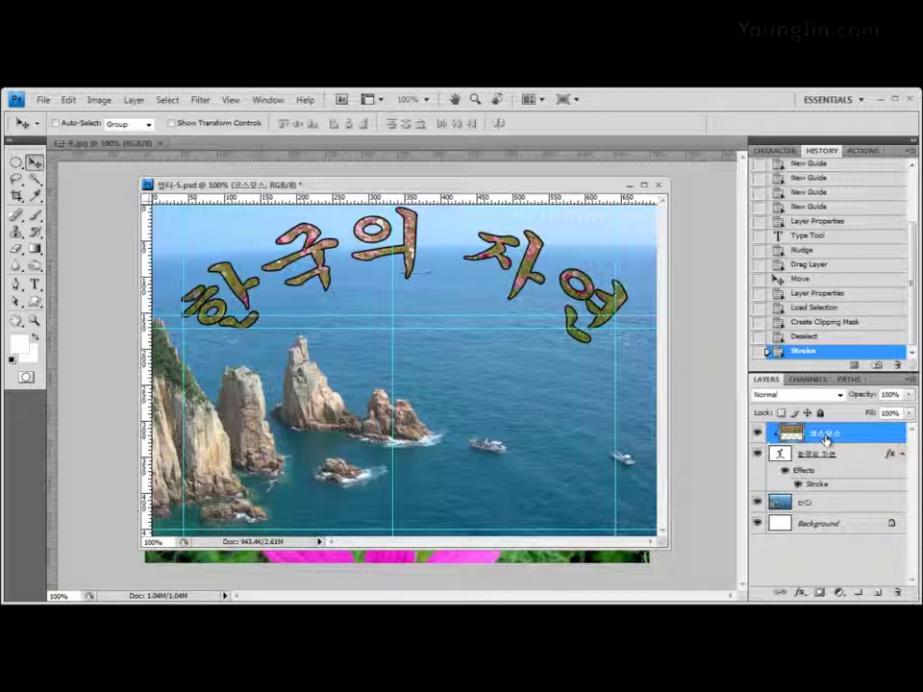
Step: Copy the 1급-9.jpg image into 챕터-5.psd above the 코스모스 layer and release the new layer from the clipping mask
left_click_drag(285, 188, 409, 216)
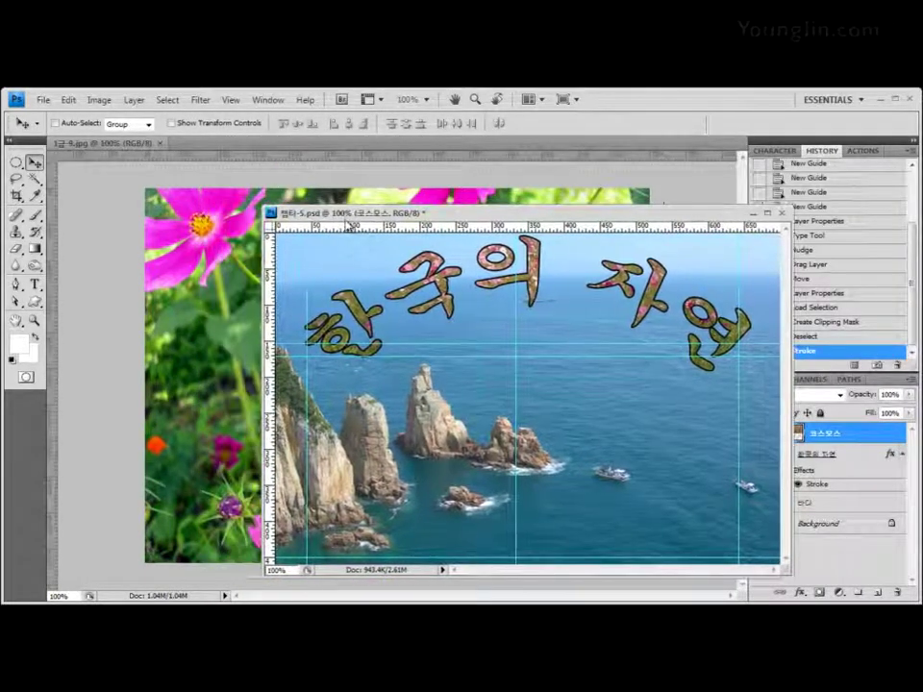
left_click(135, 144)
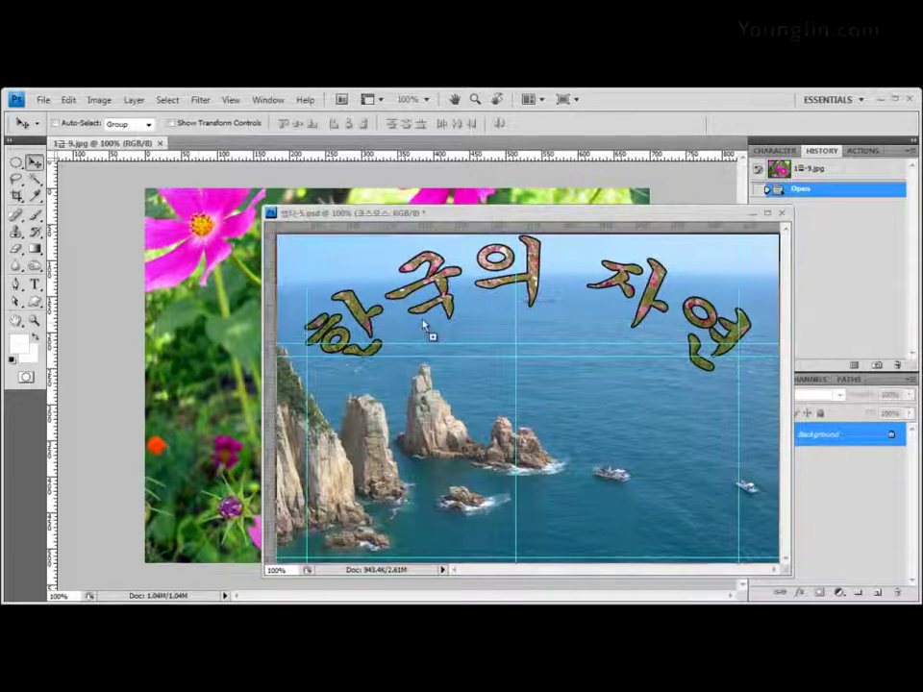
left_click(531, 327)
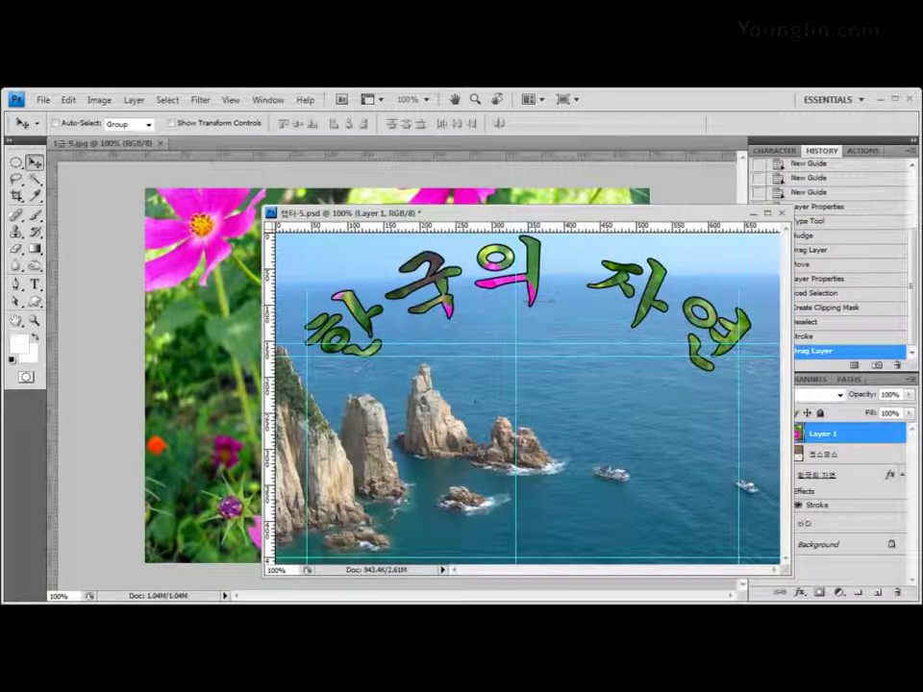
left_click_drag(642, 217, 561, 201)
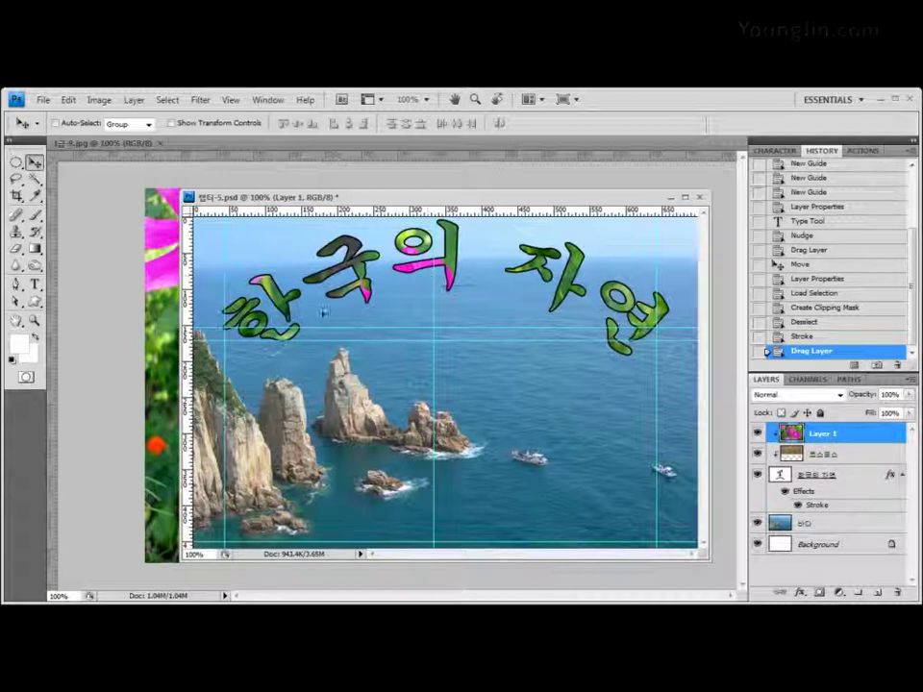
left_click(855, 442, "alt")
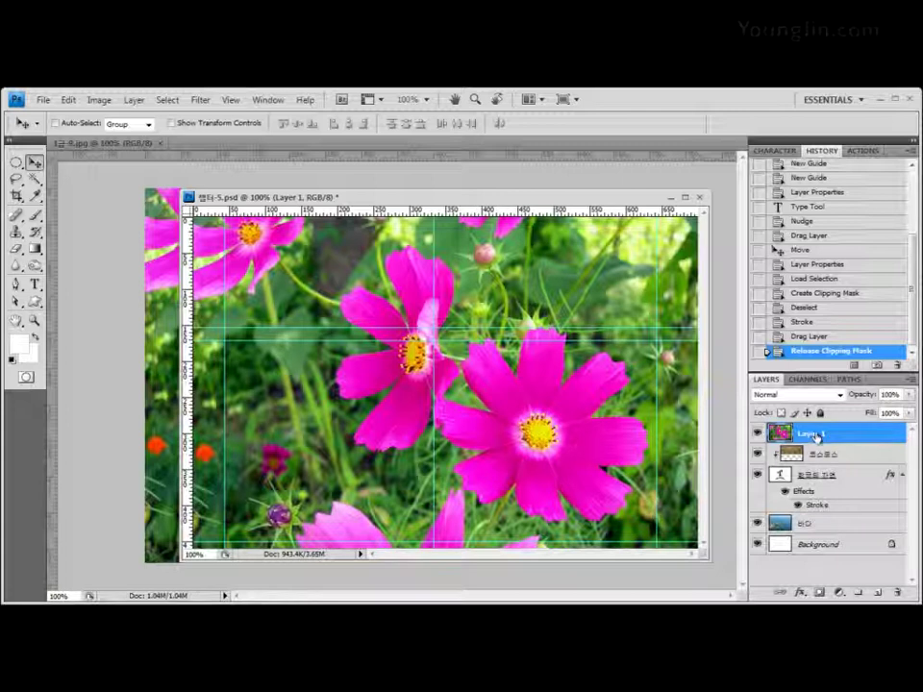
Step: Rename the pink flower layer 꽃 and set its opacity to 40%
double_click(812, 434)
key("BackSpace")
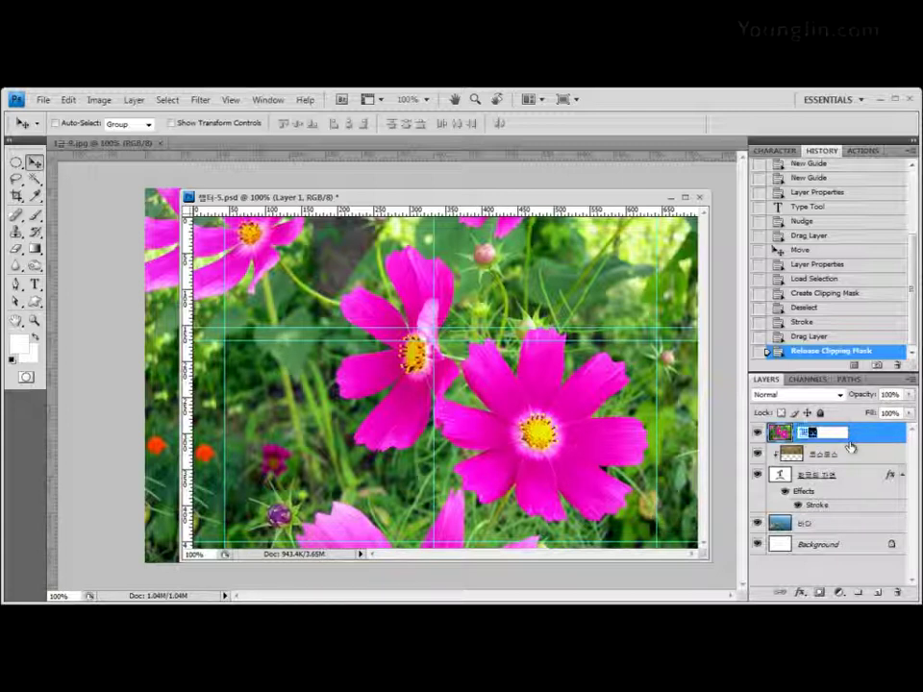
type("ㅂ")
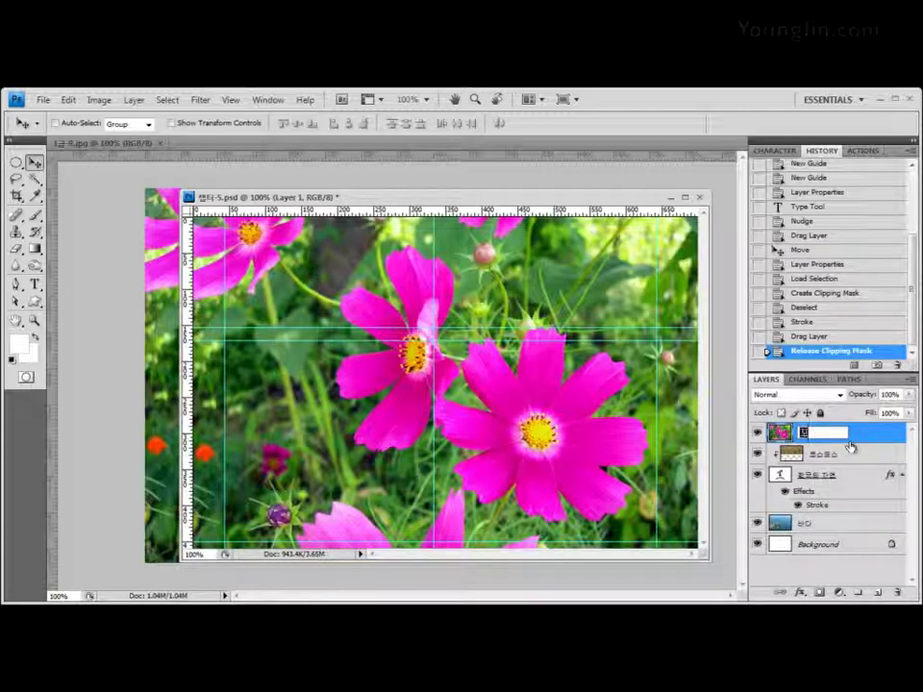
key("Return")
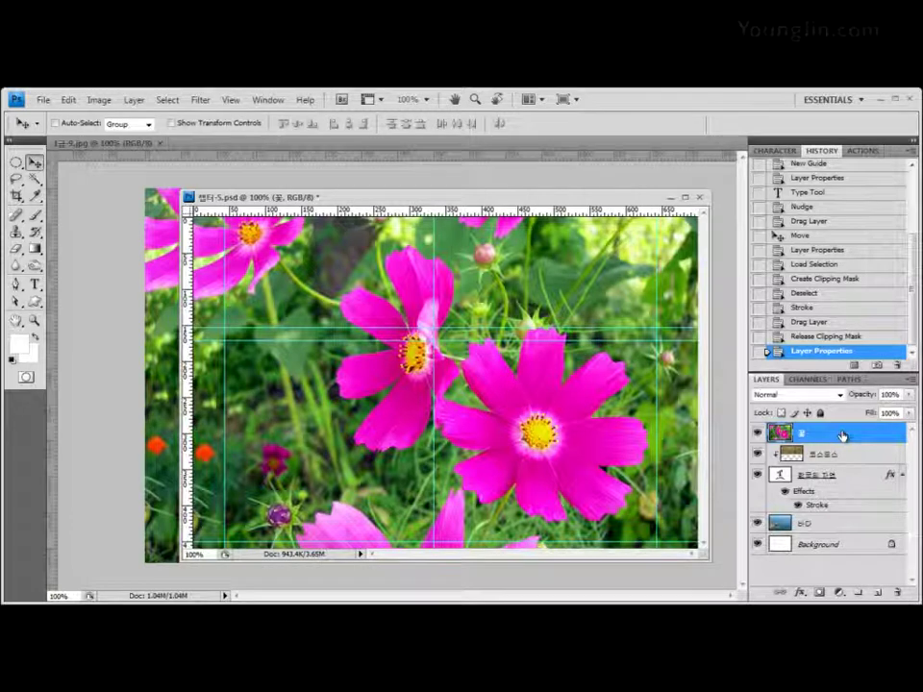
key("4")
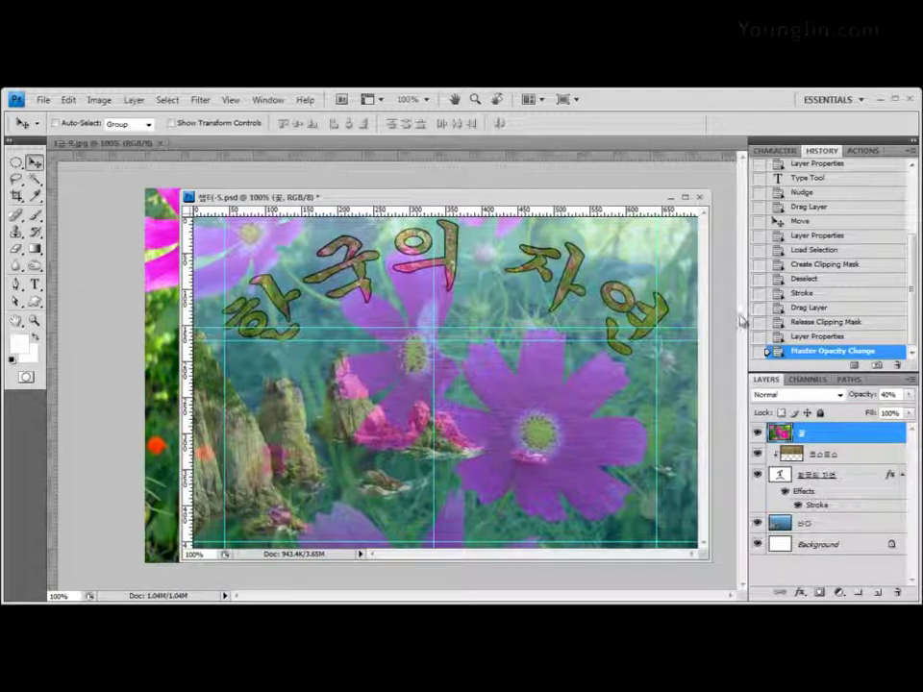
Step: Make the 코스모스 layer active and set the Custom Shape tool to draw shape layers
left_click(842, 456)
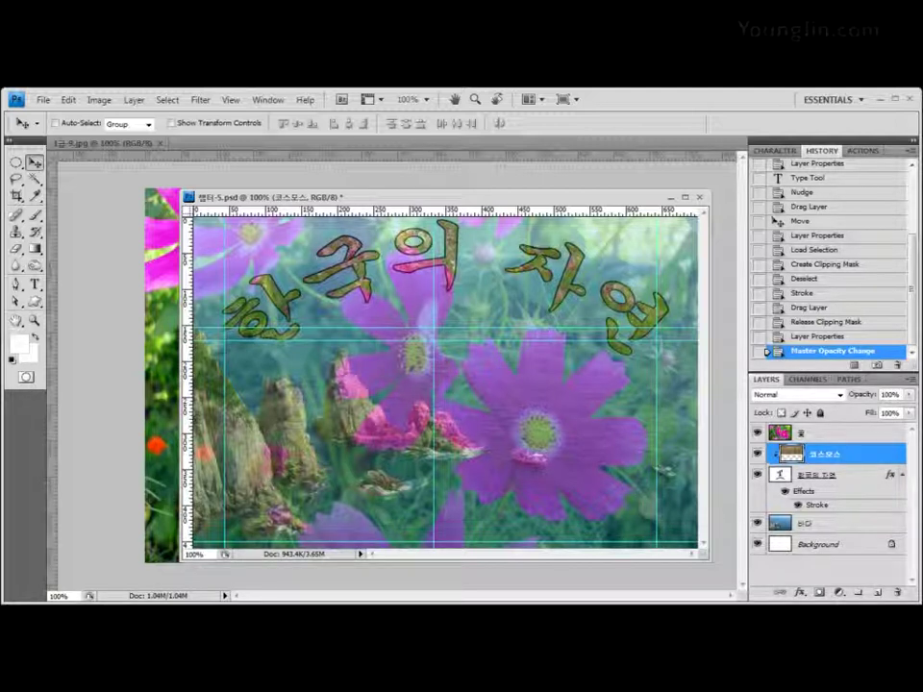
left_click(35, 301)
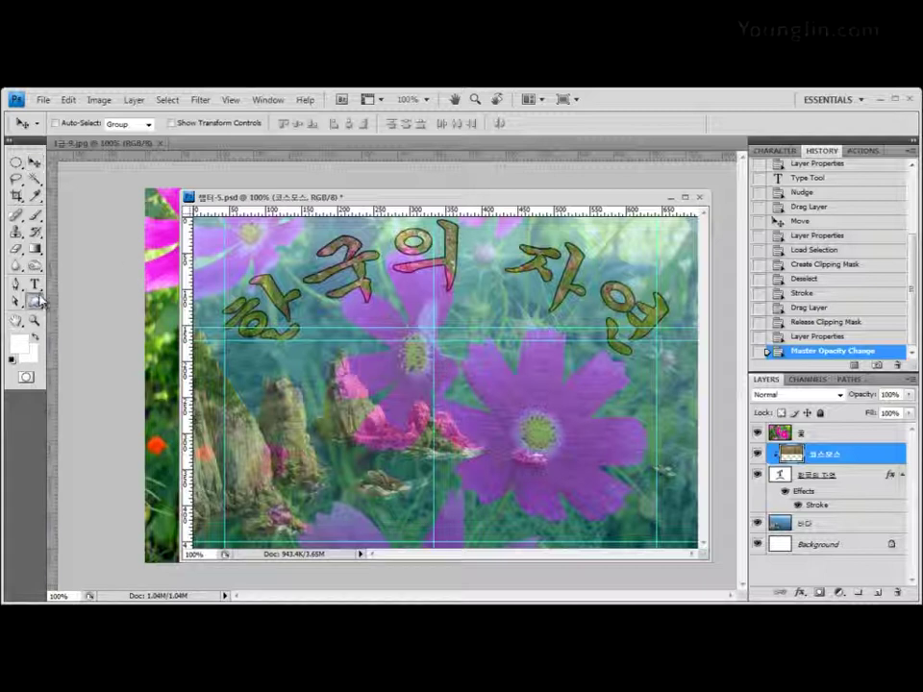
left_click(69, 301)
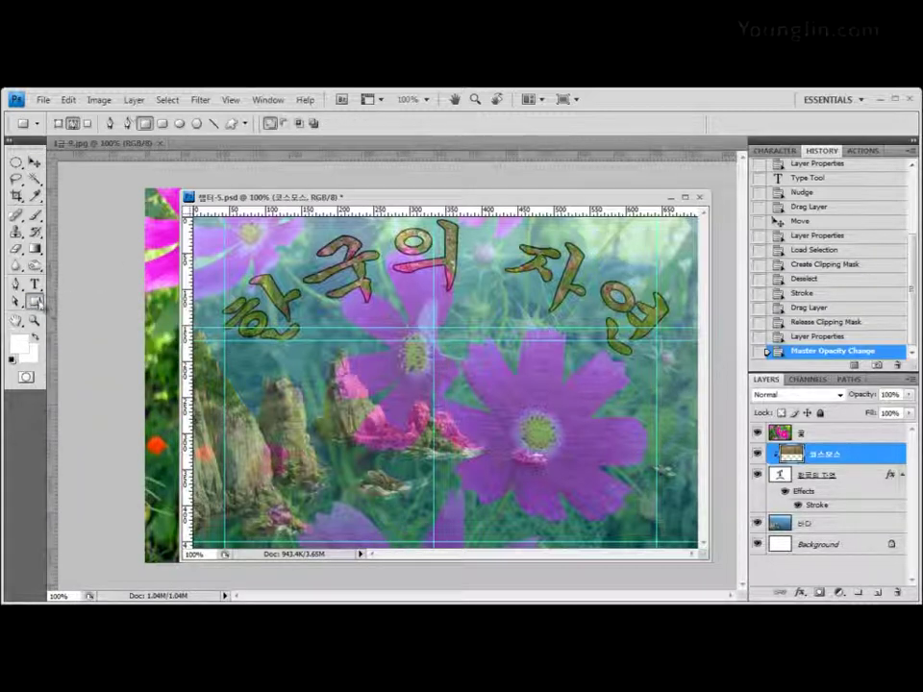
left_click(38, 301)
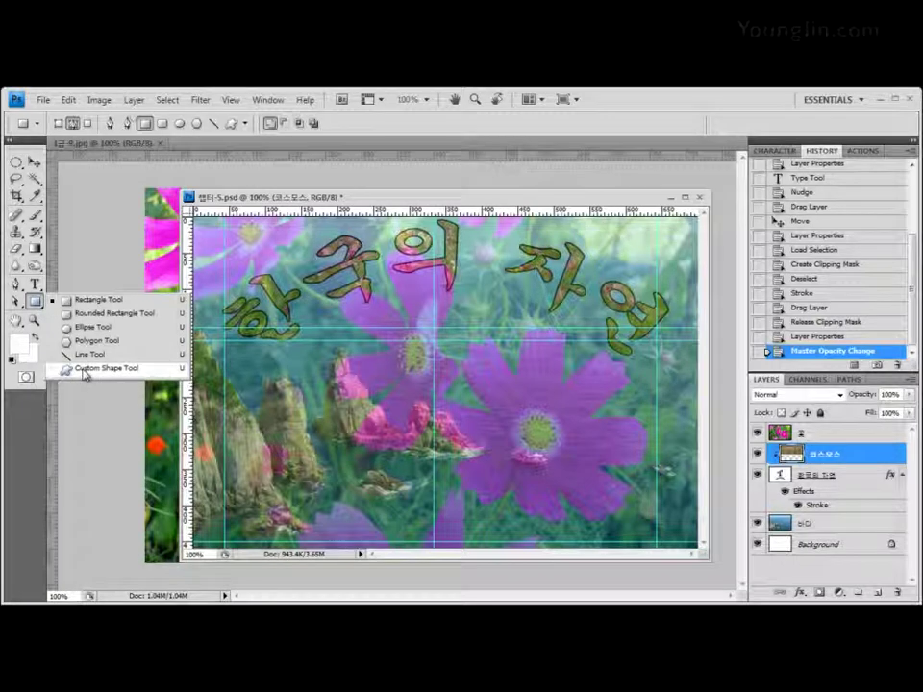
left_click(123, 375)
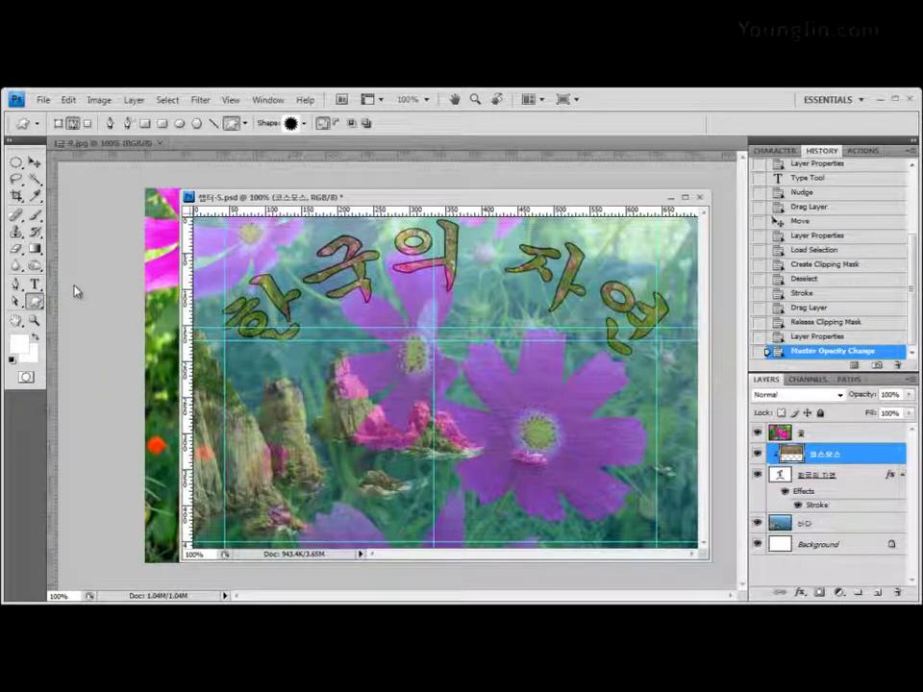
left_click(58, 123)
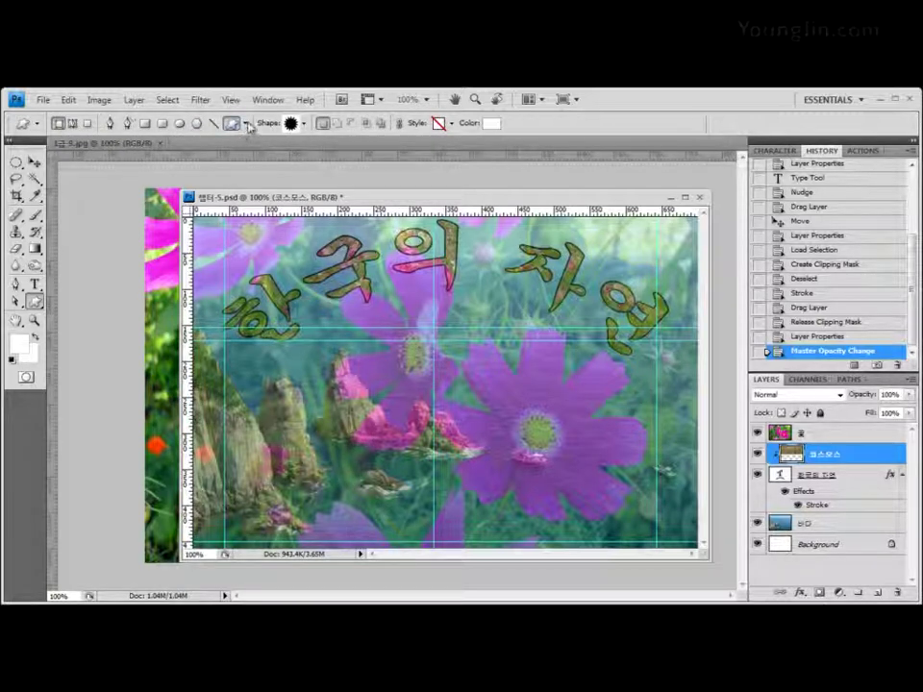
Step: Reset the custom shape library to the default shapes
left_click(306, 126)
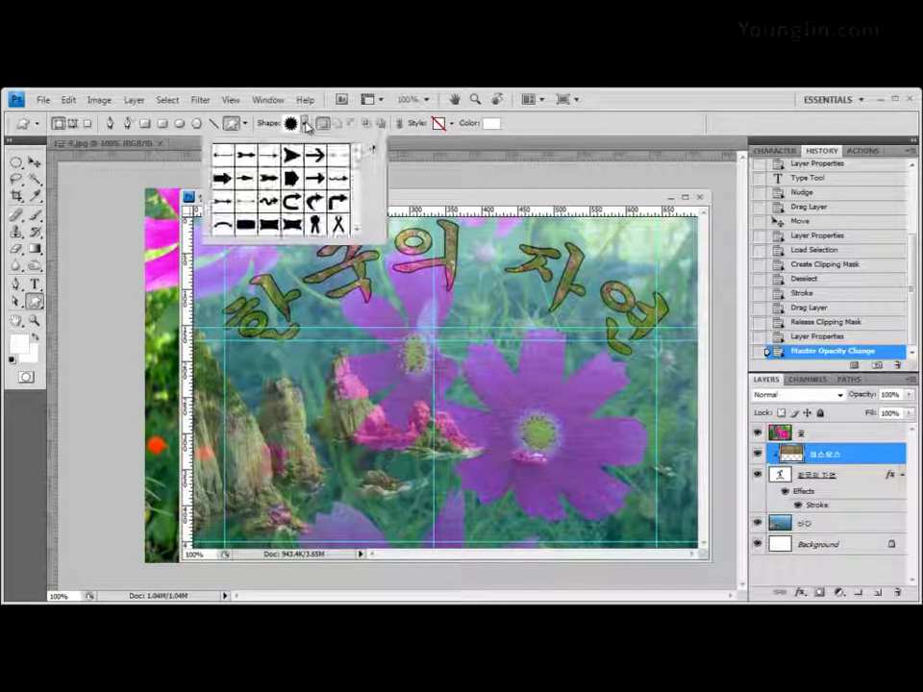
scroll(357, 168, "up", 10)
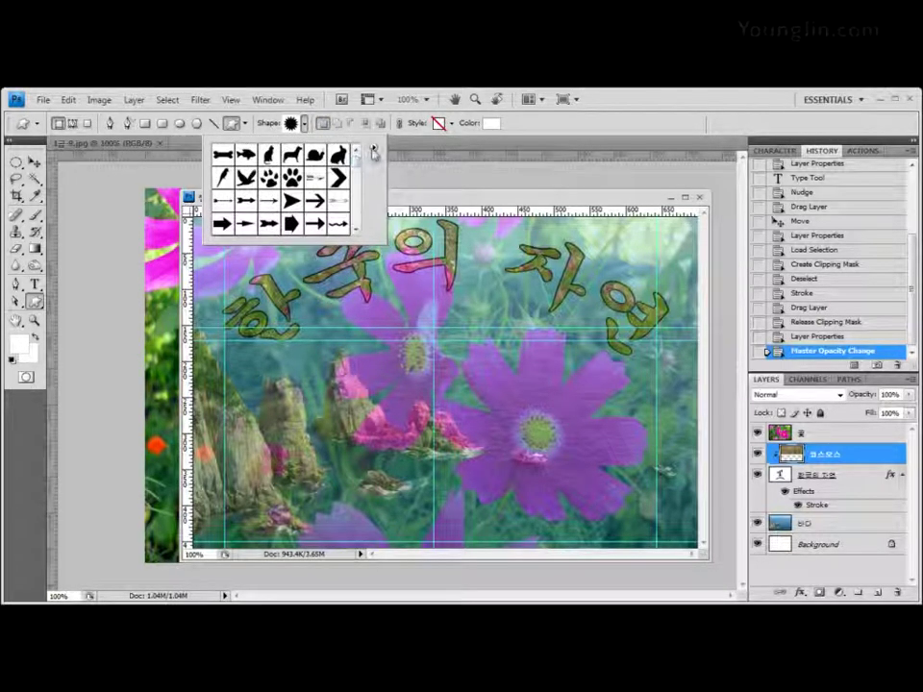
left_click(373, 148)
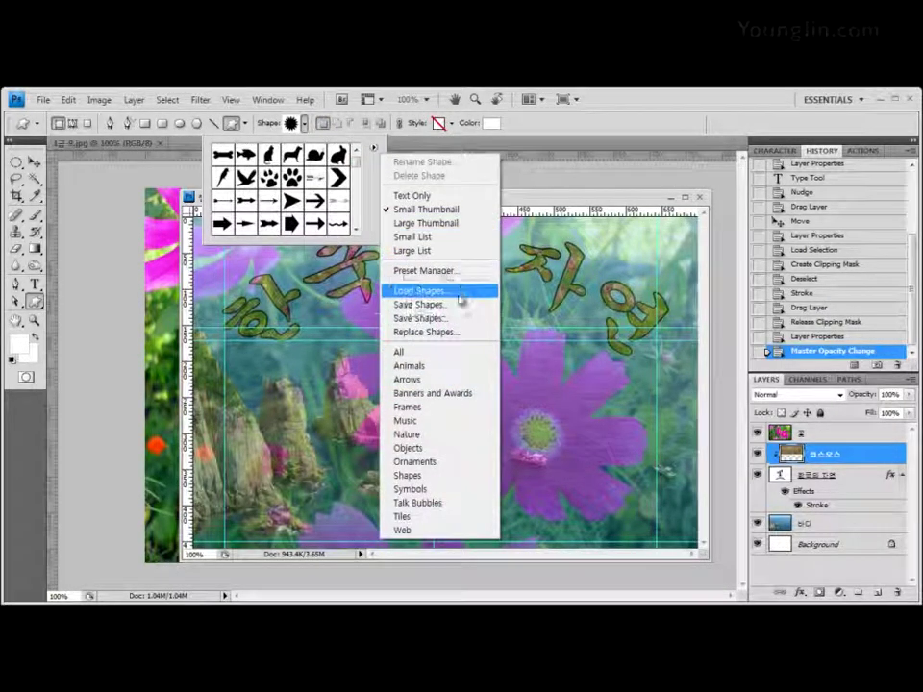
left_click(438, 291)
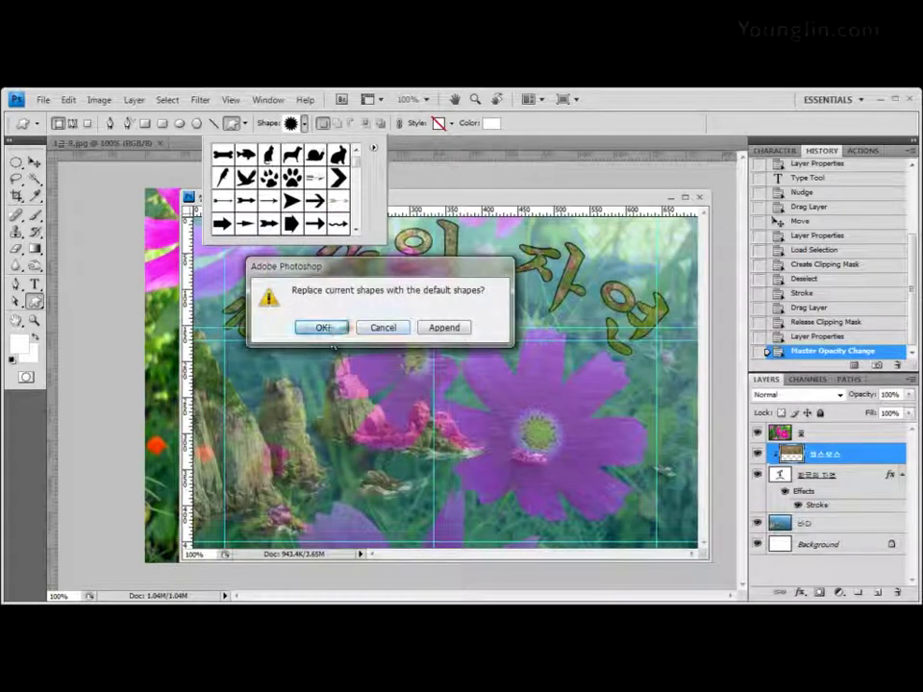
left_click(321, 327)
mouse_move(360, 179)
left_mouse_down()
mouse_move(359, 199)
mouse_move(362, 154)
mouse_move(359, 163)
left_mouse_up()
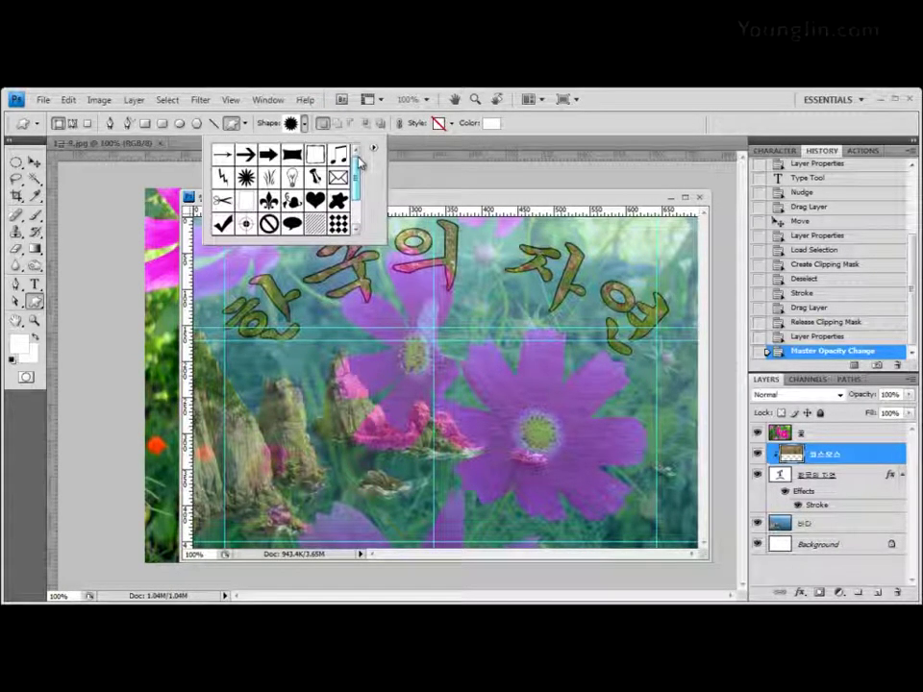
Step: Replace the custom shapes with the Nature set, look through its shapes and enlarge the shape picker to show them all
left_click(372, 151)
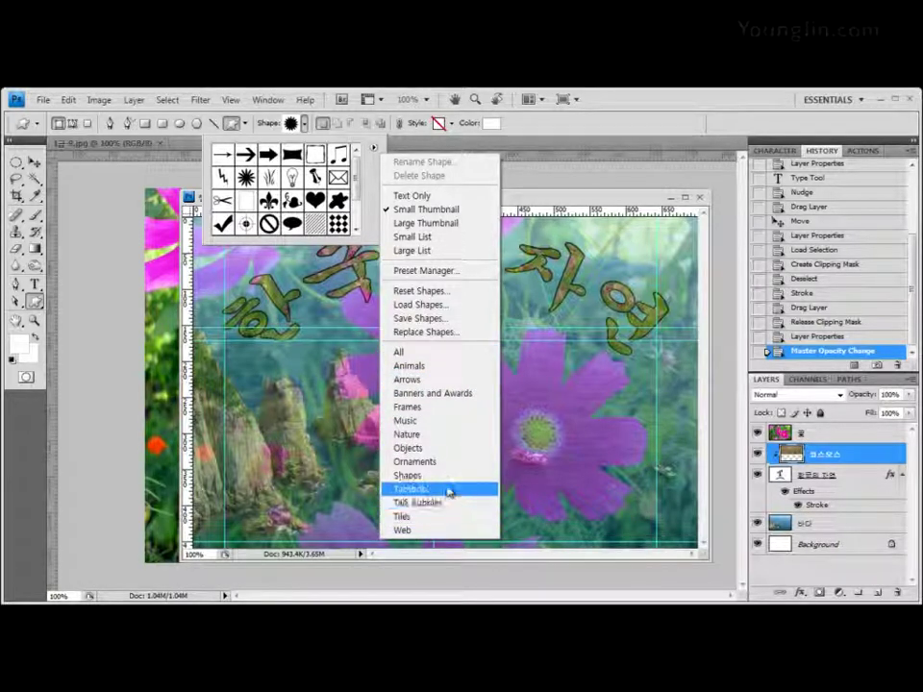
left_click(439, 437)
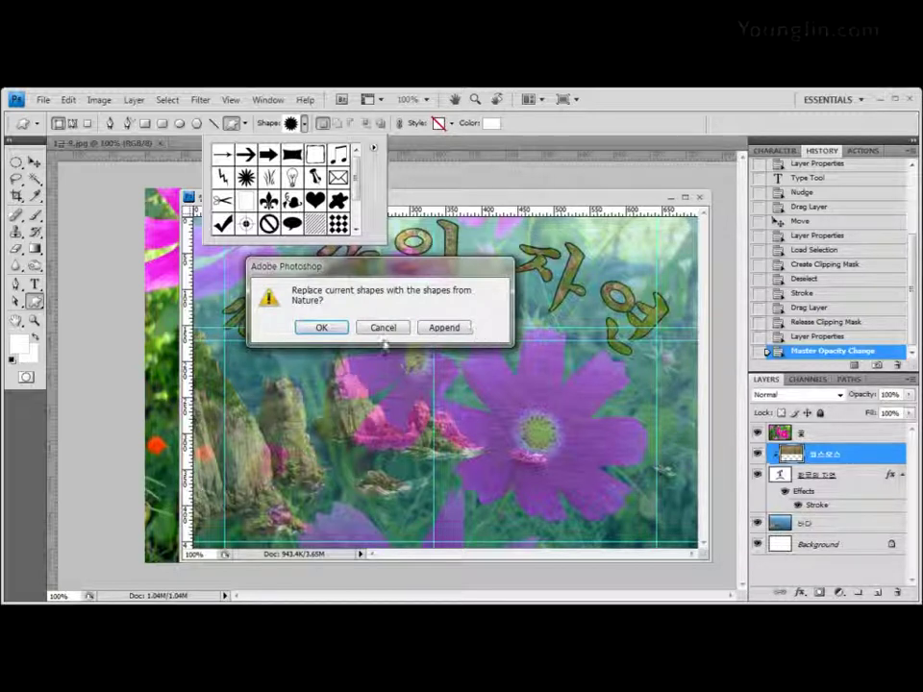
left_click(320, 327)
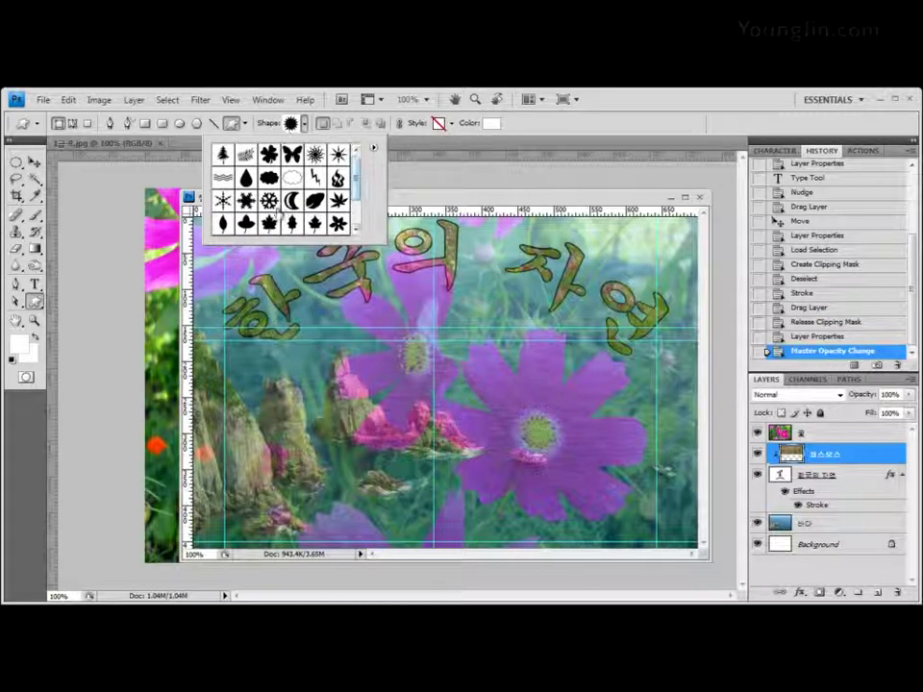
left_click_drag(359, 175, 361, 201)
scroll(288, 192, "up", 2)
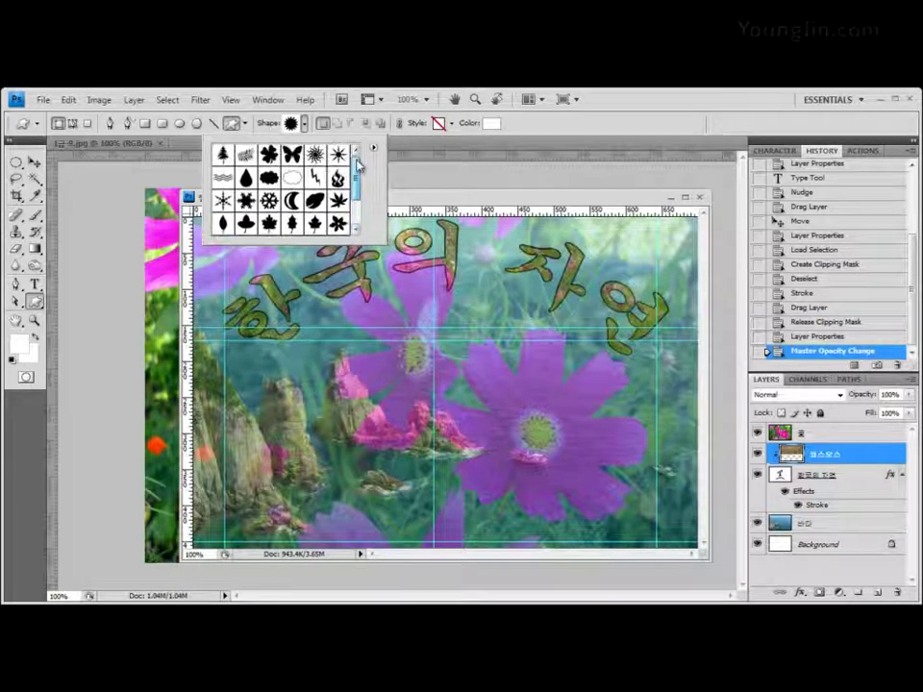
scroll(279, 197, "down", 2)
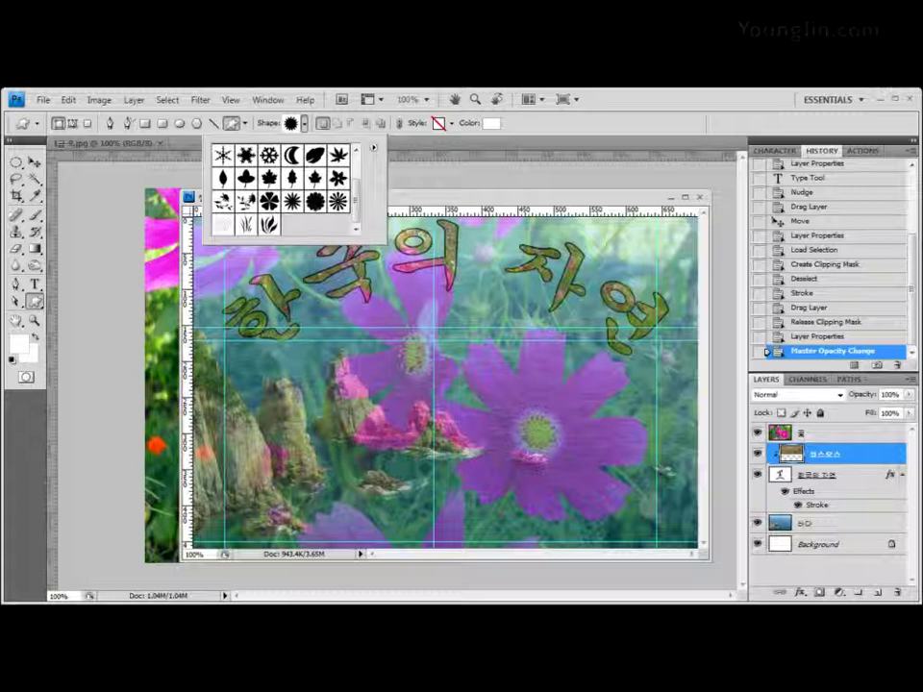
left_click(355, 158)
scroll(356, 158, "down", 3)
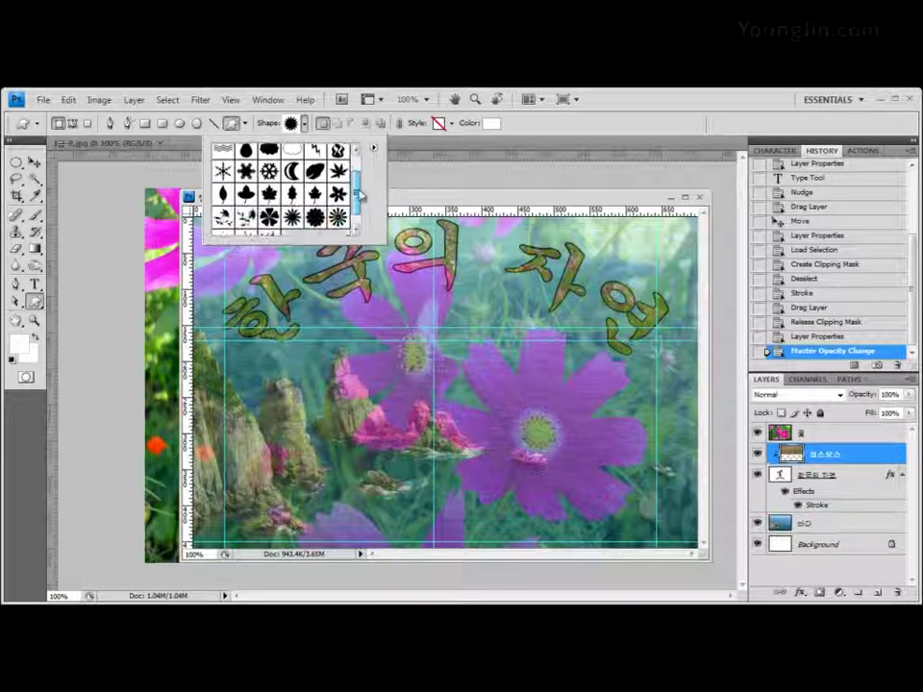
scroll(356, 168, "up", 3)
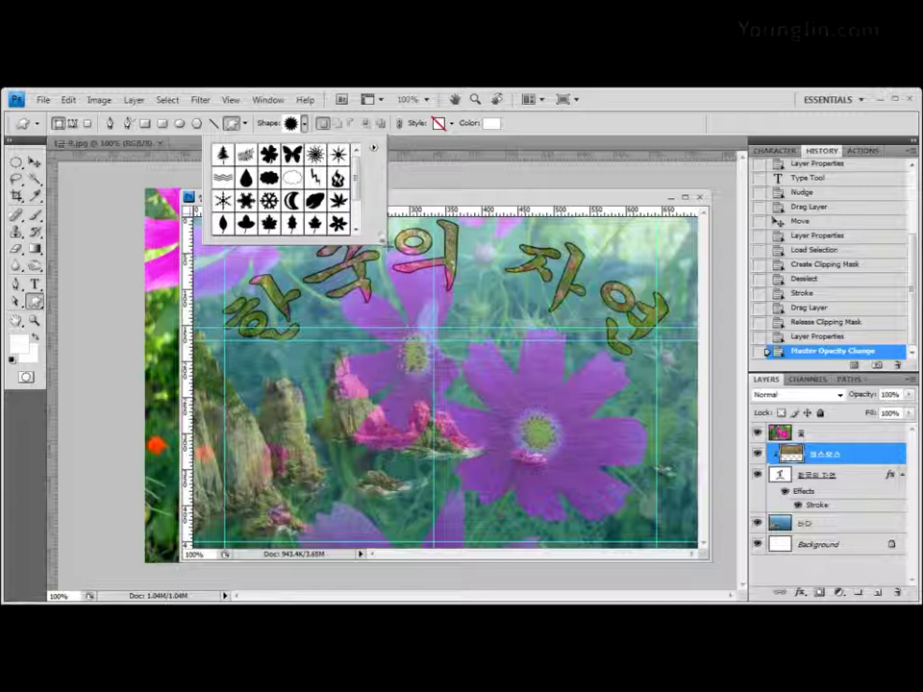
left_click_drag(359, 232, 494, 375)
left_click_drag(413, 338, 524, 347)
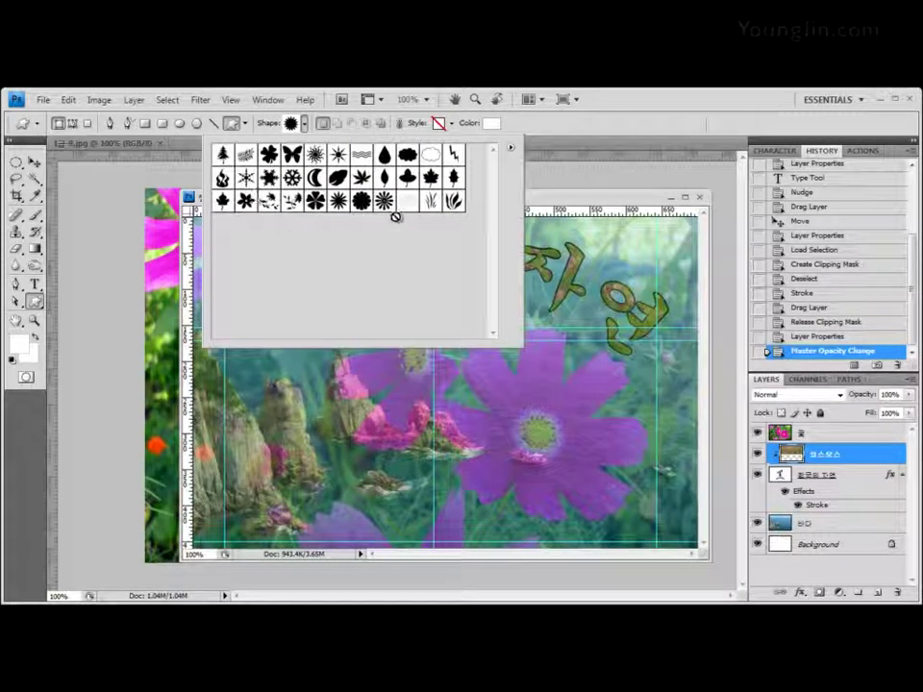
Step: Replace the custom shapes with the All set, enlarge the shape picker to view every shape and shrink it again
left_click(509, 148)
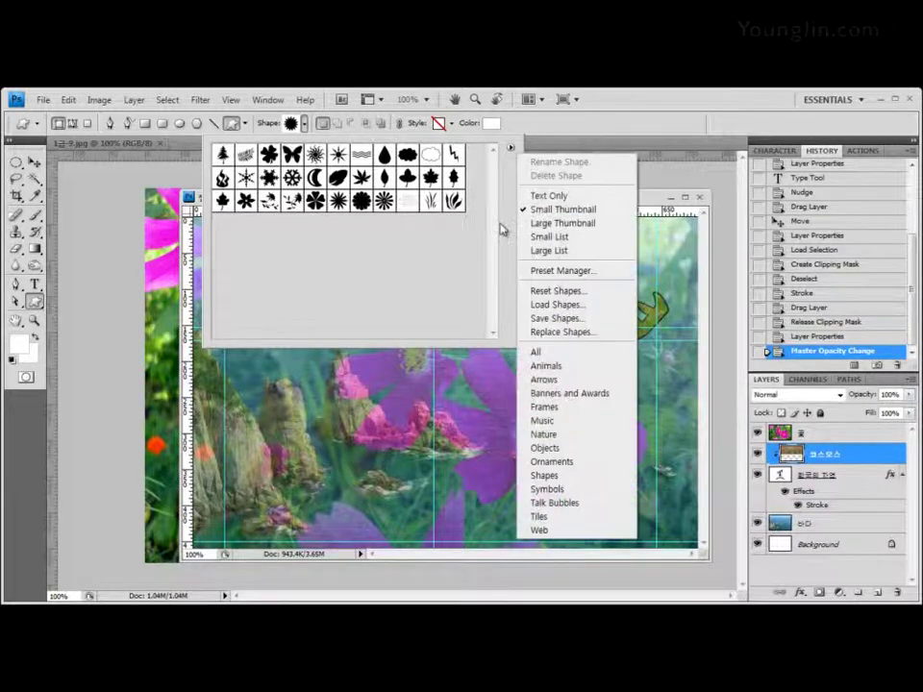
left_click(546, 353)
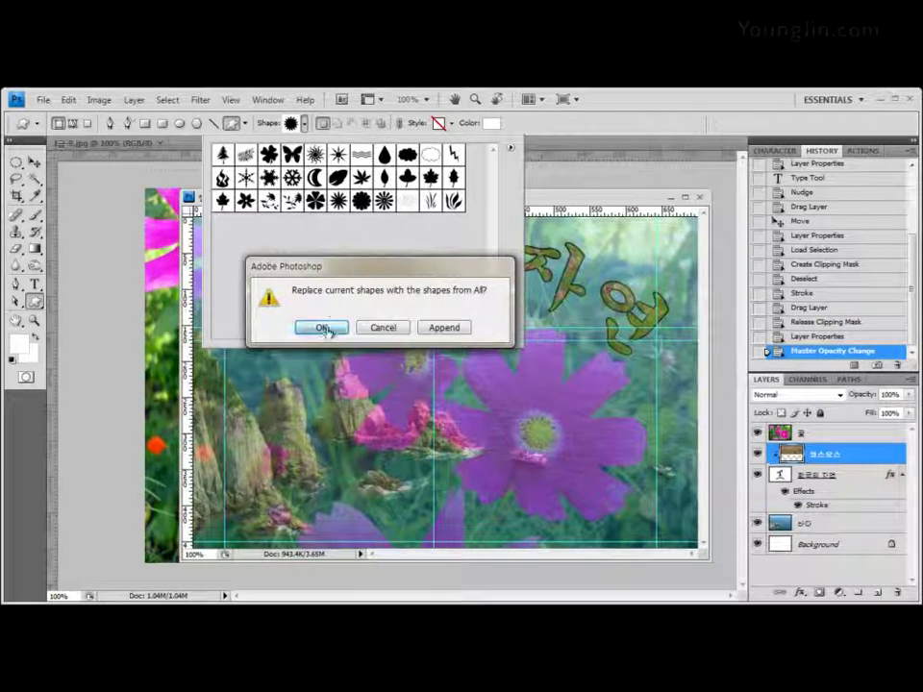
left_click(323, 327)
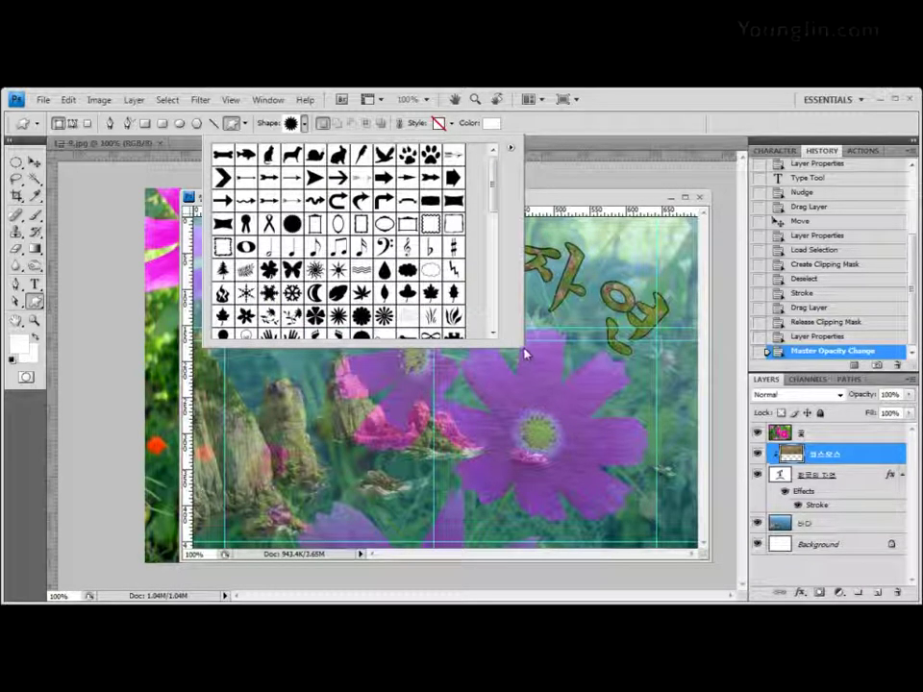
left_click_drag(523, 344, 774, 517)
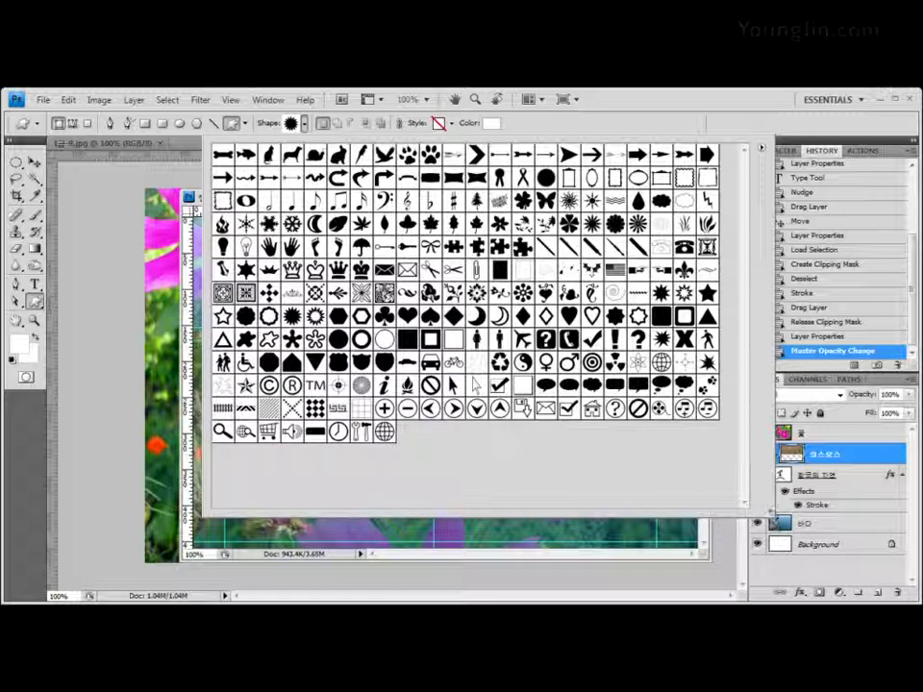
left_click_drag(746, 506, 465, 281)
Step: Load the Nature shapes and draw the round-petalled flower as a white shape layer between the guides over the large pink blossom
left_click(452, 149)
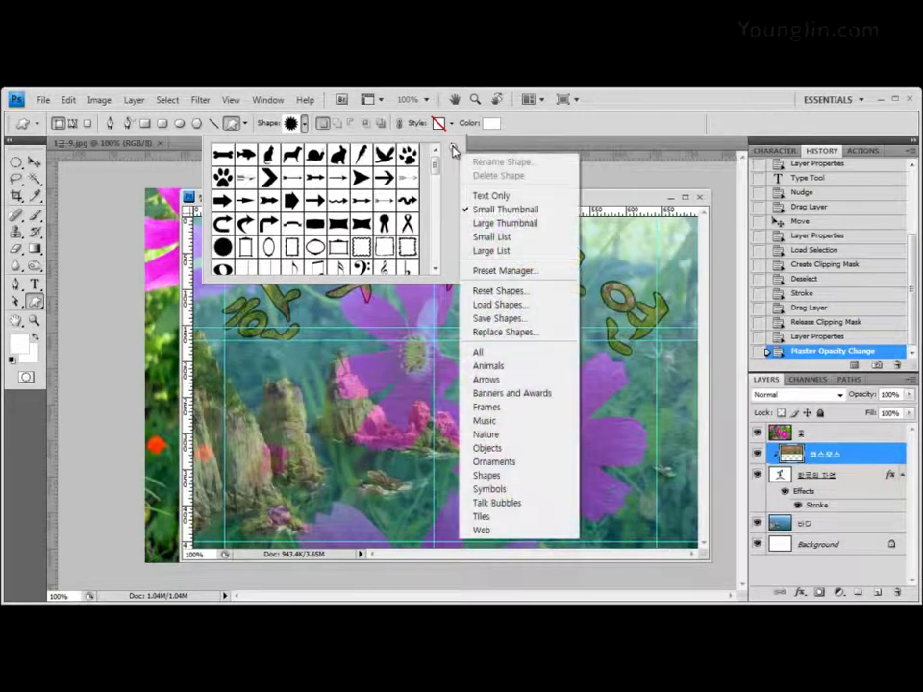
left_click(519, 434)
key("Return")
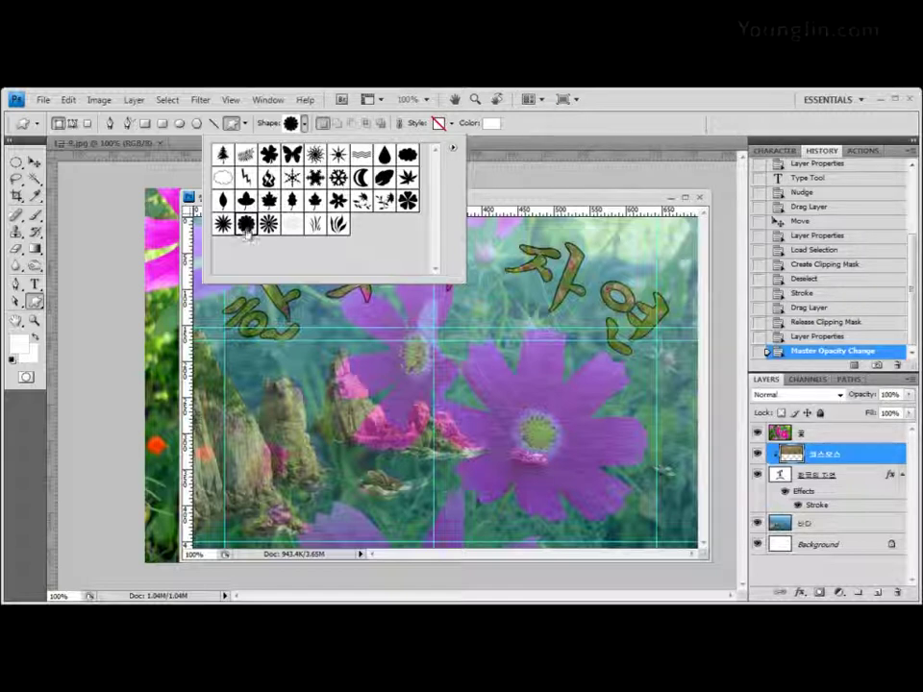
left_click(552, 128)
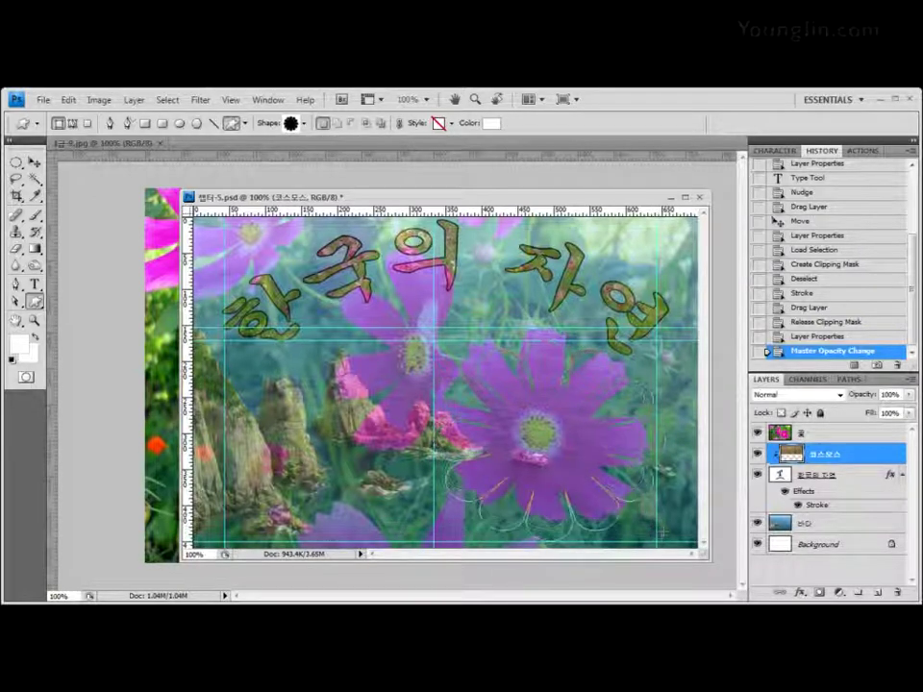
left_click_drag(662, 532, 656, 531)
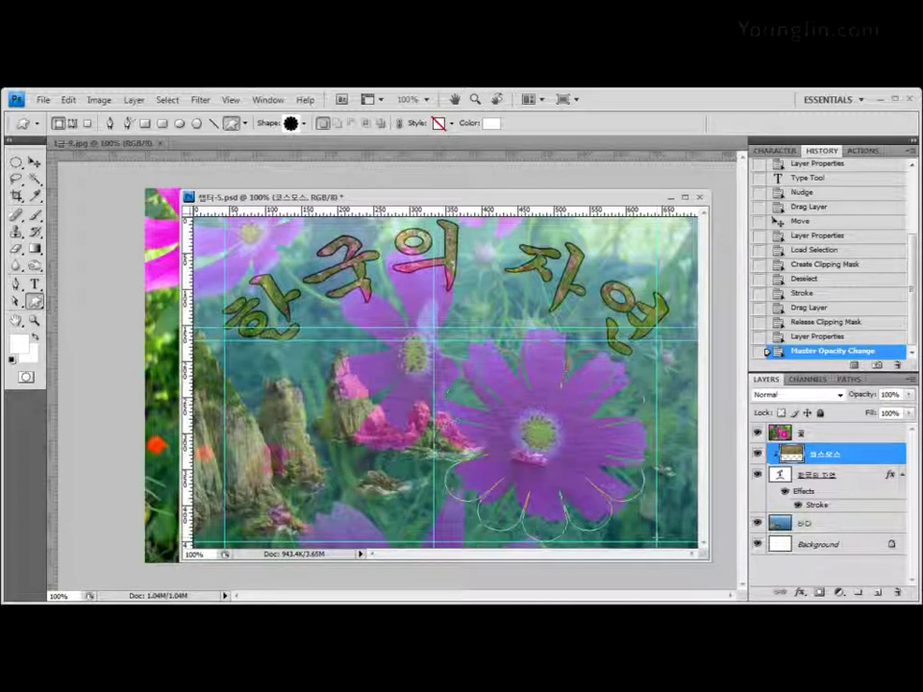
left_click_drag(657, 535, 656, 535)
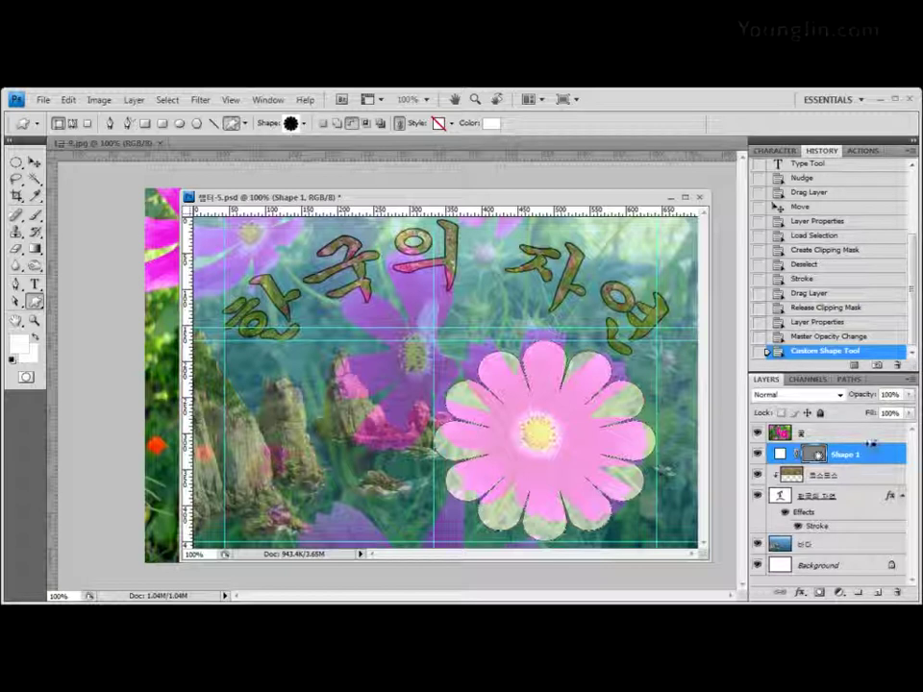
Step: Clip the 꽃 layer to the flower shape below it and set its opacity to 100%
left_click(868, 444, "alt")
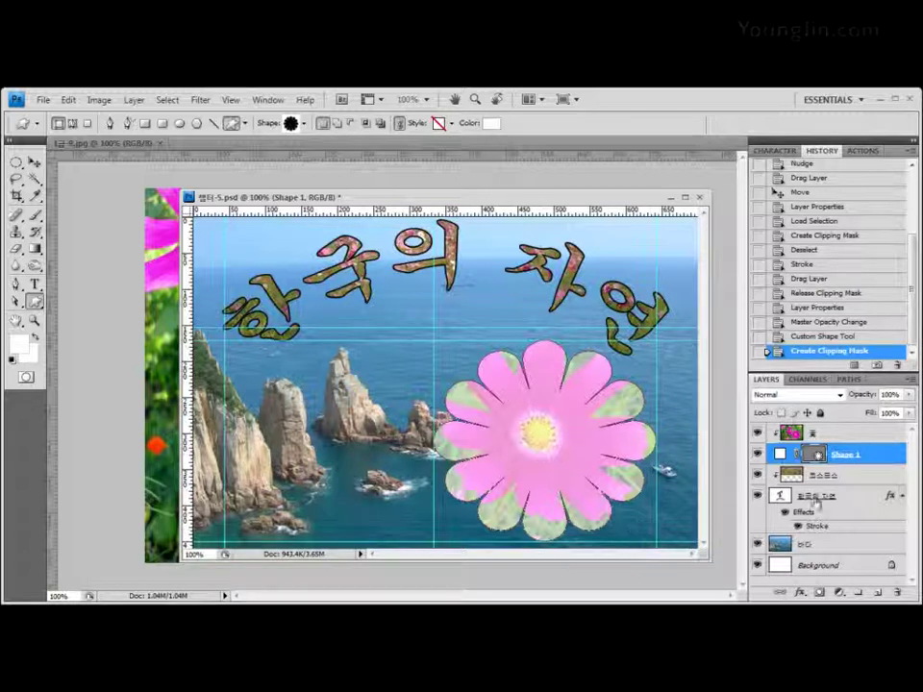
left_click(824, 436)
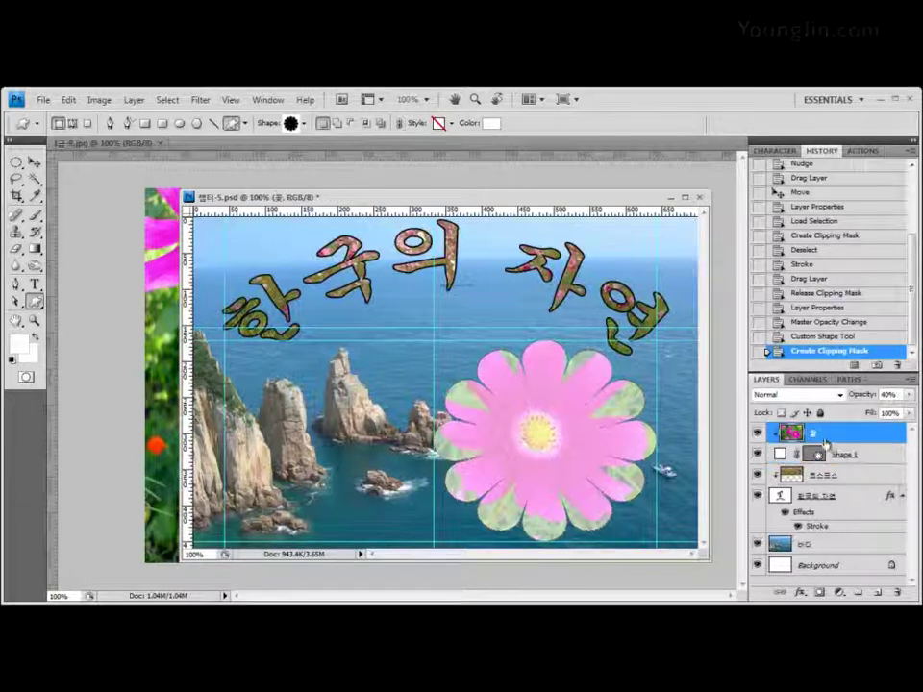
left_click(908, 395)
key("Return")
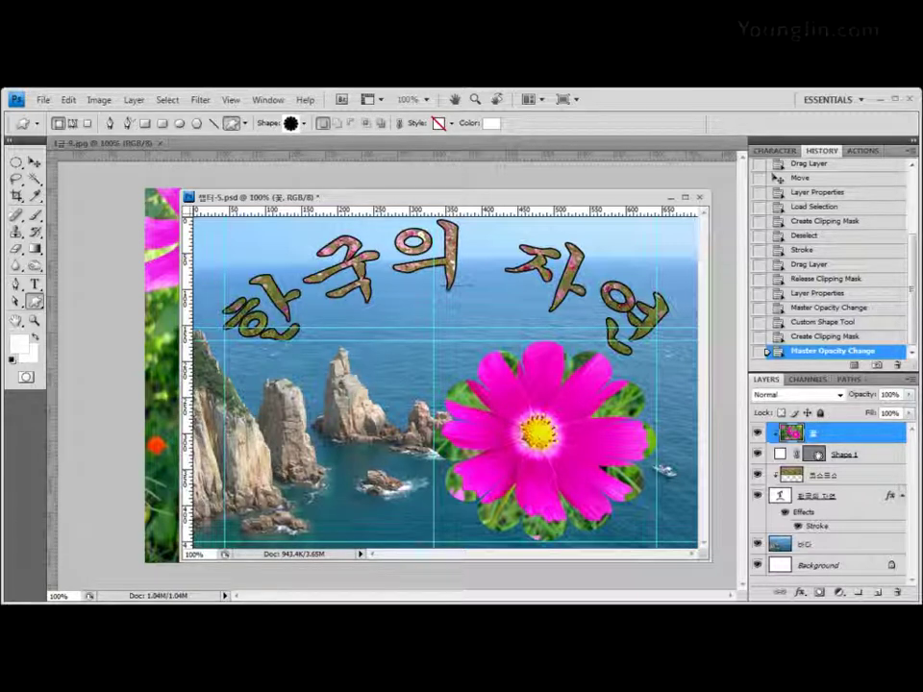
Step: Try shifting the 꽃 image slightly inside the flower shape and undo the move
left_click(35, 162)
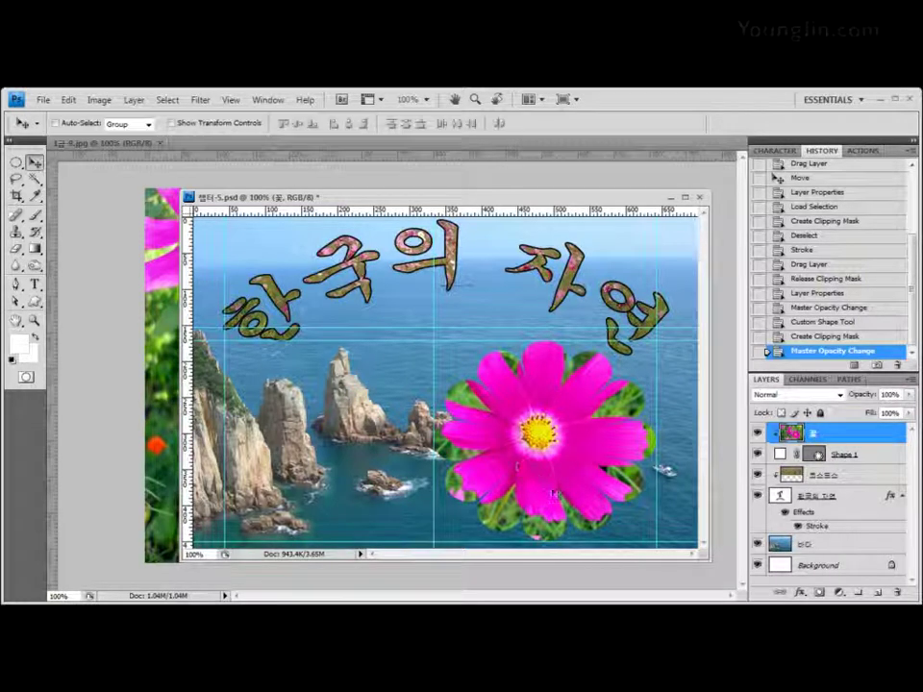
mouse_move(561, 451)
left_mouse_down()
mouse_move(553, 472)
mouse_move(570, 471)
mouse_move(571, 460)
left_mouse_up()
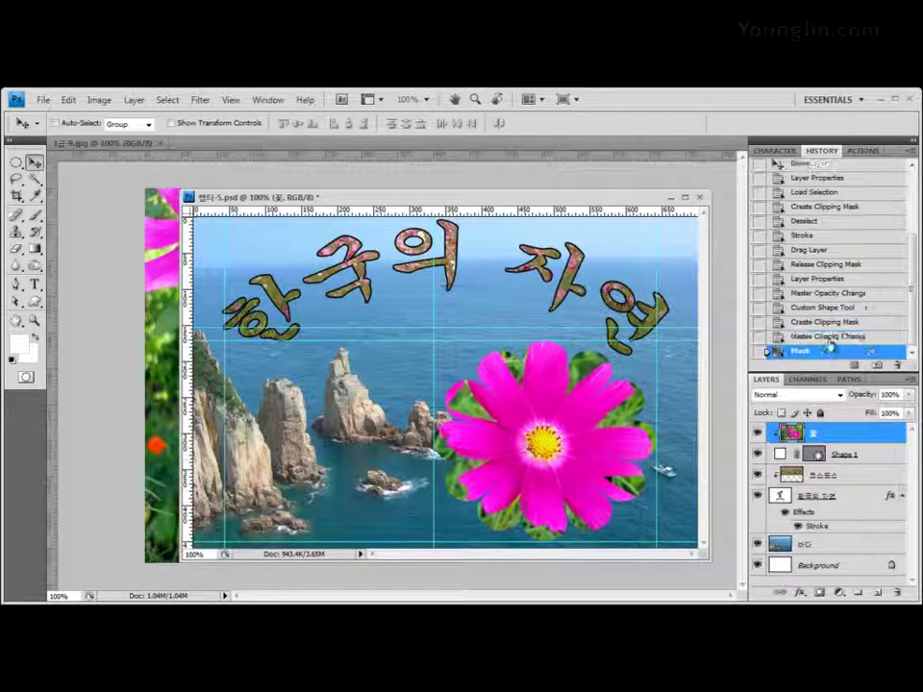
left_click(828, 337)
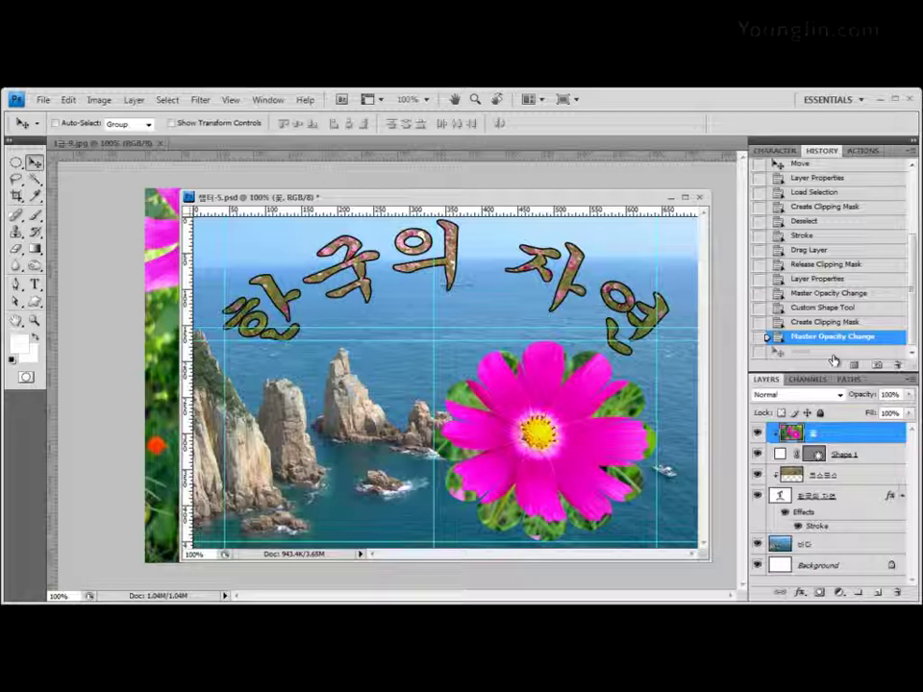
Step: Rename the flower shape layer as 꽃모양
left_click(846, 458)
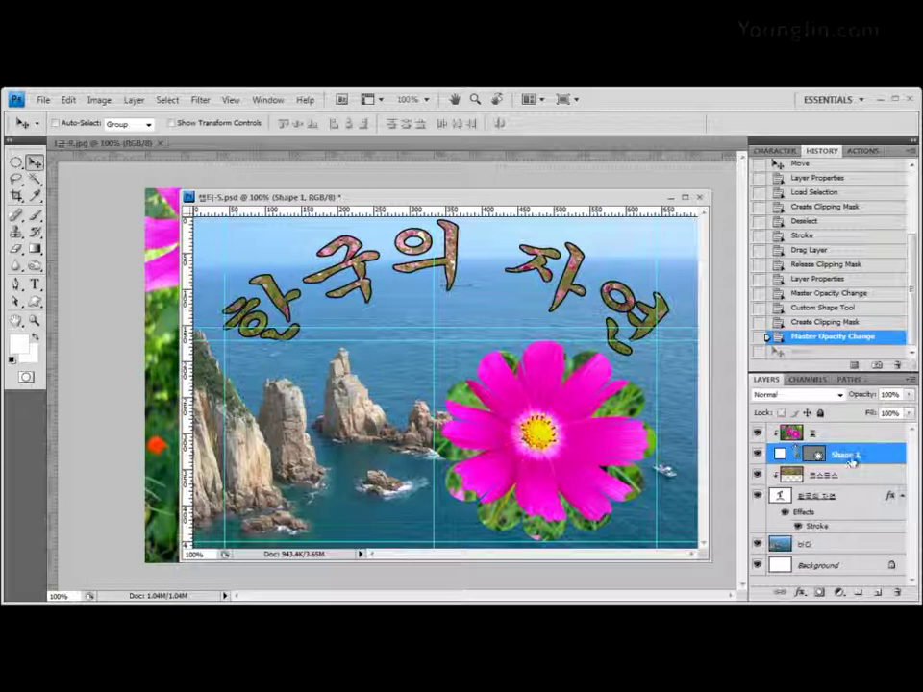
double_click(847, 454)
type("꽃모양")
key("Return")
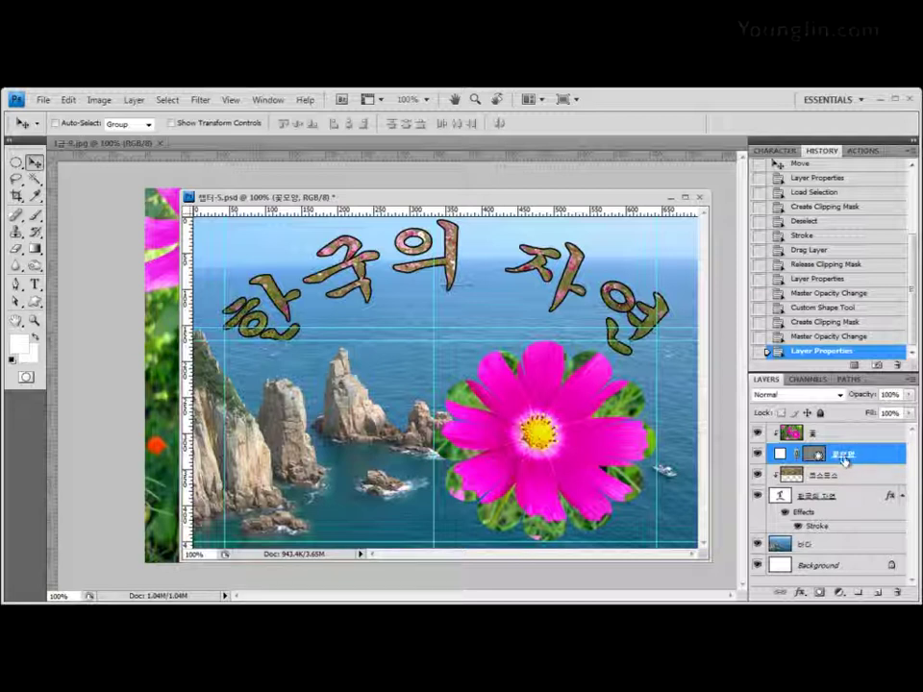
double_click(844, 456)
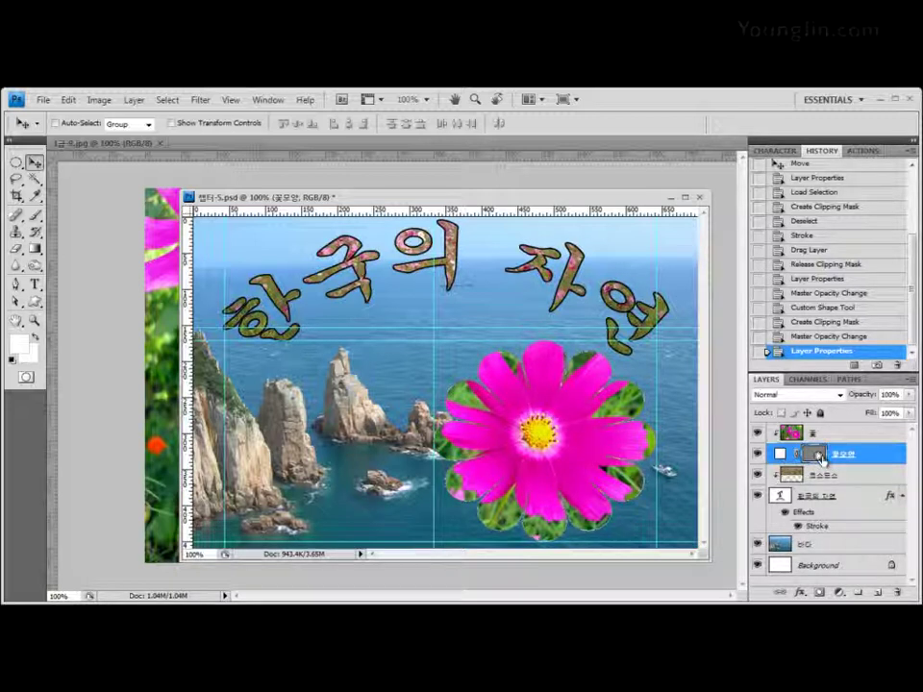
Step: Add an Outer Glow effect with 49% opacity to the 꽃모양 shape layer
left_click(818, 455)
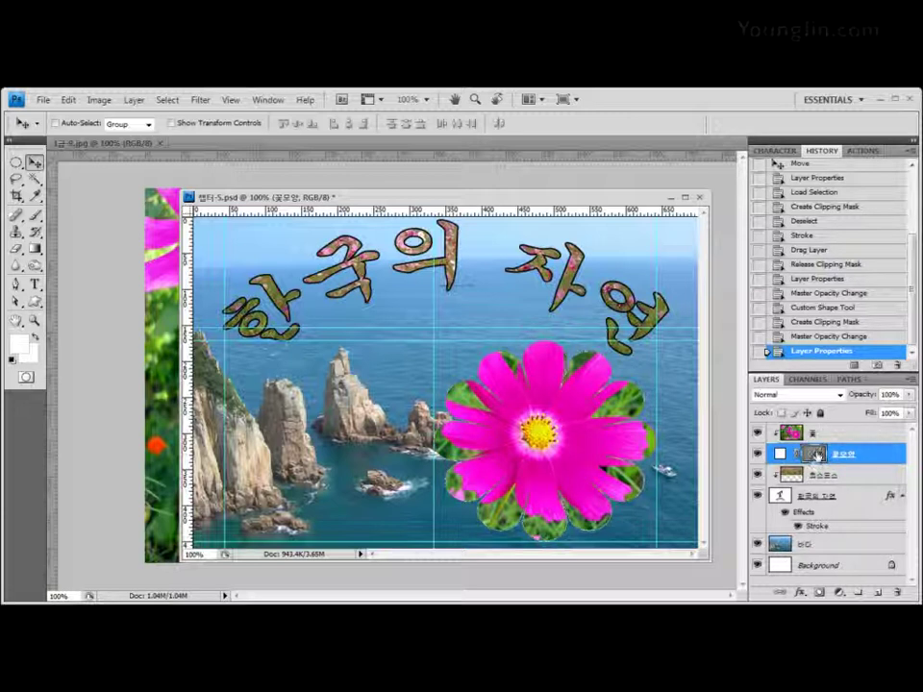
left_click(799, 593)
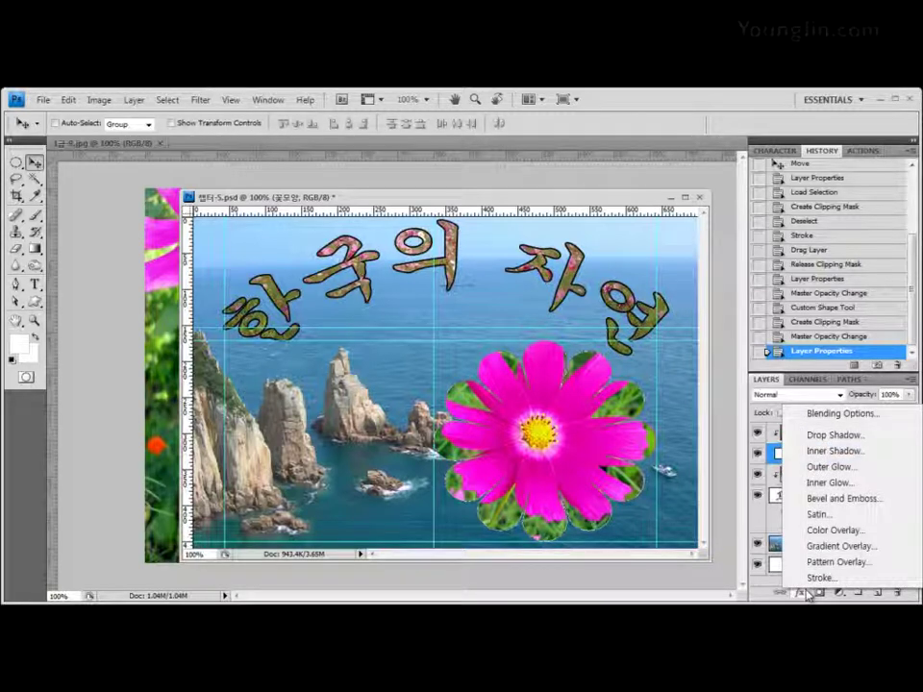
left_click(836, 467)
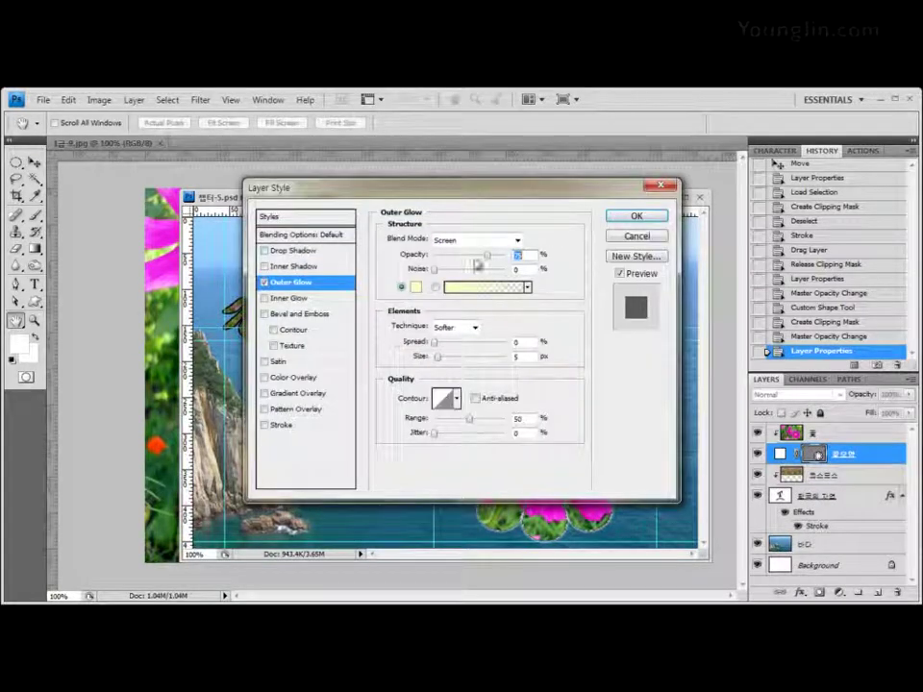
left_click_drag(474, 190, 433, 189)
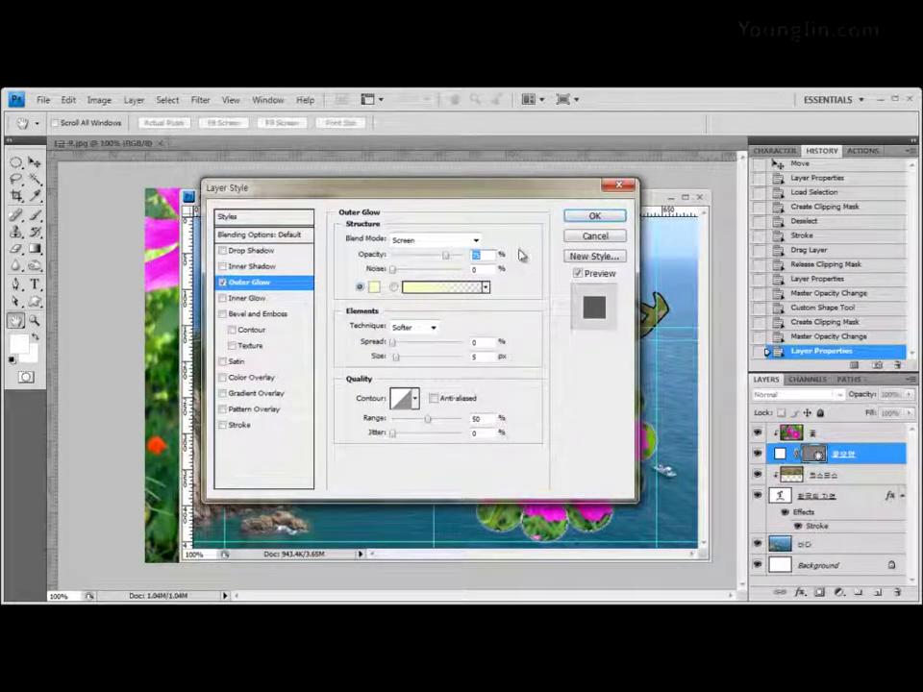
type("5")
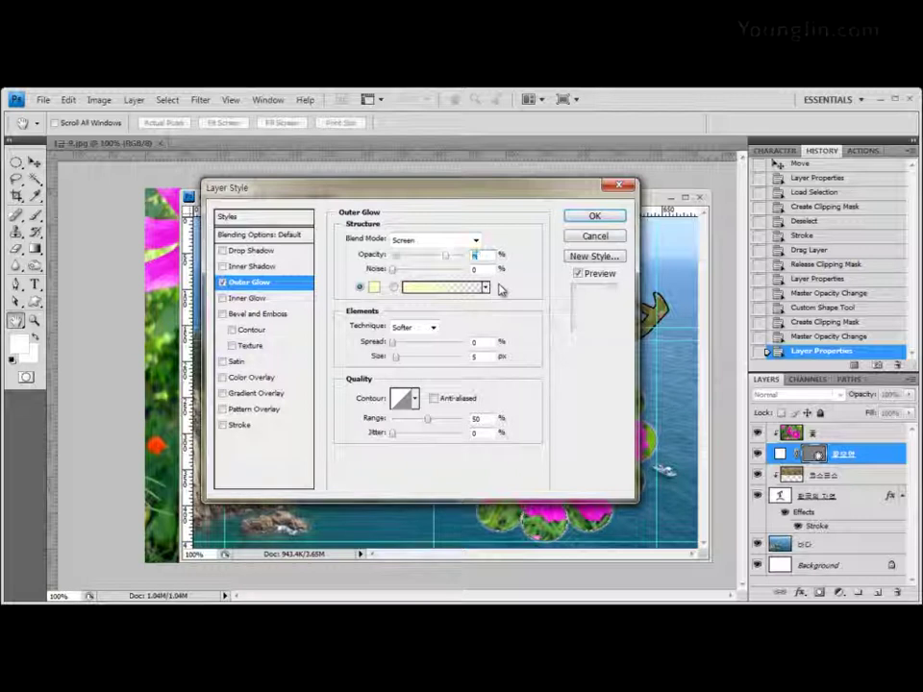
type("9")
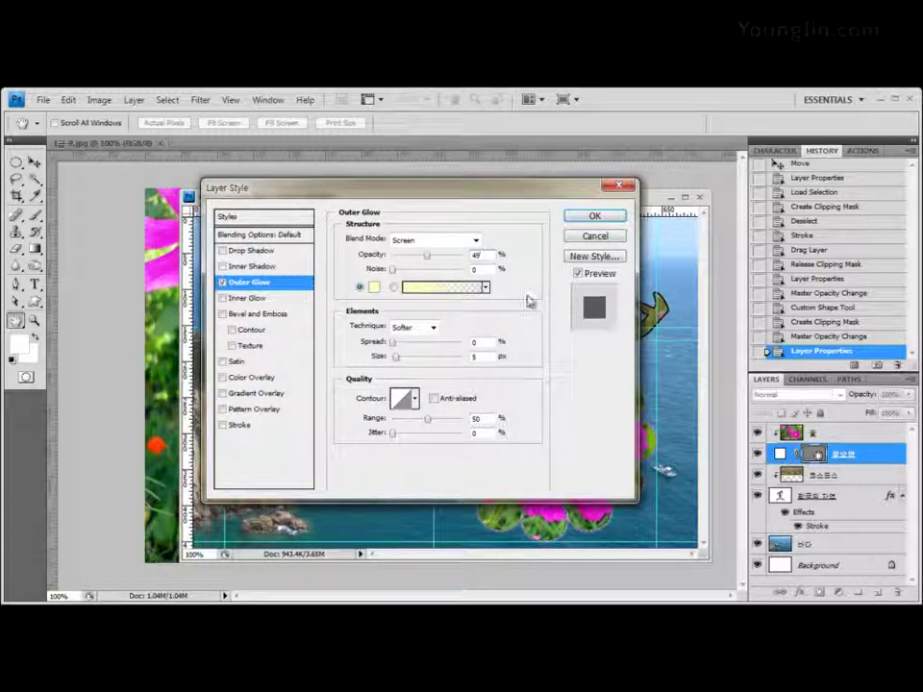
left_click_drag(424, 190, 243, 239)
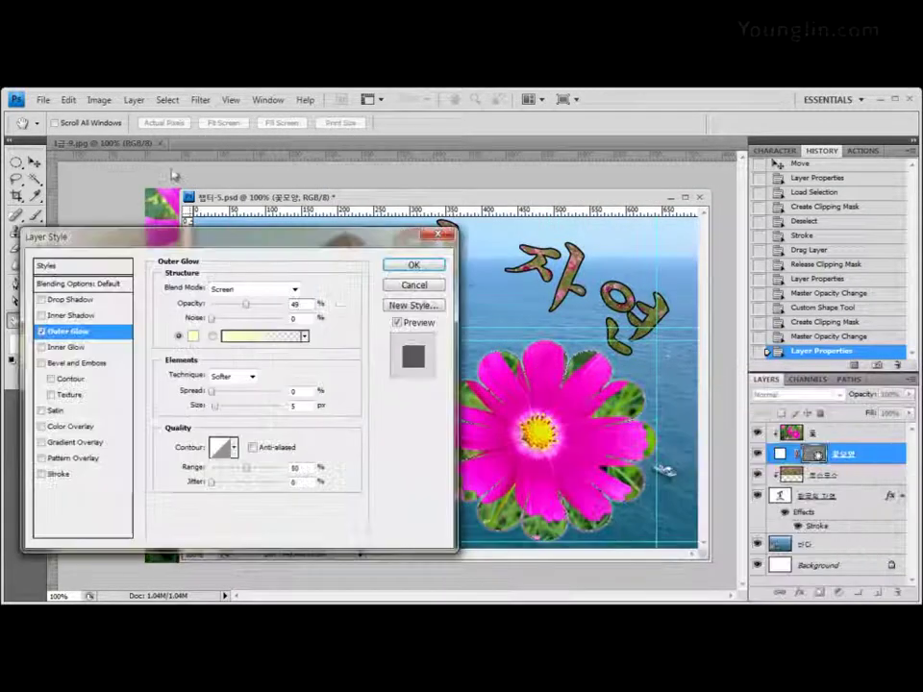
left_click_drag(173, 175, 217, 144)
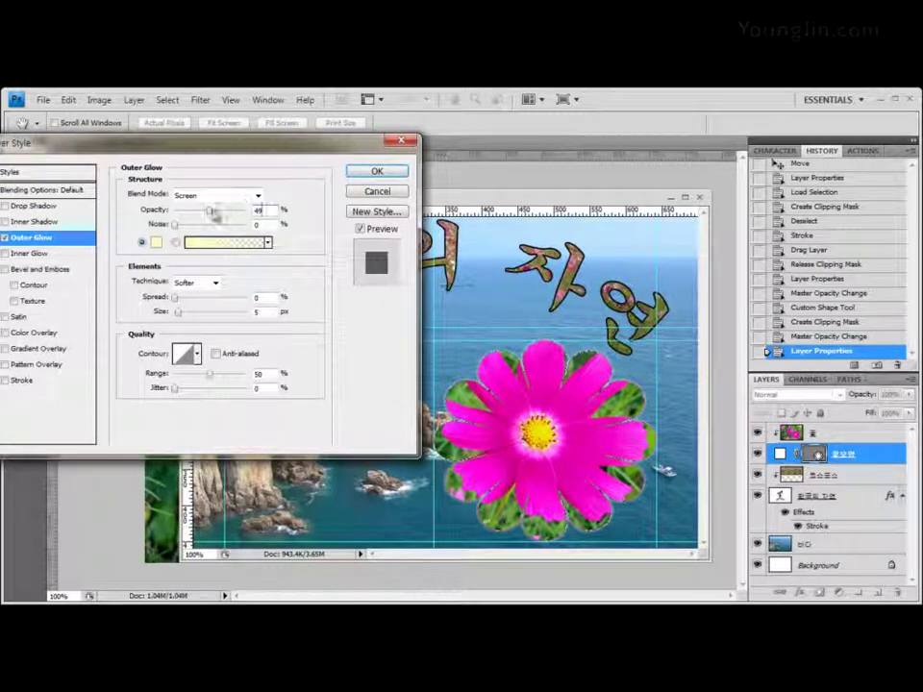
mouse_move(216, 214)
left_mouse_down()
mouse_move(193, 220)
mouse_move(204, 214)
left_mouse_up()
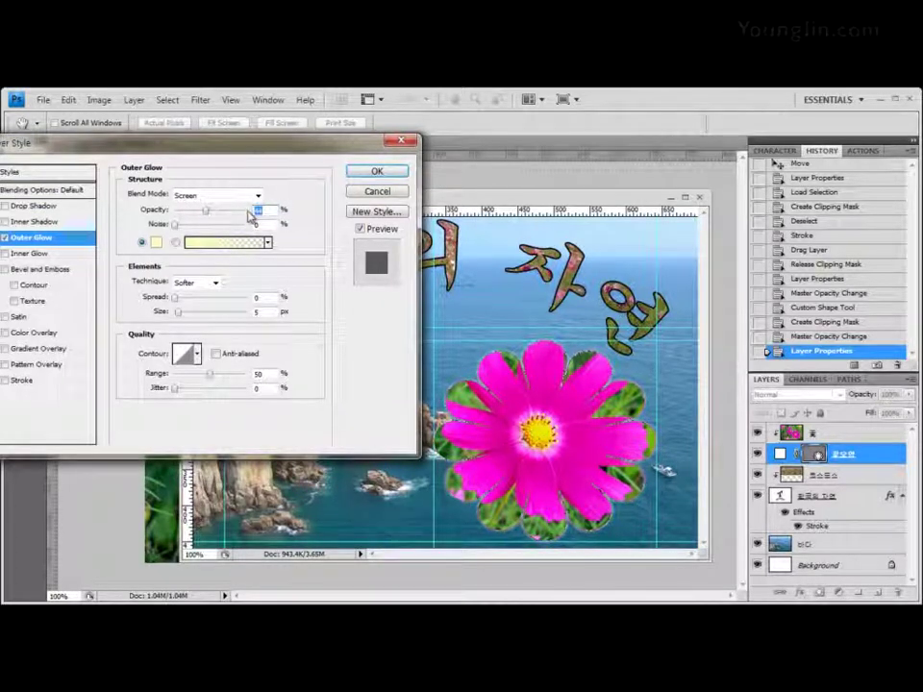
type("49")
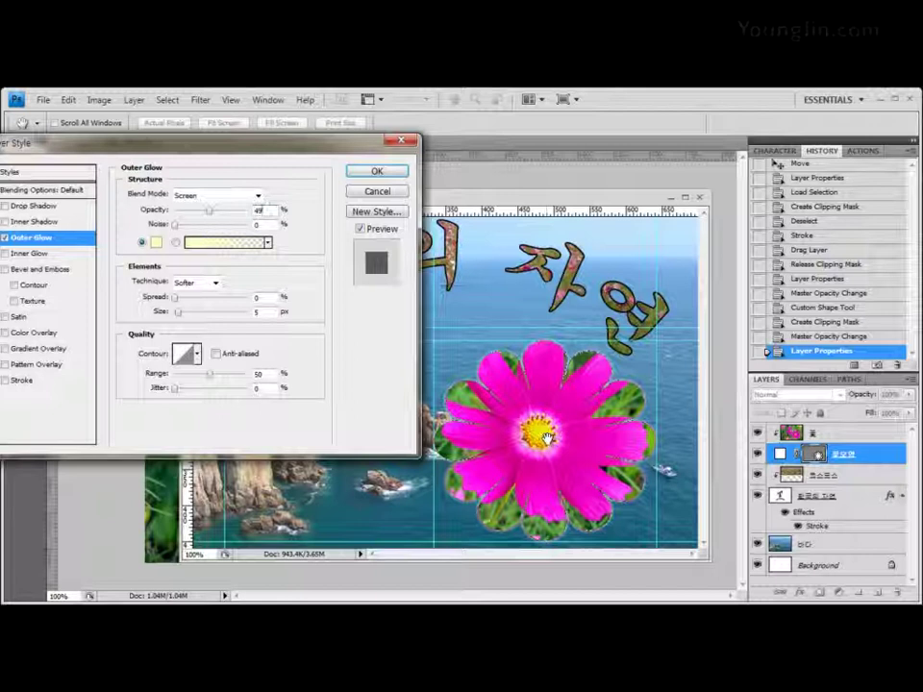
left_click_drag(240, 148, 548, 151)
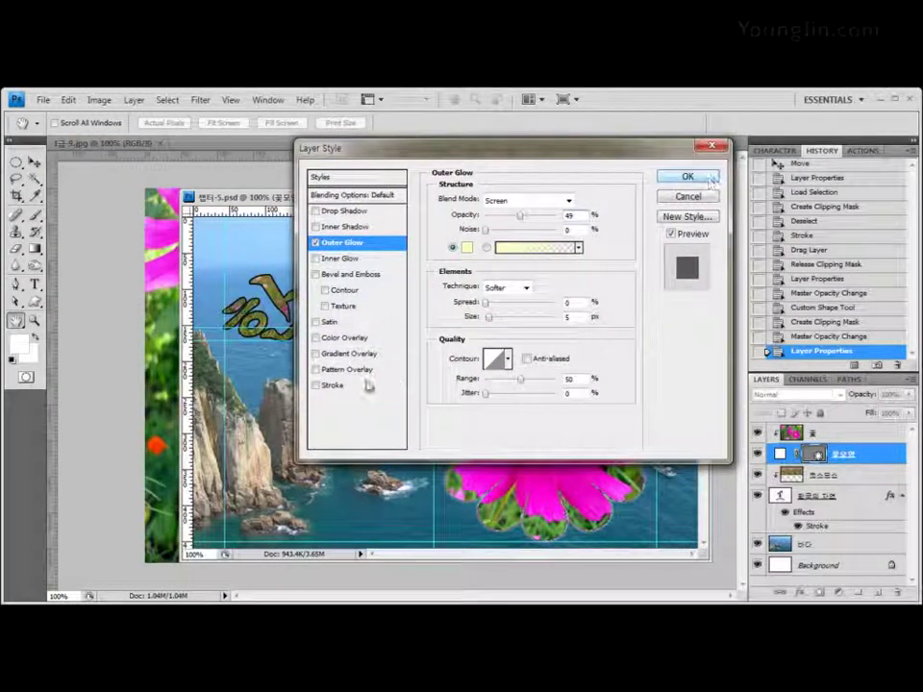
Step: Add a 3 px outside stroke in white (ffffff) to the flower shape and apply the layer style
left_click(331, 385)
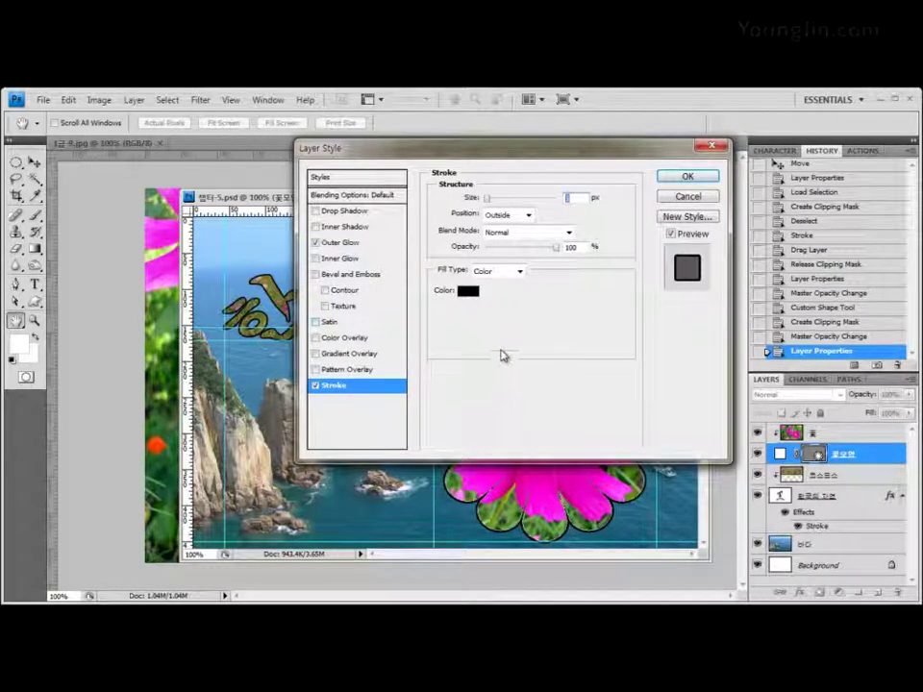
left_click(465, 293)
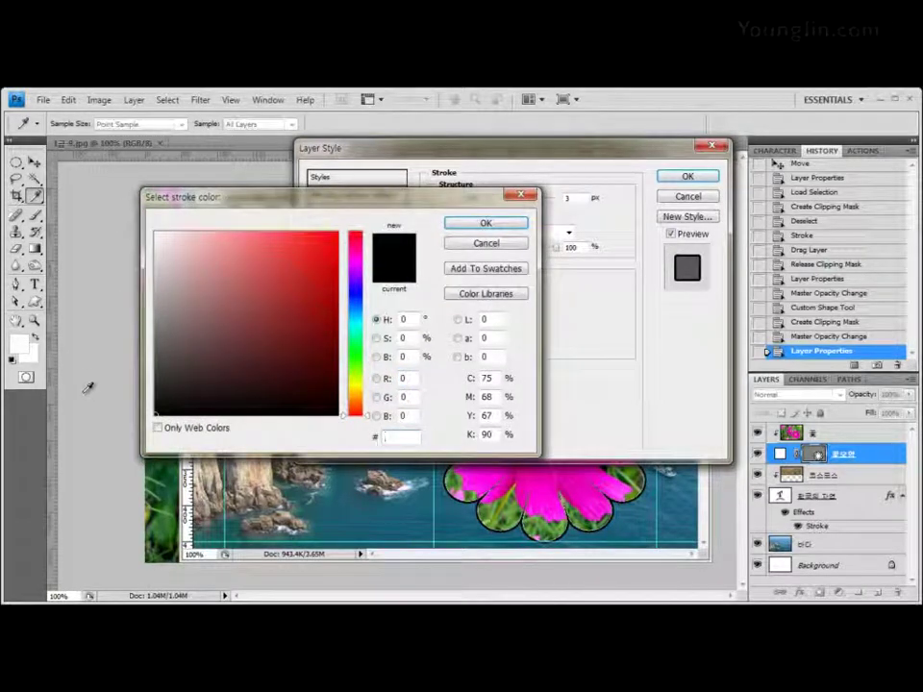
type("00ffff")
type("ffffff")
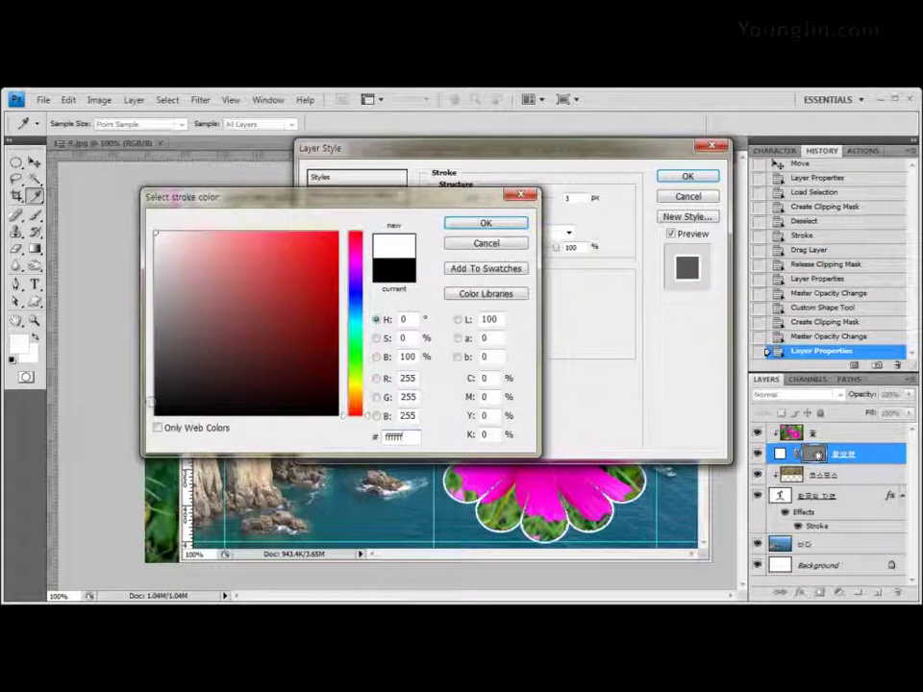
left_click(509, 225)
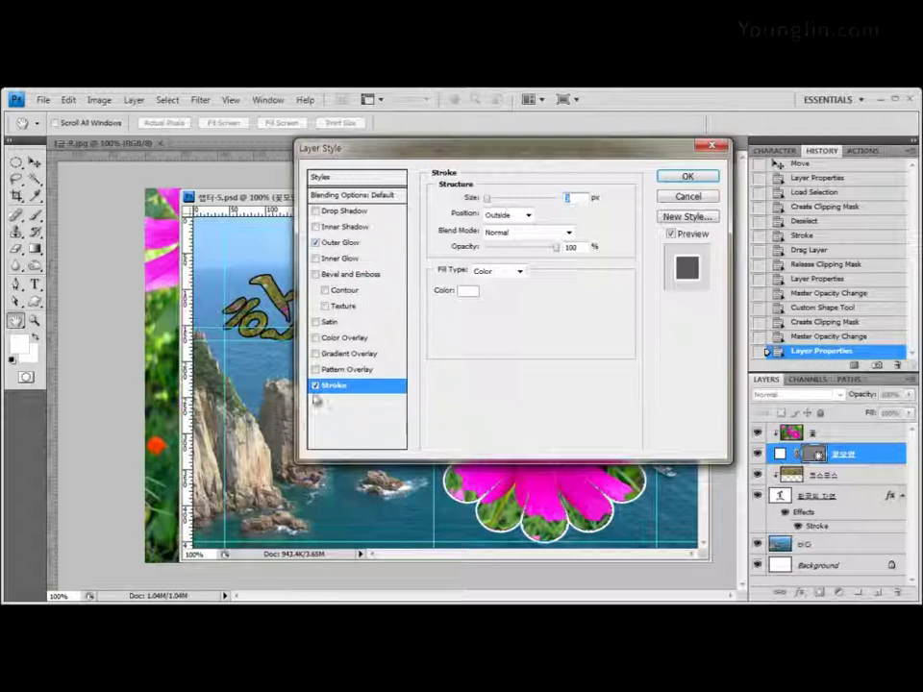
left_click(689, 177)
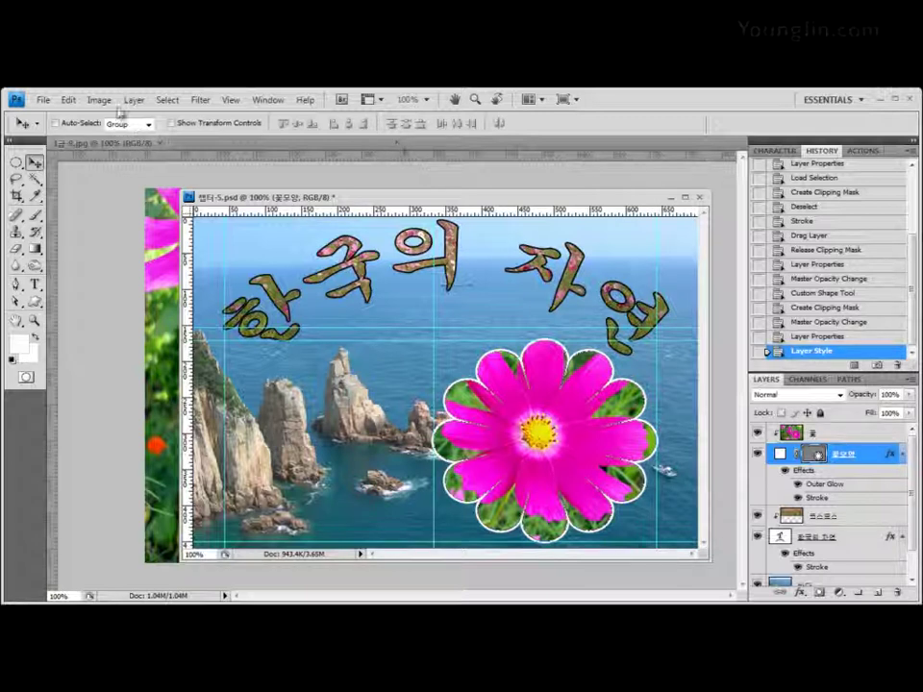
Step: Save the finished composition 챕터-5.psd
left_click(42, 100)
left_click(86, 280)
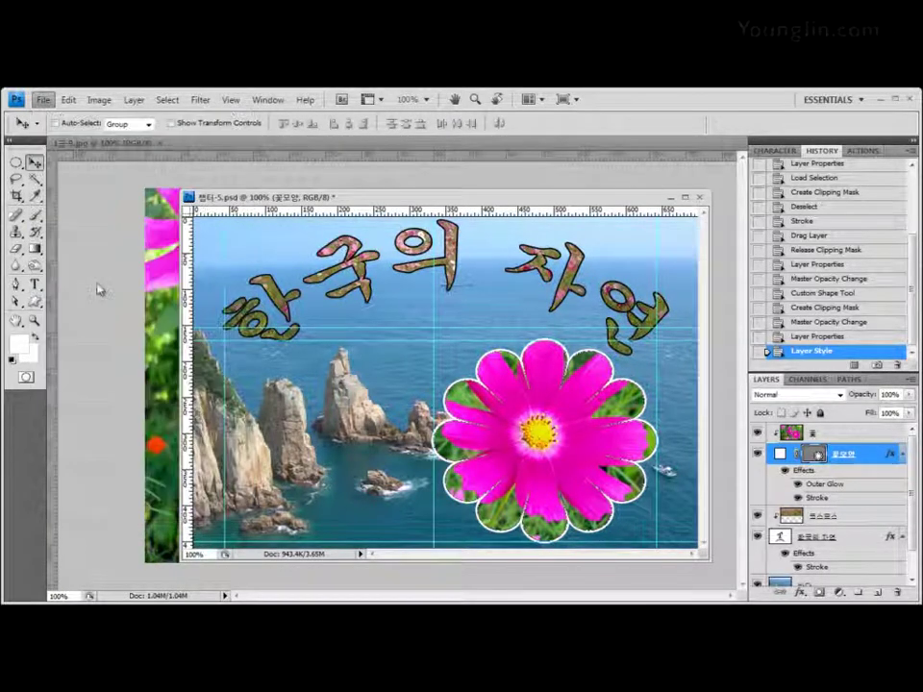
left_click(570, 299)
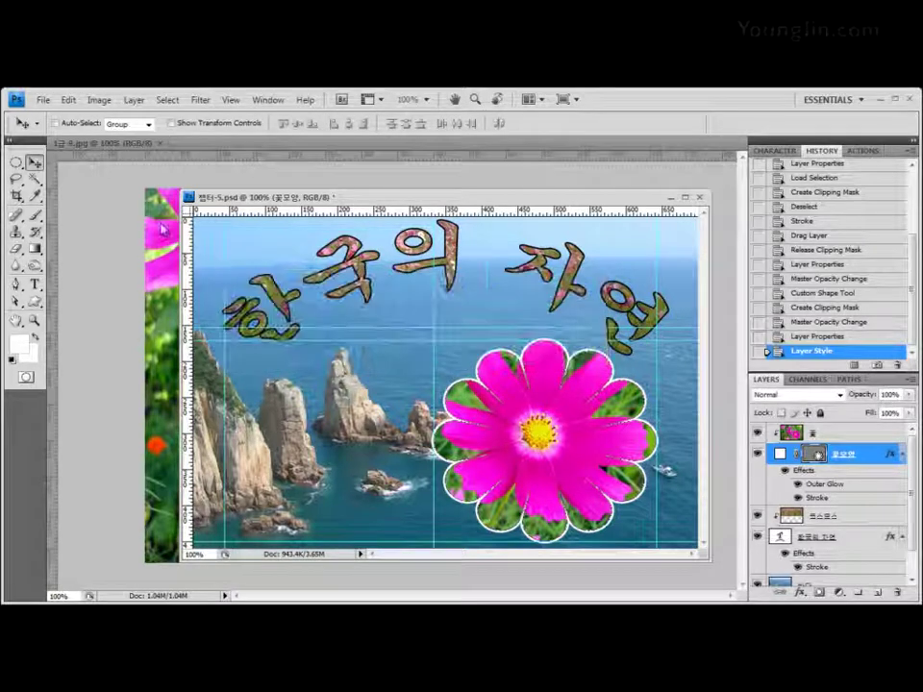